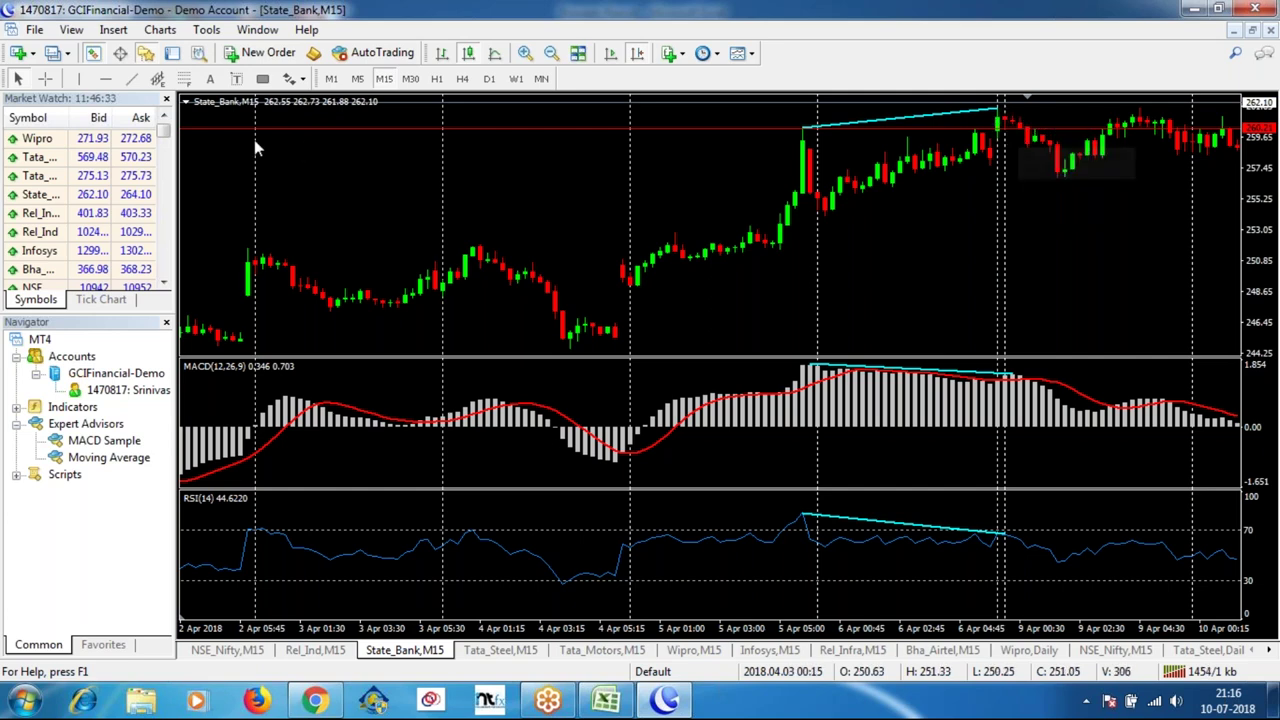
Place a vertical line on the State_Bank M15 chart at the 2018.04.09 00:30 candle, just after the divergence high.
{"action": "left_click", "coordinate": [79, 78]}
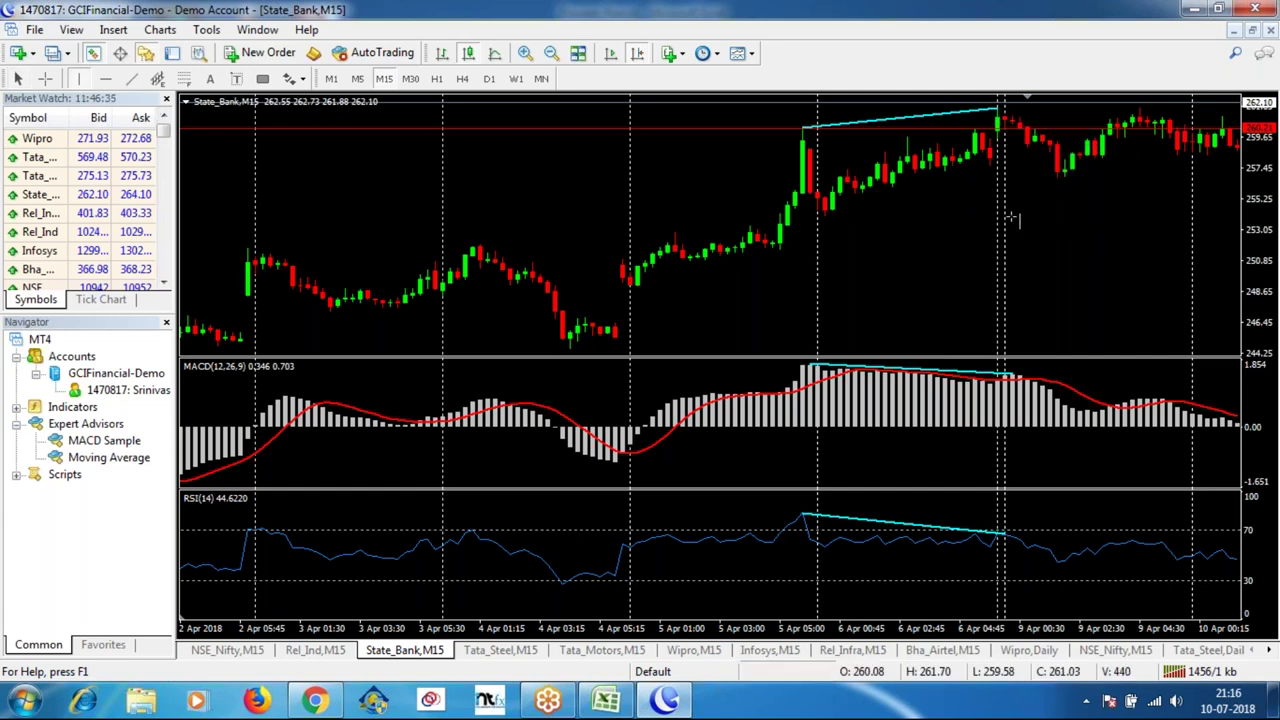
{"action": "left_click", "coordinate": [1021, 145]}
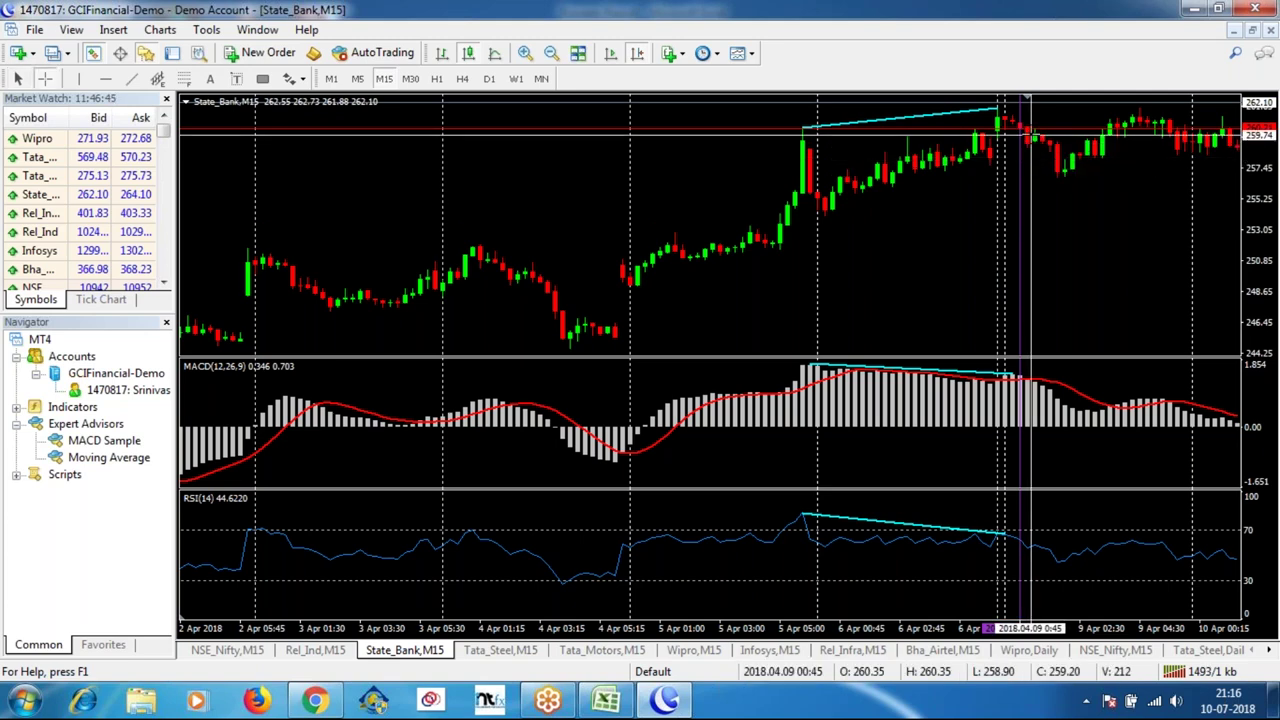
Measure the price distance from the entry candle up to the divergence high and down to the following low.
{"action": "left_click_drag", "start_coordinate": [1018, 127], "coordinate": [1006, 106]}
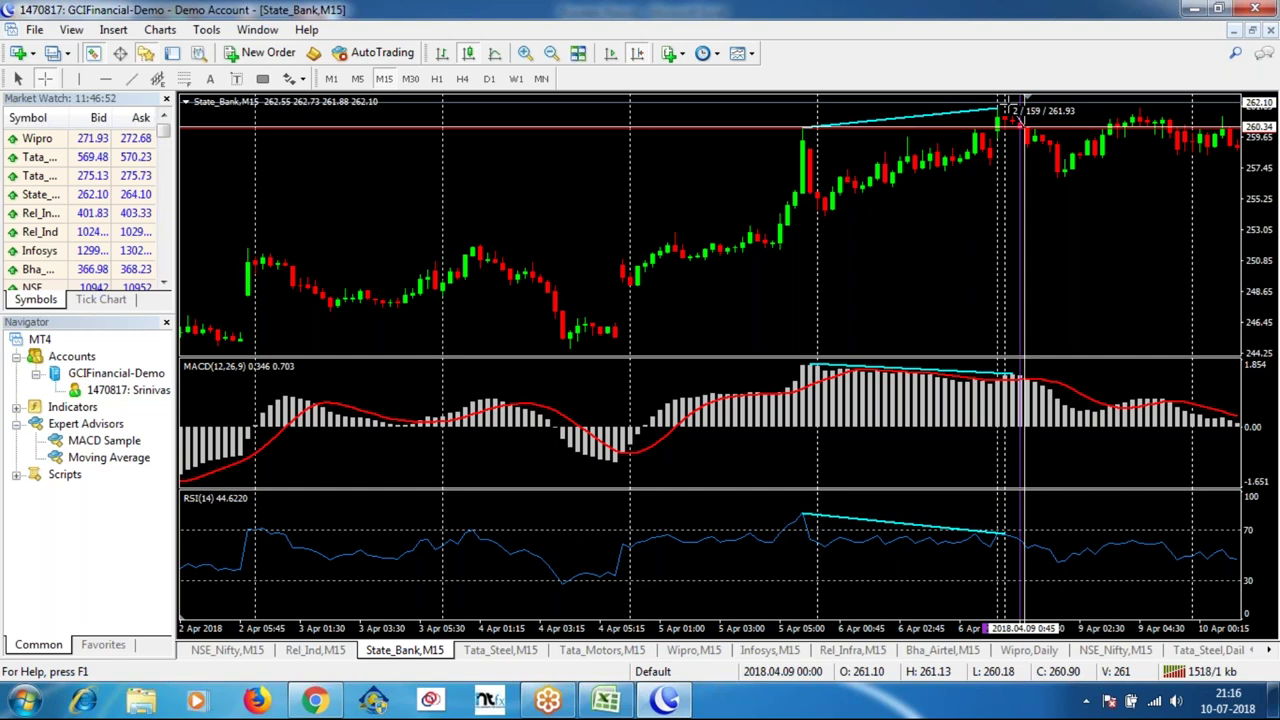
{"action": "left_click_drag", "start_coordinate": [1008, 107], "coordinate": [1062, 166]}
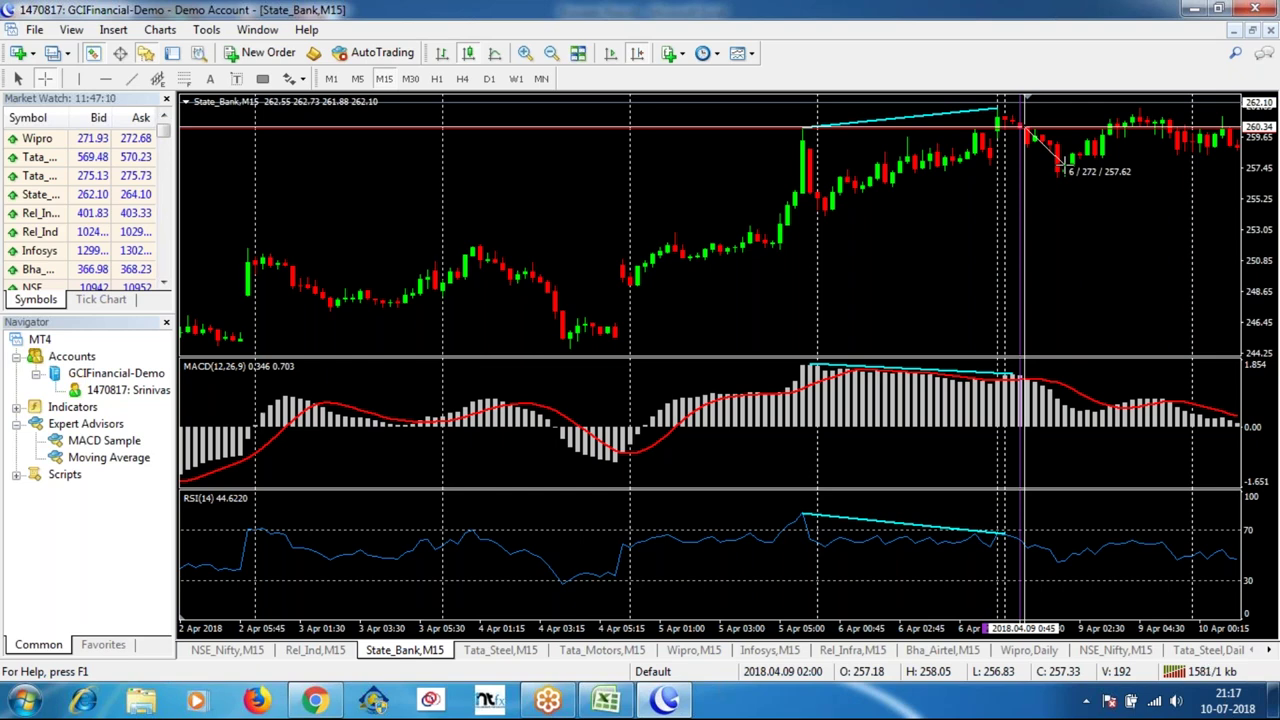
{"action": "left_click_drag", "start_coordinate": [1063, 168], "coordinate": [1062, 169]}
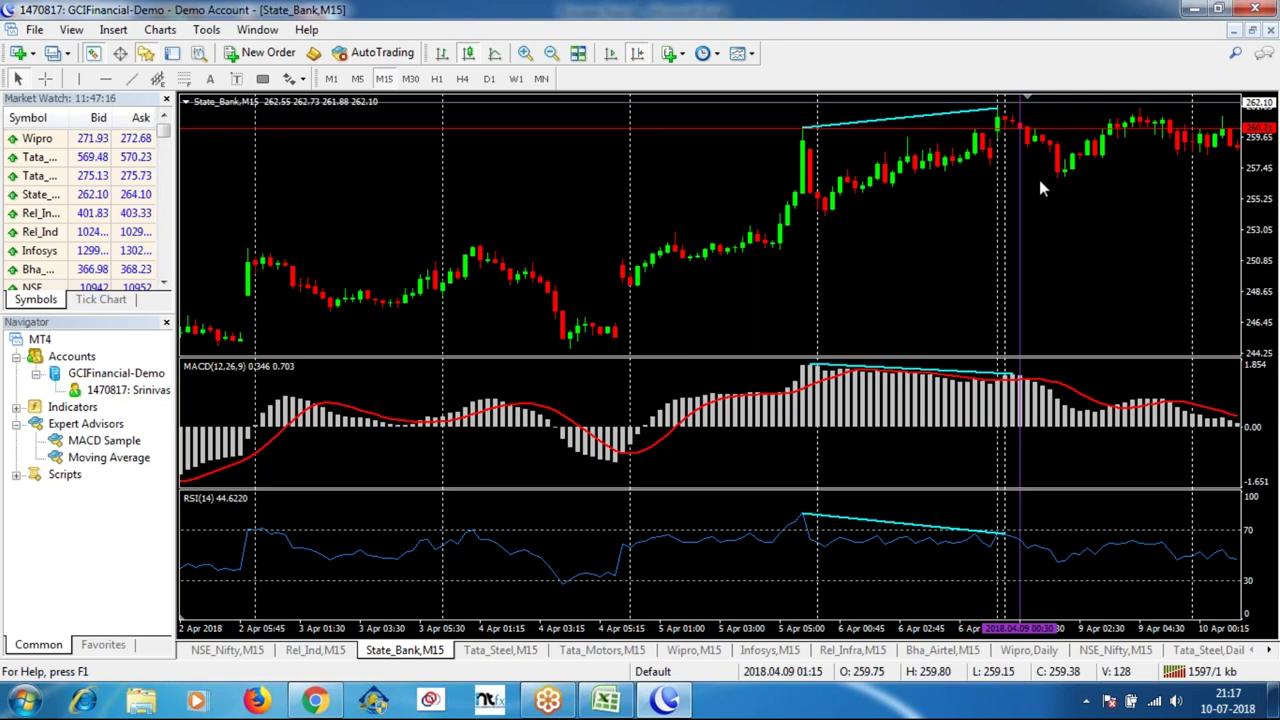
Switch to Excel, insert a blank row above the first trade in the Divergence_Reversal sheet and enter the date 6-4-18.
{"action": "left_click", "coordinate": [598, 702]}
{"action": "right_click", "coordinate": [45, 300]}
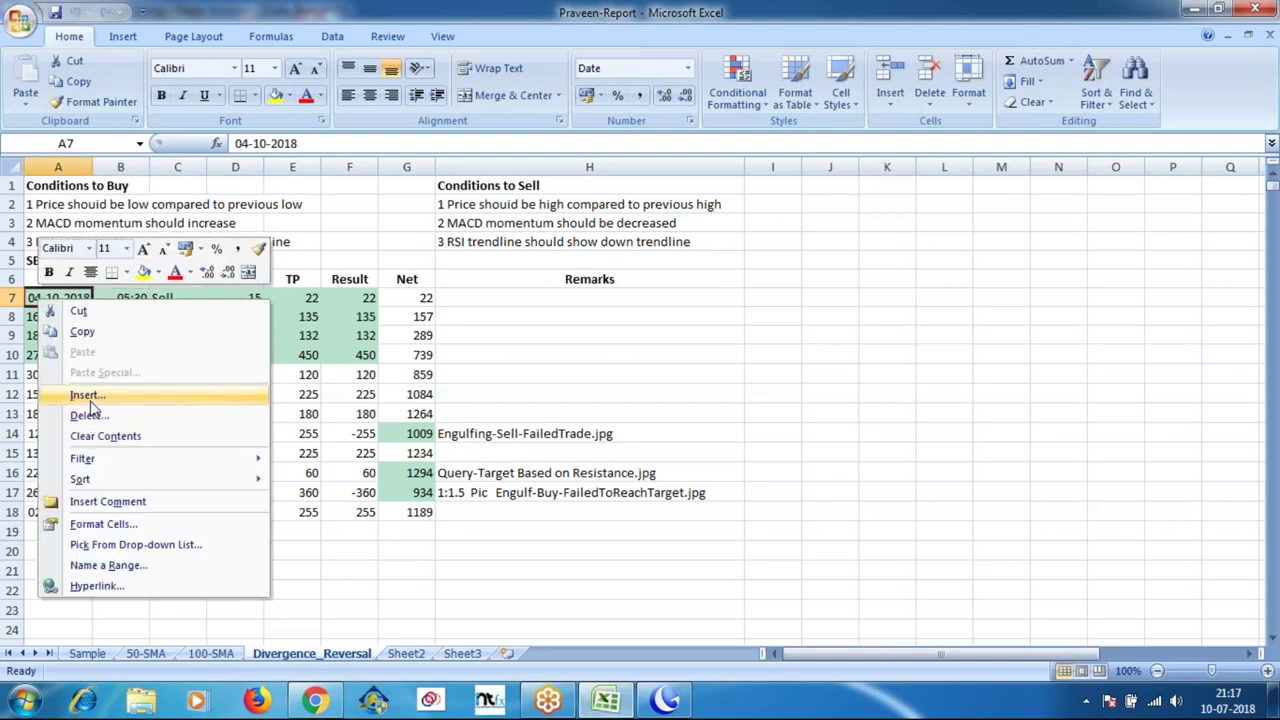
{"action": "left_click", "coordinate": [89, 400]}
{"action": "double_click", "coordinate": [60, 401]}
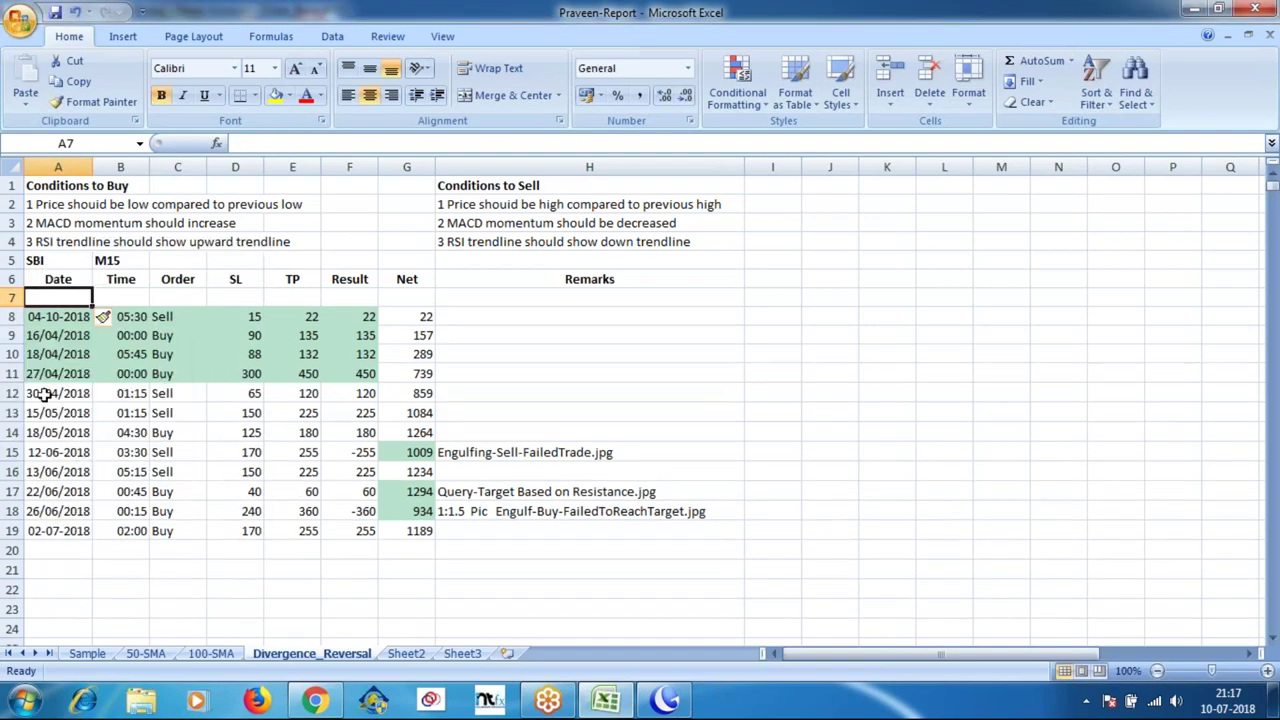
{"action": "type", "text": "6-4-18"}
{"action": "key", "text": "ctrl+Return"}
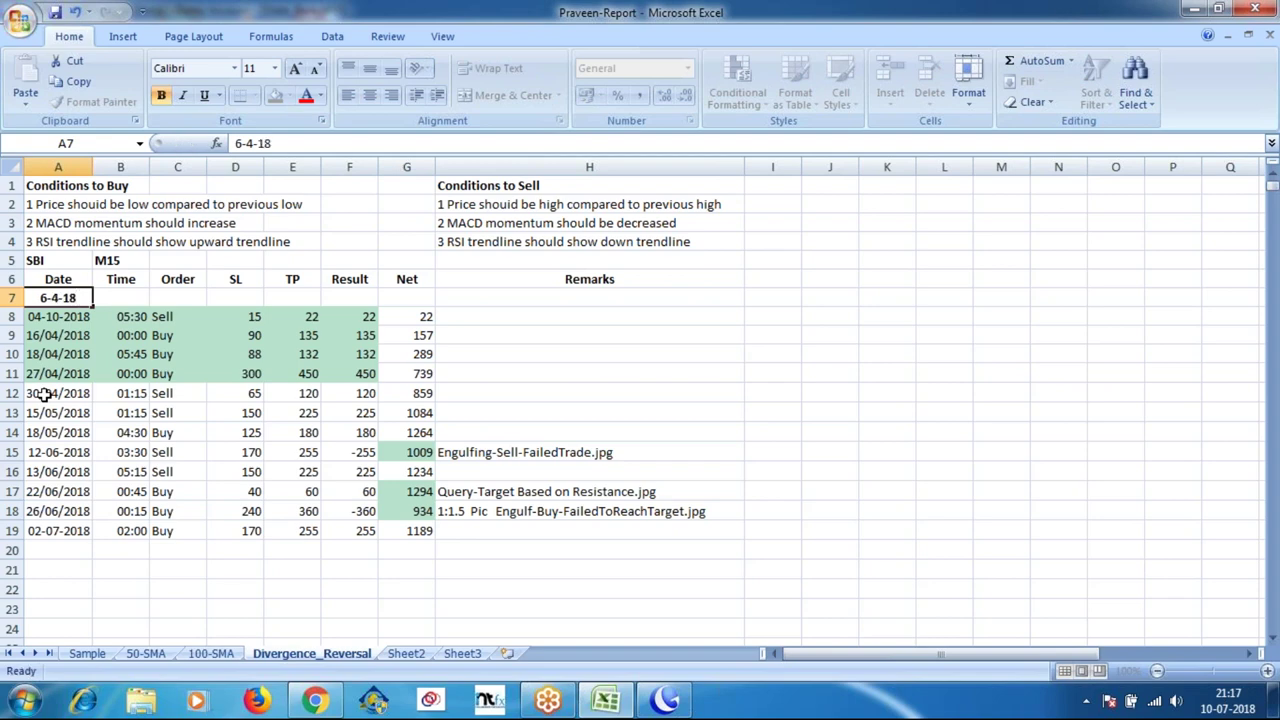
{"action": "key", "text": "Tab"}
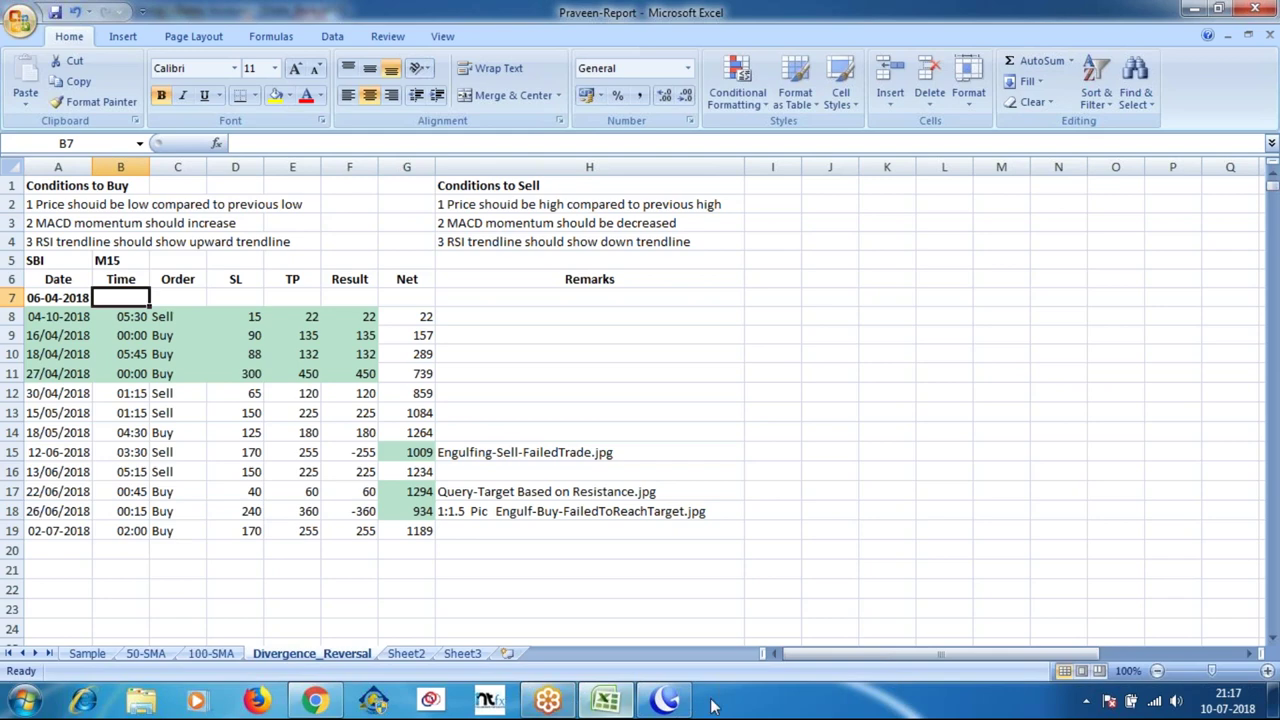
Shift the vertical line to 2018.04.09 00:45 in MetaTrader 4, and enter 0.45 as the new trade's time in Excel.
{"action": "left_click", "coordinate": [665, 701]}
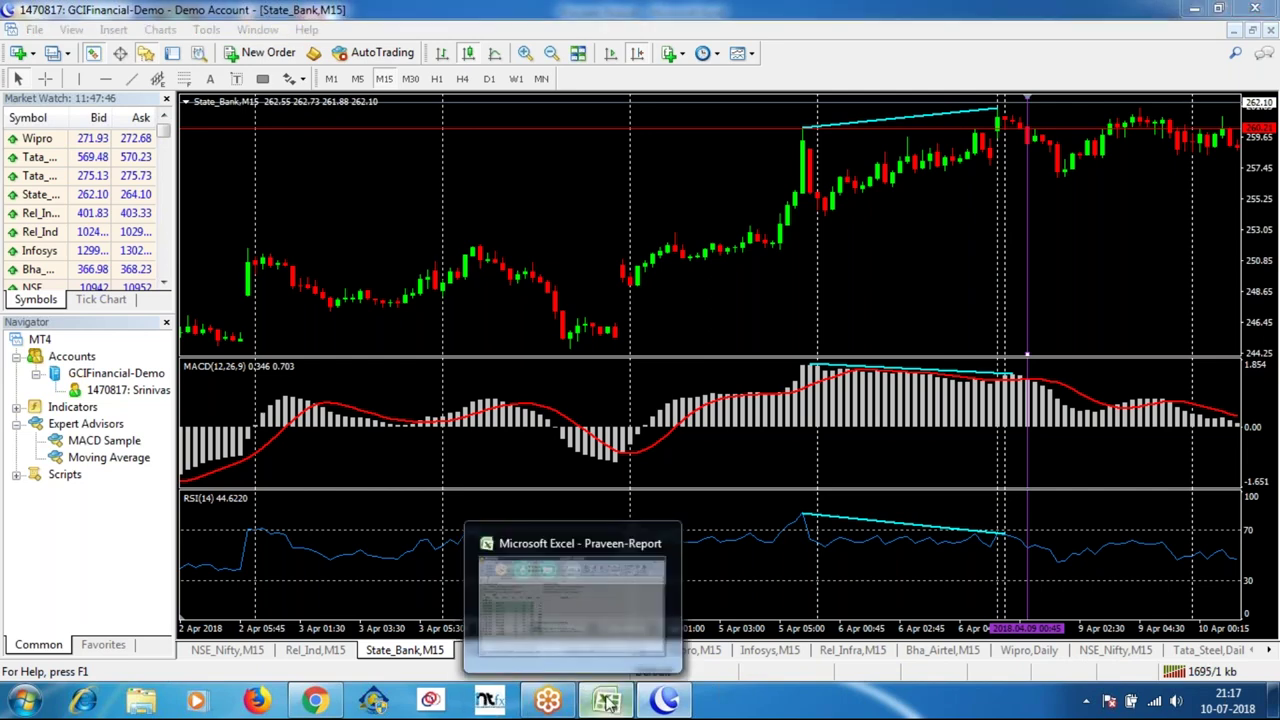
{"action": "left_click", "coordinate": [608, 703]}
{"action": "type", "text": "0.45"}
{"action": "key", "text": "Tab"}
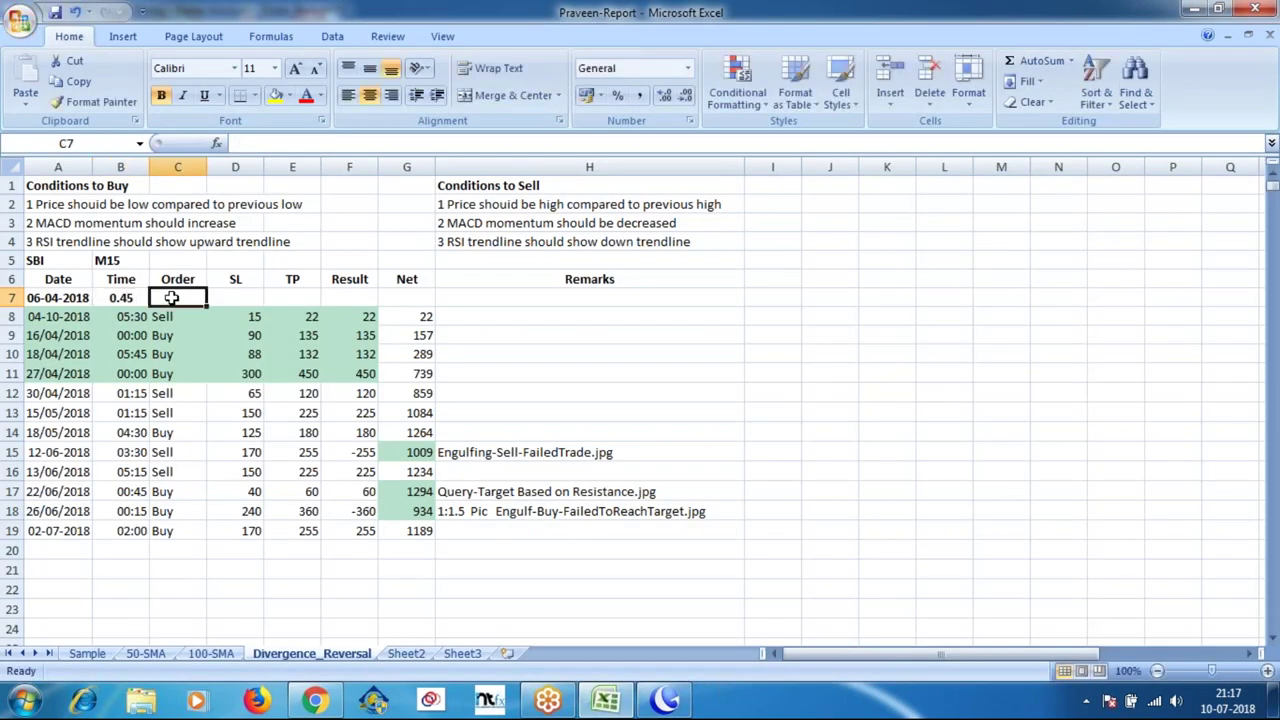
Fill in the new trade's order as Sell, its SL as 1.6 and its TP as 2.4.
{"action": "type", "text": "sell"}
{"action": "key", "text": "Tab"}
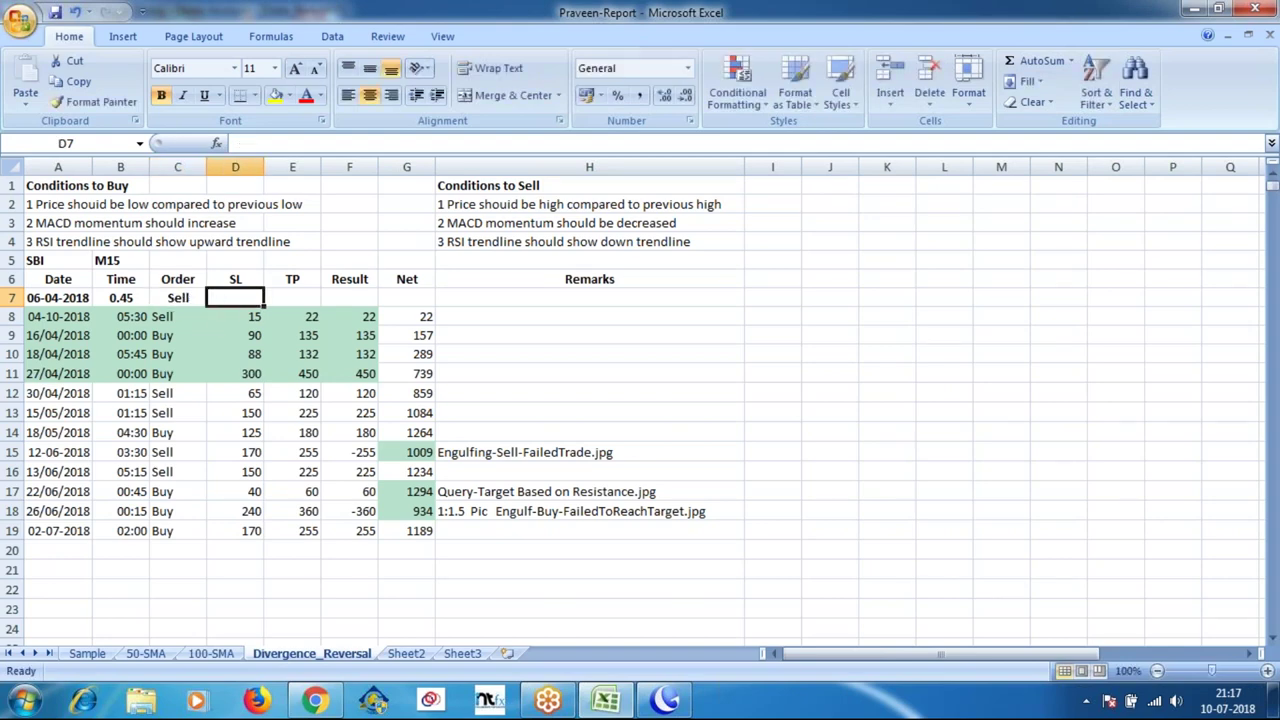
{"action": "type", "text": "1.6"}
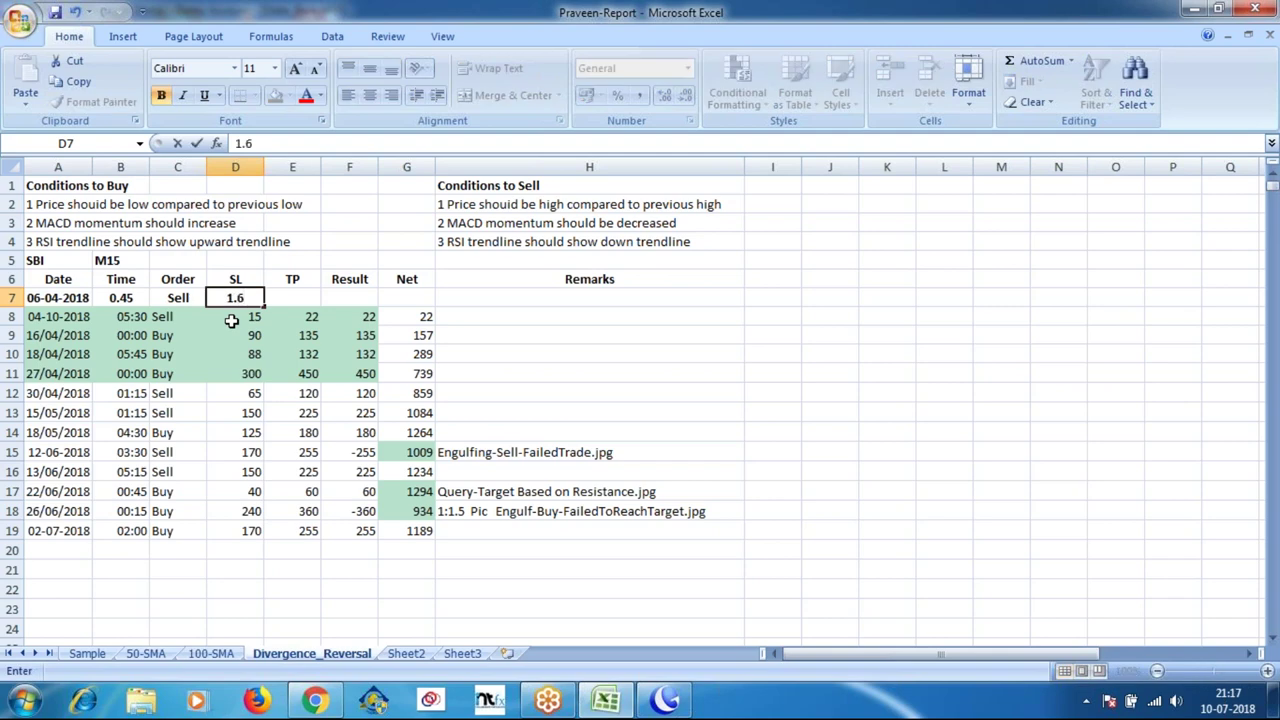
{"action": "key", "text": "Tab"}
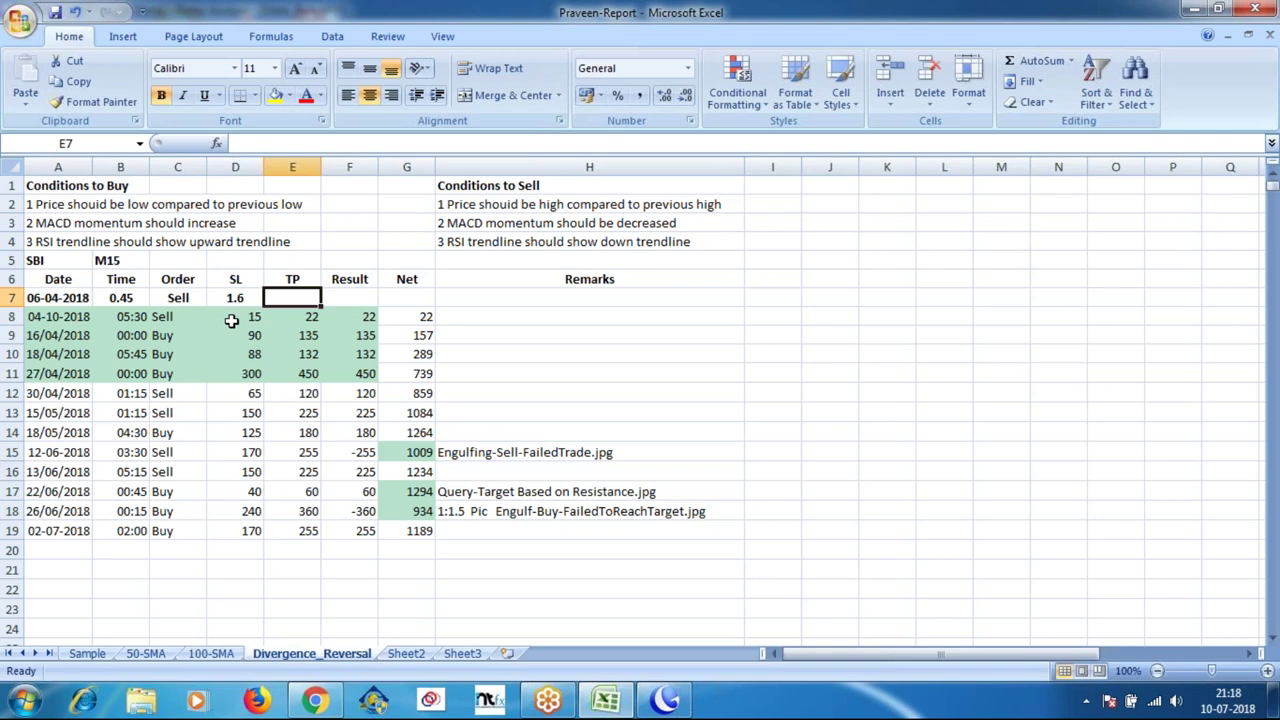
{"action": "type", "text": "2.4"}
{"action": "key", "text": "Tab"}
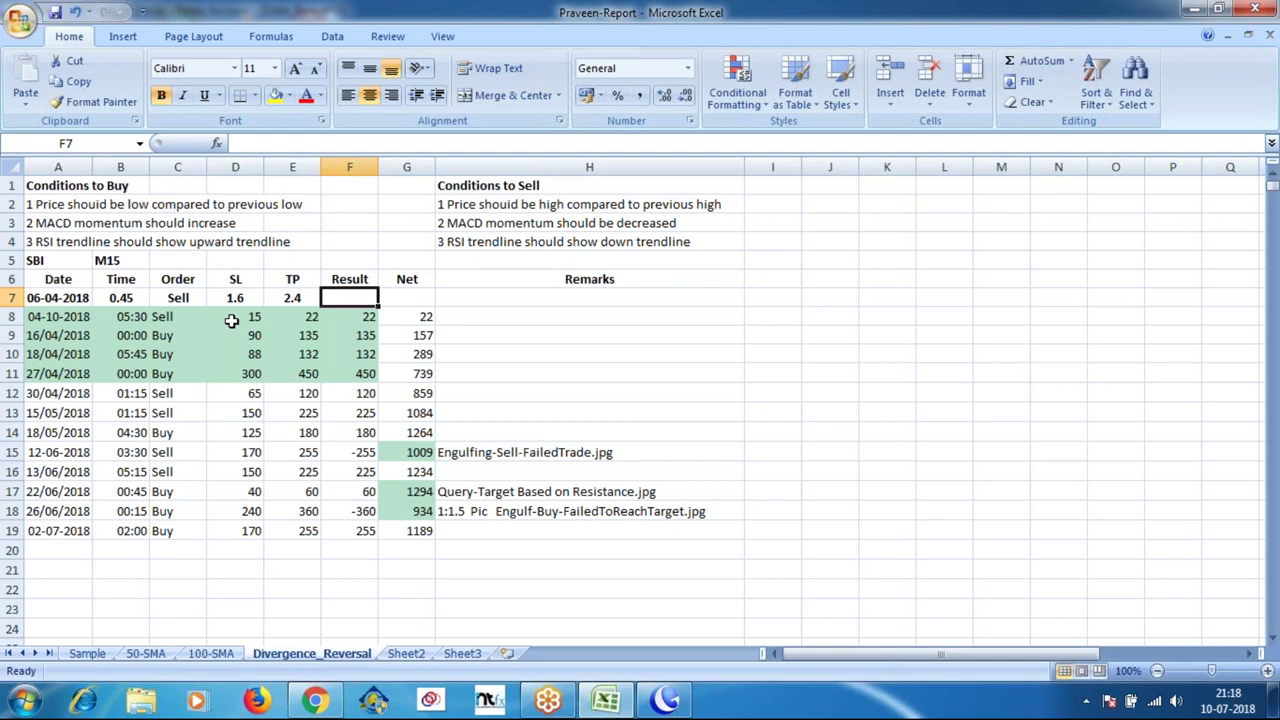
Enter 240 as both the Result and the Net of the new trade in row 7.
{"action": "type", "text": "24"}
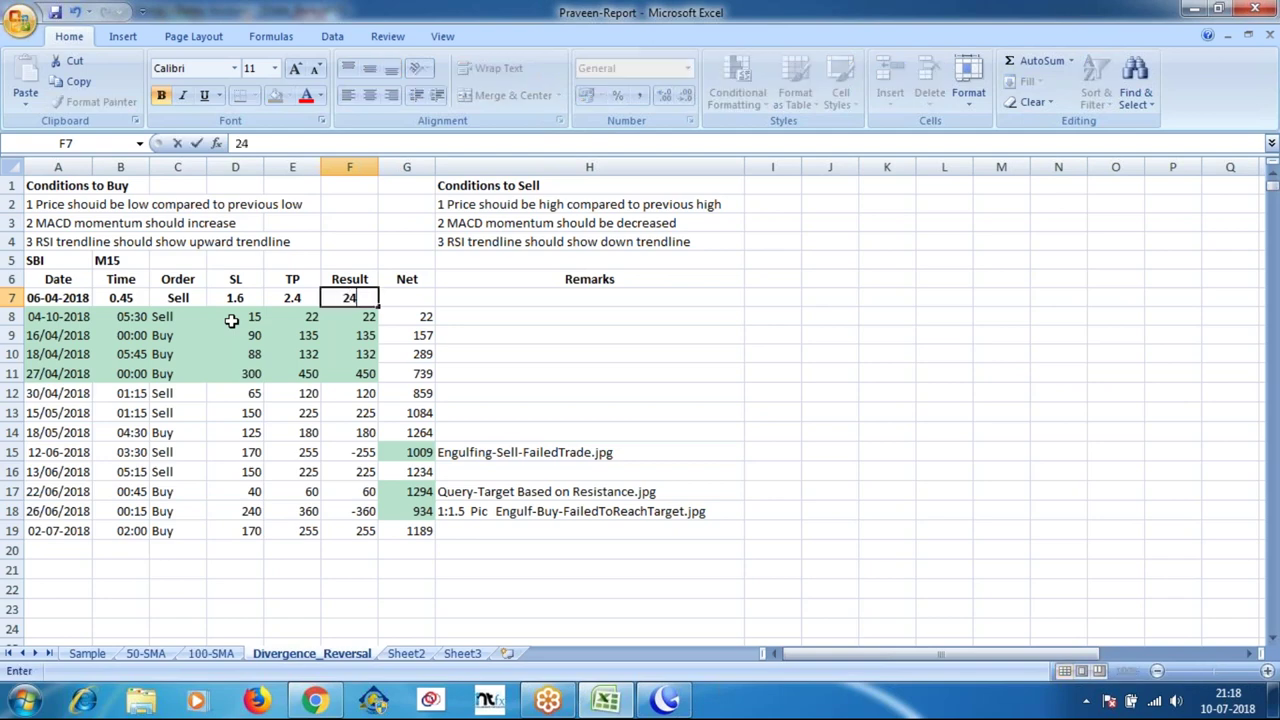
{"action": "type", "text": "0"}
{"action": "key", "text": "Tab"}
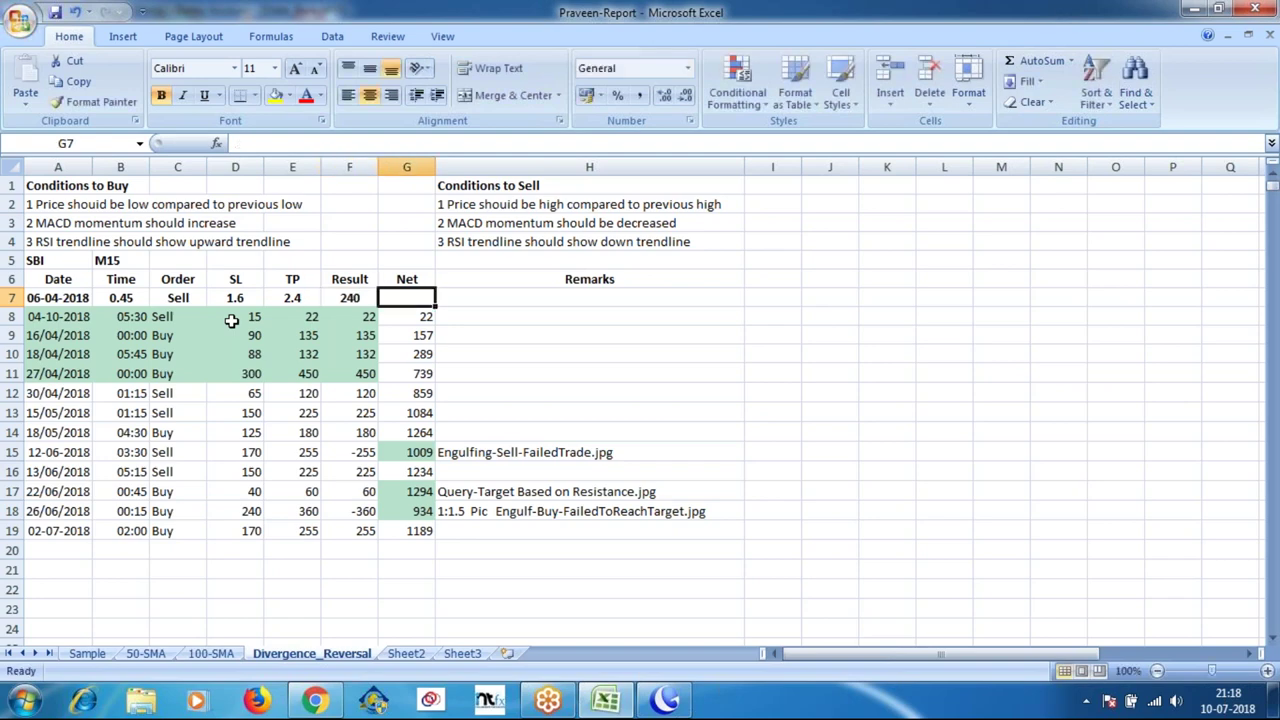
{"action": "type", "text": "240"}
{"action": "key", "text": "Return"}
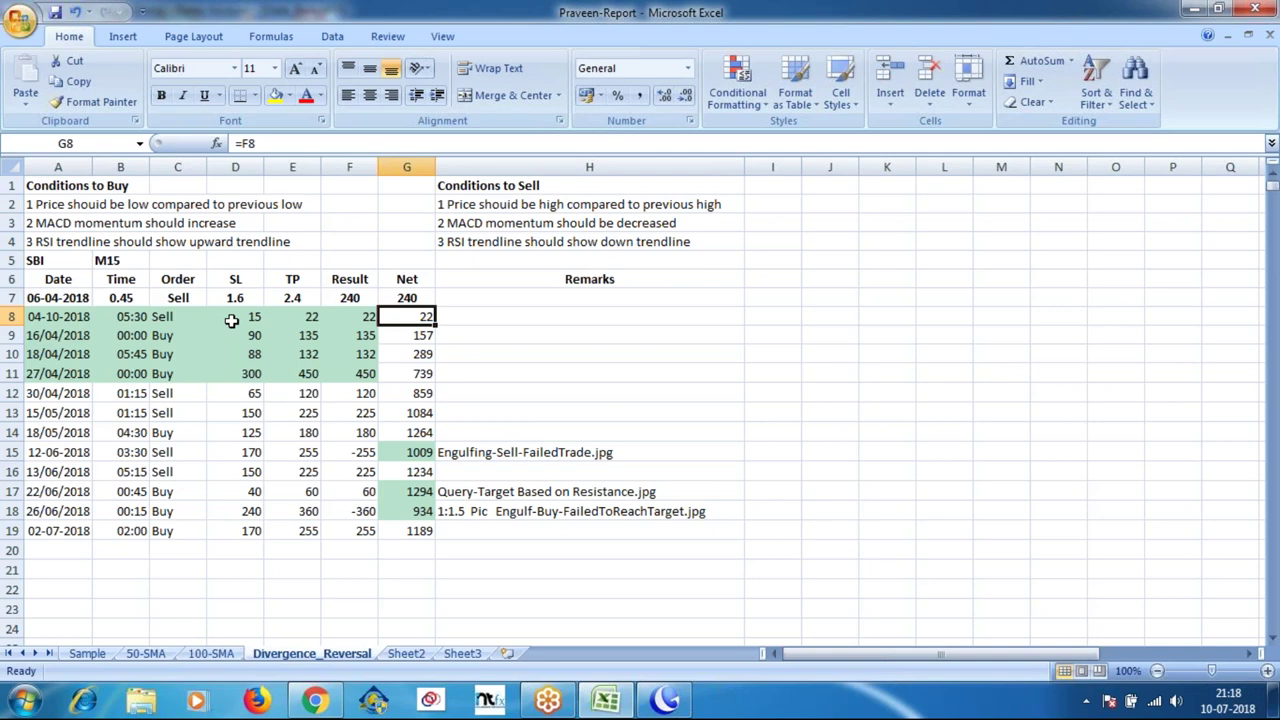
{"action": "key", "text": "Up"}
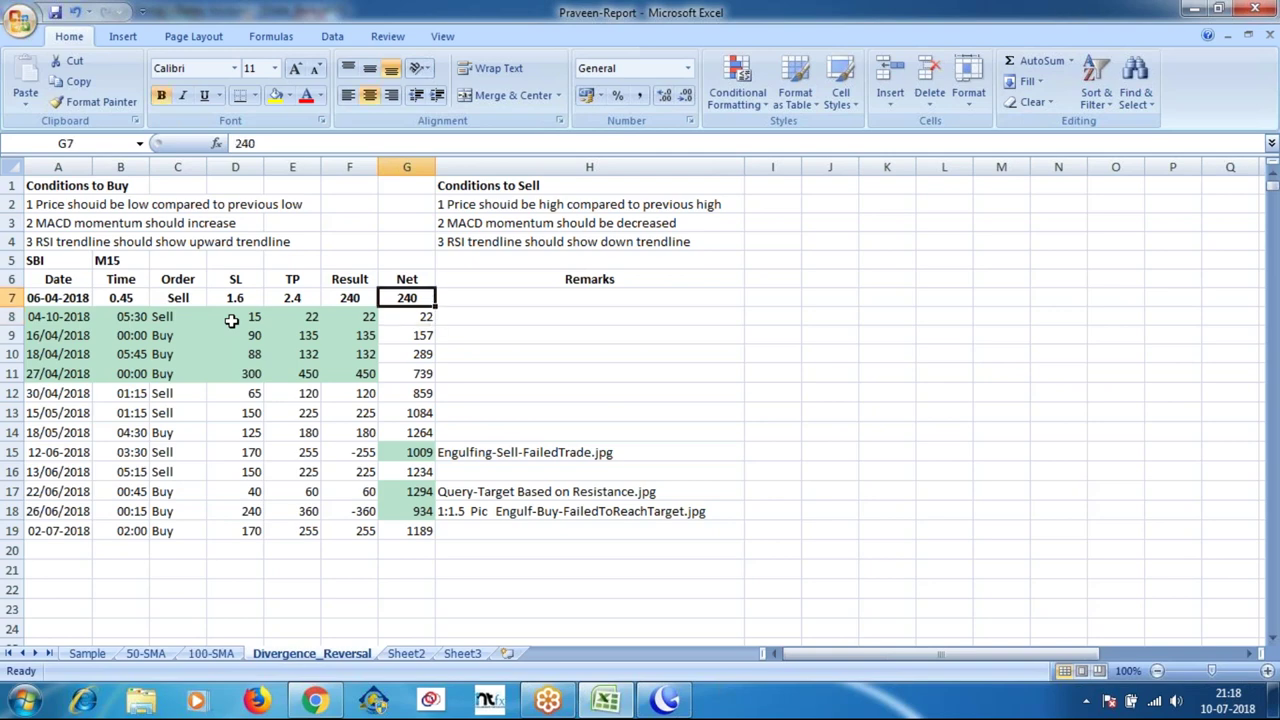
Set the Net formula in G8 to =G7+F8 after comparing it with G9, and check the running totals below.
{"action": "left_click", "coordinate": [396, 316]}
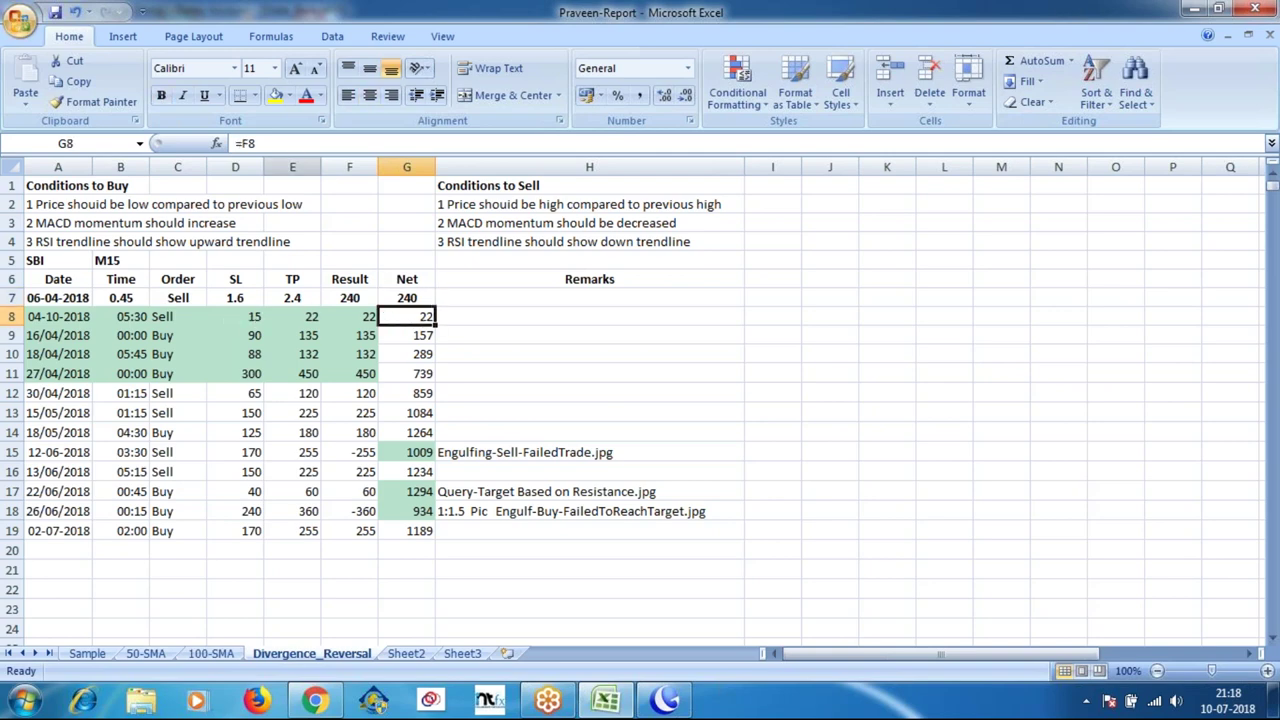
{"action": "left_click", "coordinate": [416, 333]}
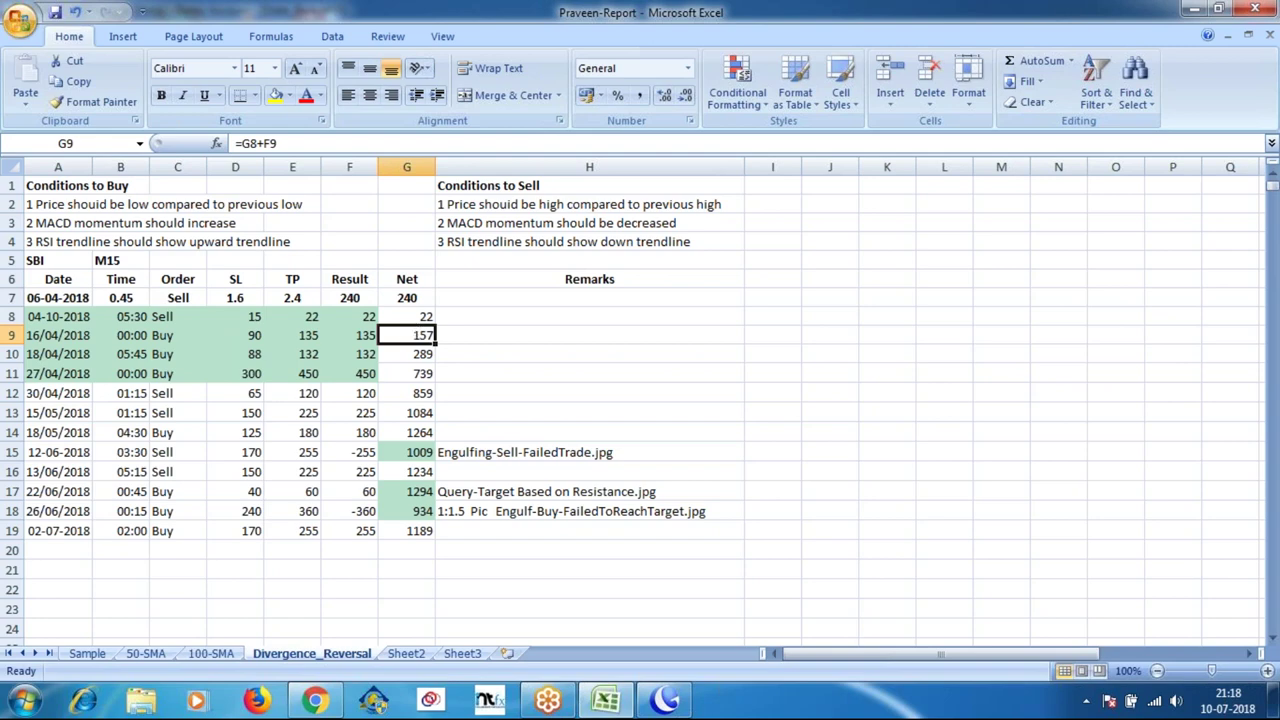
{"action": "left_click", "coordinate": [403, 316]}
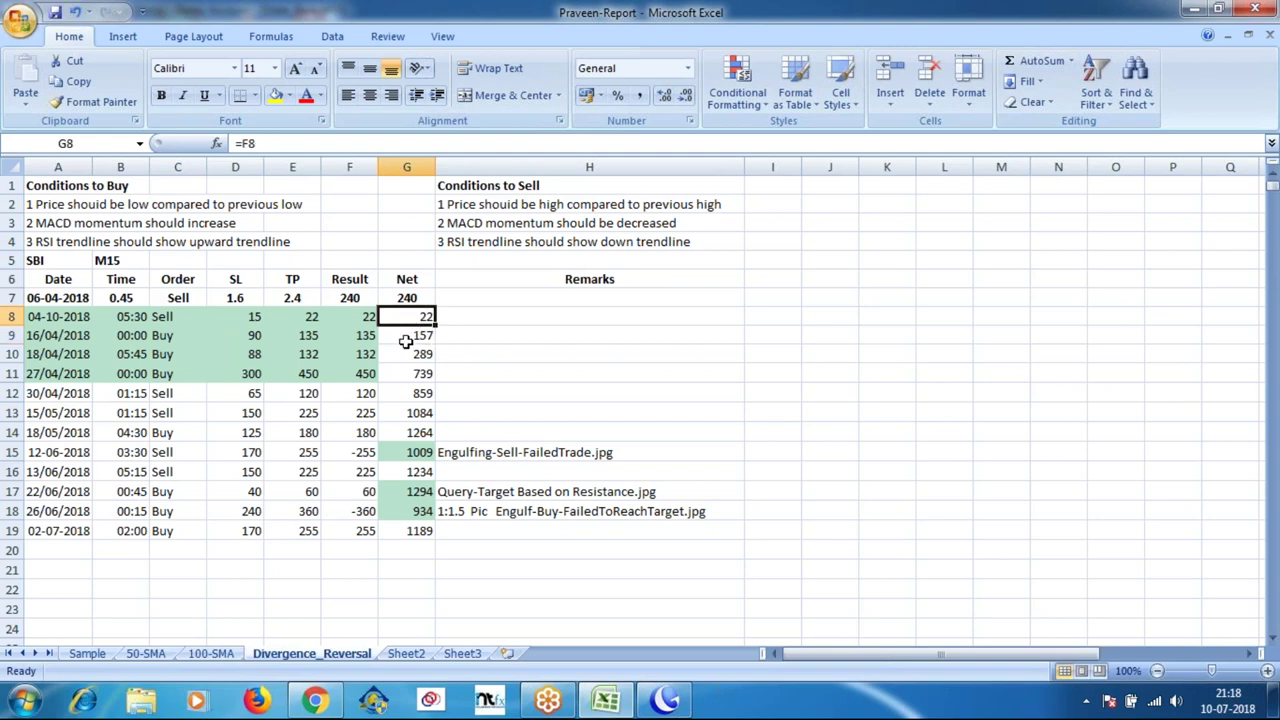
{"action": "left_click", "coordinate": [402, 336]}
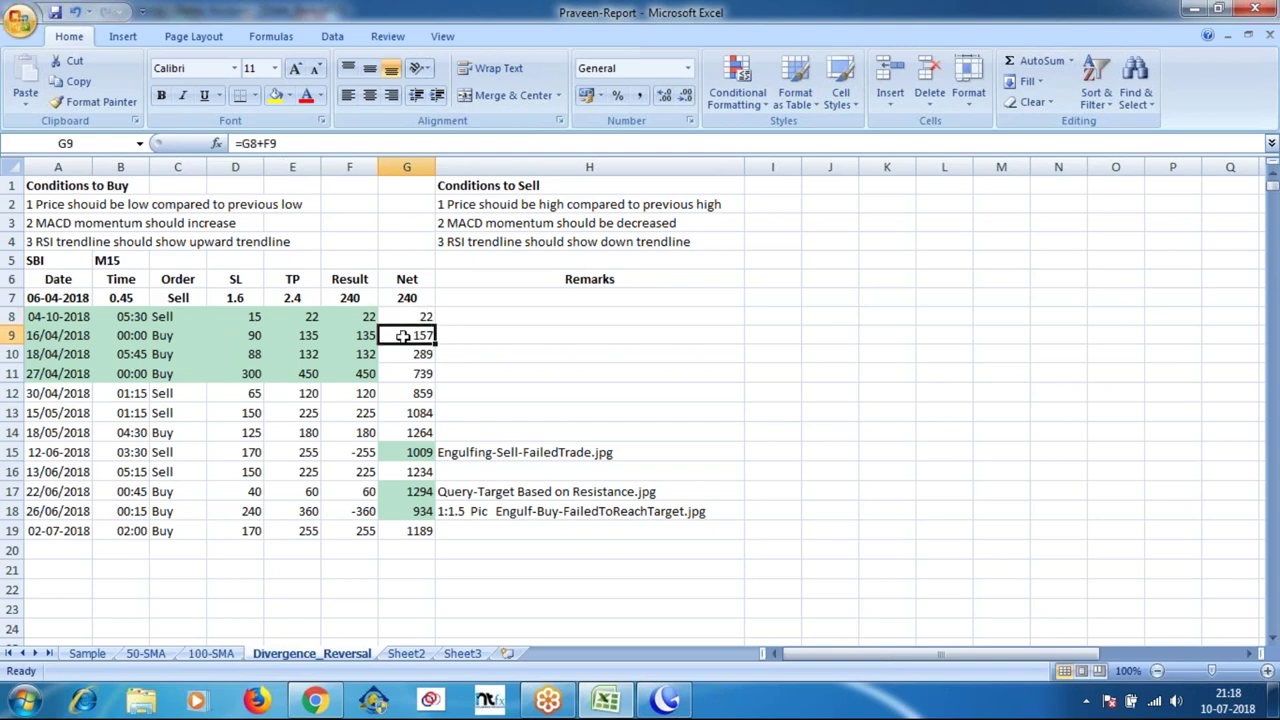
{"action": "left_click", "coordinate": [402, 316]}
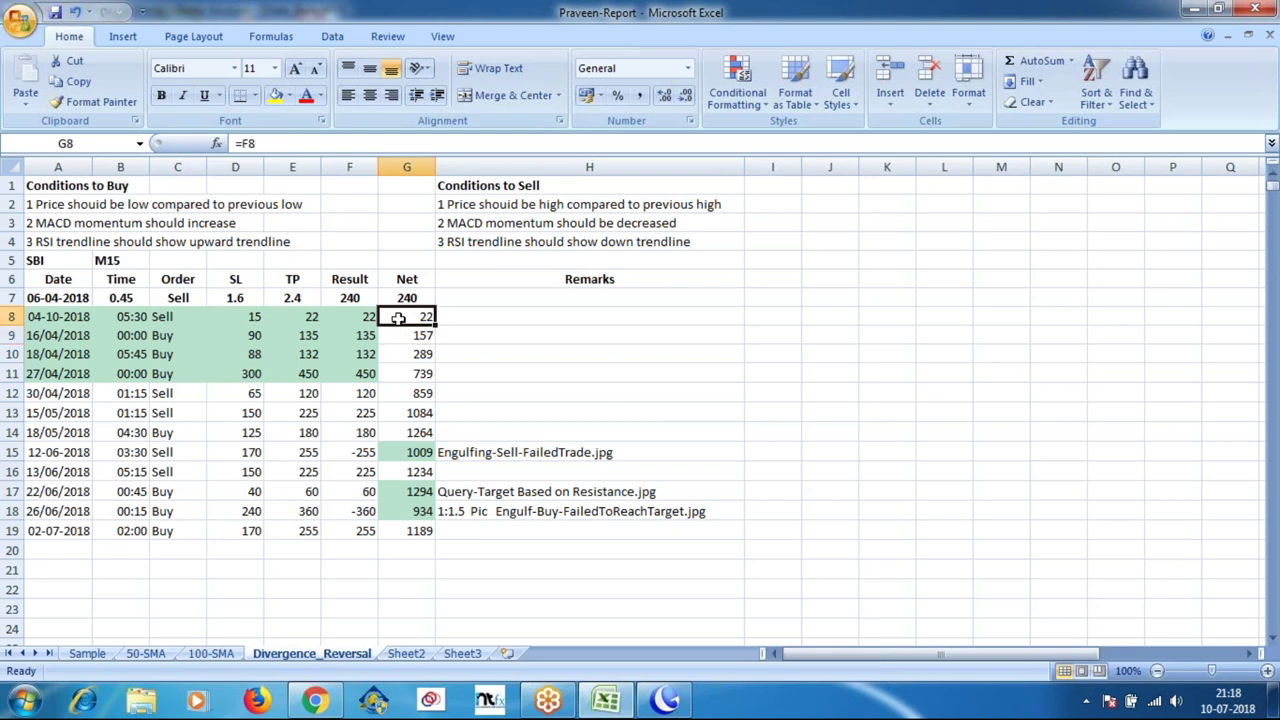
{"action": "left_click", "coordinate": [399, 298]}
{"action": "left_click", "coordinate": [400, 314]}
{"action": "type", "text": "="}
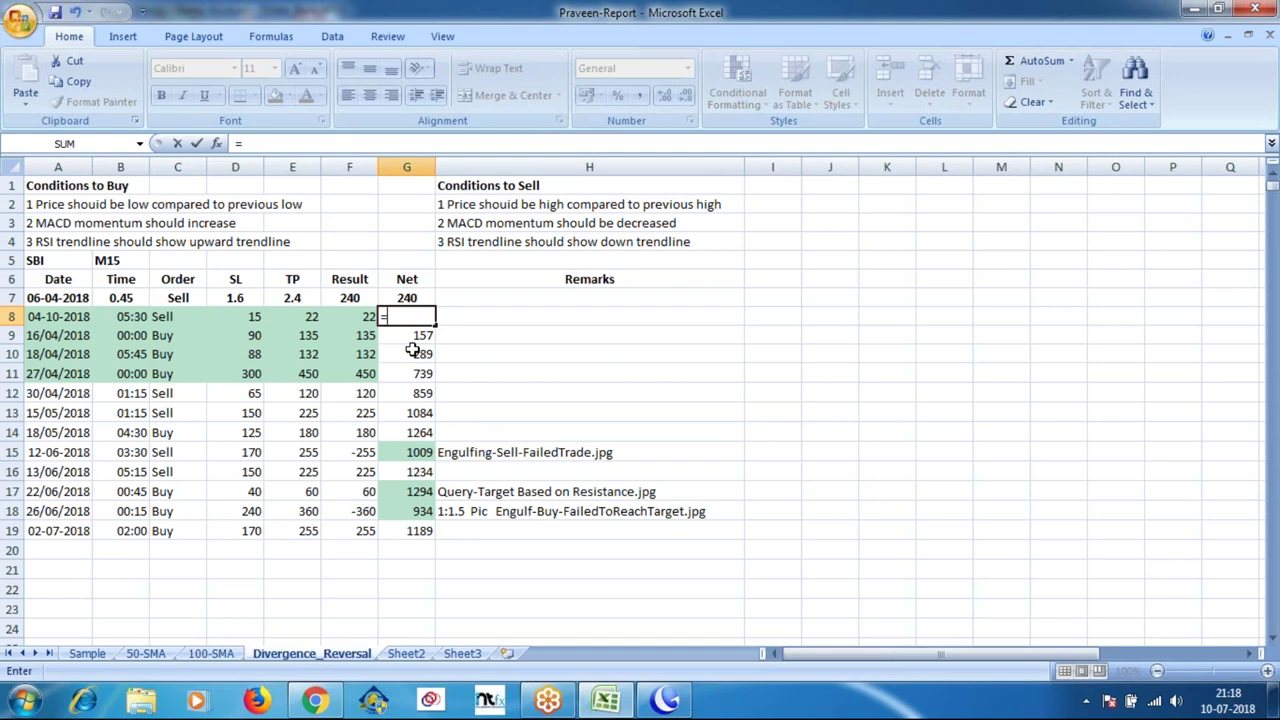
{"action": "type", "text": "g"}
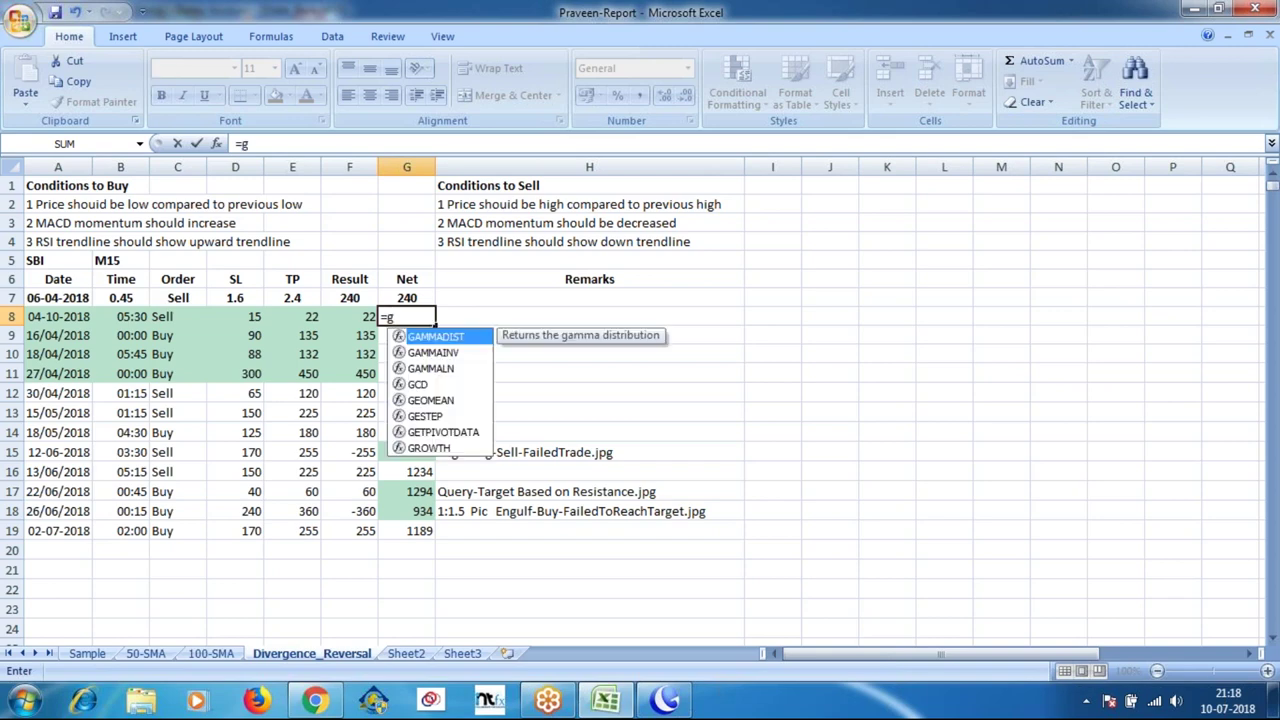
{"action": "type", "text": "7"}
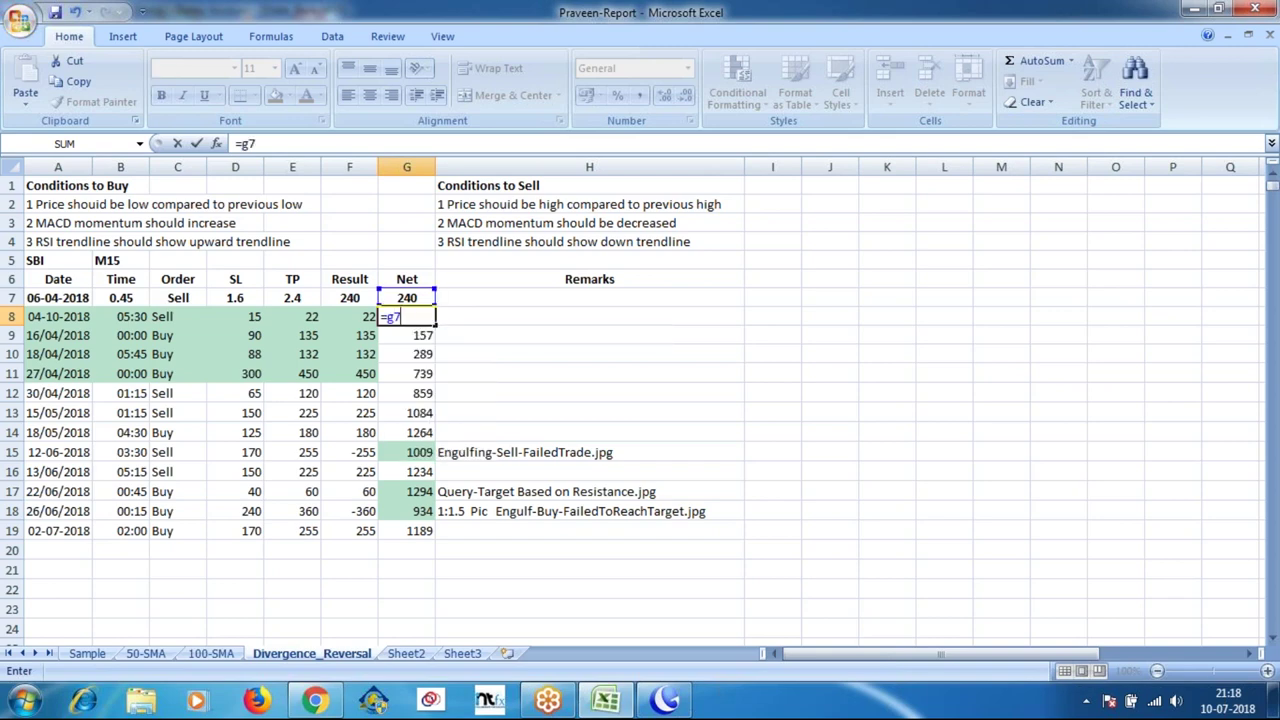
{"action": "type", "text": "+f8"}
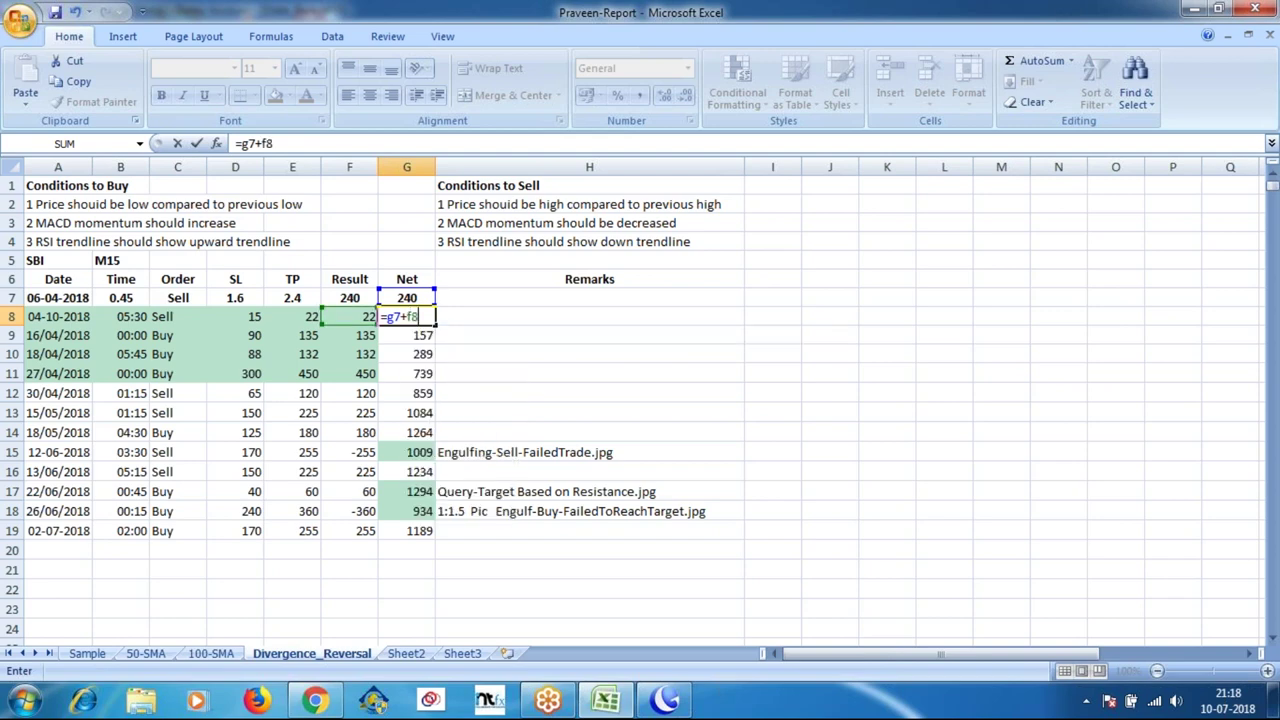
{"action": "key", "text": "Return"}
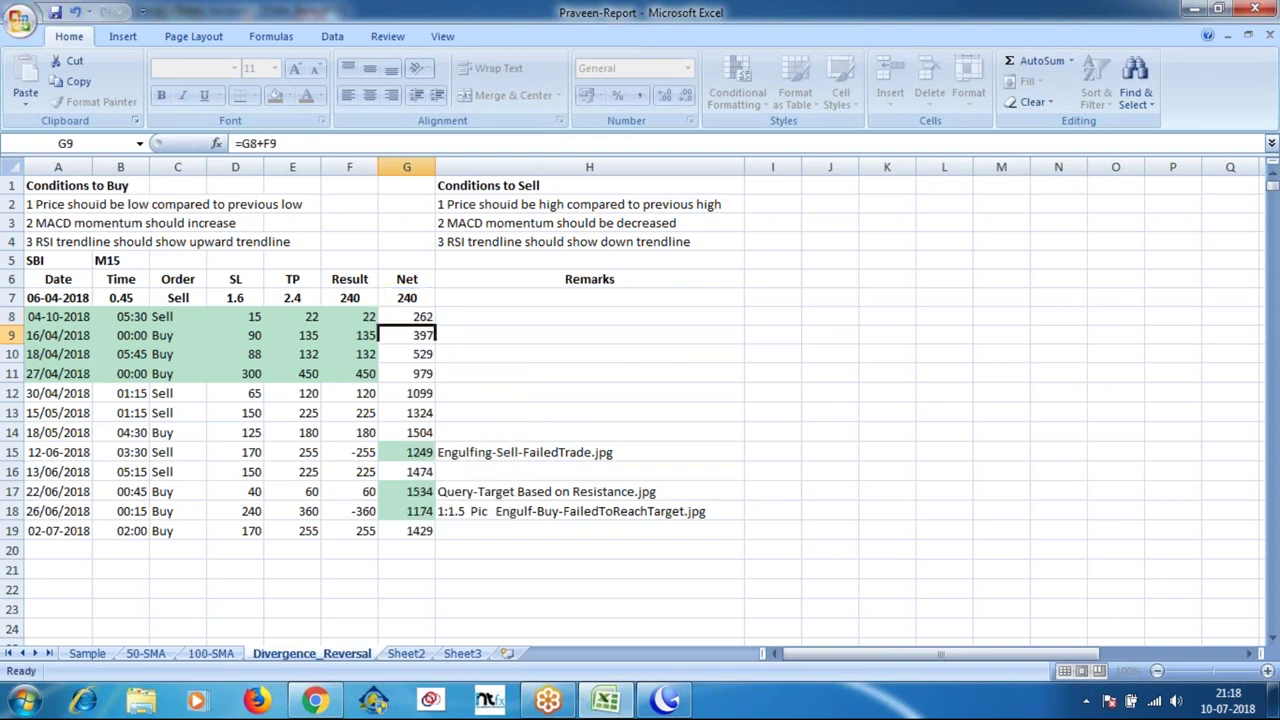
{"action": "left_click", "coordinate": [410, 316]}
{"action": "left_click", "coordinate": [403, 336]}
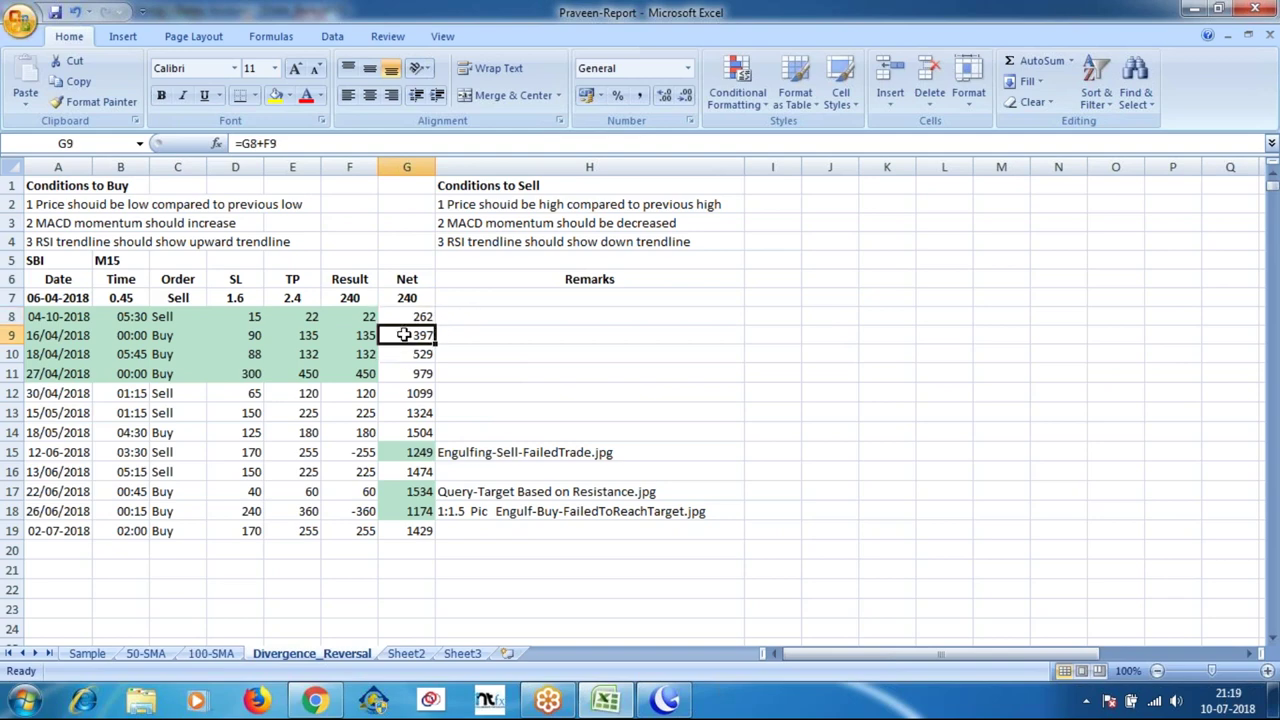
{"action": "left_click", "coordinate": [492, 334]}
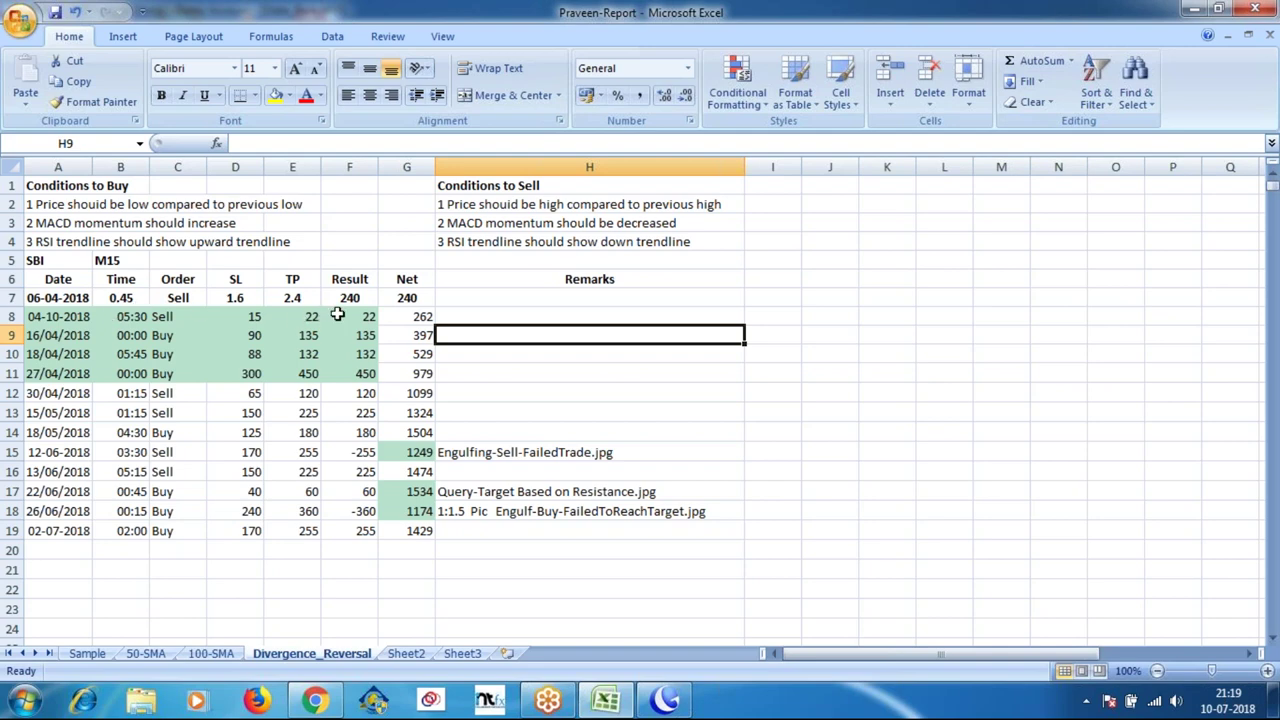
Switch to MetaTrader 4 and raise the red horizontal line on the State_Bank M15 chart to the divergence high.
{"action": "left_click", "coordinate": [665, 700]}
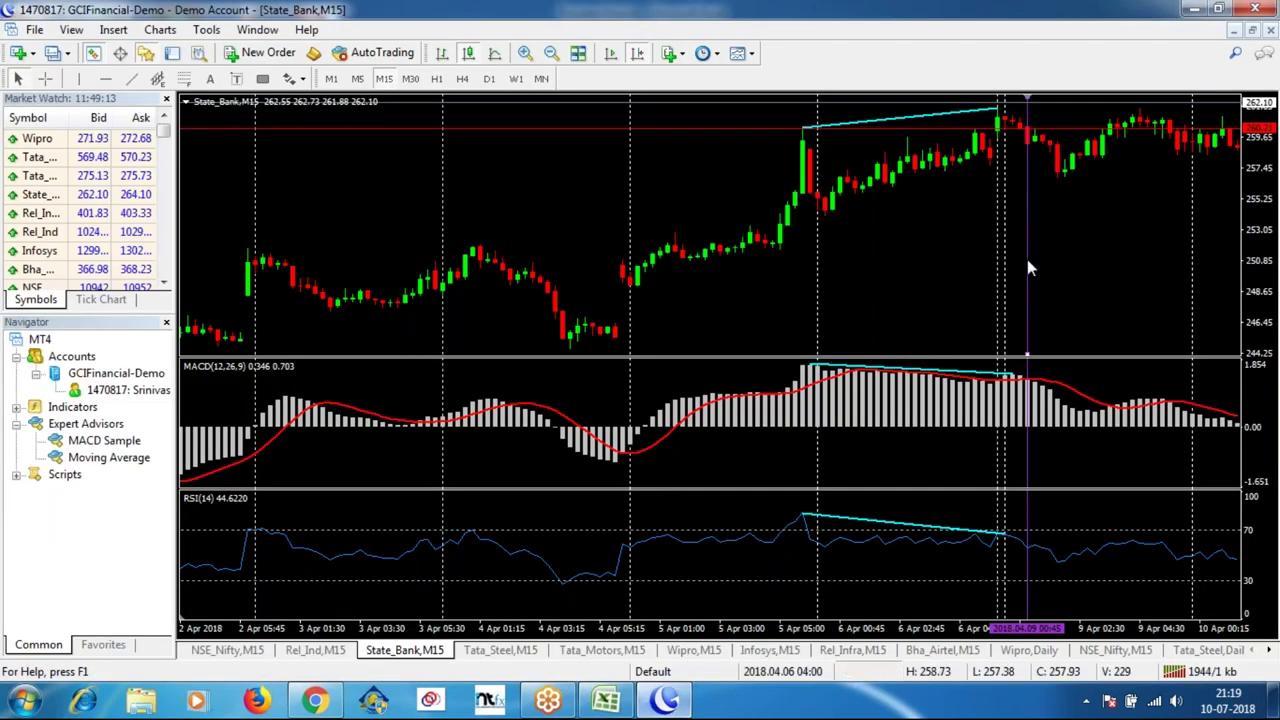
{"action": "left_click_drag", "start_coordinate": [1096, 262], "coordinate": [1062, 416]}
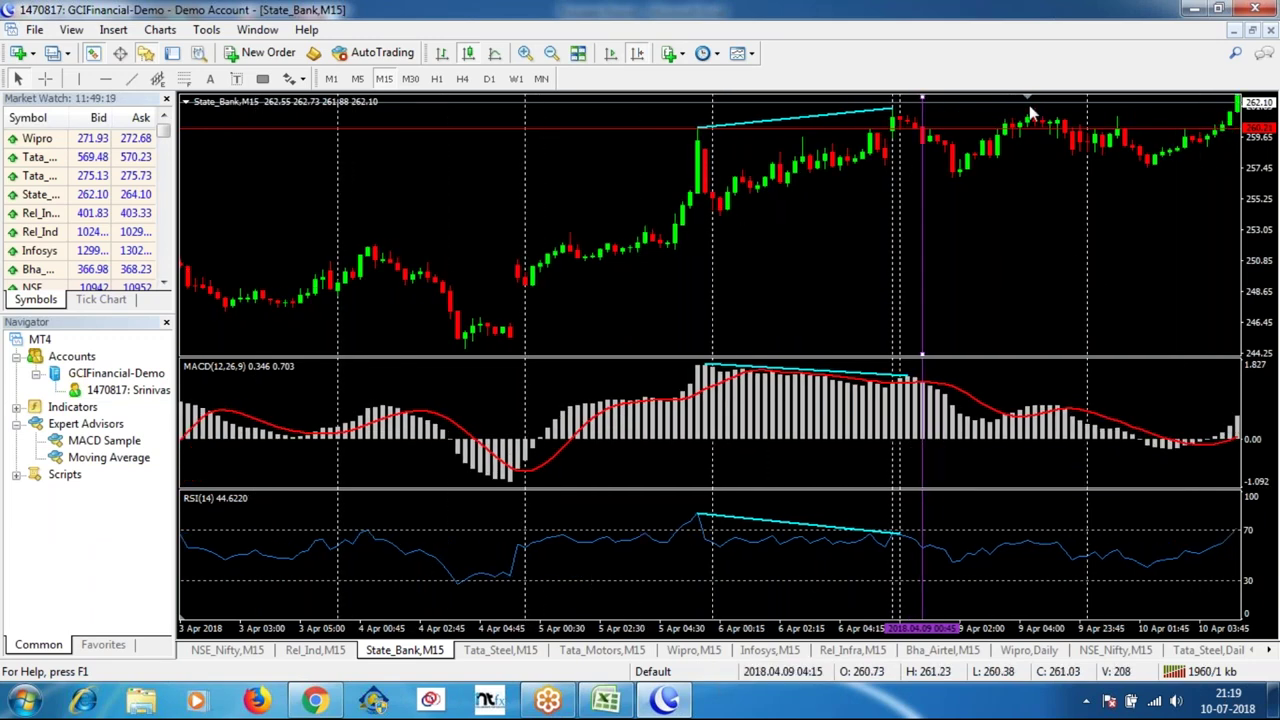
{"action": "left_click_drag", "start_coordinate": [927, 125], "coordinate": [963, 121]}
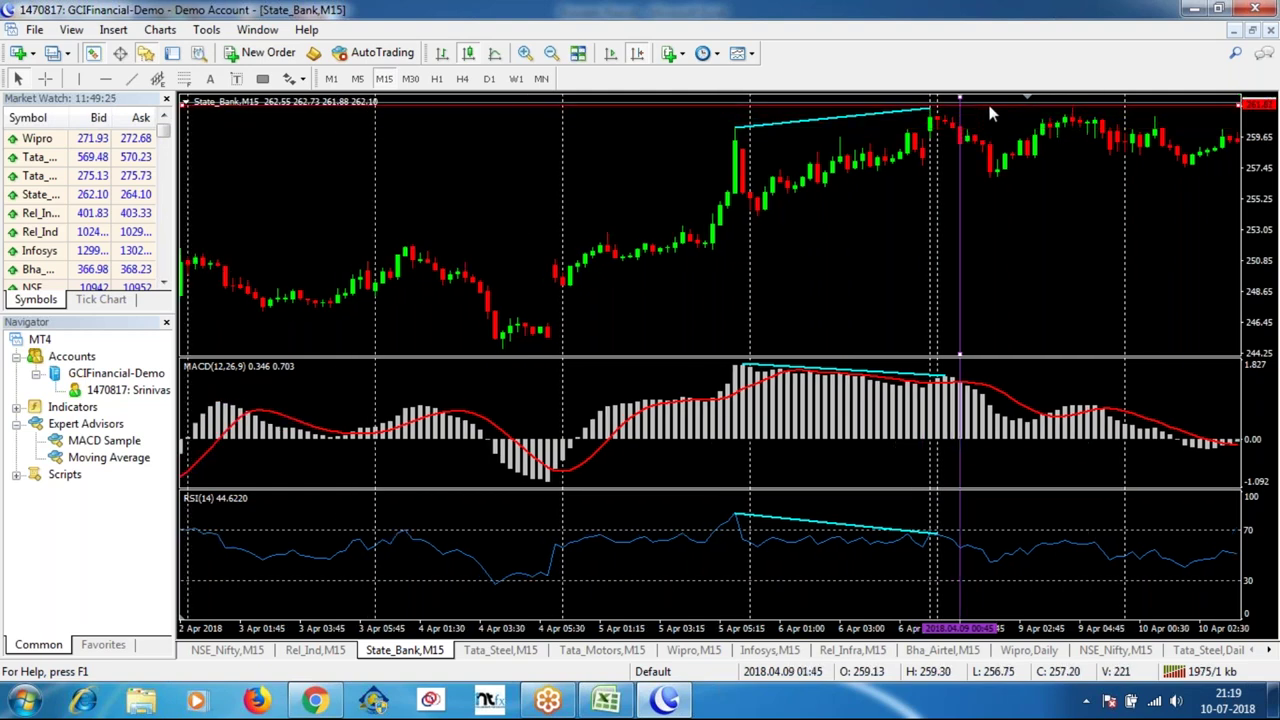
{"action": "left_click_drag", "start_coordinate": [1203, 285], "coordinate": [1075, 125]}
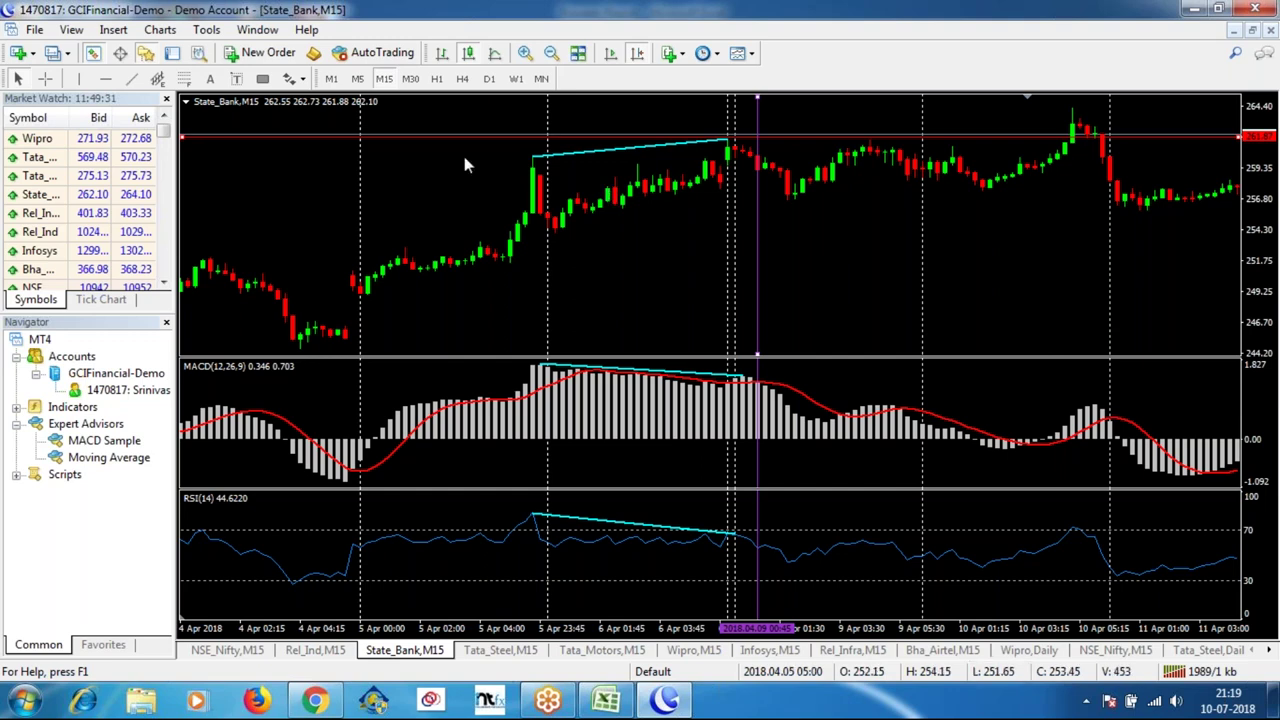
Draw trendlines from the ends of the existing price and MACD divergence lines to the 10 April high and MACD peak.
{"action": "left_click", "coordinate": [130, 80]}
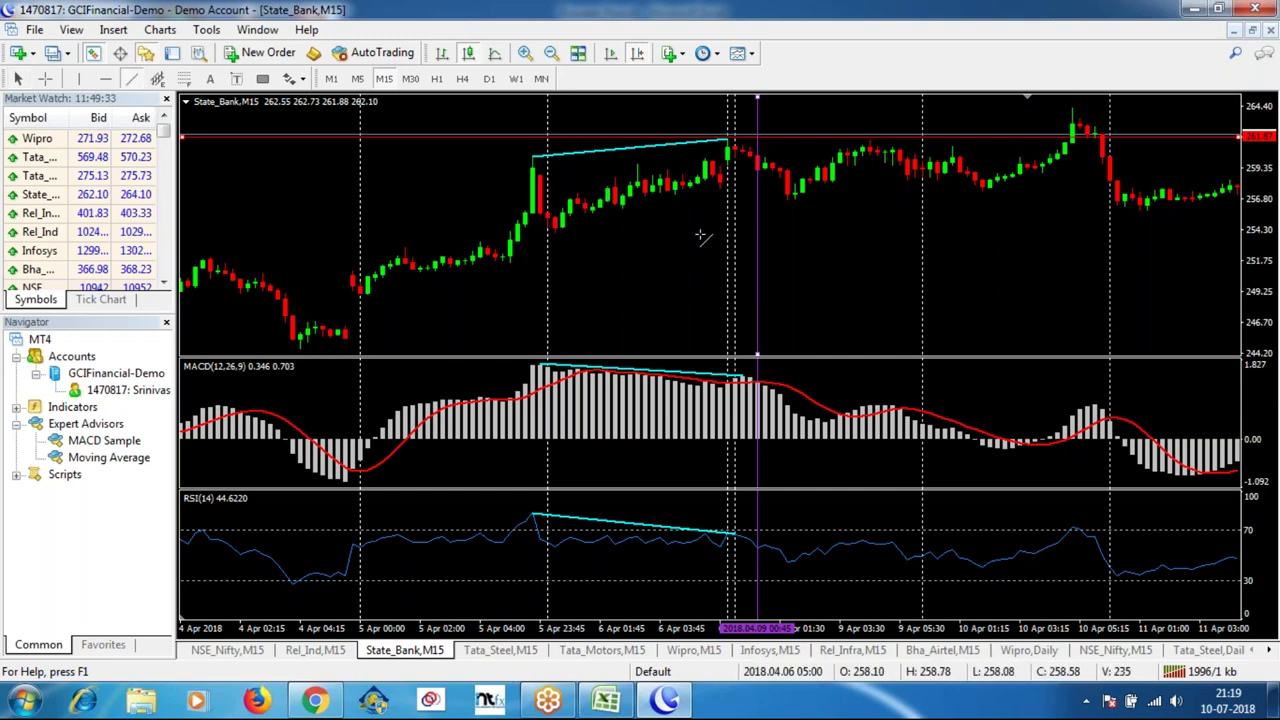
{"action": "left_click_drag", "start_coordinate": [726, 141], "coordinate": [1072, 108]}
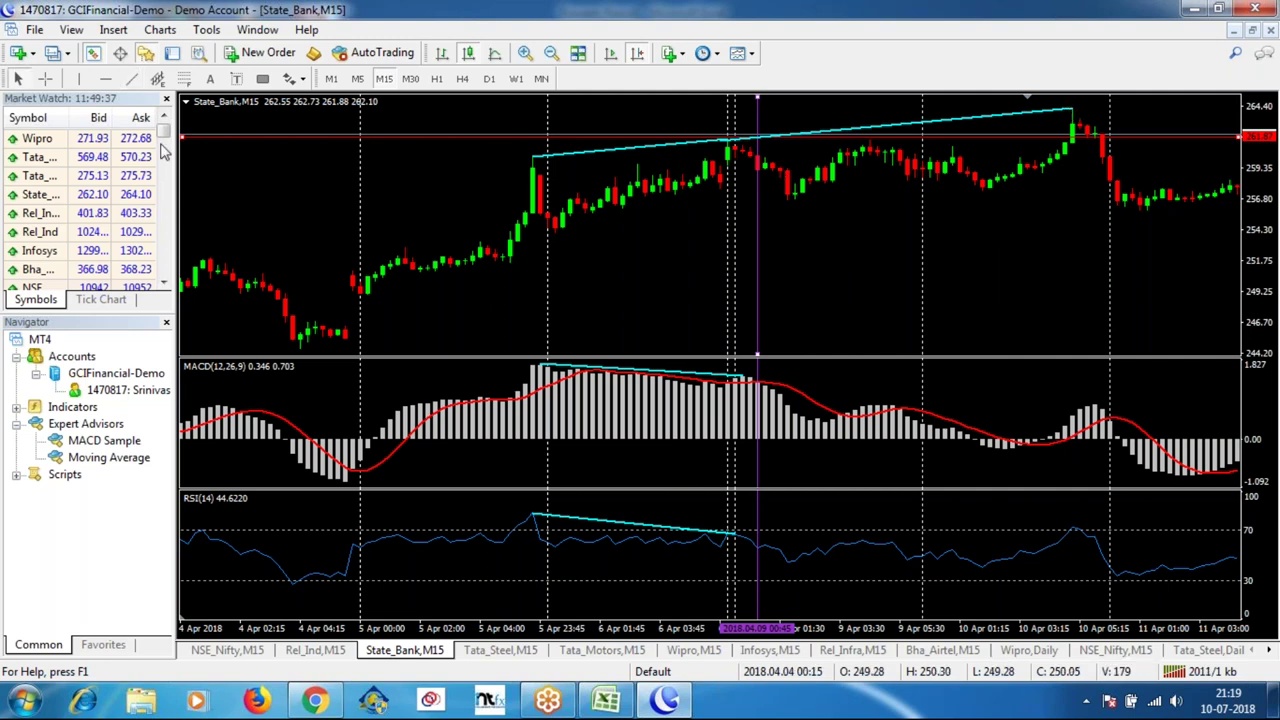
{"action": "left_click", "coordinate": [130, 80]}
{"action": "left_click_drag", "start_coordinate": [742, 379], "coordinate": [1097, 408]}
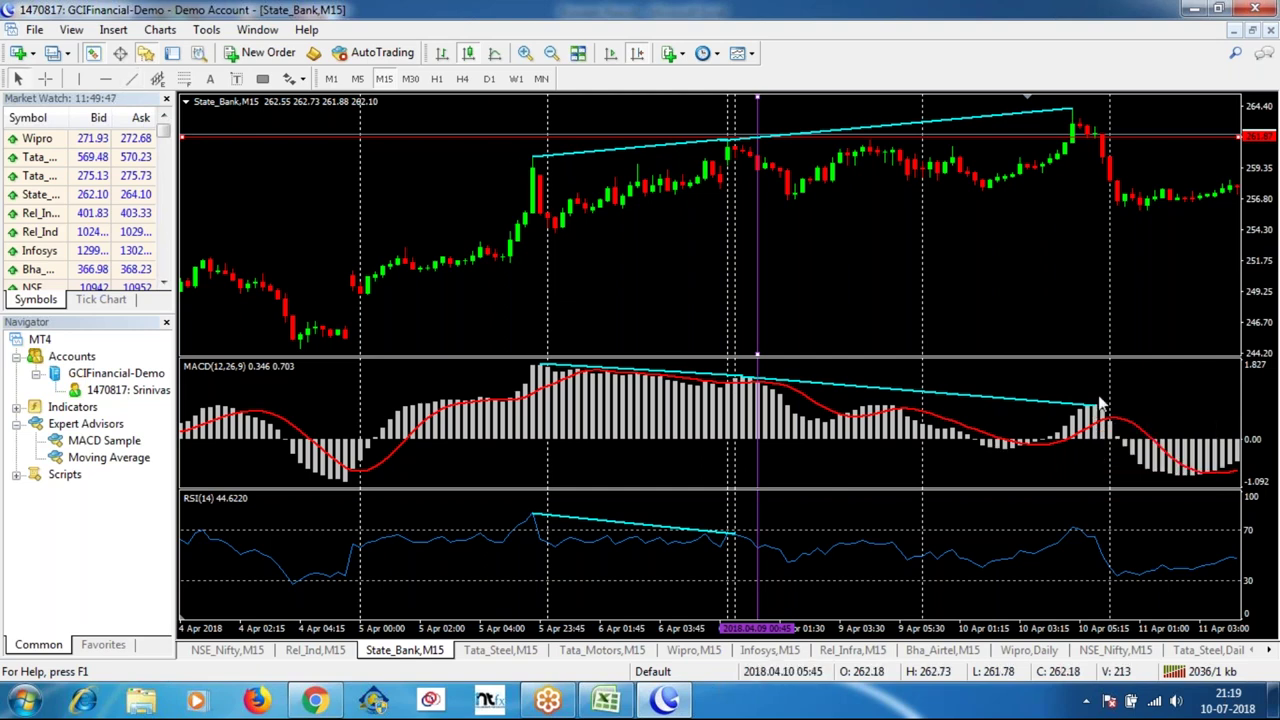
Draw an RSI trendline from the 5 April peak to the 10 April peak and mark the 10 April 05:45 candle with a vertical line.
{"action": "left_click", "coordinate": [131, 78]}
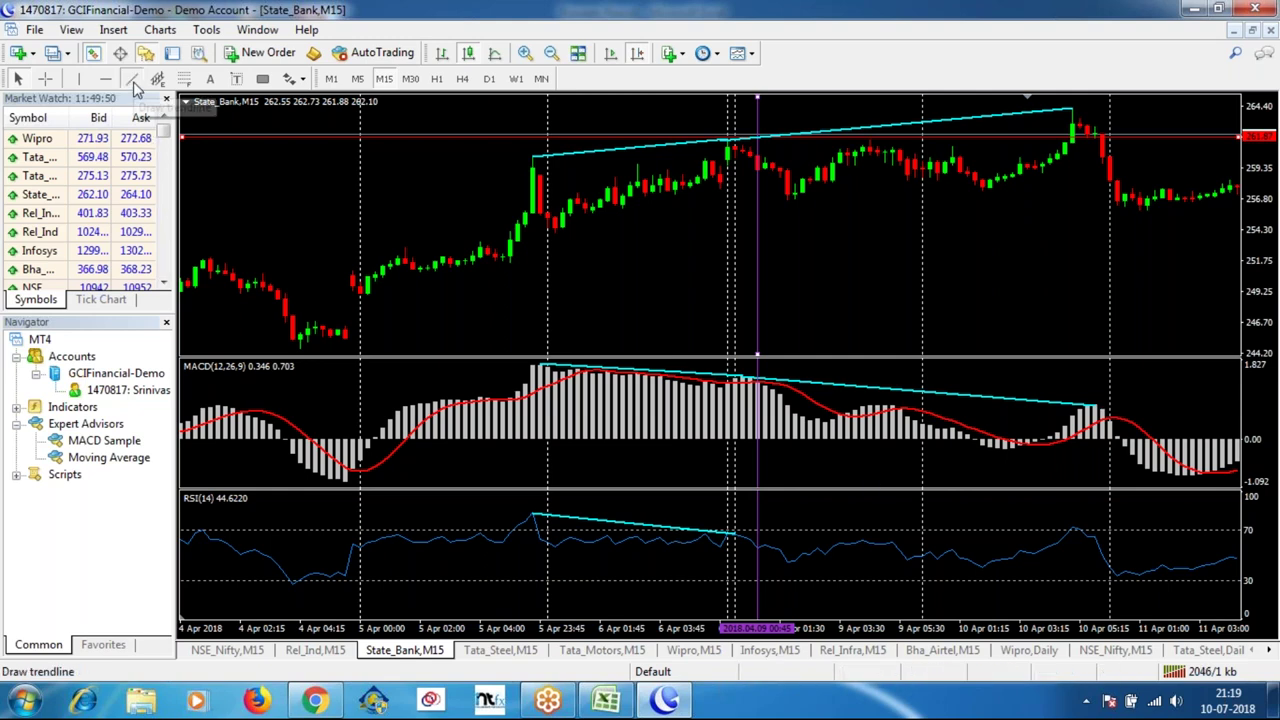
{"action": "left_click", "coordinate": [533, 517]}
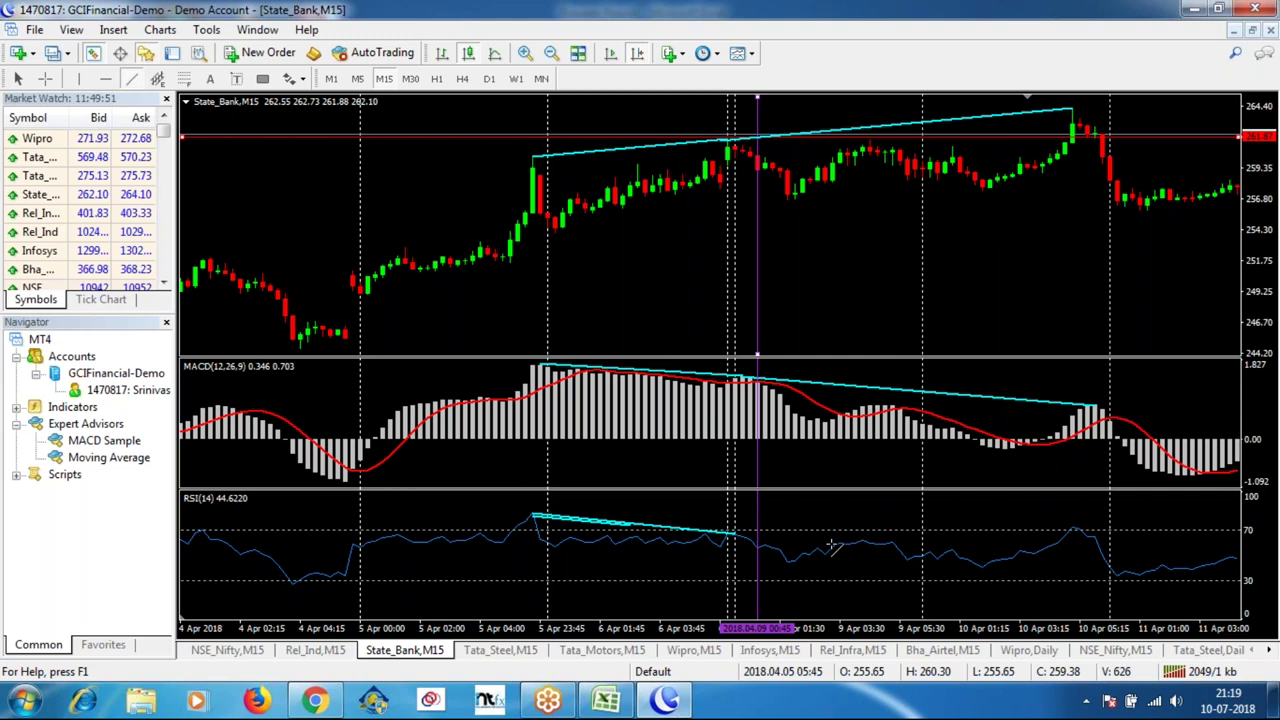
{"action": "left_click_drag", "start_coordinate": [830, 545], "coordinate": [1076, 530]}
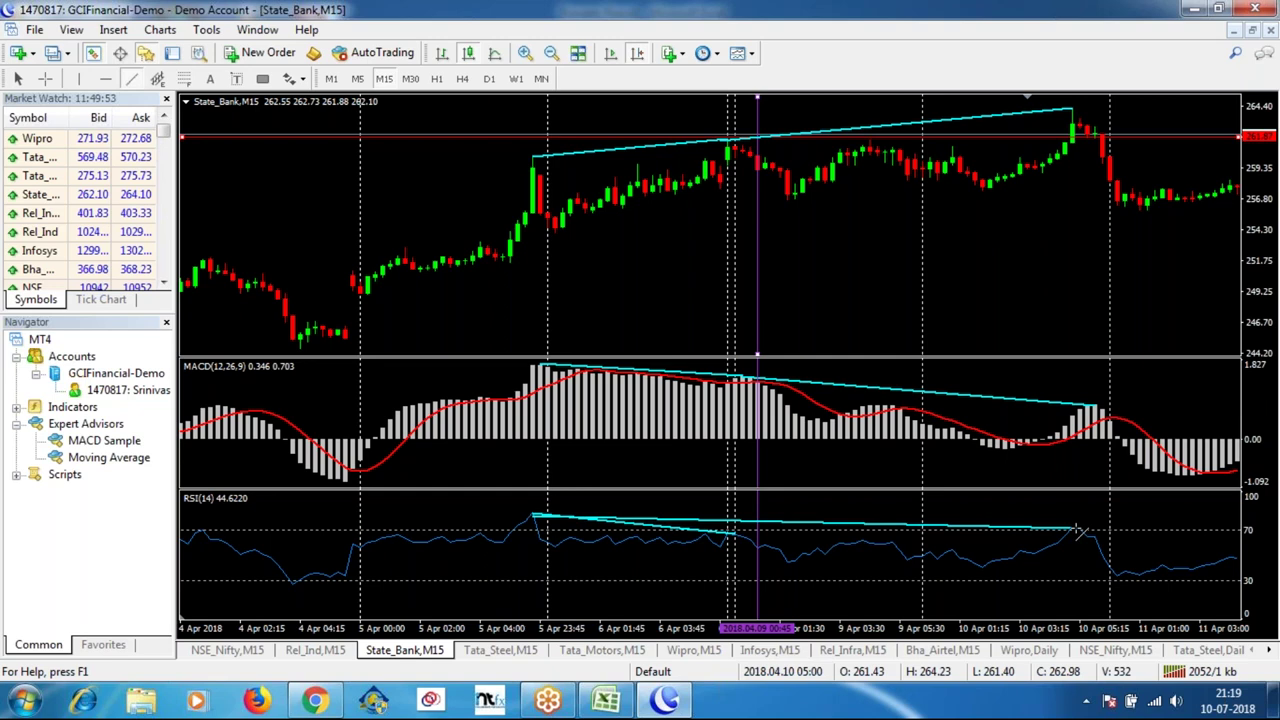
{"action": "middle_click", "coordinate": [1057, 364]}
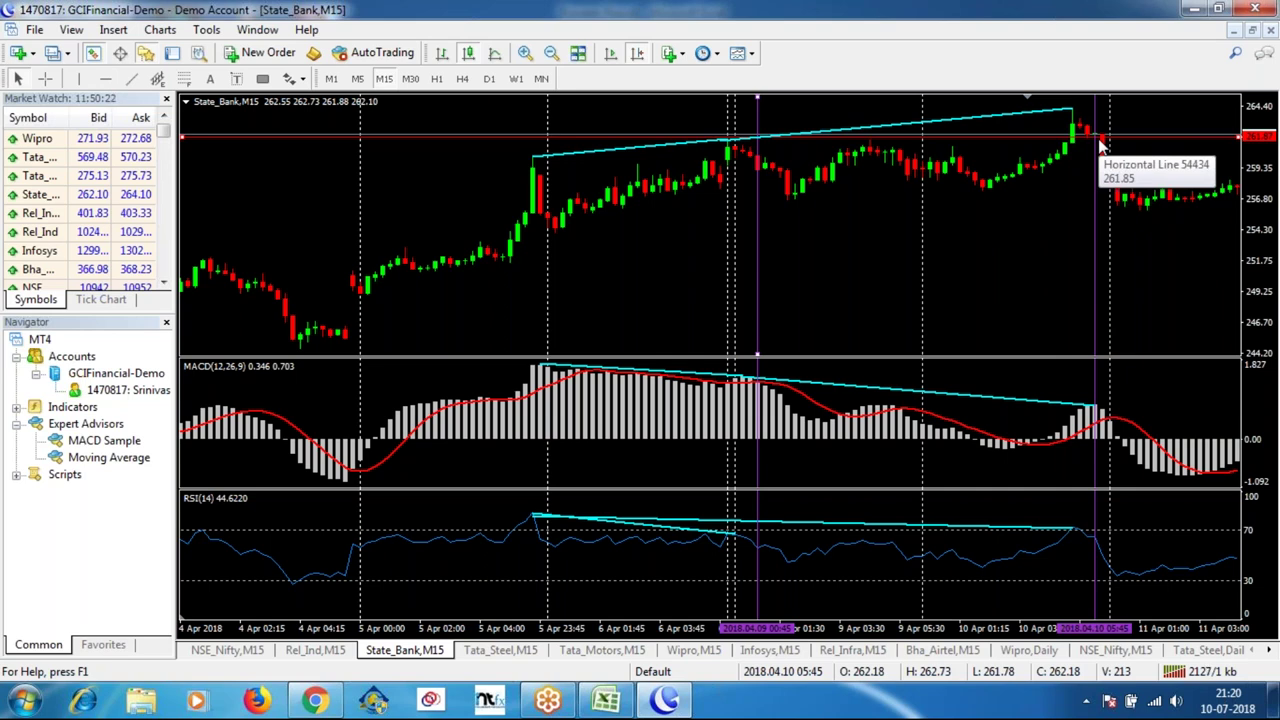
Measure from the red entry line up to the 10 April high for the stop loss and down the falling candles for the target.
{"action": "middle_click", "coordinate": [1102, 140]}
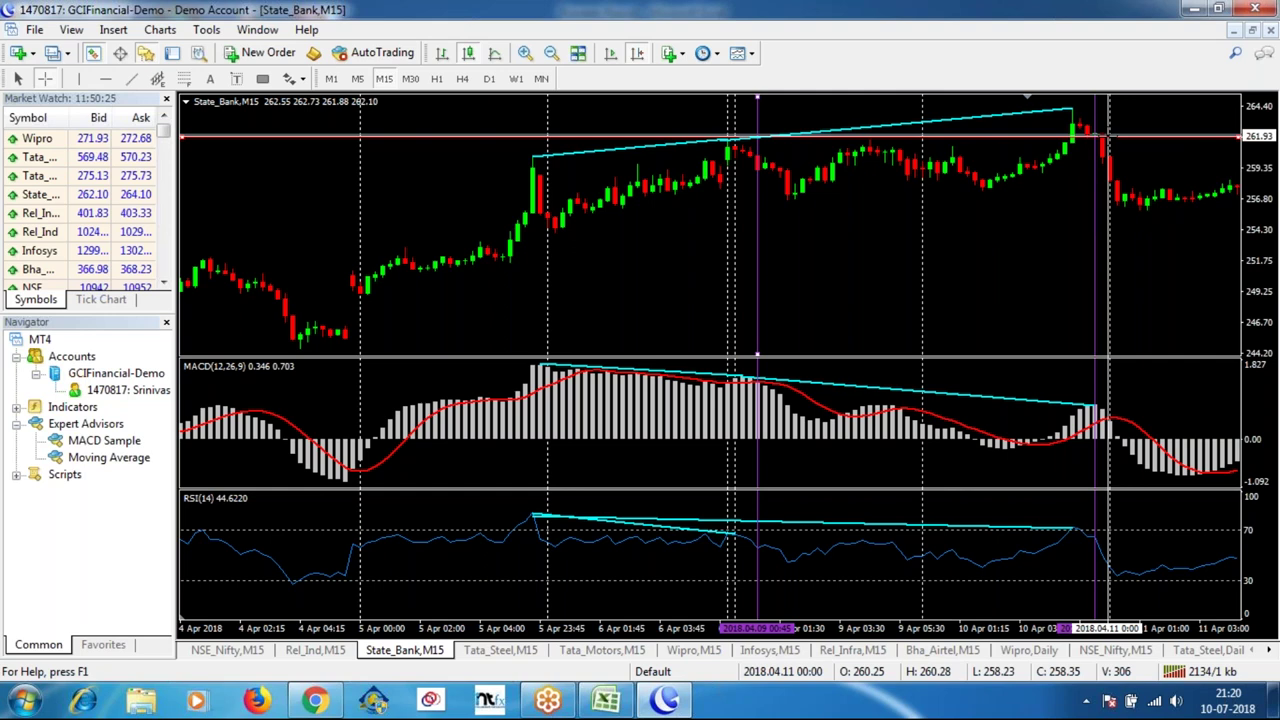
{"action": "left_click_drag", "start_coordinate": [1108, 135], "coordinate": [1082, 105]}
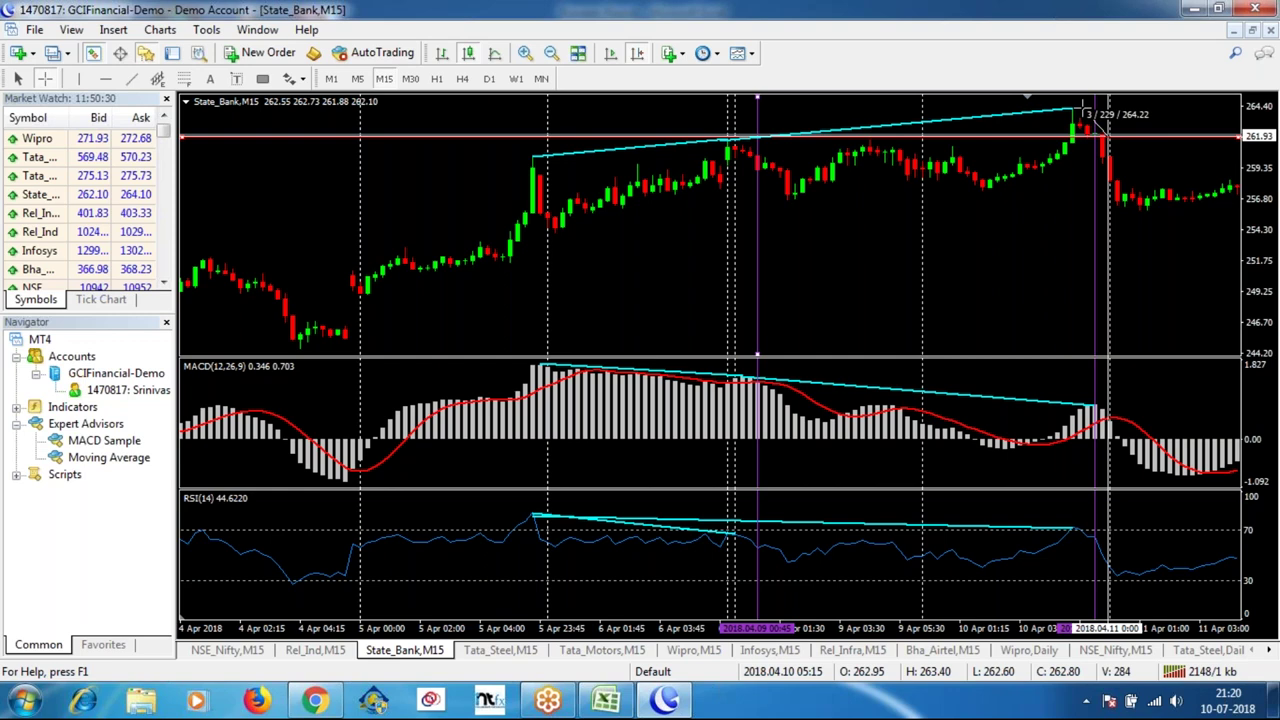
{"action": "left_click_drag", "start_coordinate": [1082, 105], "coordinate": [1112, 178]}
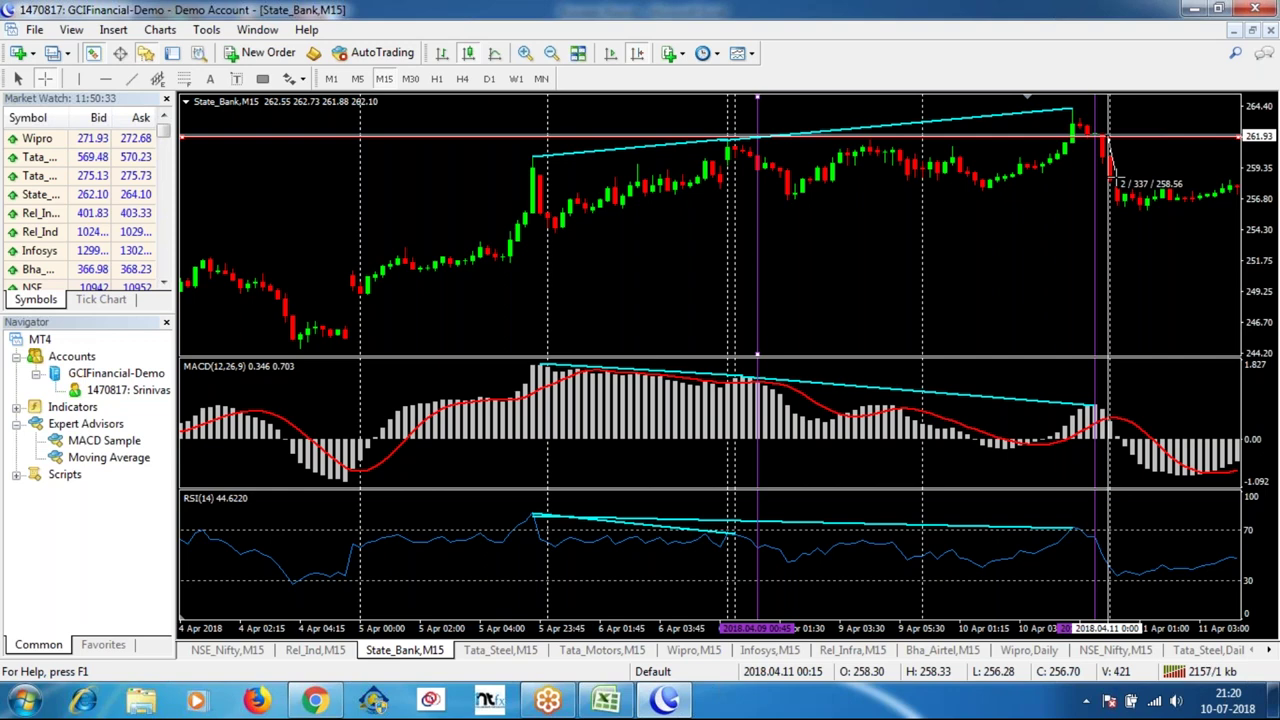
{"action": "left_click_drag", "start_coordinate": [1113, 177], "coordinate": [1114, 186]}
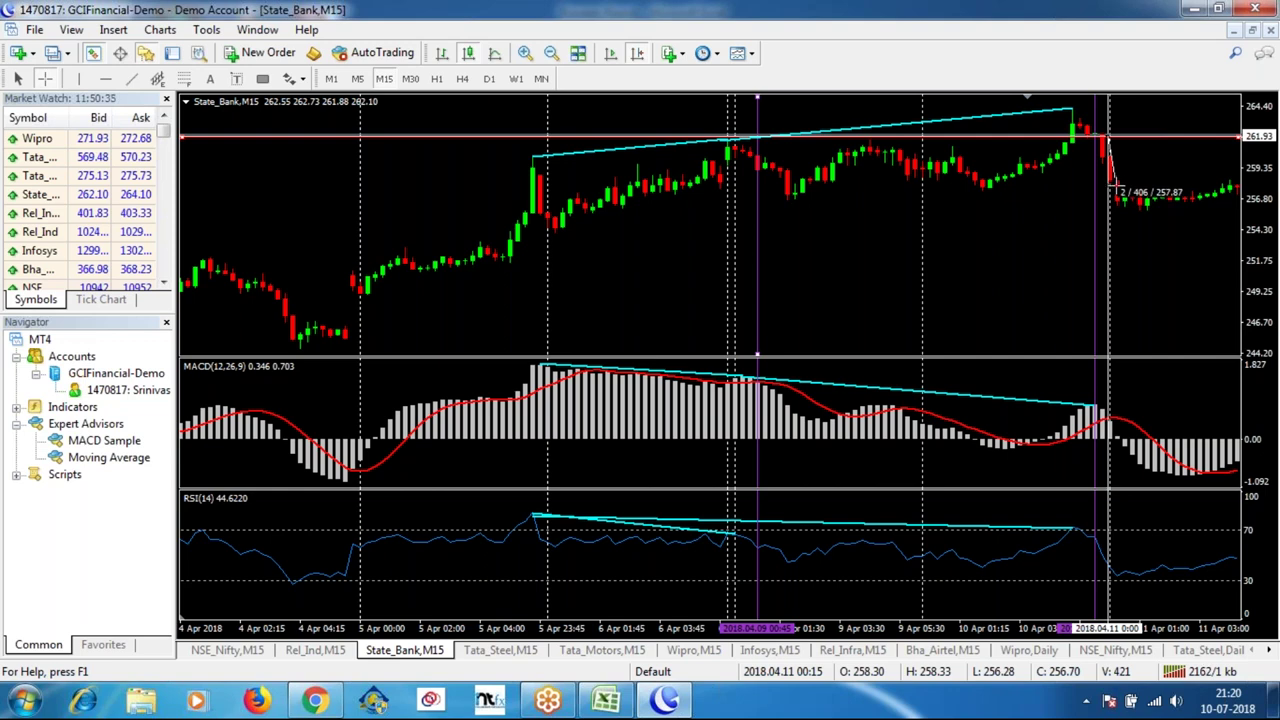
{"action": "left_click_drag", "start_coordinate": [1114, 186], "coordinate": [1082, 104]}
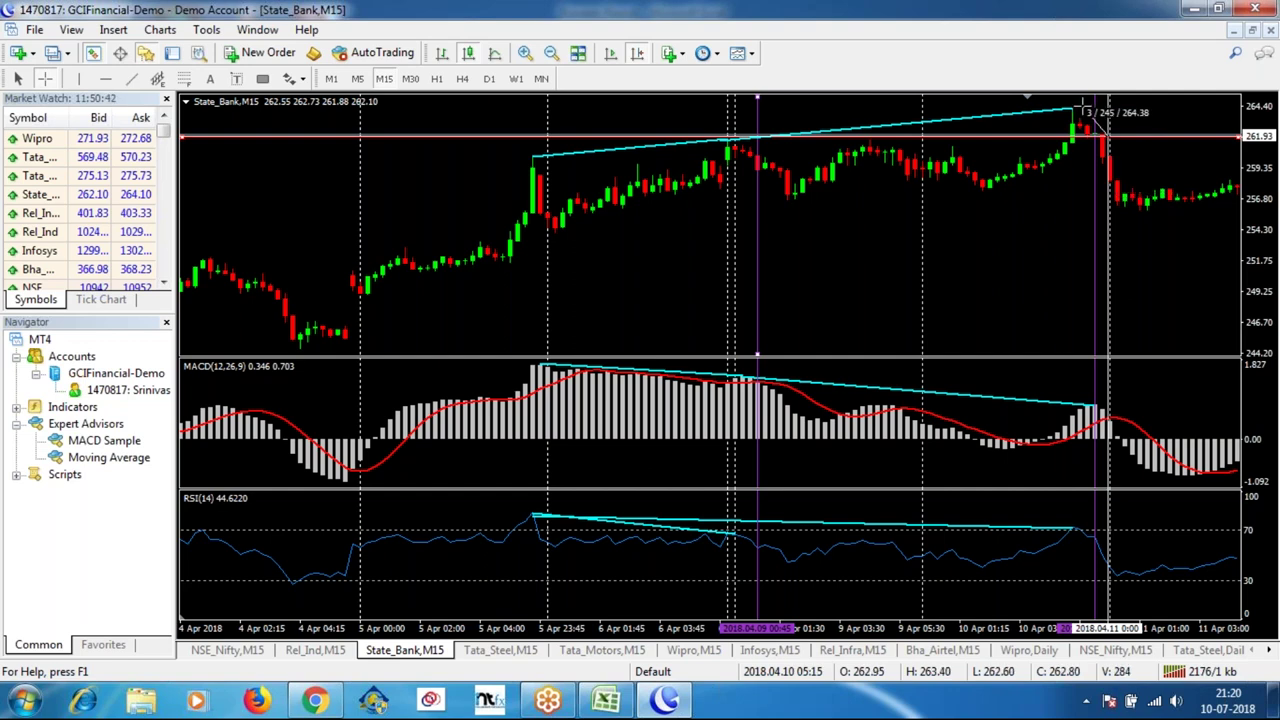
{"action": "left_click_drag", "start_coordinate": [1082, 104], "coordinate": [1082, 104]}
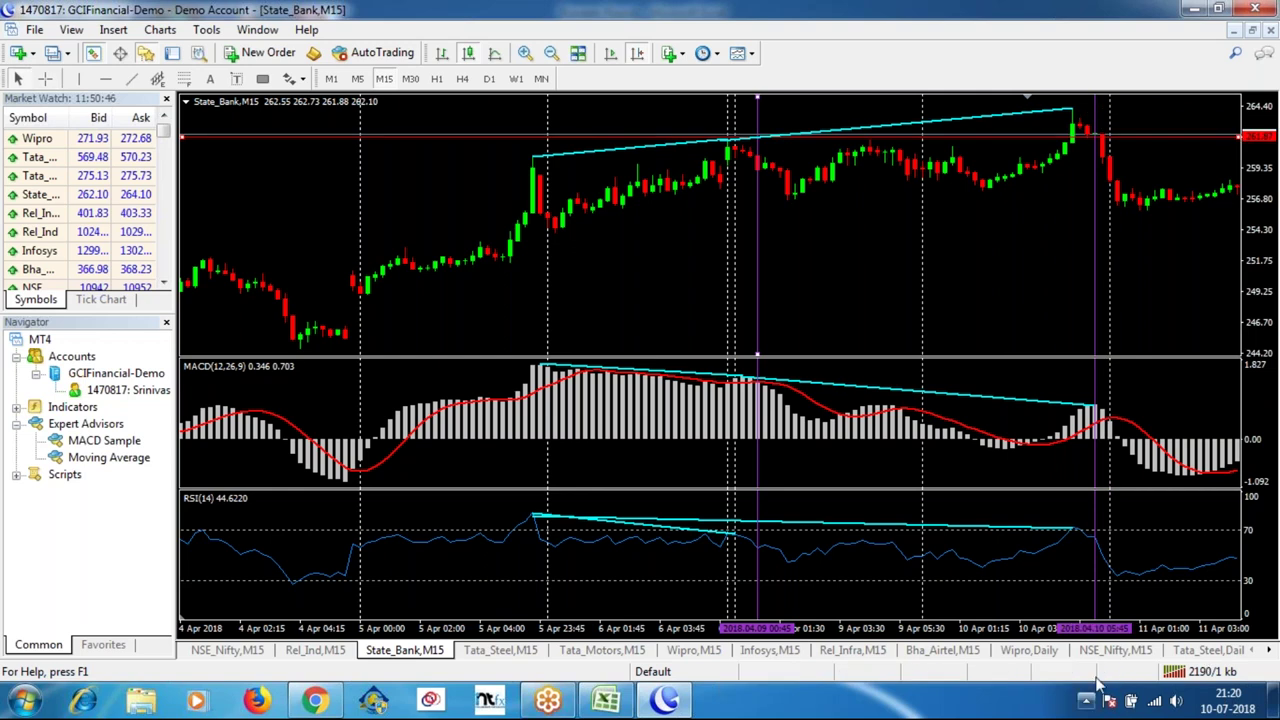
Switch to Excel and set the Time of the 04-10-2018 sell trade in B8 to 05:45.
{"action": "left_click", "coordinate": [607, 701]}
{"action": "left_click", "coordinate": [140, 316]}
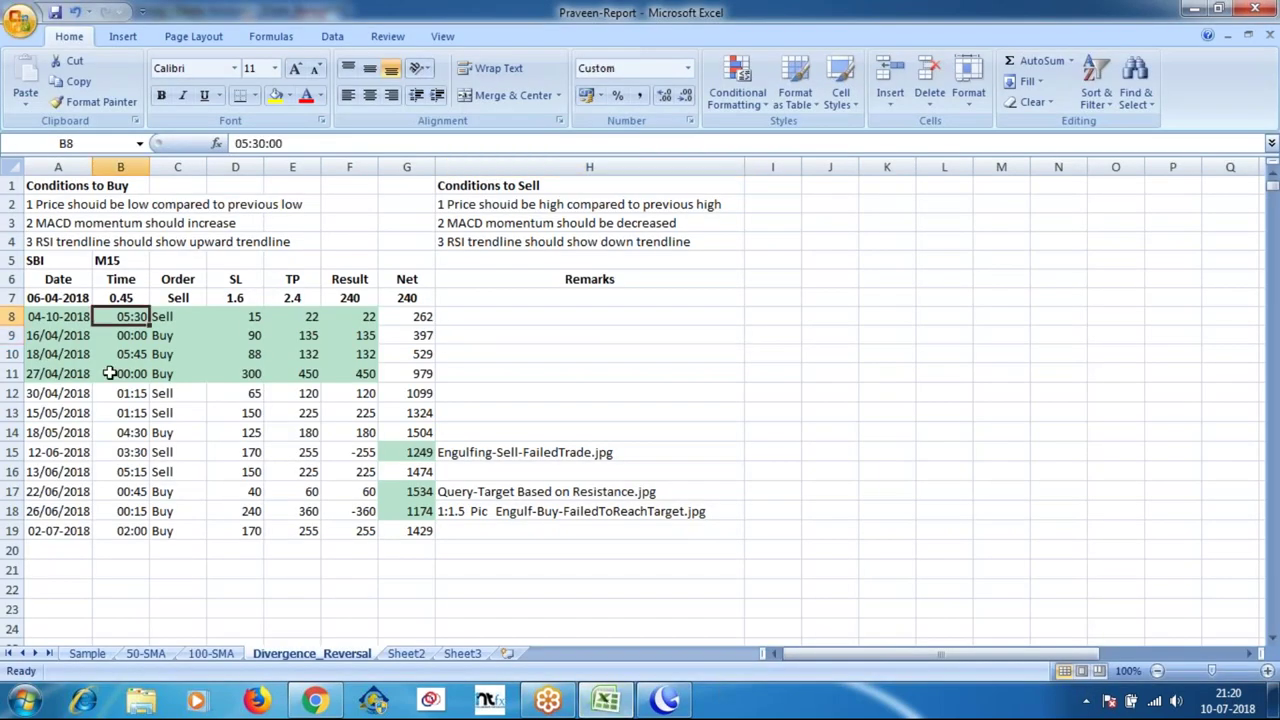
{"action": "double_click", "coordinate": [142, 316]}
{"action": "left_click", "coordinate": [126, 316]}
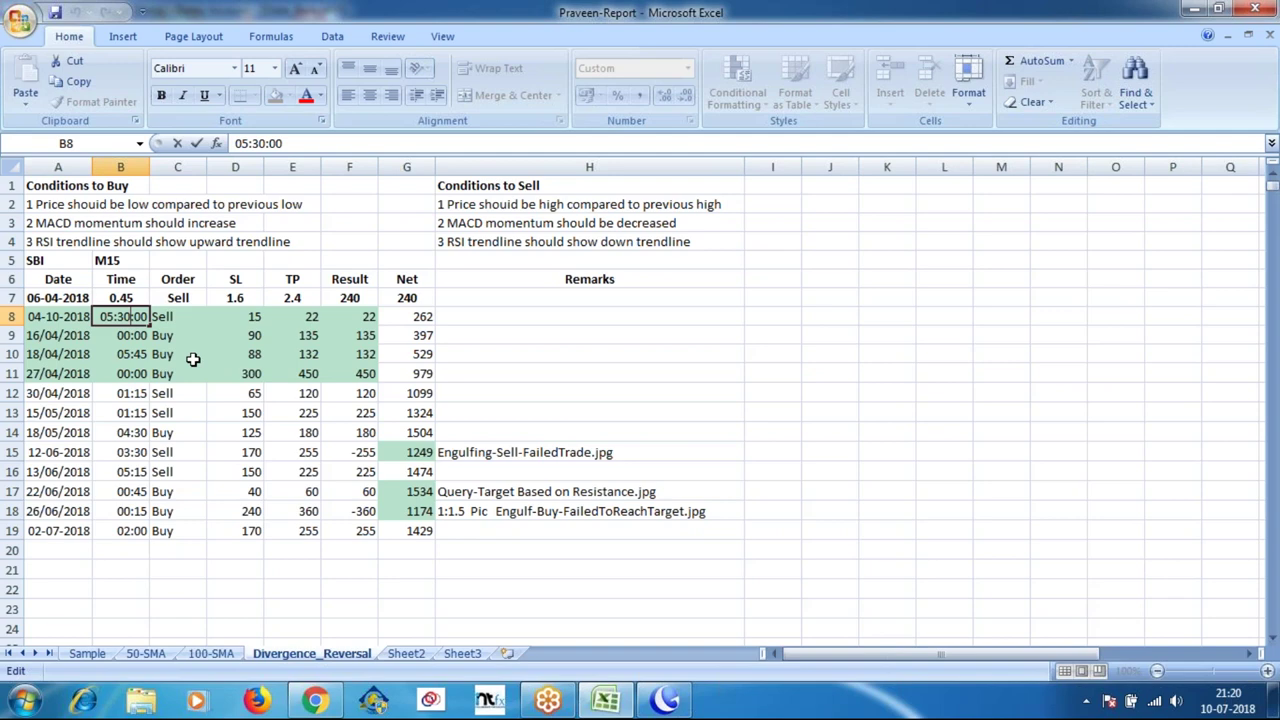
{"action": "key", "text": "BackSpace"}
{"action": "key", "text": "BackSpace"}
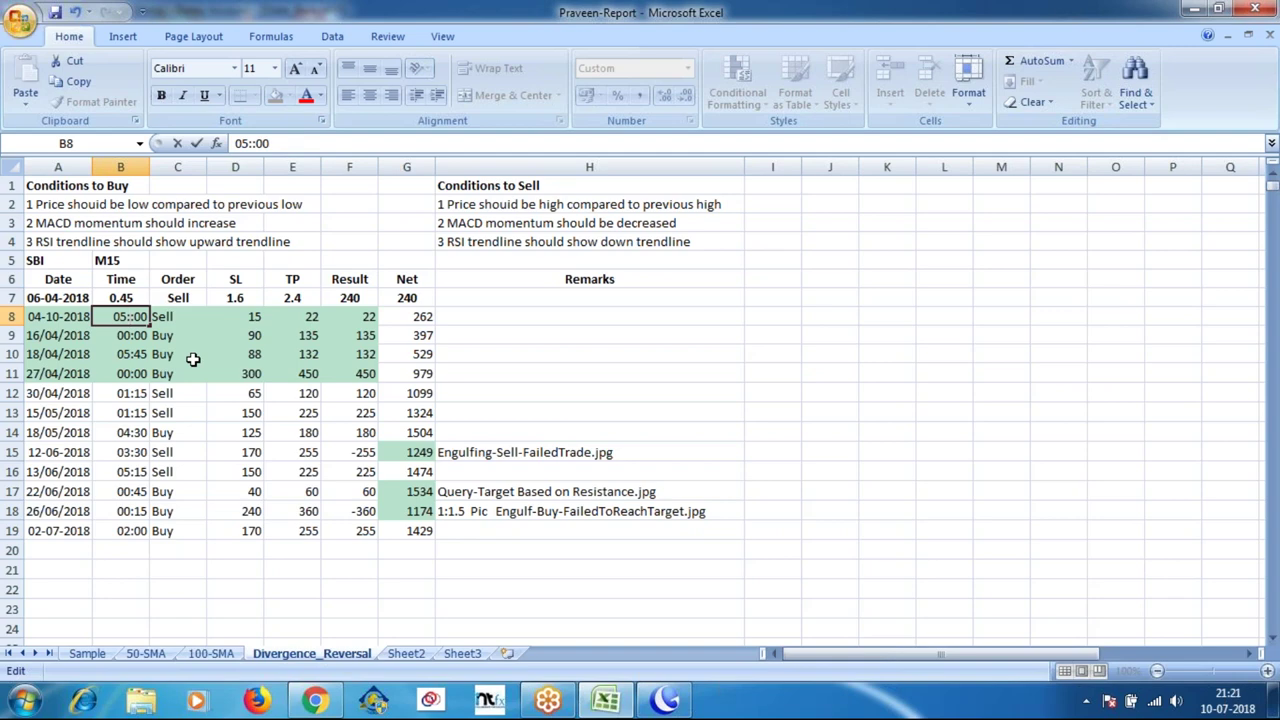
{"action": "type", "text": "45"}
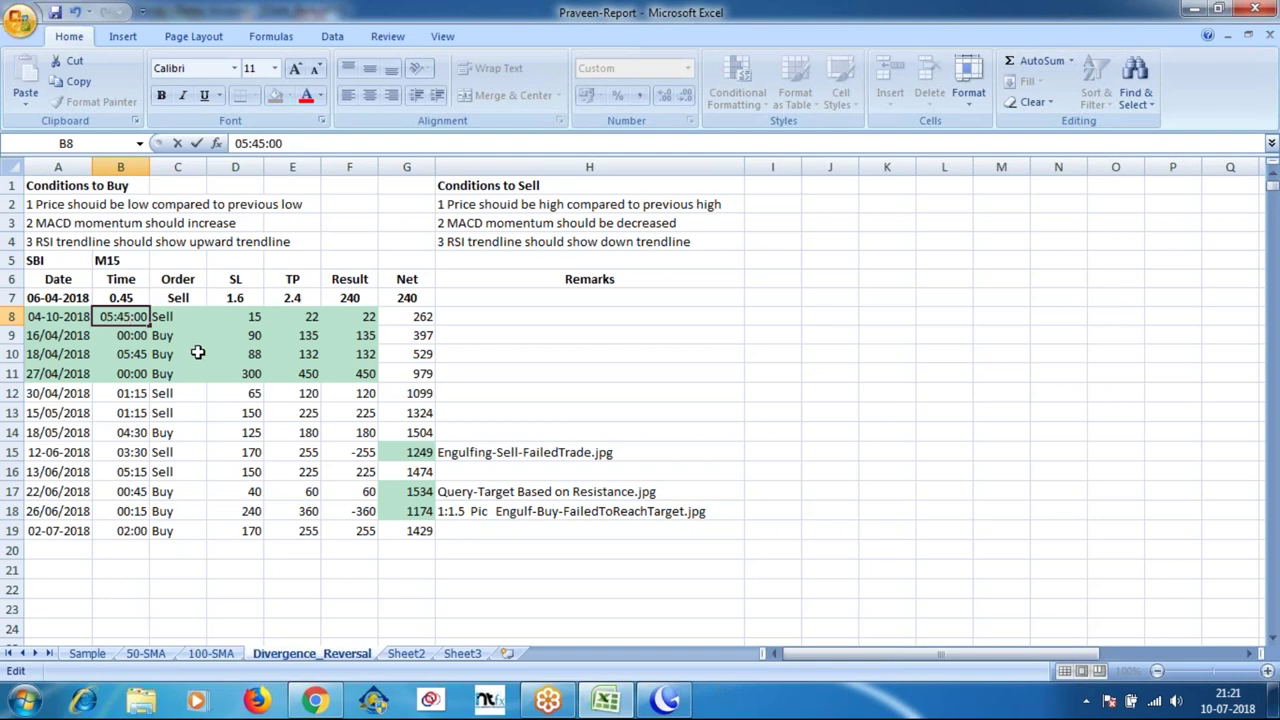
{"action": "left_click", "coordinate": [198, 353]}
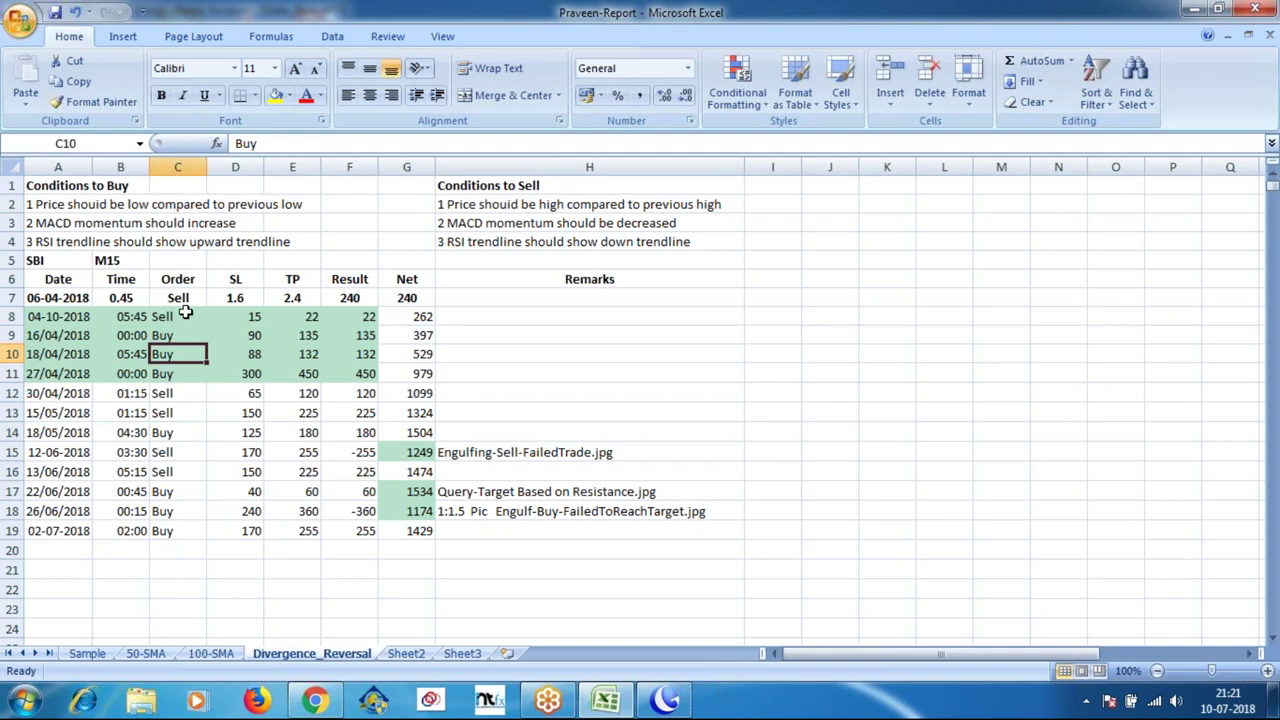
Select the SL cell D8, then remeasure the stop-loss and target distances from the 10 April 05:30 candle in MetaTrader 4.
{"action": "left_click", "coordinate": [236, 316]}
{"action": "left_click", "coordinate": [668, 705]}
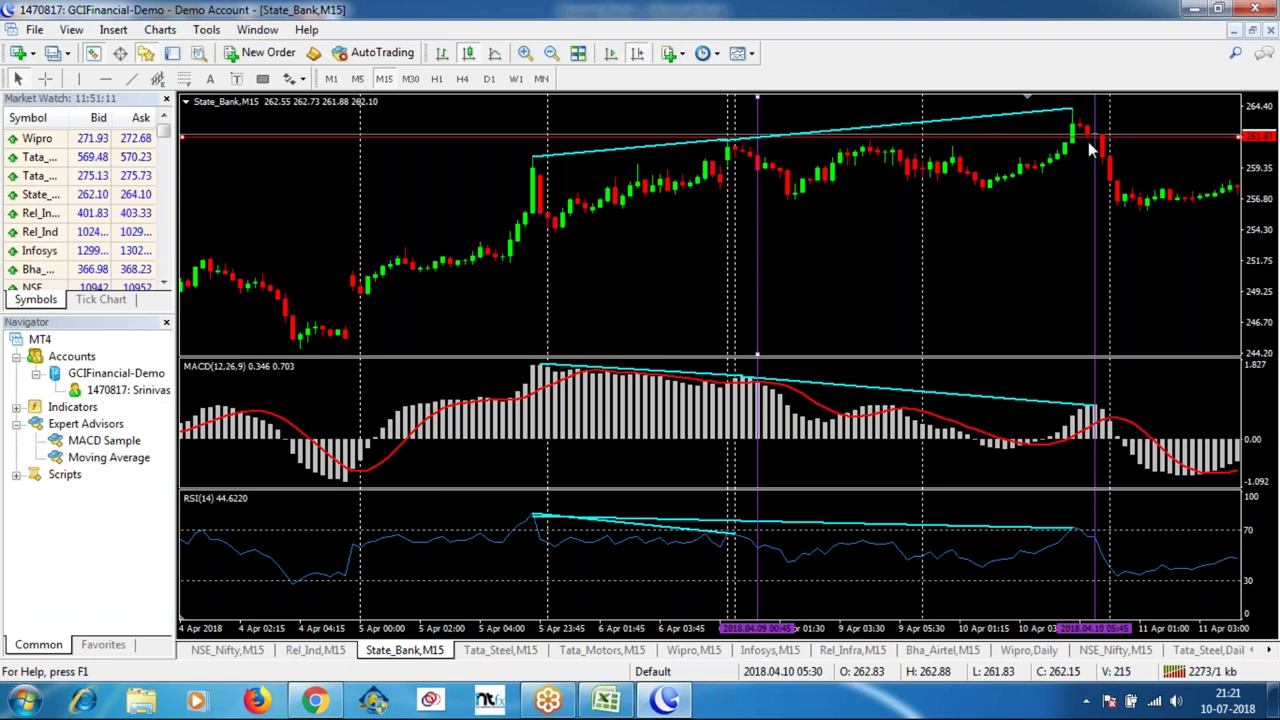
{"action": "middle_click", "coordinate": [1092, 148]}
{"action": "left_click_drag", "start_coordinate": [1091, 136], "coordinate": [1087, 106]}
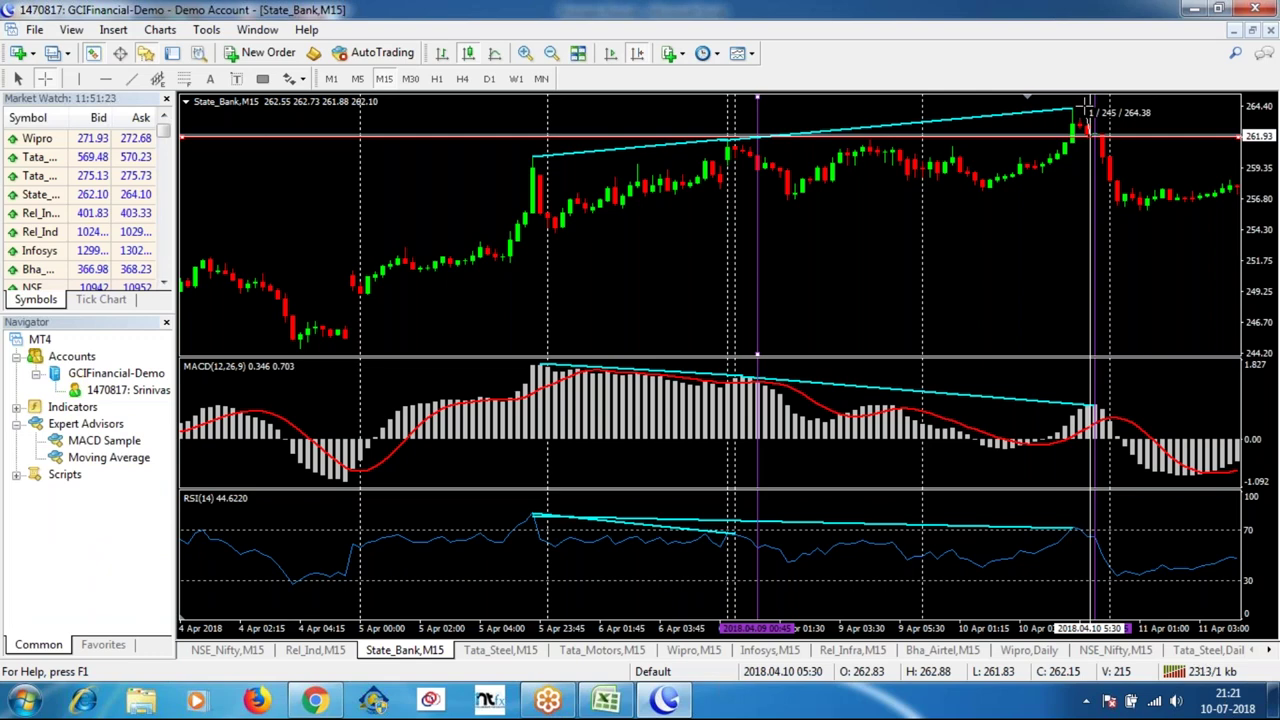
{"action": "left_click_drag", "start_coordinate": [1086, 104], "coordinate": [1102, 177]}
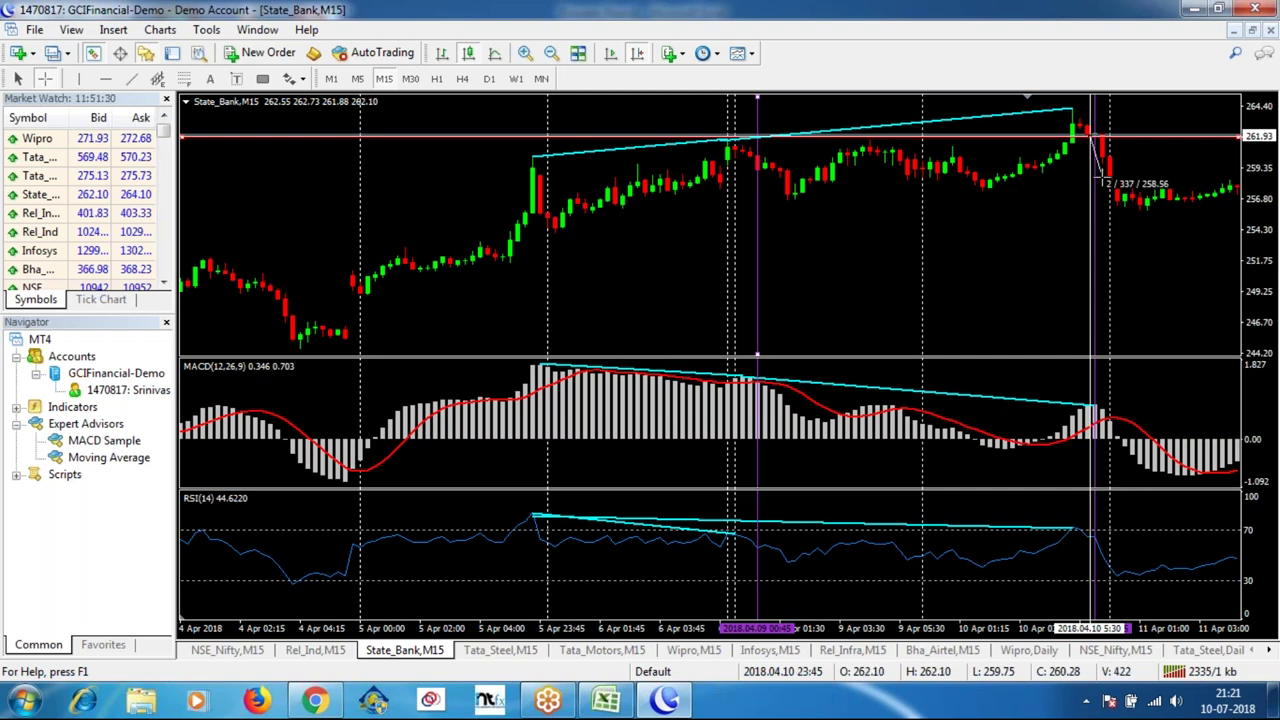
{"action": "left_click_drag", "start_coordinate": [1102, 177], "coordinate": [1112, 181]}
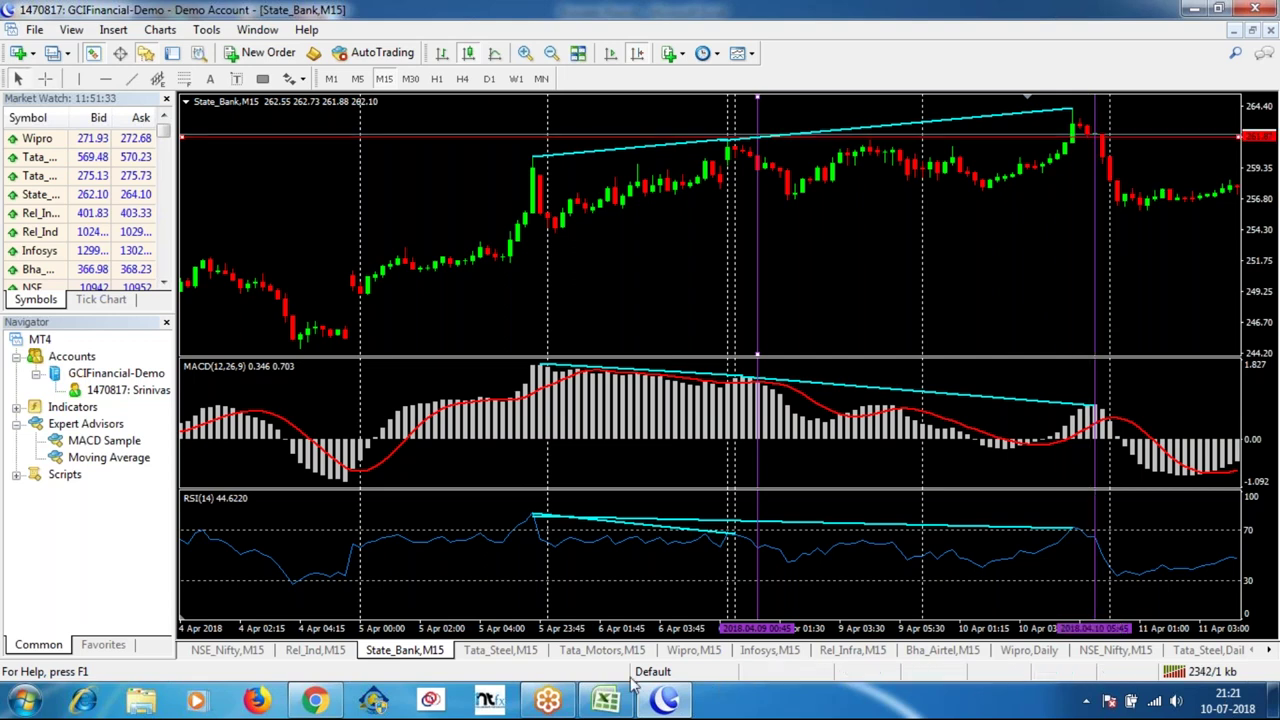
Switch to Excel and enter 2.5 as SL, 3.7 as TP and 370 as Result for the row 8 trade.
{"action": "left_click", "coordinate": [605, 699]}
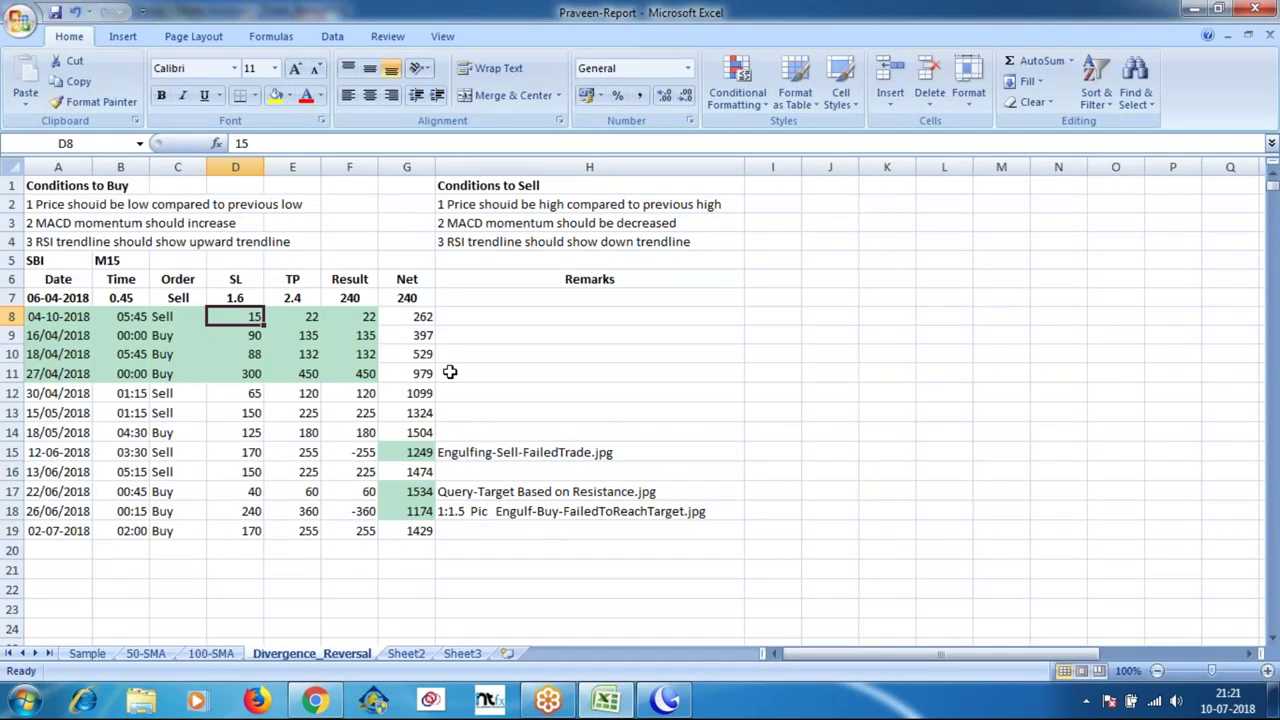
{"action": "type", "text": "2.5"}
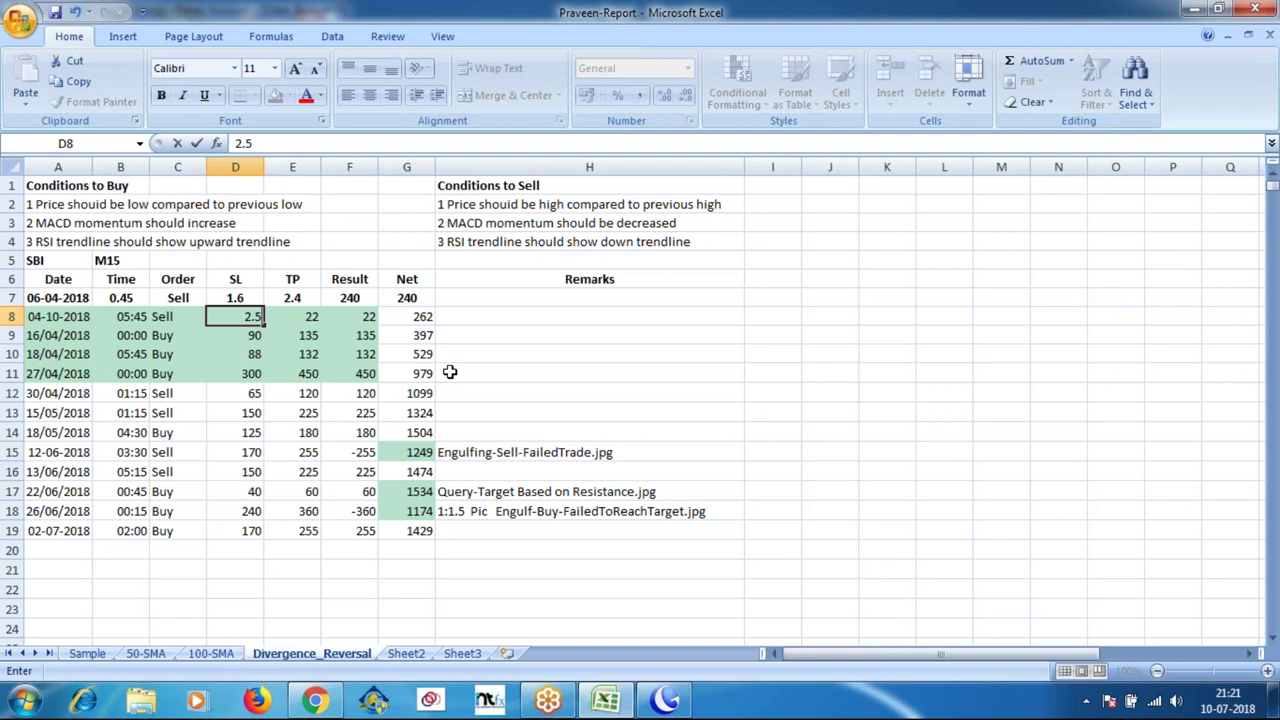
{"action": "key", "text": "Tab"}
{"action": "type", "text": "3.7"}
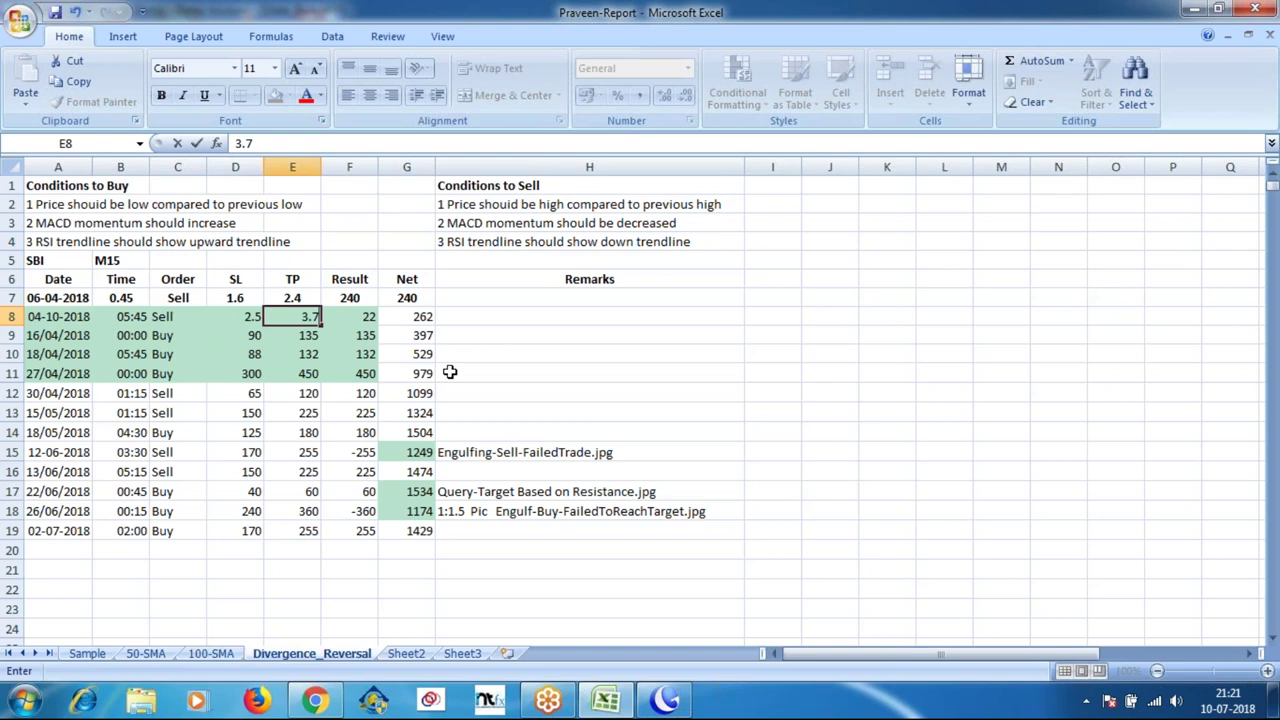
{"action": "key", "text": "Tab"}
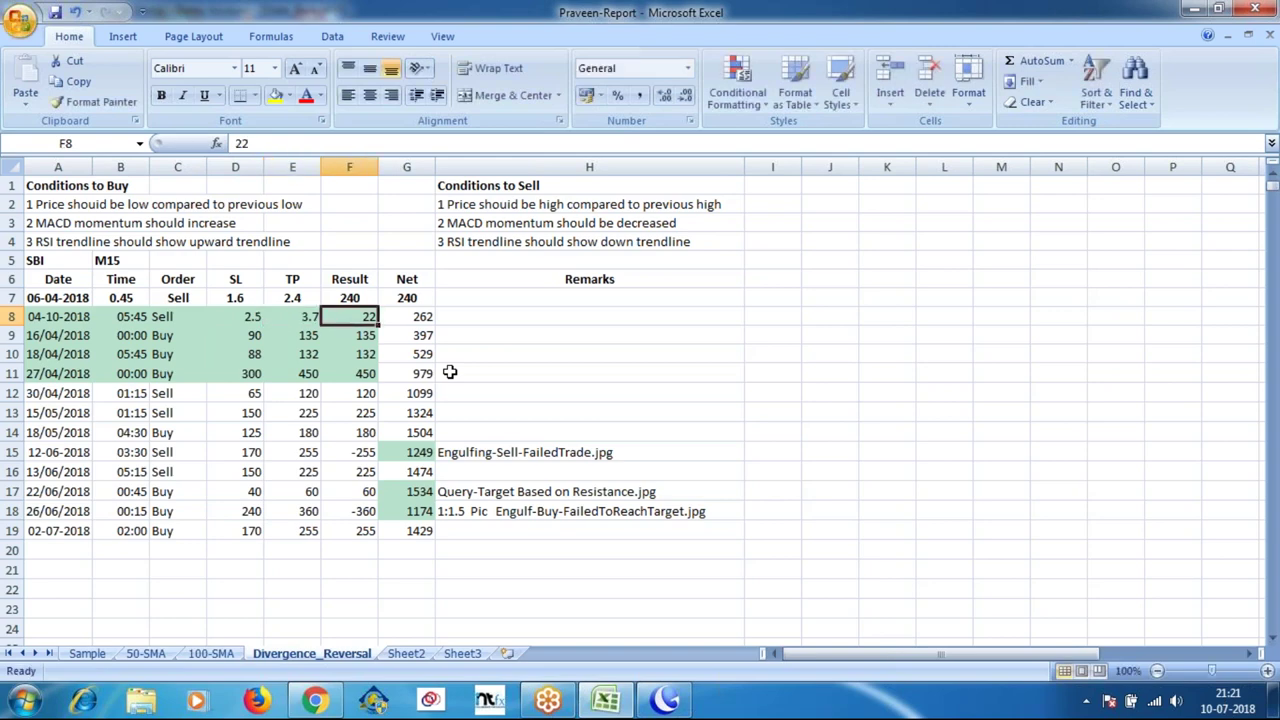
{"action": "type", "text": "370"}
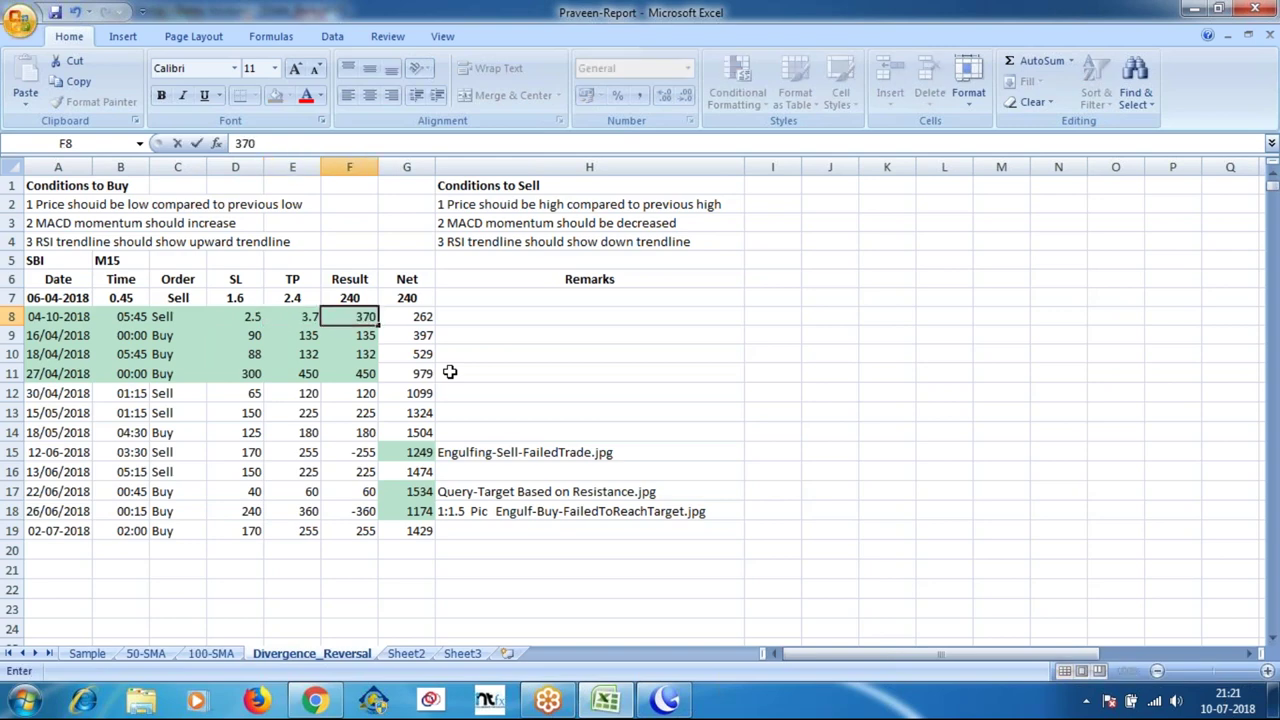
{"action": "key", "text": "Return"}
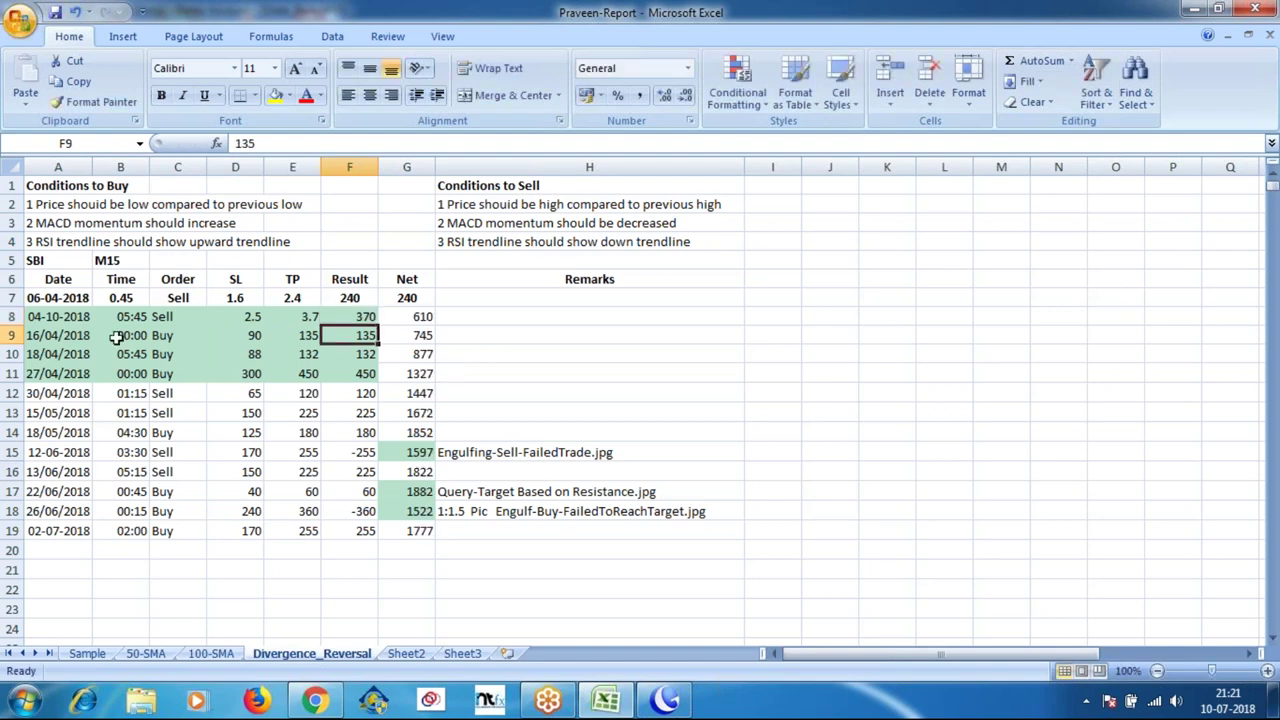
Select the next trade's date in A9, then lower MetaTrader 4's red horizontal line to the 13 April 01:15 candle's low.
{"action": "key", "text": "Home"}
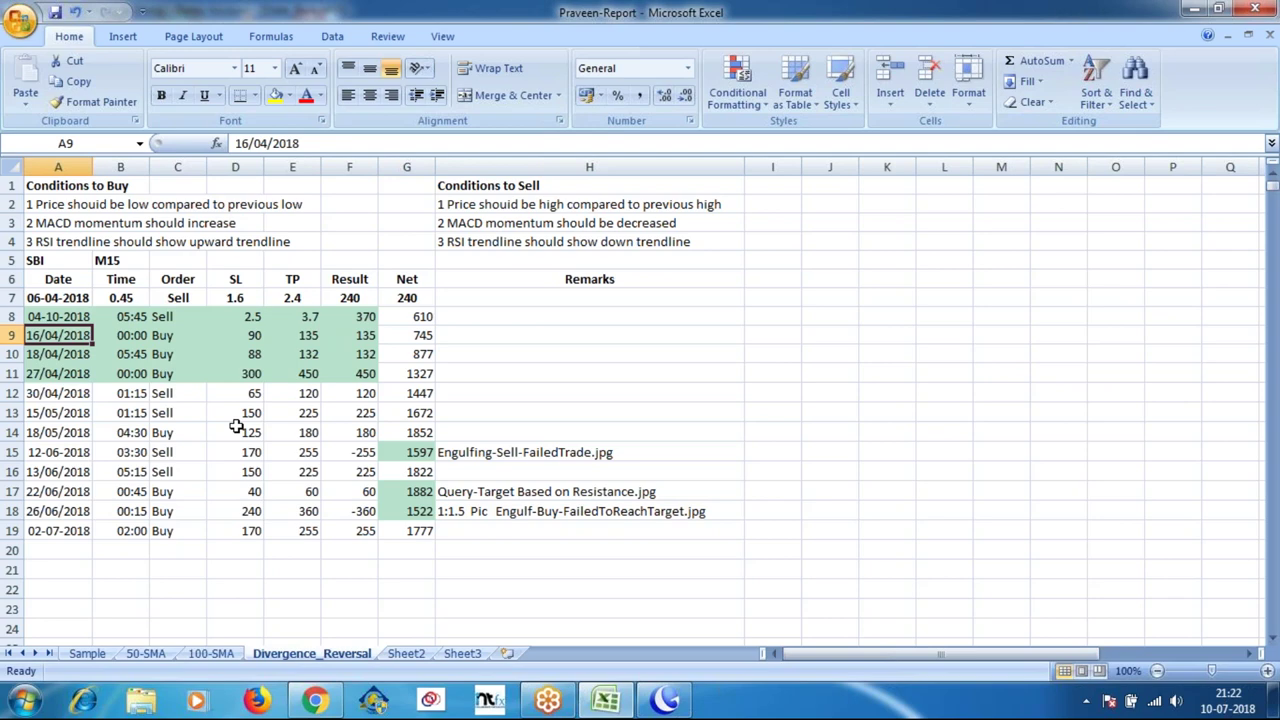
{"action": "mouse_move", "coordinate": [652, 707]}
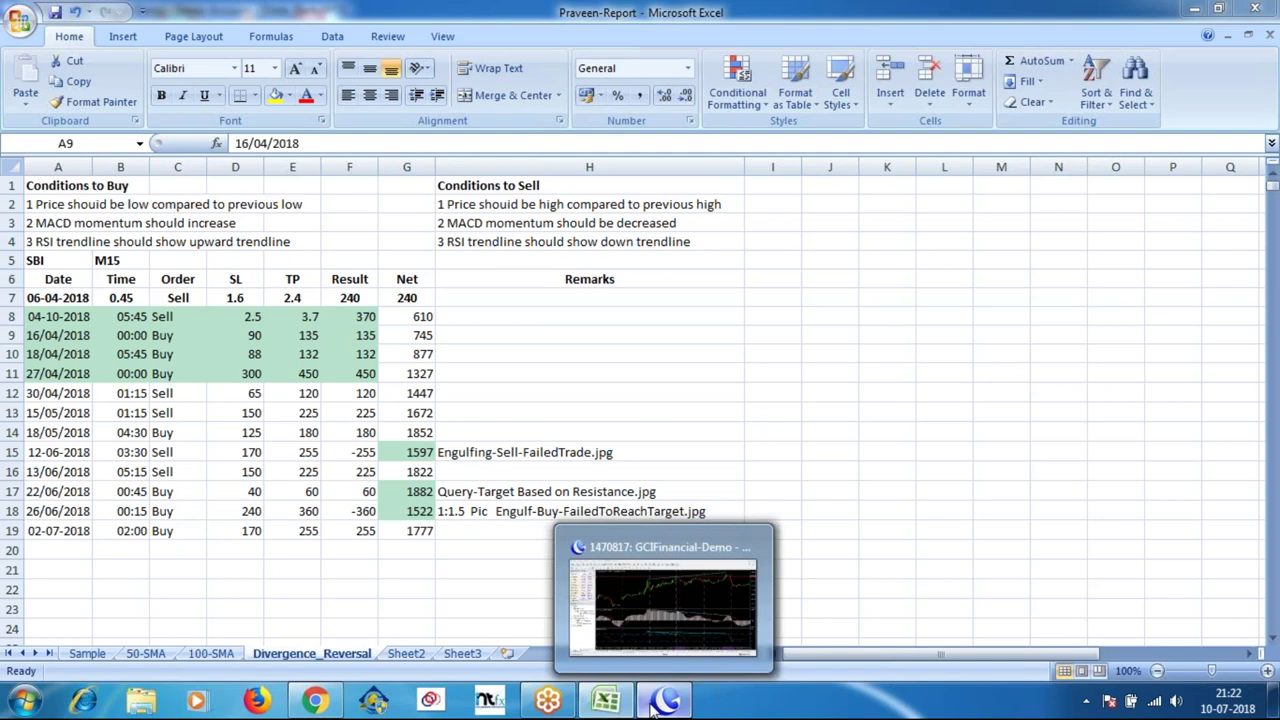
{"action": "left_click", "coordinate": [652, 707]}
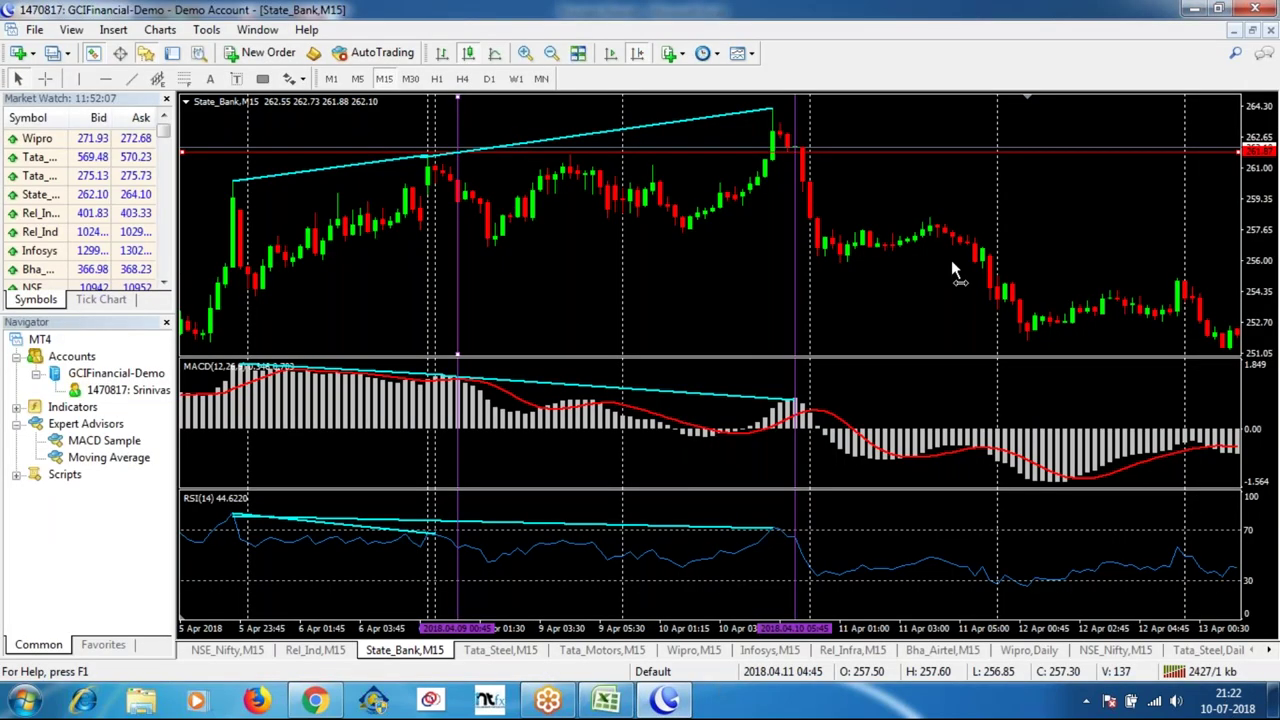
{"action": "left_click_drag", "start_coordinate": [951, 260], "coordinate": [826, 305]}
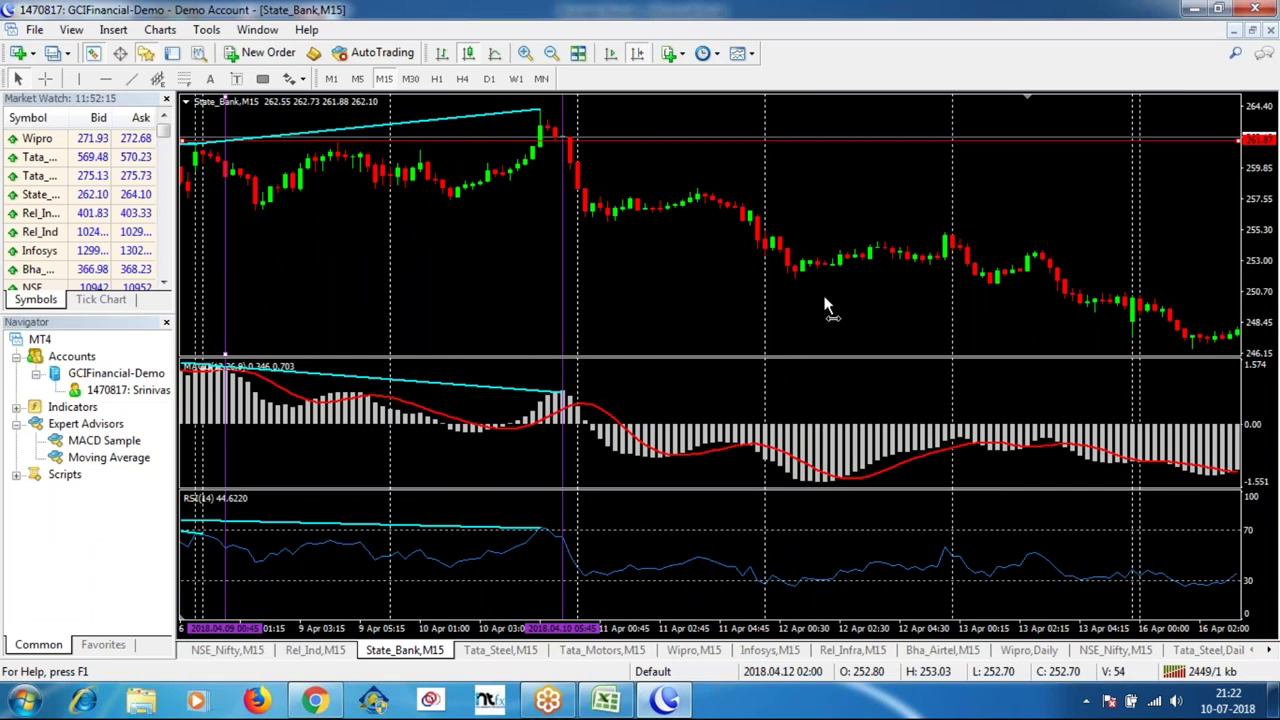
{"action": "left_click_drag", "start_coordinate": [826, 305], "coordinate": [848, 305]}
{"action": "middle_click", "coordinate": [1020, 297]}
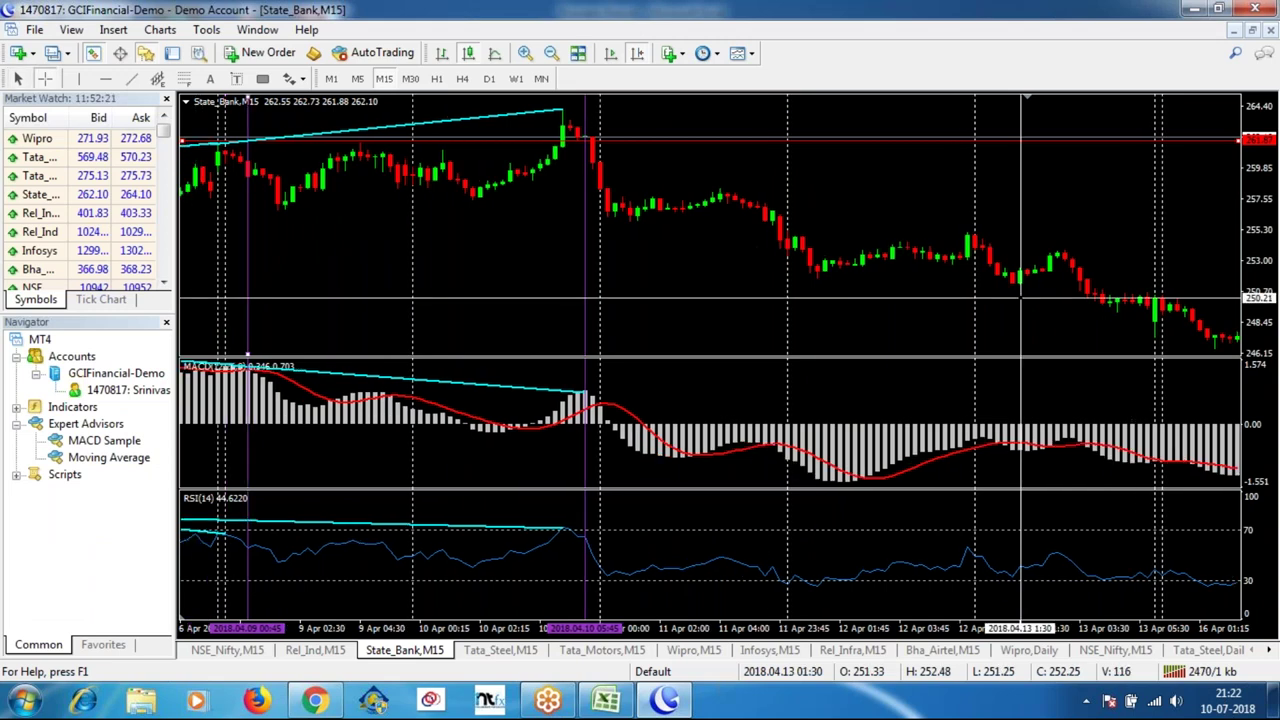
{"action": "middle_click", "coordinate": [758, 280]}
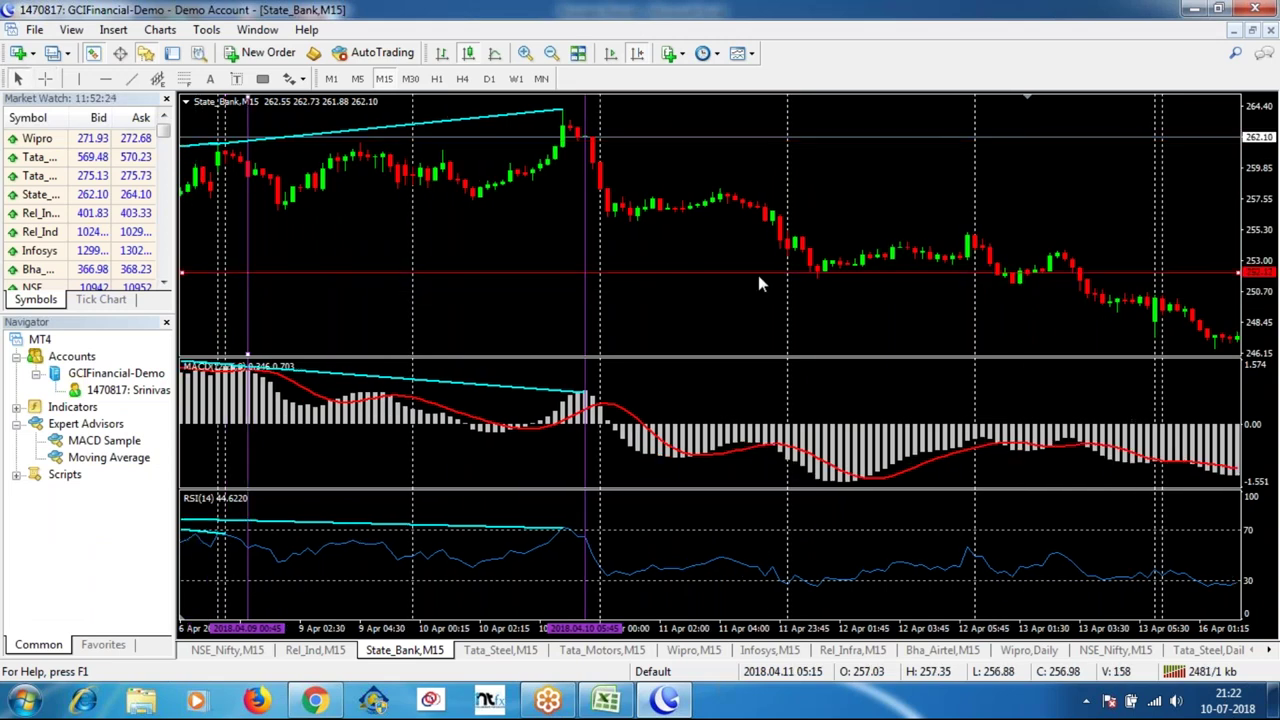
{"action": "mouse_move", "coordinate": [1013, 288]}
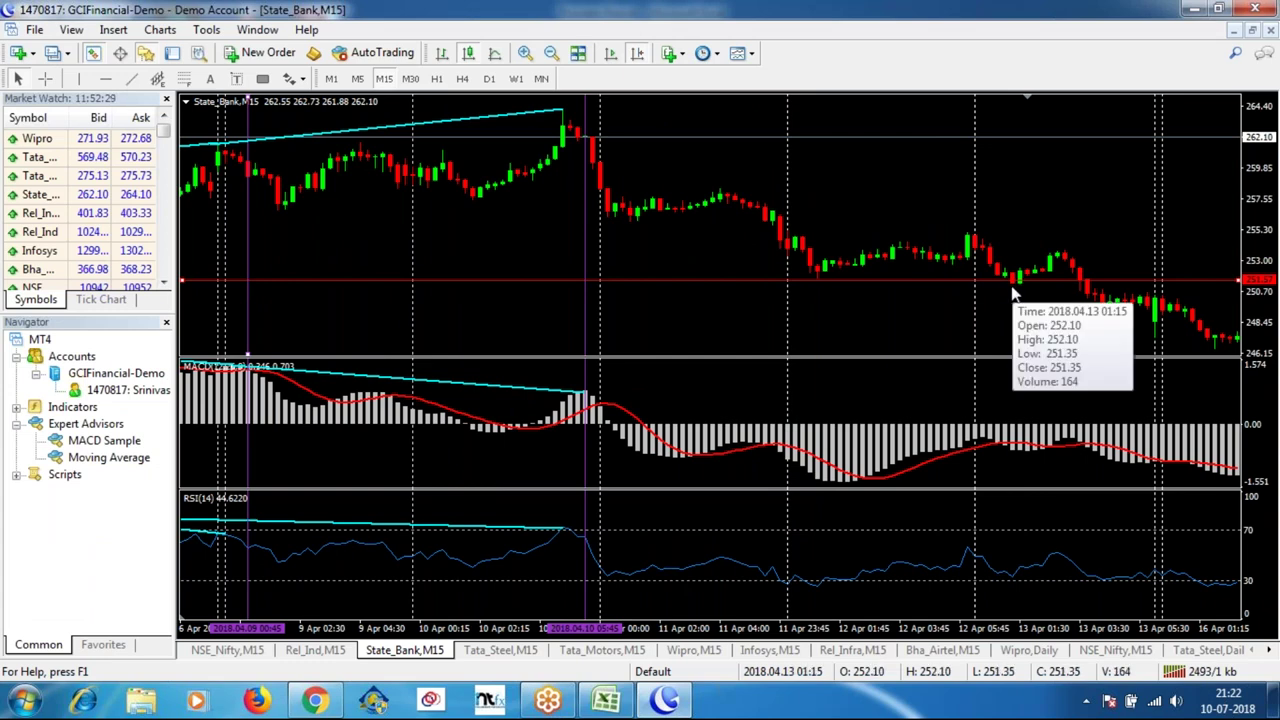
Draw bullish divergence trendlines from the 12 April low to the 13 April low on the price chart, MACD and RSI.
{"action": "left_click", "coordinate": [131, 79]}
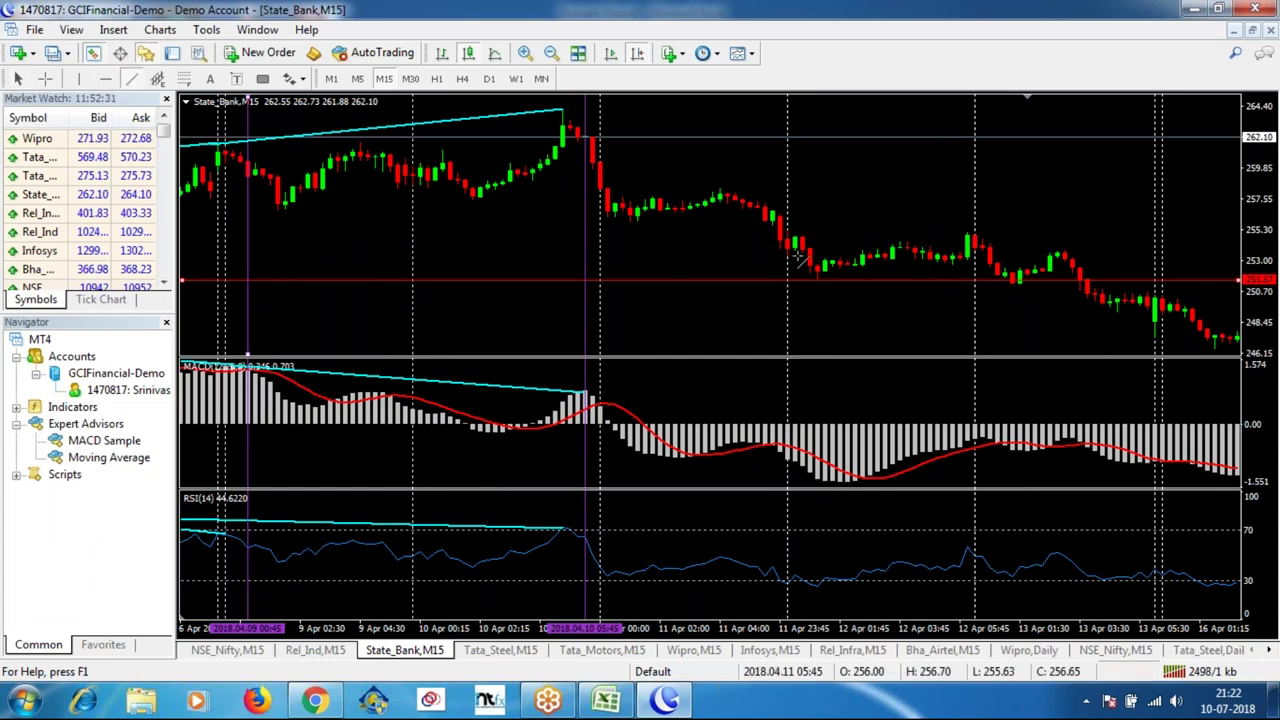
{"action": "left_click_drag", "start_coordinate": [818, 278], "coordinate": [1013, 280]}
{"action": "left_click", "coordinate": [131, 79]}
{"action": "left_click_drag", "start_coordinate": [838, 483], "coordinate": [1025, 456]}
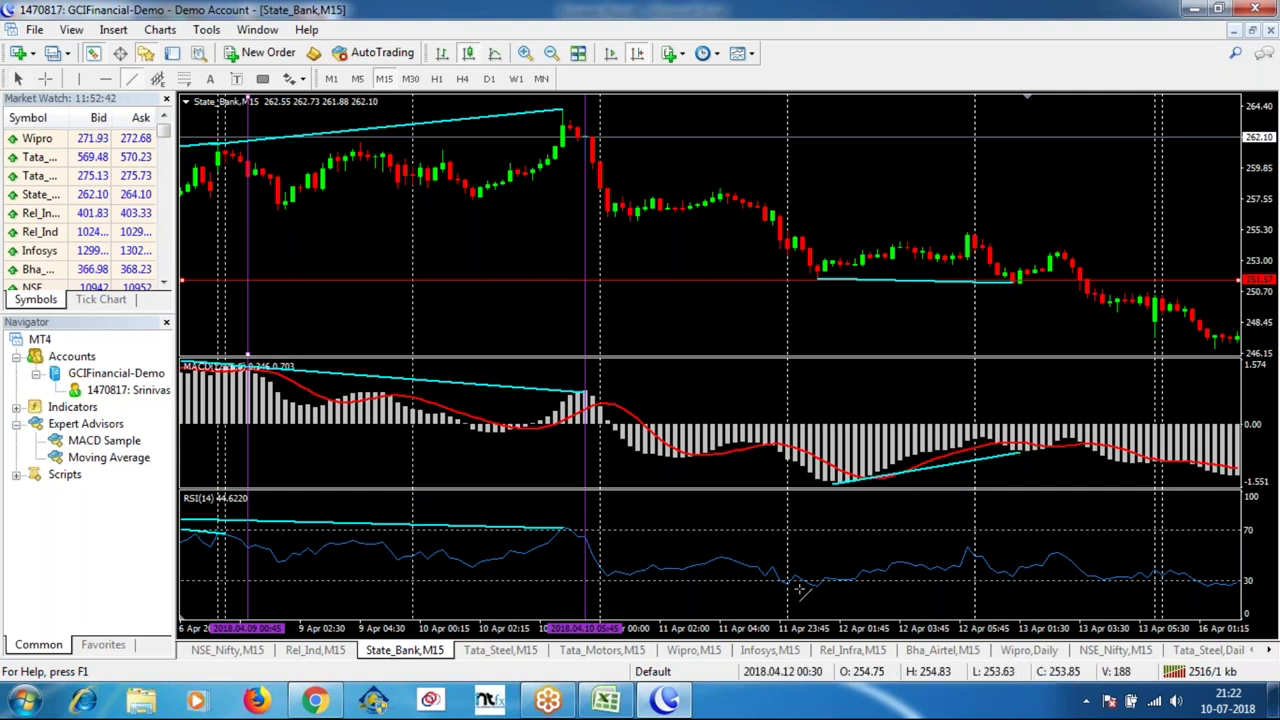
{"action": "left_click_drag", "start_coordinate": [812, 590], "coordinate": [1012, 576]}
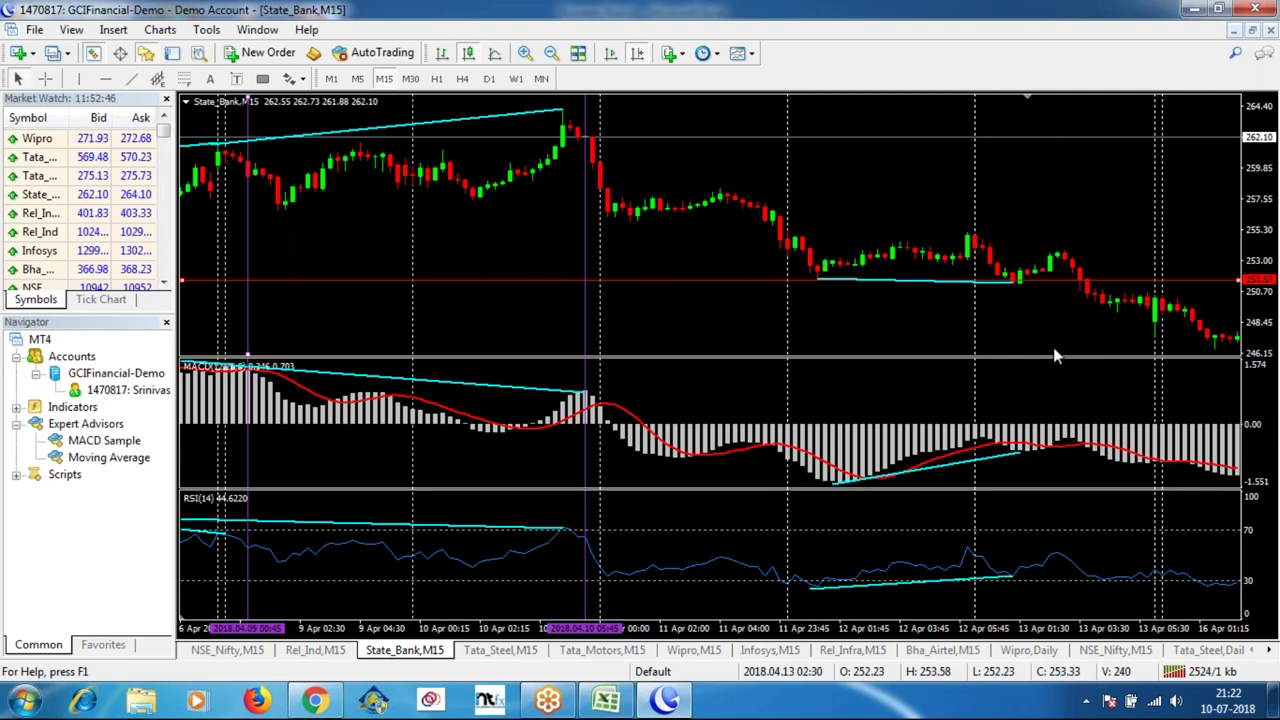
Mark the 13 April 01:45 entry candle with a vertical line and measure the stop-loss and target distances from it.
{"action": "left_click", "coordinate": [1020, 280]}
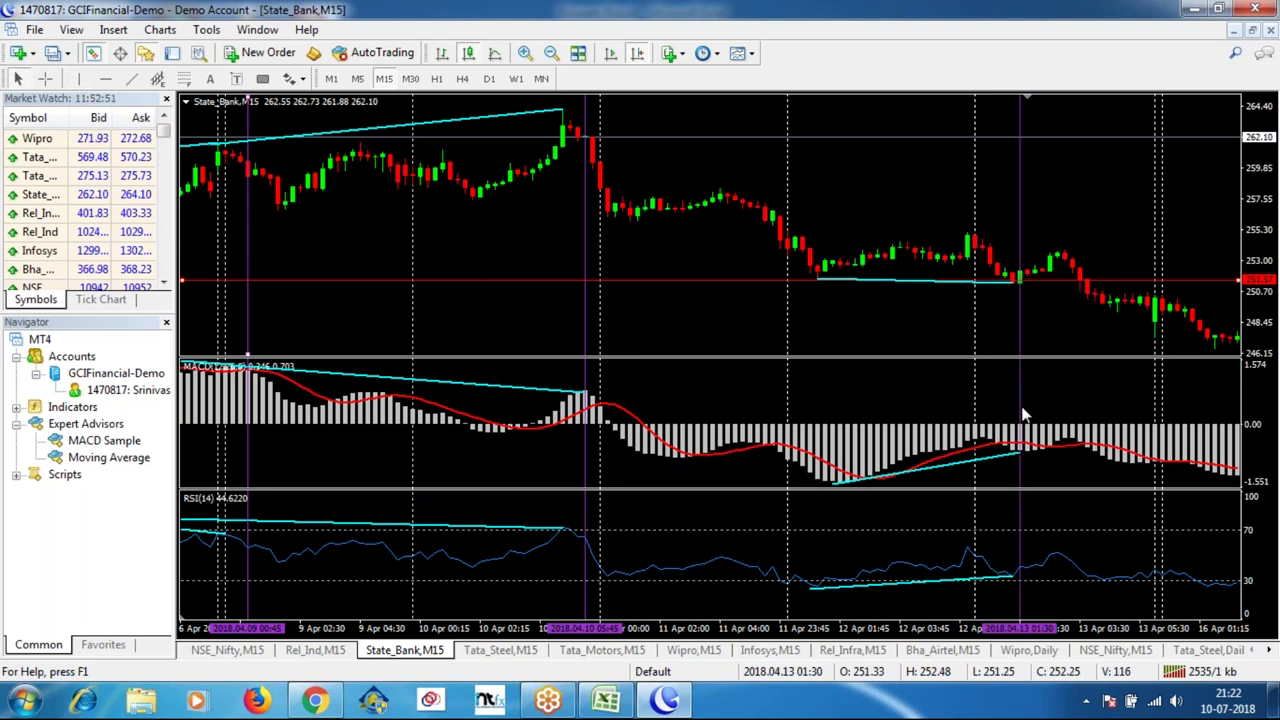
{"action": "middle_click", "coordinate": [1034, 300]}
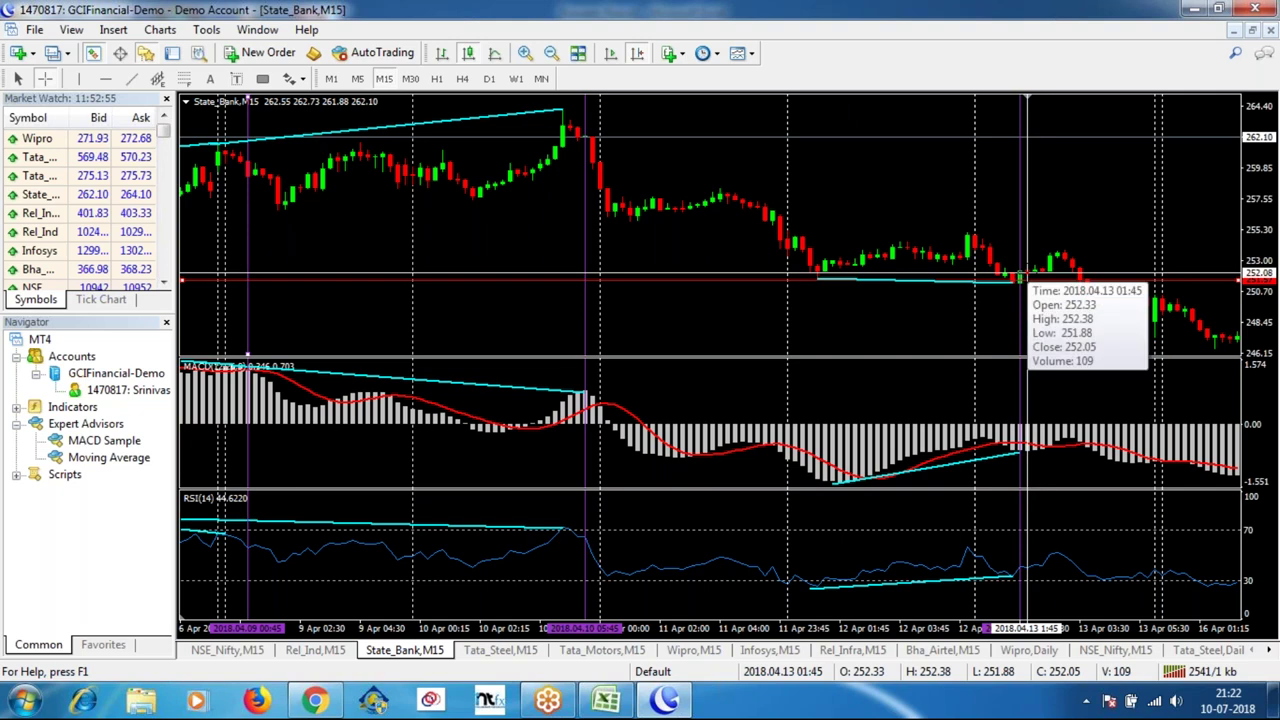
{"action": "left_click_drag", "start_coordinate": [1024, 270], "coordinate": [1024, 291]}
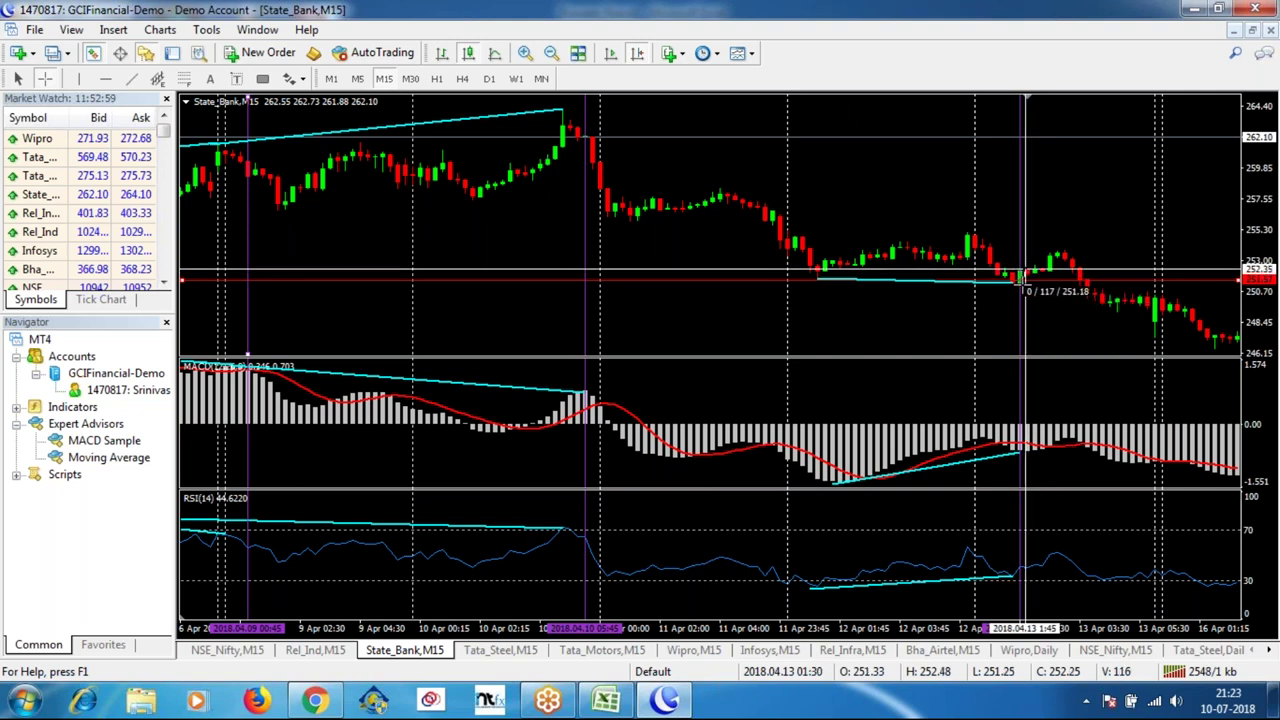
{"action": "left_click_drag", "start_coordinate": [1020, 279], "coordinate": [1068, 248]}
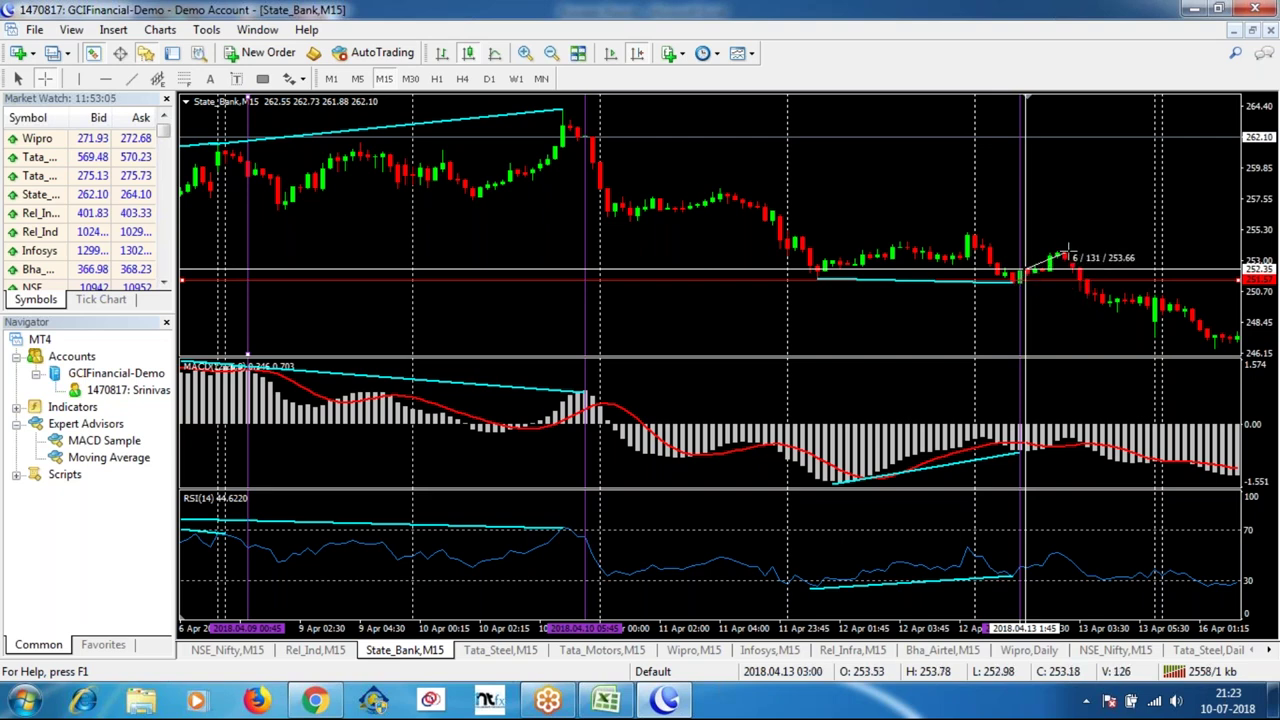
{"action": "left_click_drag", "start_coordinate": [1068, 248], "coordinate": [1064, 258]}
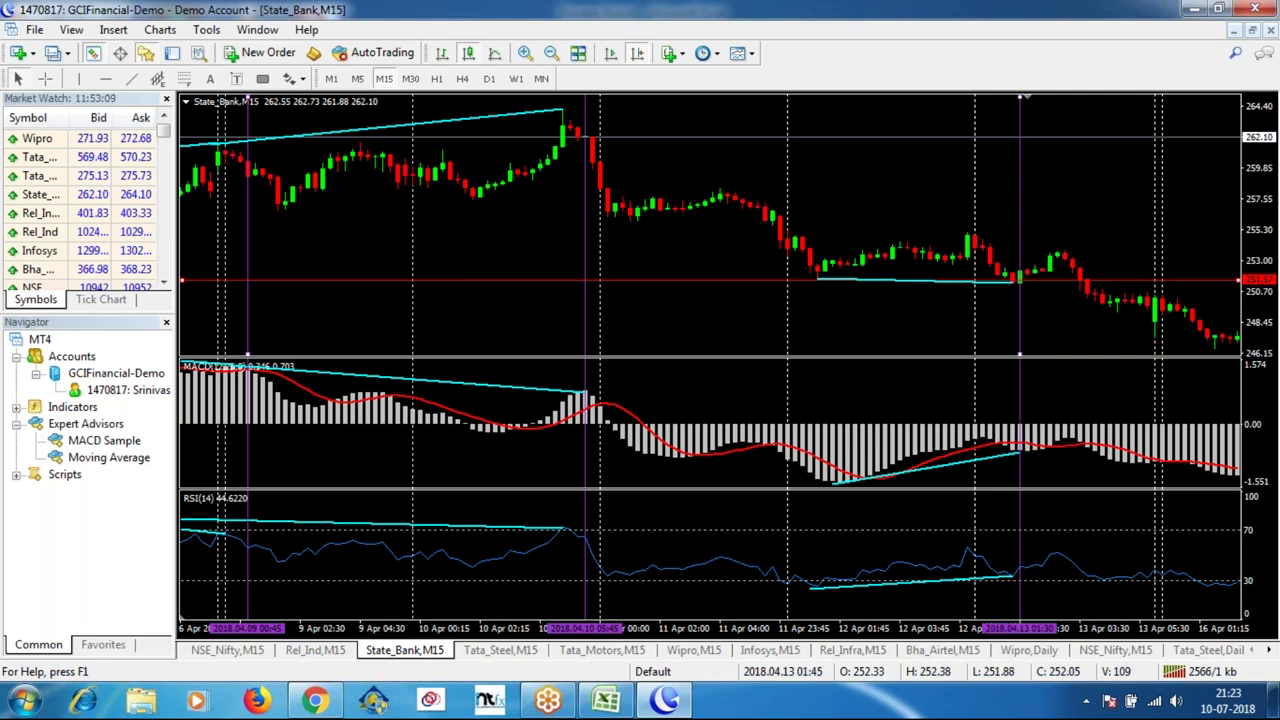
{"action": "left_click_drag", "start_coordinate": [1026, 306], "coordinate": [1030, 306]}
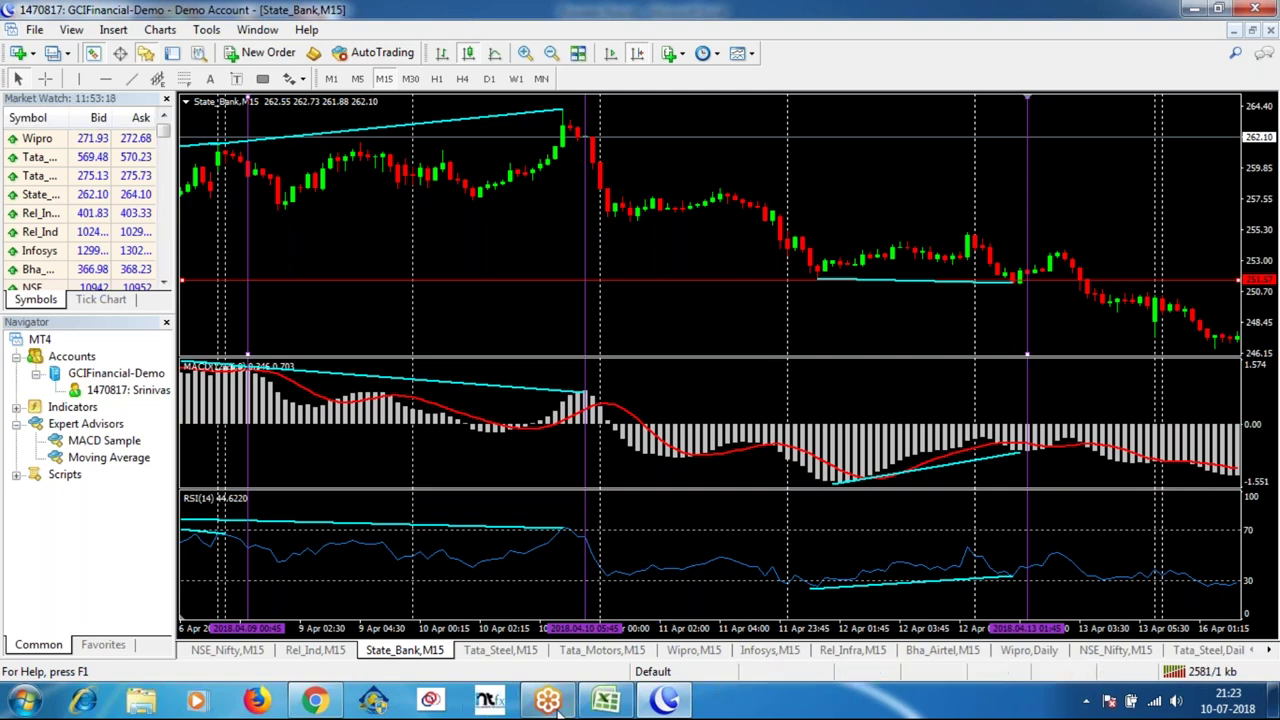
Switch to Excel, insert an entire row above the 16/04/2018 trade and enter 13-04-2018 as its Date.
{"action": "left_click", "coordinate": [605, 700]}
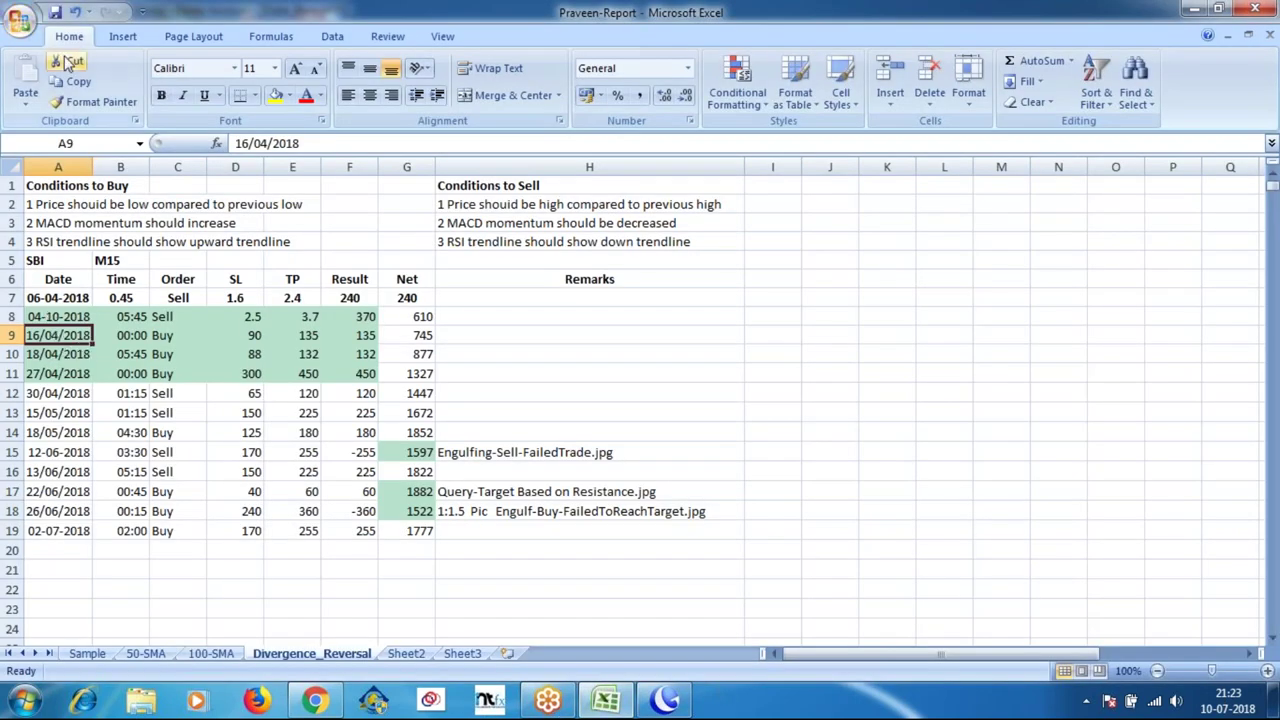
{"action": "right_click", "coordinate": [49, 334]}
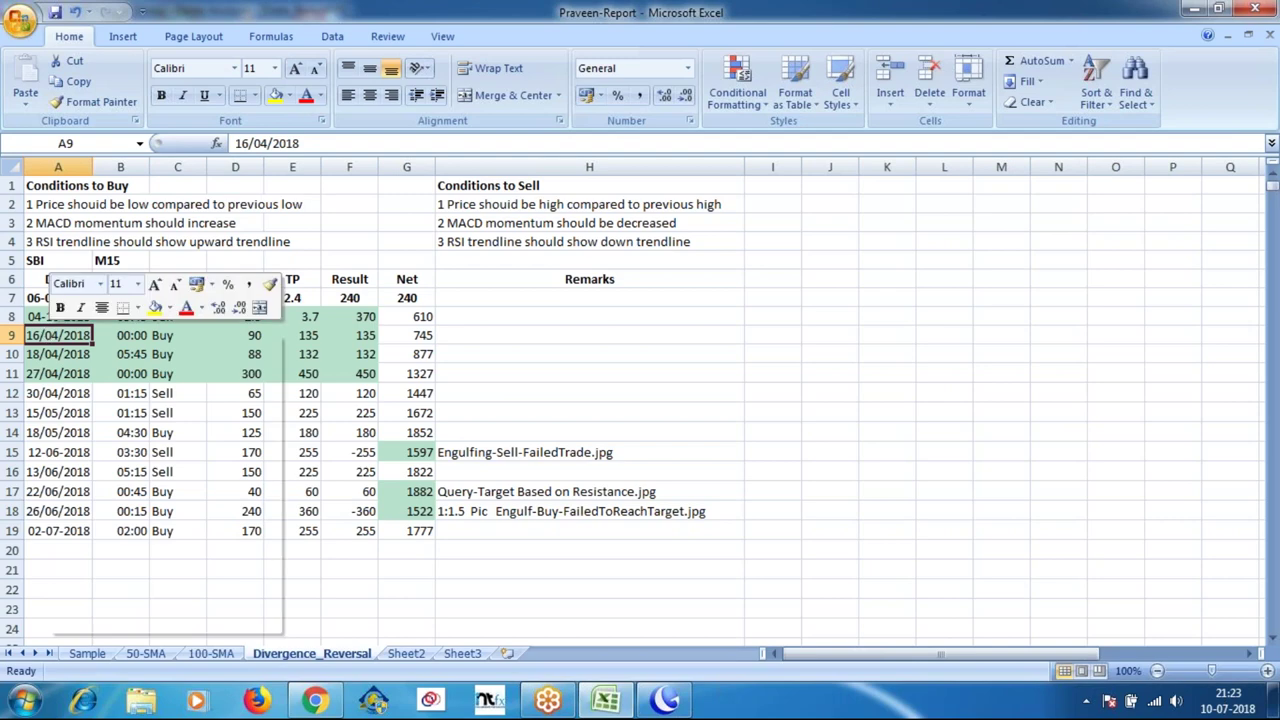
{"action": "left_click", "coordinate": [95, 430]}
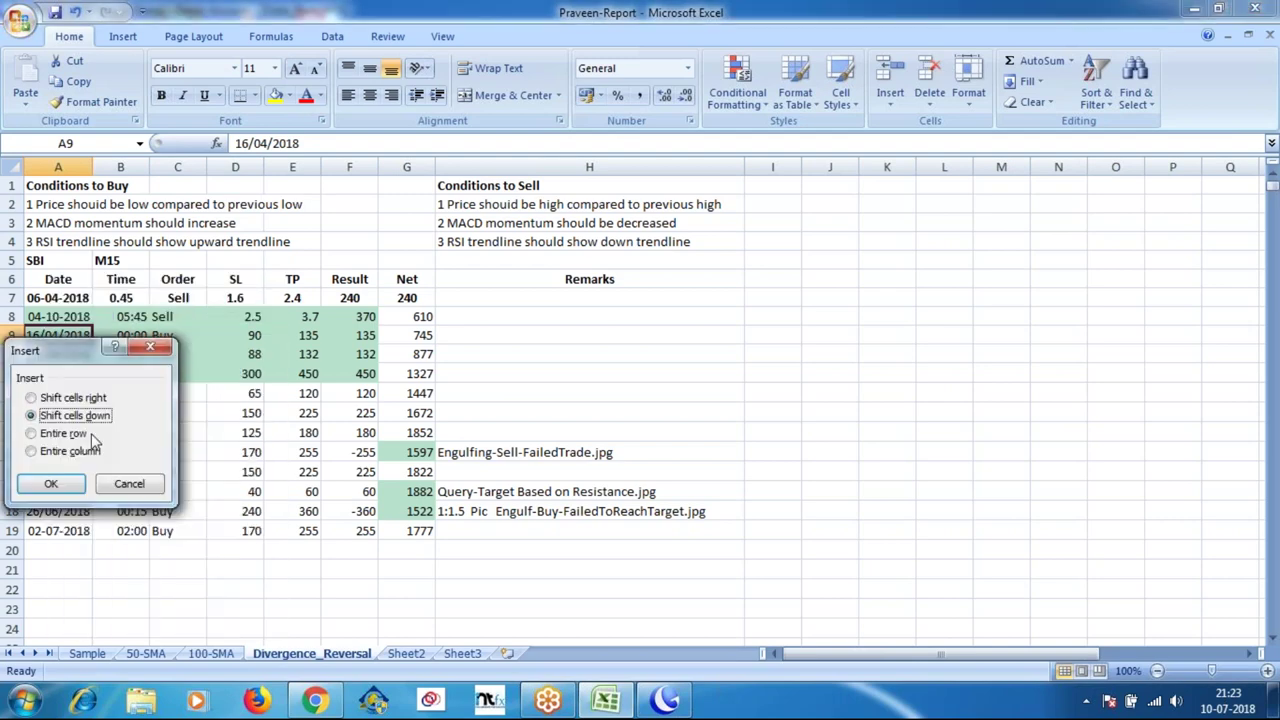
{"action": "left_click", "coordinate": [60, 433]}
{"action": "left_click", "coordinate": [50, 483]}
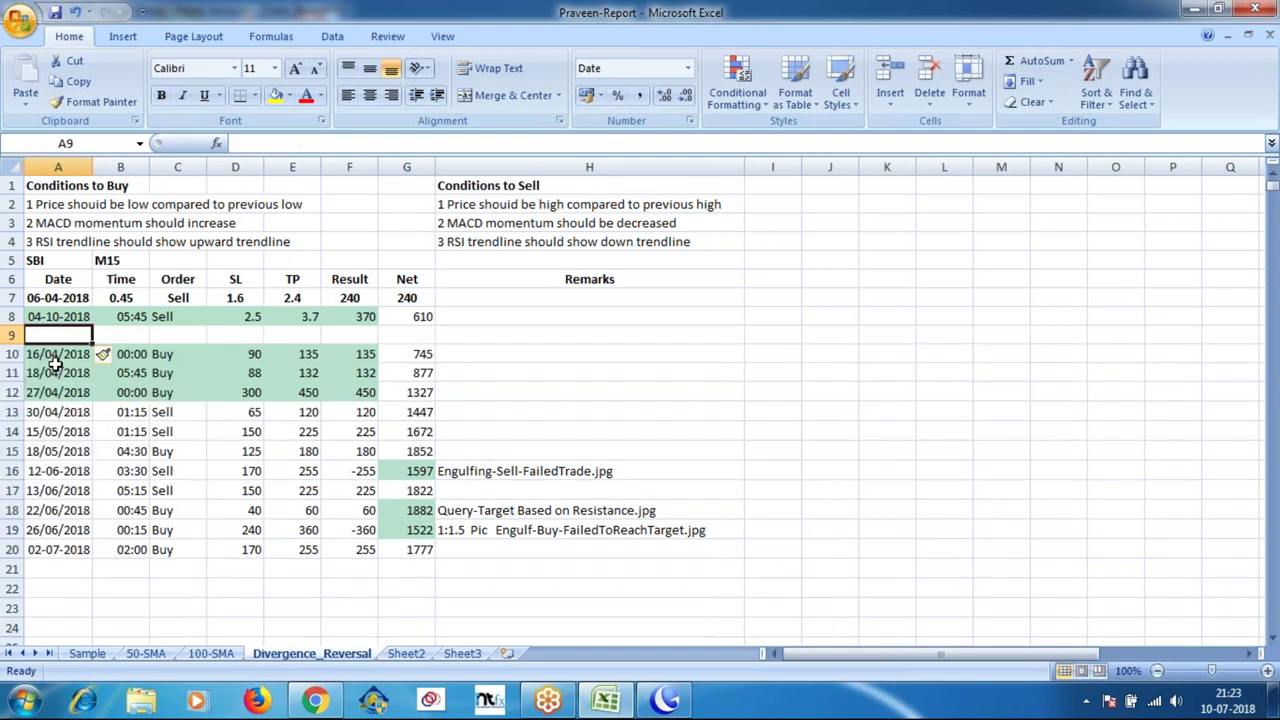
{"action": "type", "text": "13"}
{"action": "type", "text": "-04-2018"}
{"action": "key", "text": "Tab"}
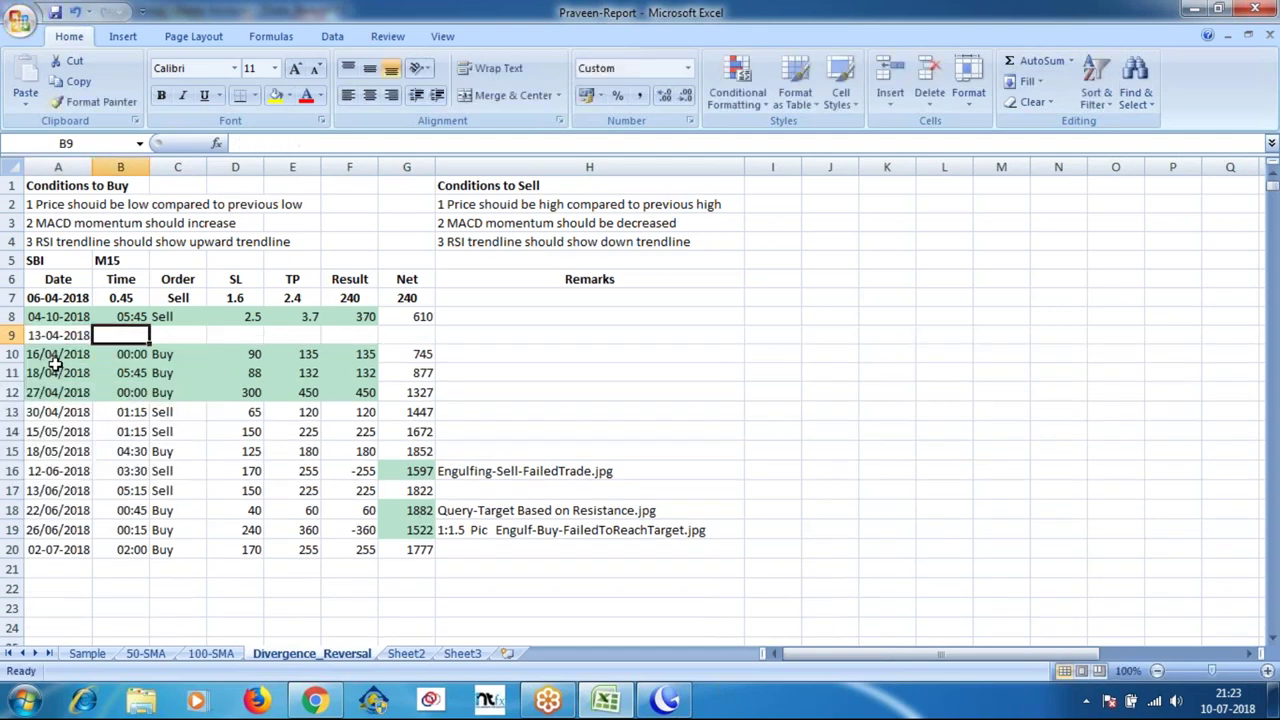
Try to enter the new trade's Time in B9 as 1.45.
{"action": "type", "text": "10:48"}
{"action": "key", "text": "Tab"}
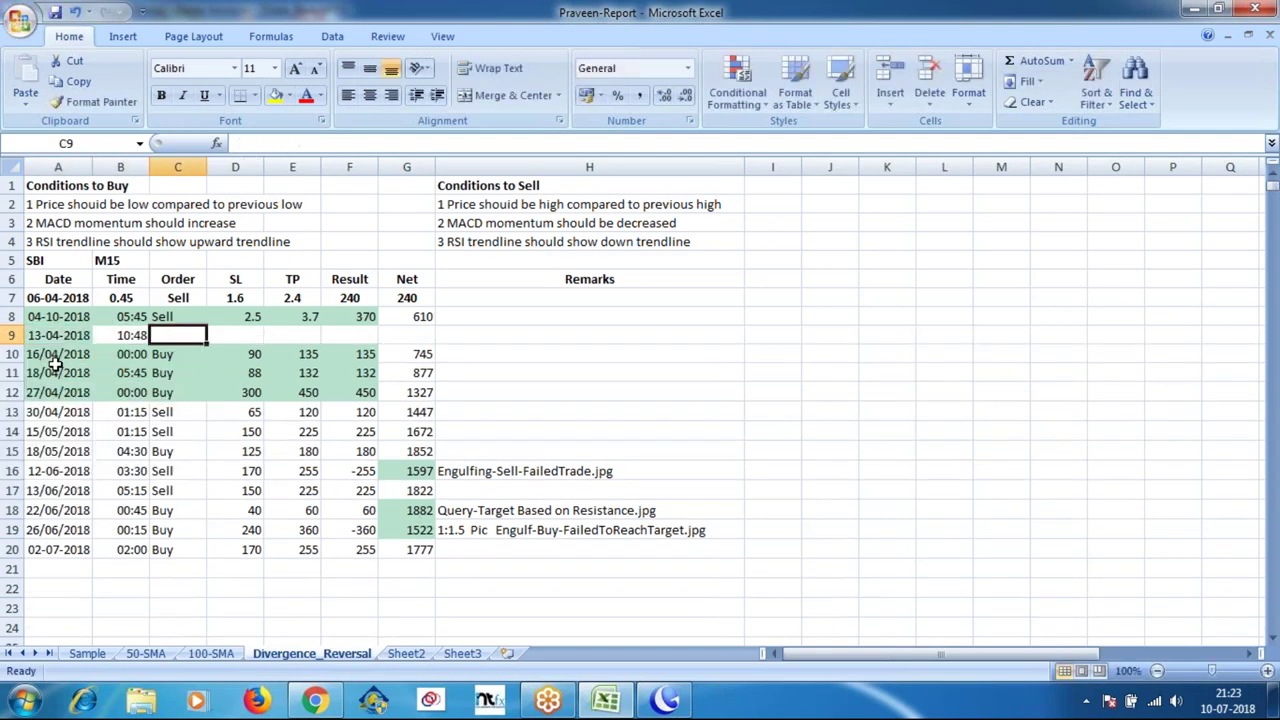
{"action": "key", "text": "shift+Tab"}
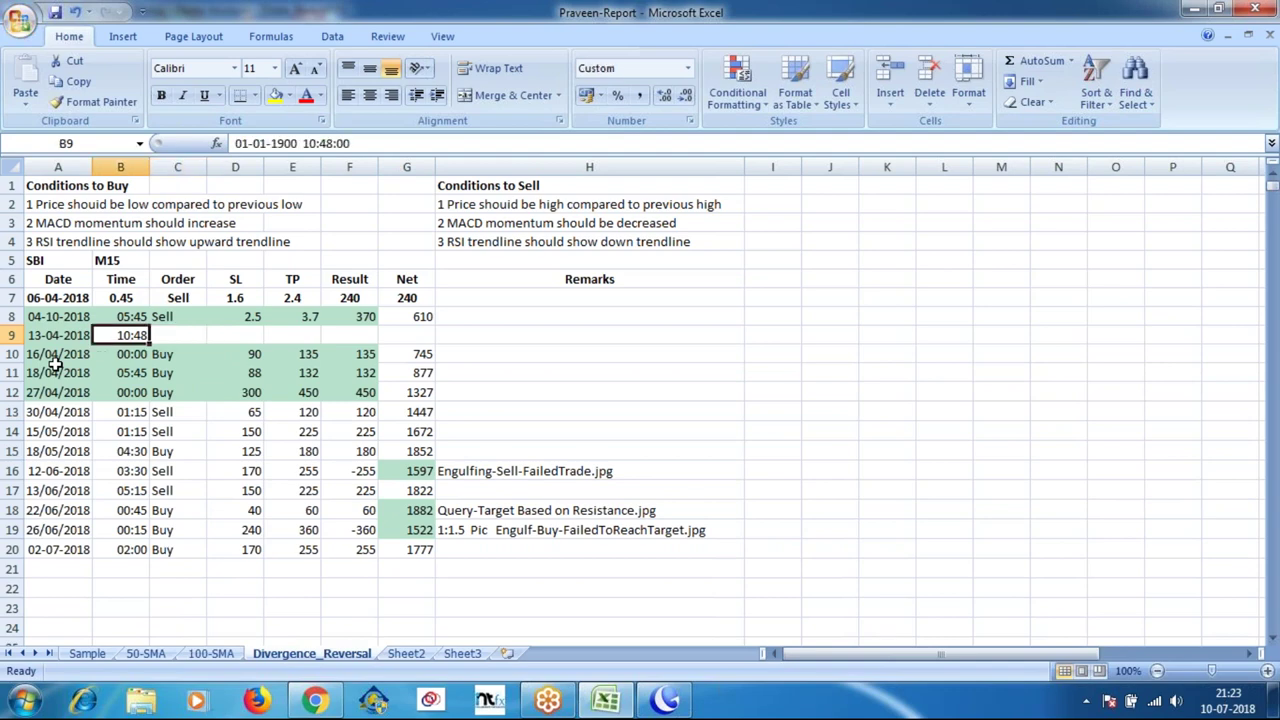
{"action": "type", "text": "1.45"}
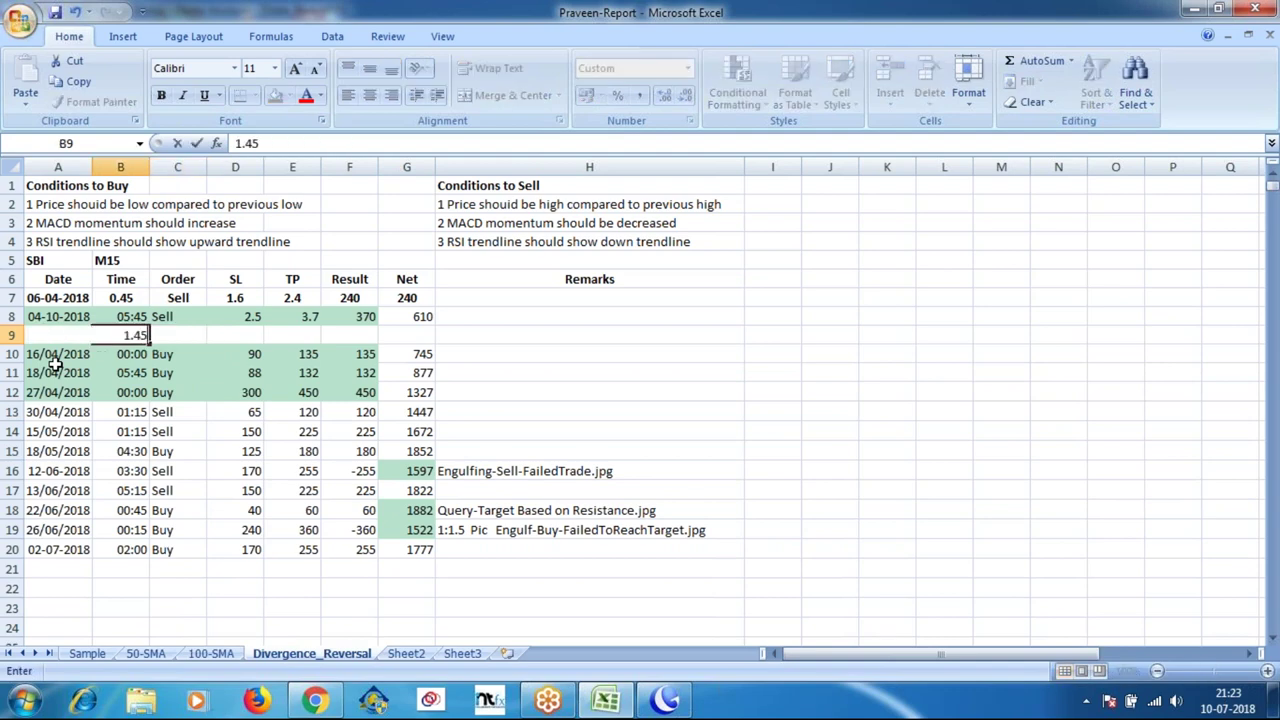
{"action": "key", "text": "Tab"}
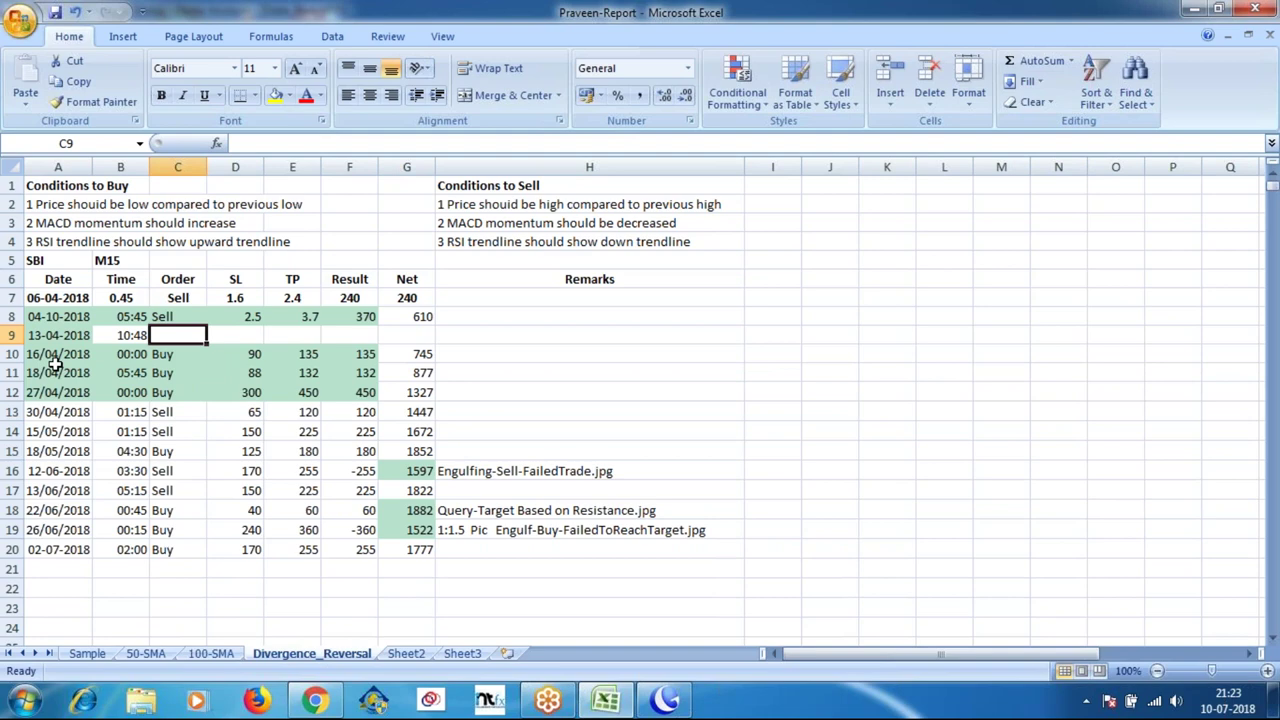
{"action": "key", "text": "shift+Tab"}
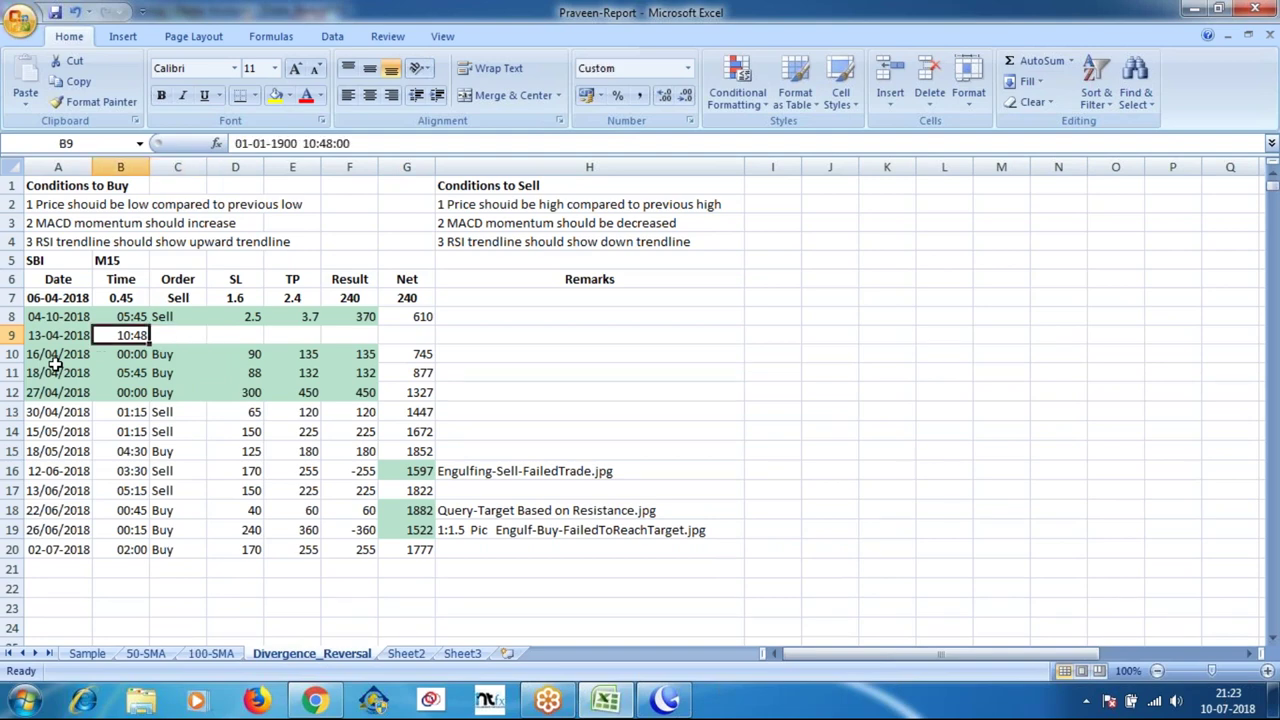
{"action": "key", "text": "Tab"}
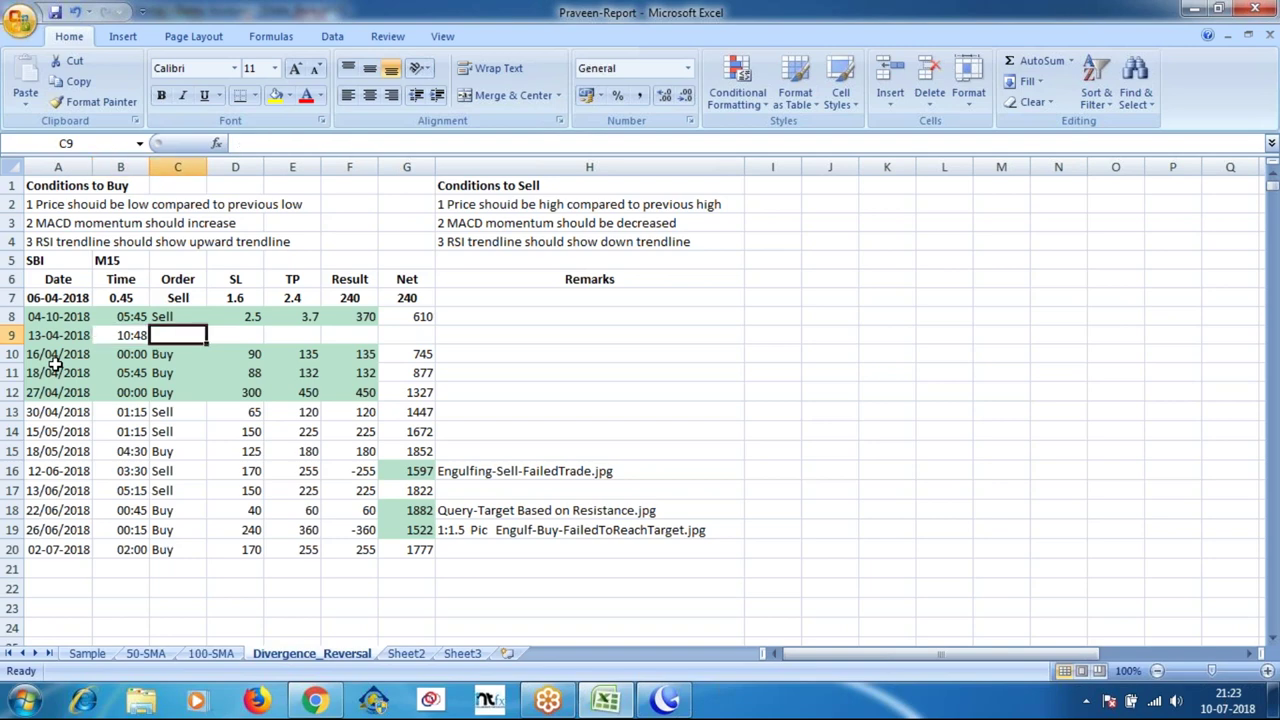
{"action": "key", "text": "shift+Tab"}
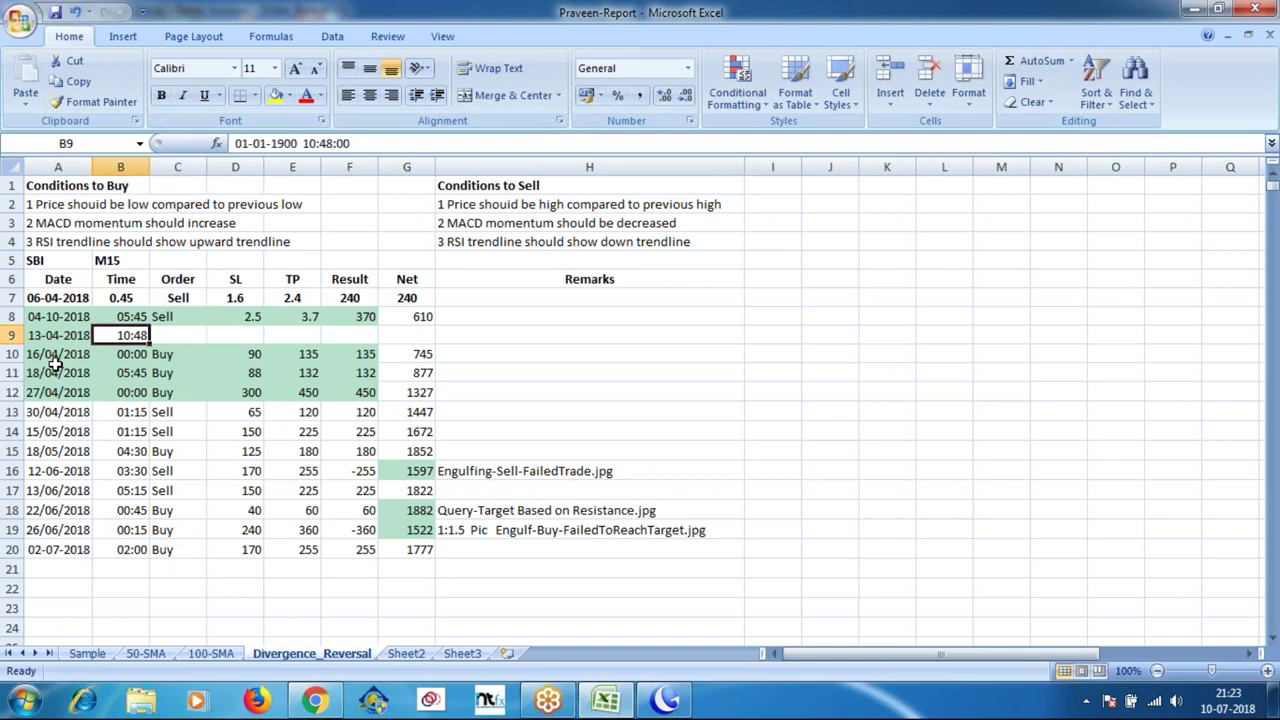
Set the Time of the 13-04-2018 trade to 1:45 and its Order to Buy.
{"action": "type", "text": "1"}
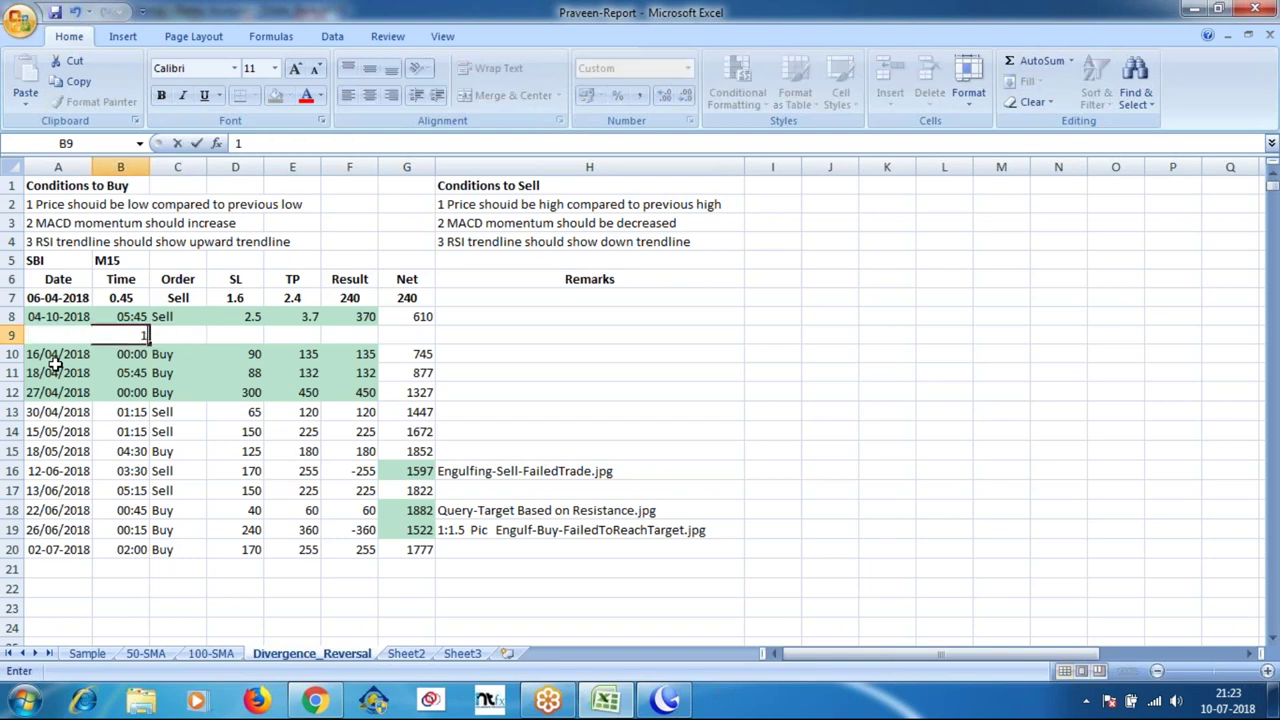
{"action": "type", "text": ":45"}
{"action": "key", "text": "Tab"}
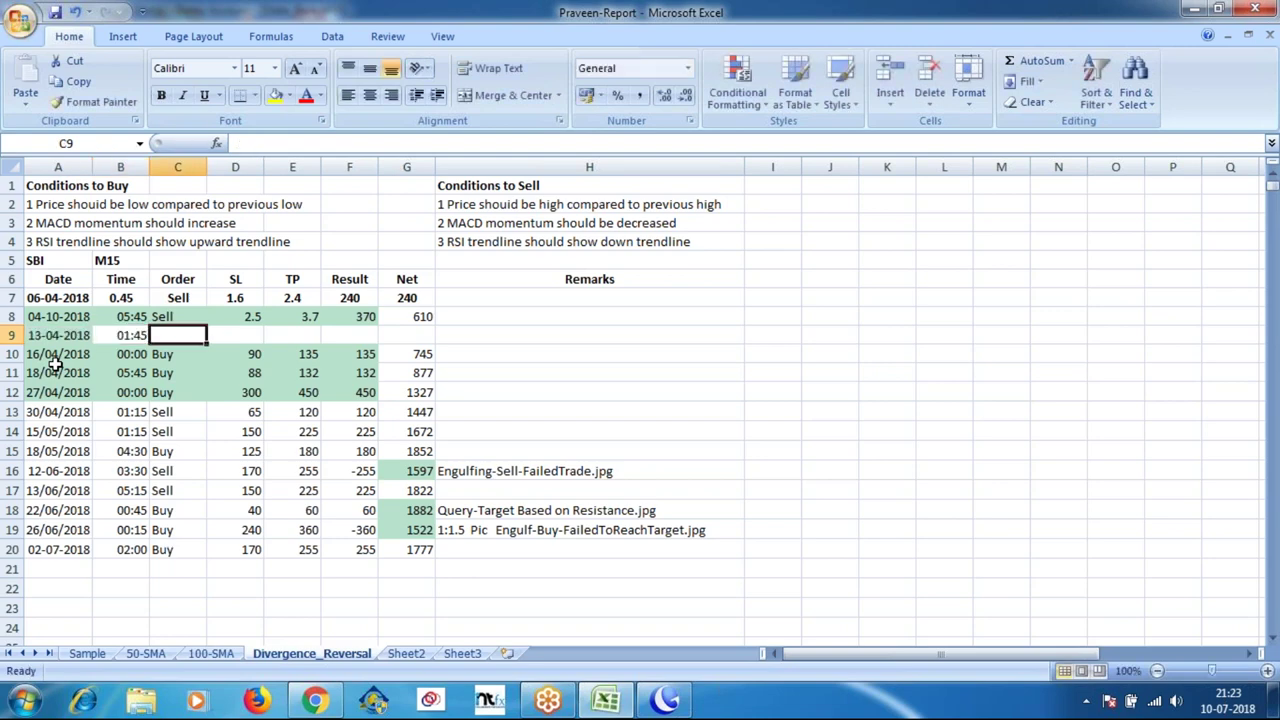
{"action": "type", "text": "buy"}
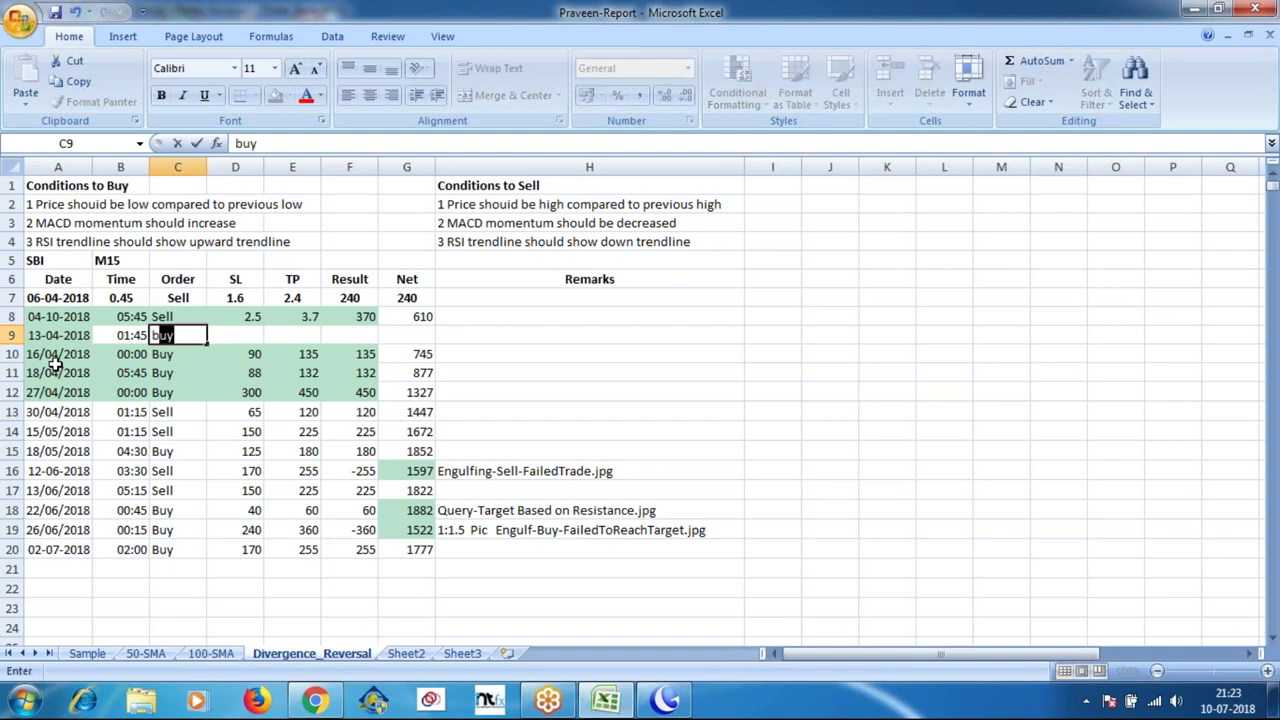
{"action": "key", "text": "Tab"}
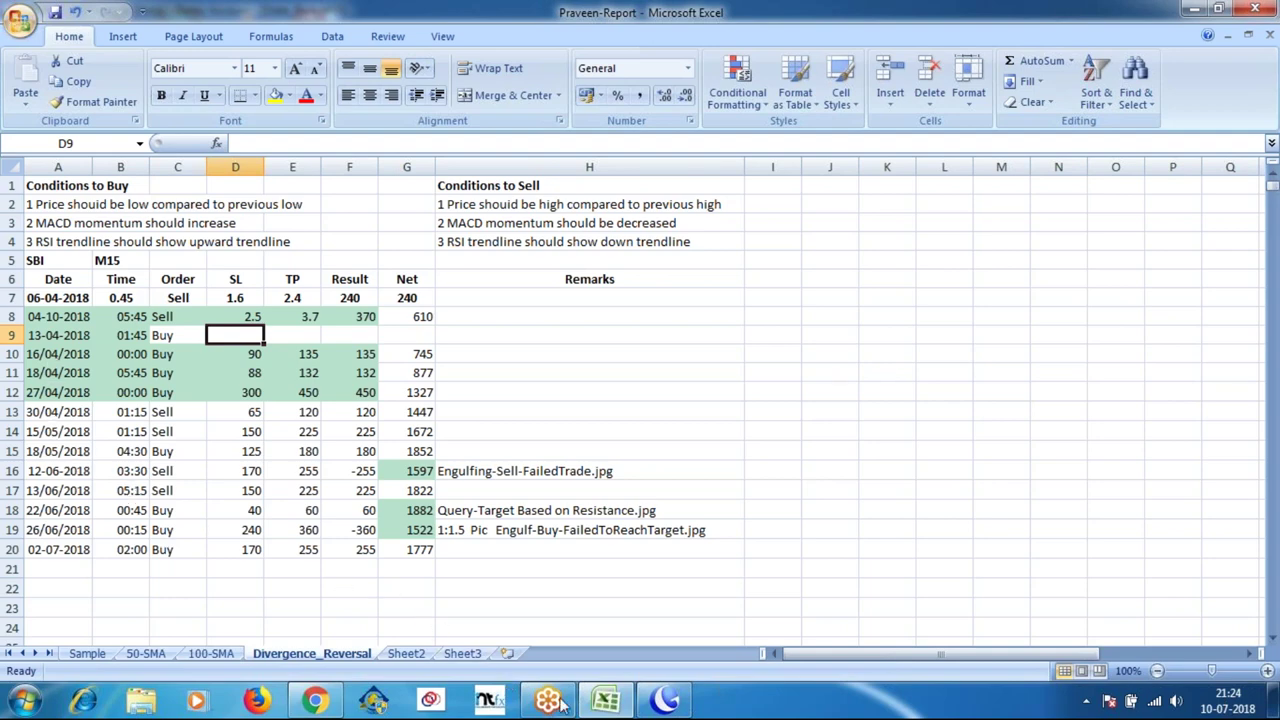
Switch to MetaTrader 4 and remeasure the stop-loss and target distances from the 13 April 02:00 candle.
{"action": "left_click", "coordinate": [660, 703]}
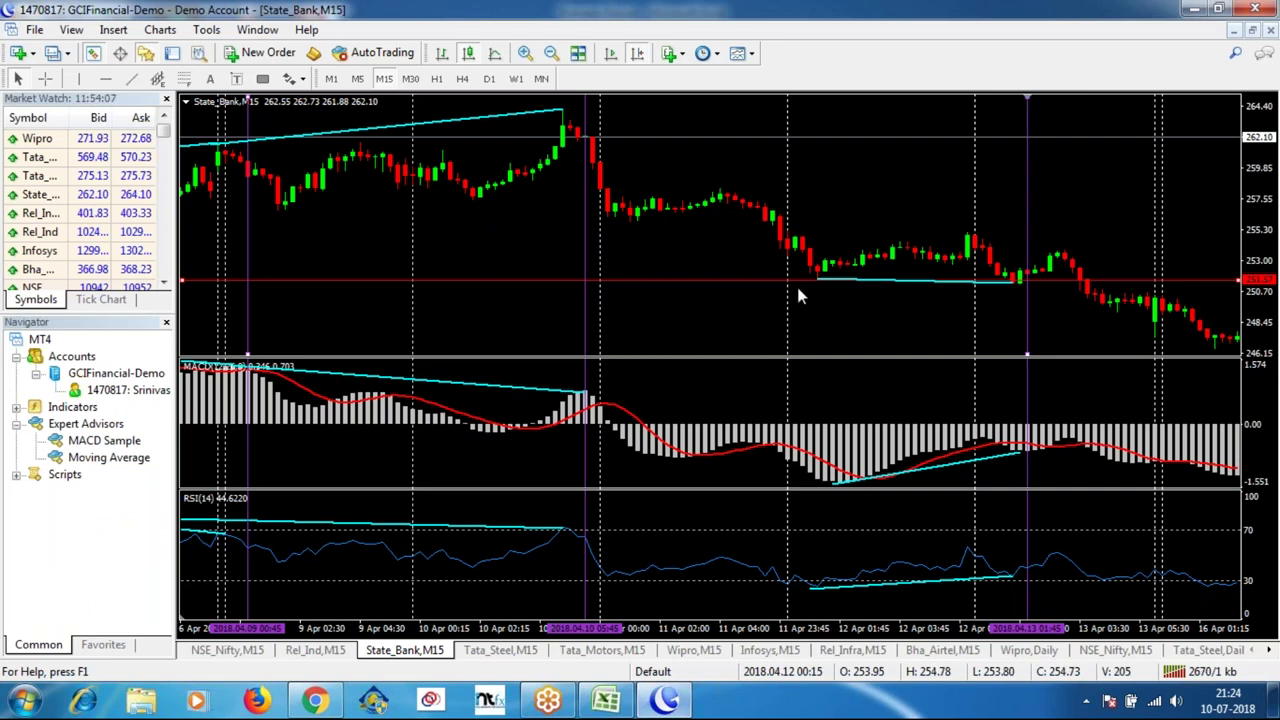
{"action": "middle_click", "coordinate": [1036, 272]}
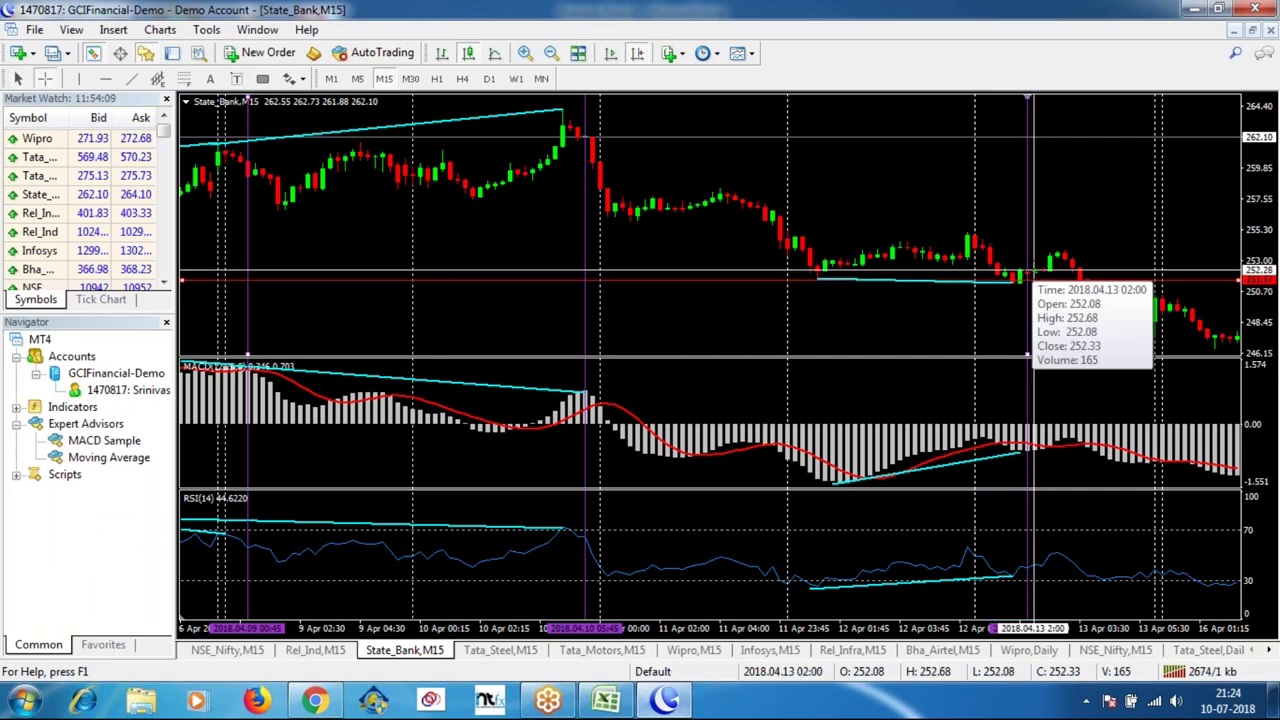
{"action": "left_click_drag", "start_coordinate": [1030, 272], "coordinate": [1032, 285]}
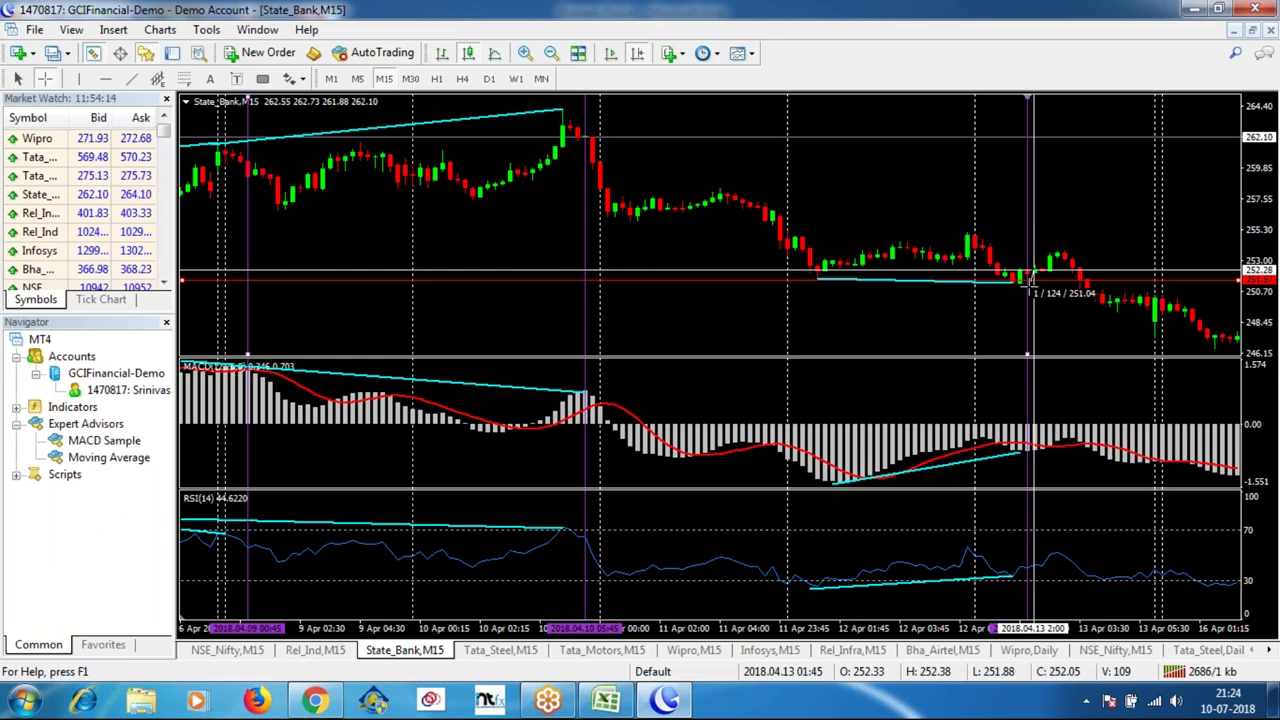
{"action": "left_click_drag", "start_coordinate": [1030, 280], "coordinate": [1066, 252]}
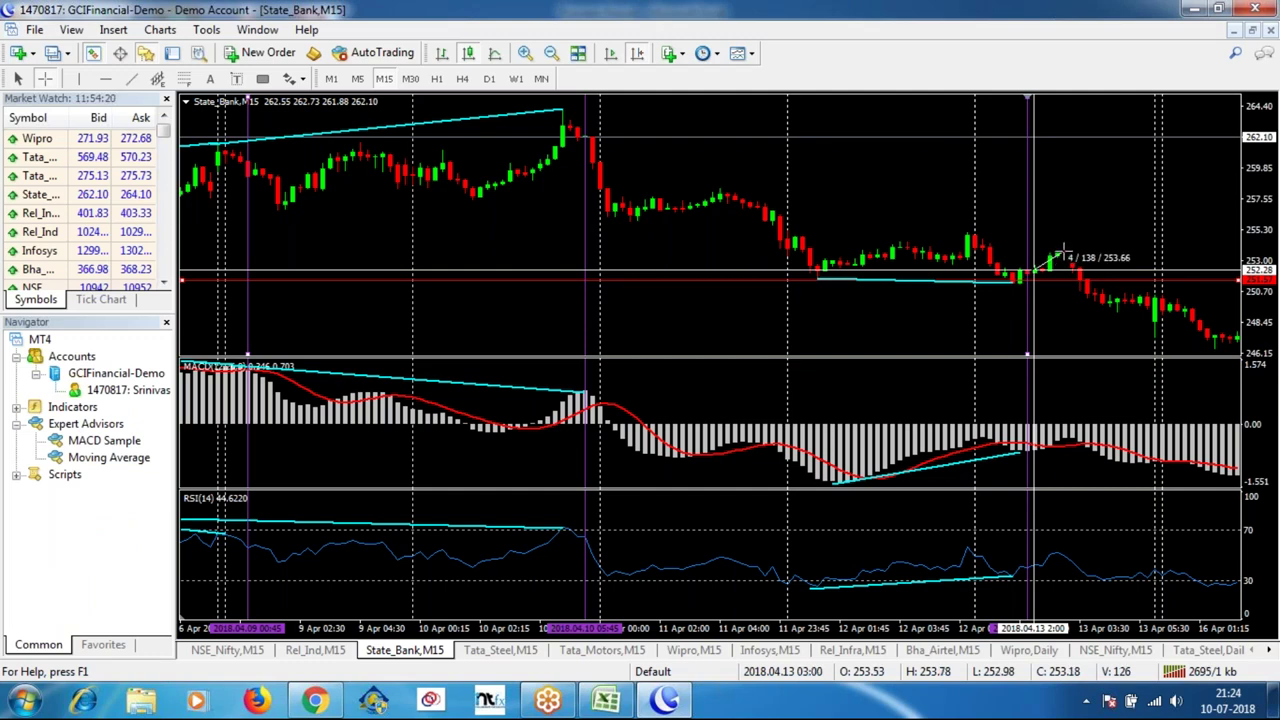
{"action": "left_click_drag", "start_coordinate": [1066, 252], "coordinate": [1066, 252]}
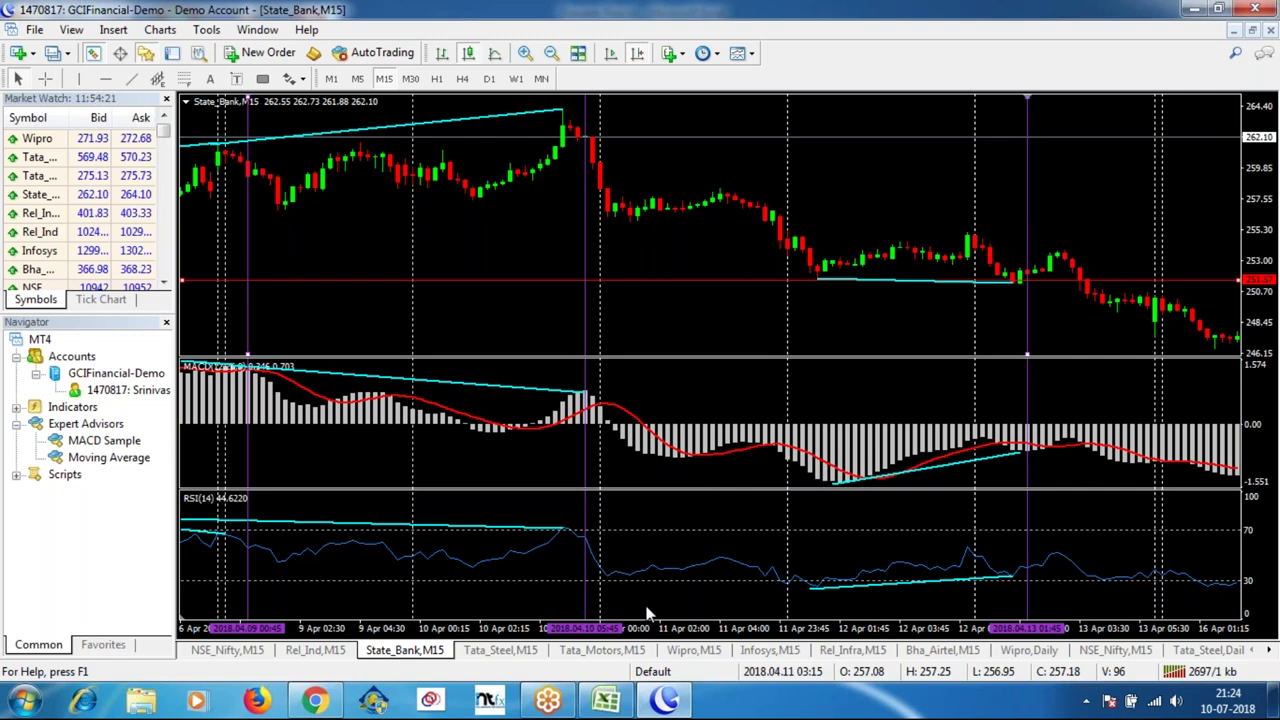
Switch to Excel and enter 1.3 as SL, 1.95 as TP and -130 as Result for the 13-04-2018 trade.
{"action": "left_click", "coordinate": [663, 703]}
{"action": "type", "text": "1.3"}
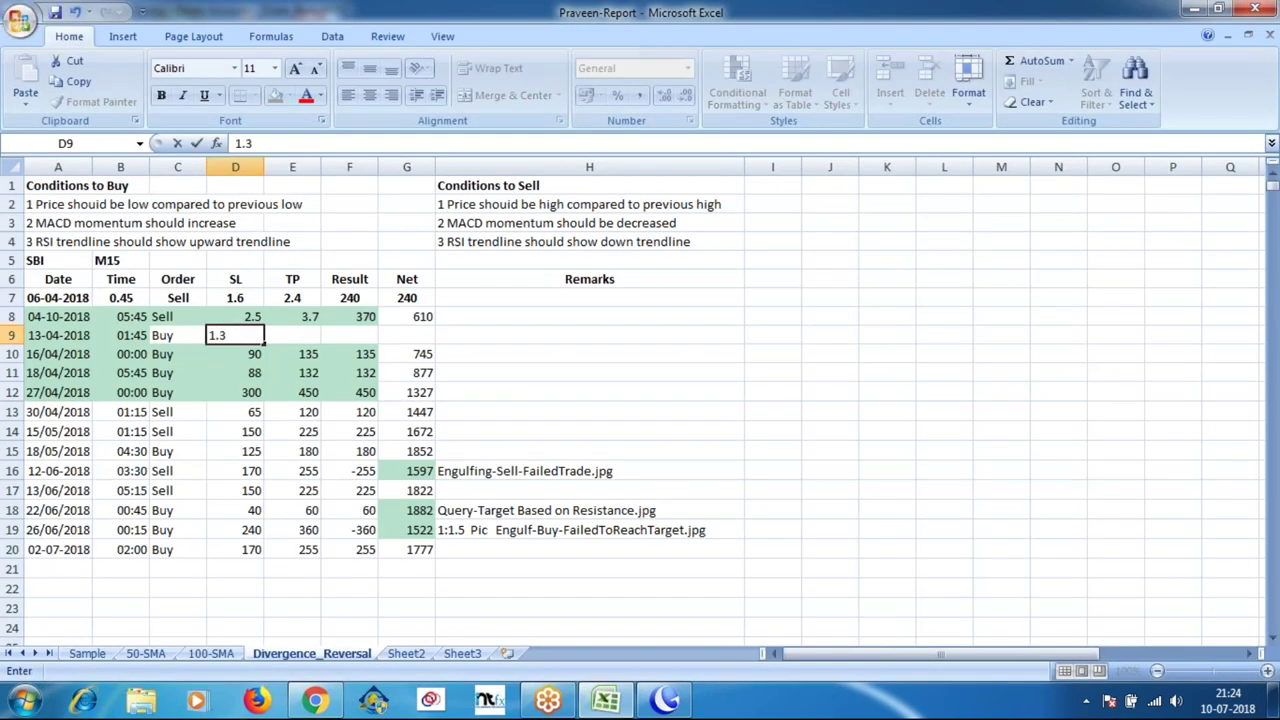
{"action": "key", "text": "Tab"}
{"action": "type", "text": "1.95"}
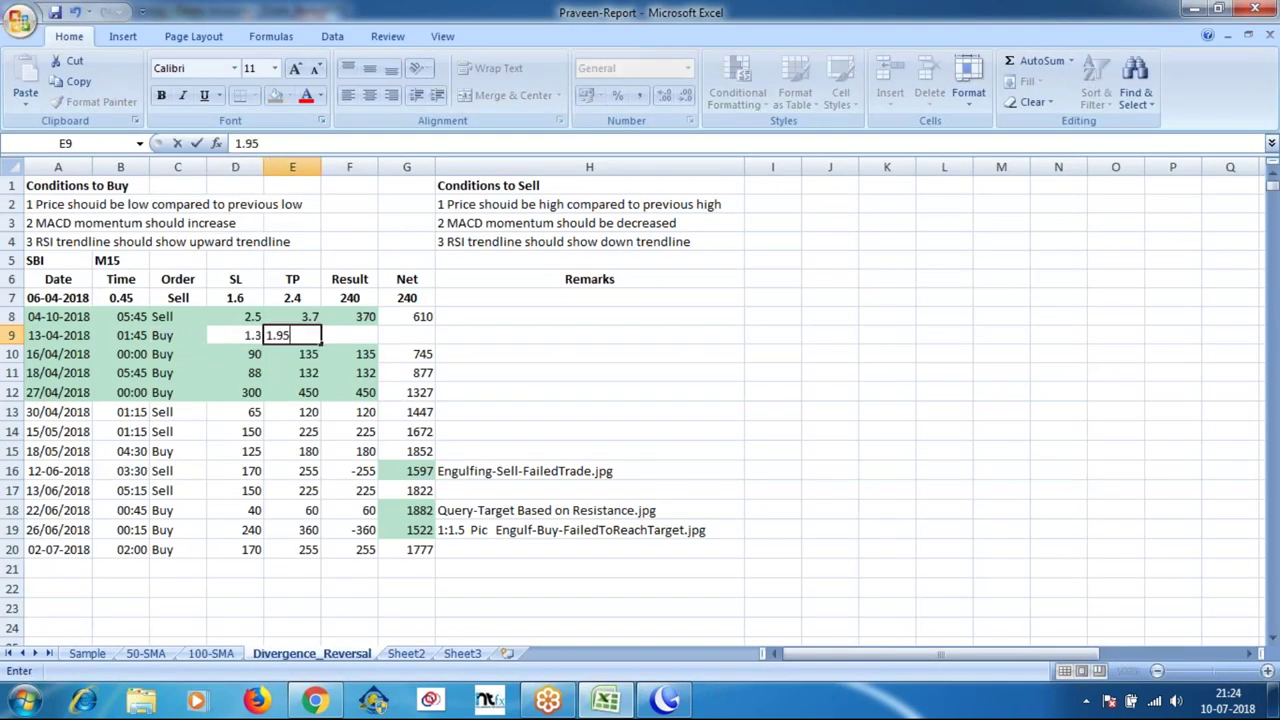
{"action": "key", "text": "Tab"}
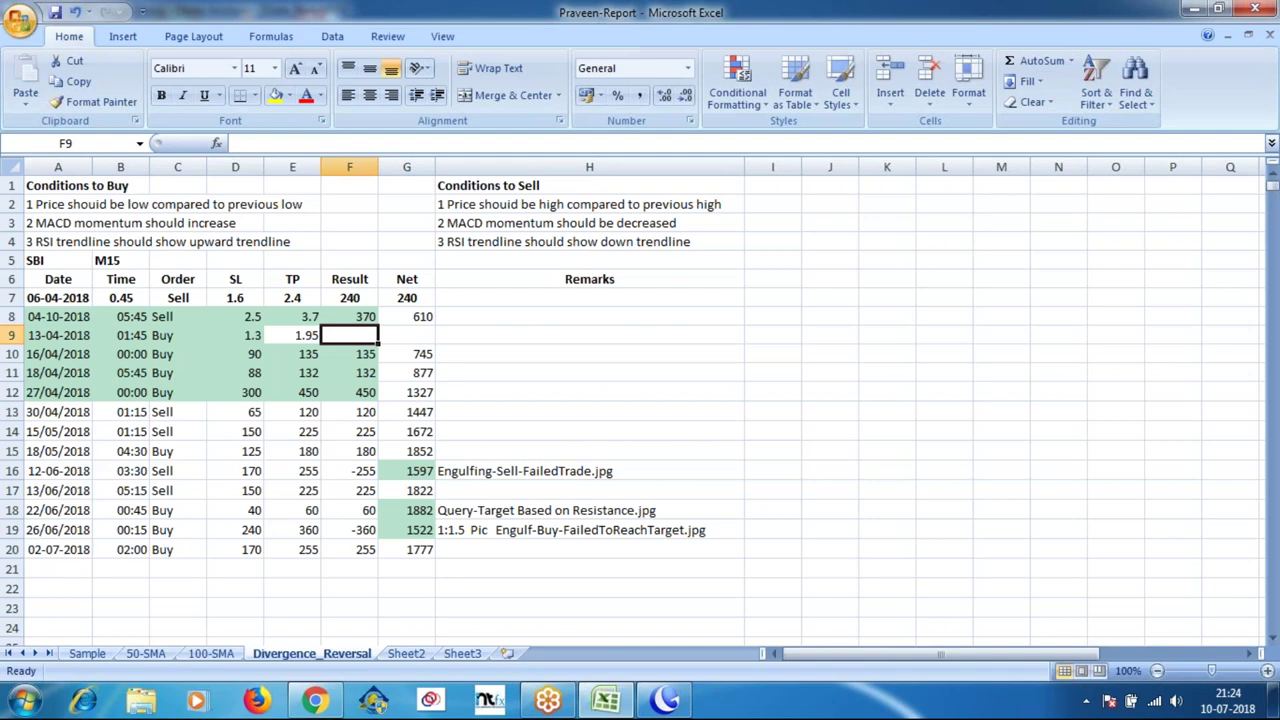
{"action": "type", "text": "-130"}
{"action": "key", "text": "Return"}
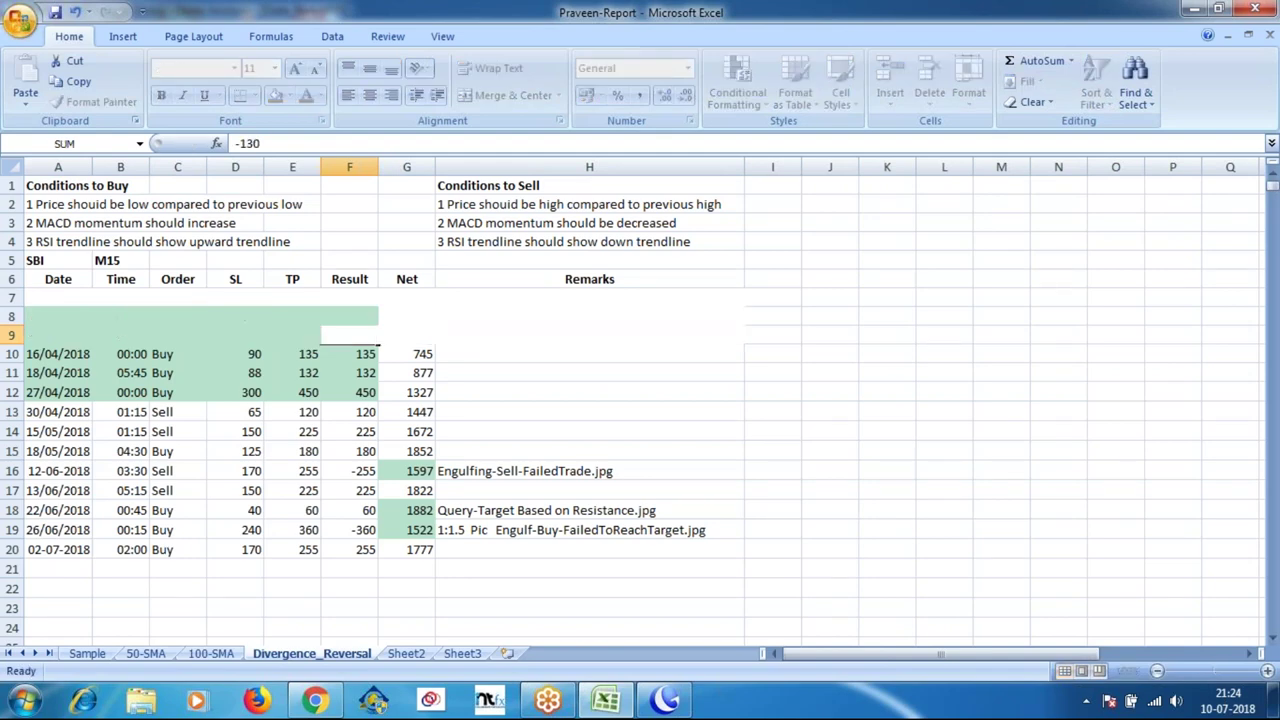
Fill the running Net formula from G8 down through G20.
{"action": "left_click", "coordinate": [420, 317]}
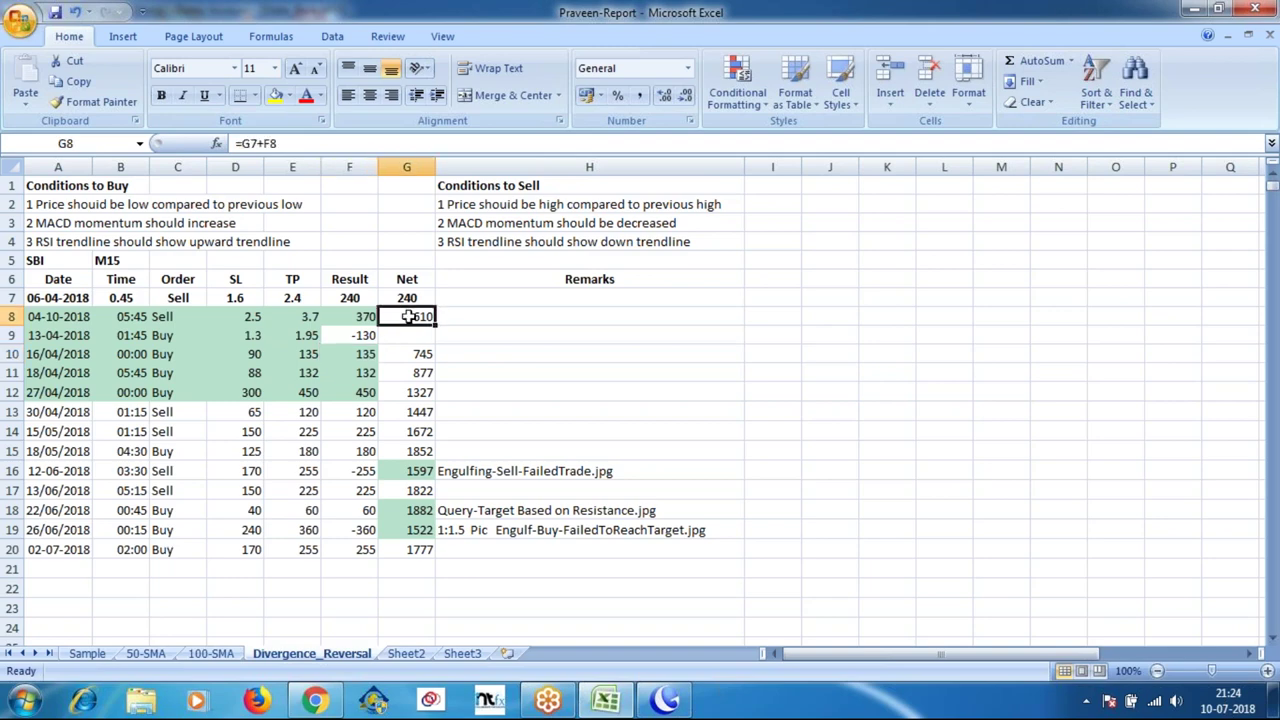
{"action": "left_click_drag", "start_coordinate": [436, 324], "coordinate": [437, 559]}
{"action": "left_click", "coordinate": [543, 391]}
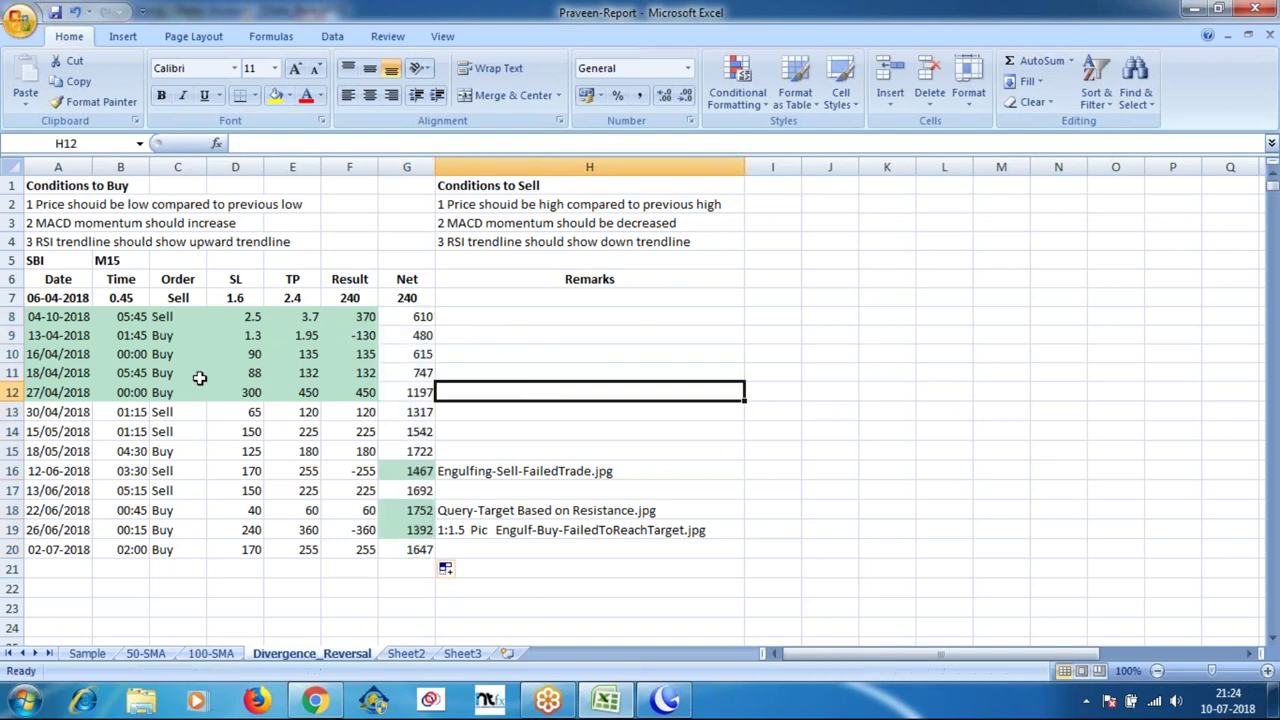
Switch to MetaTrader 4 and move the horizontal line down to the 16 April price low.
{"action": "left_click", "coordinate": [57, 354]}
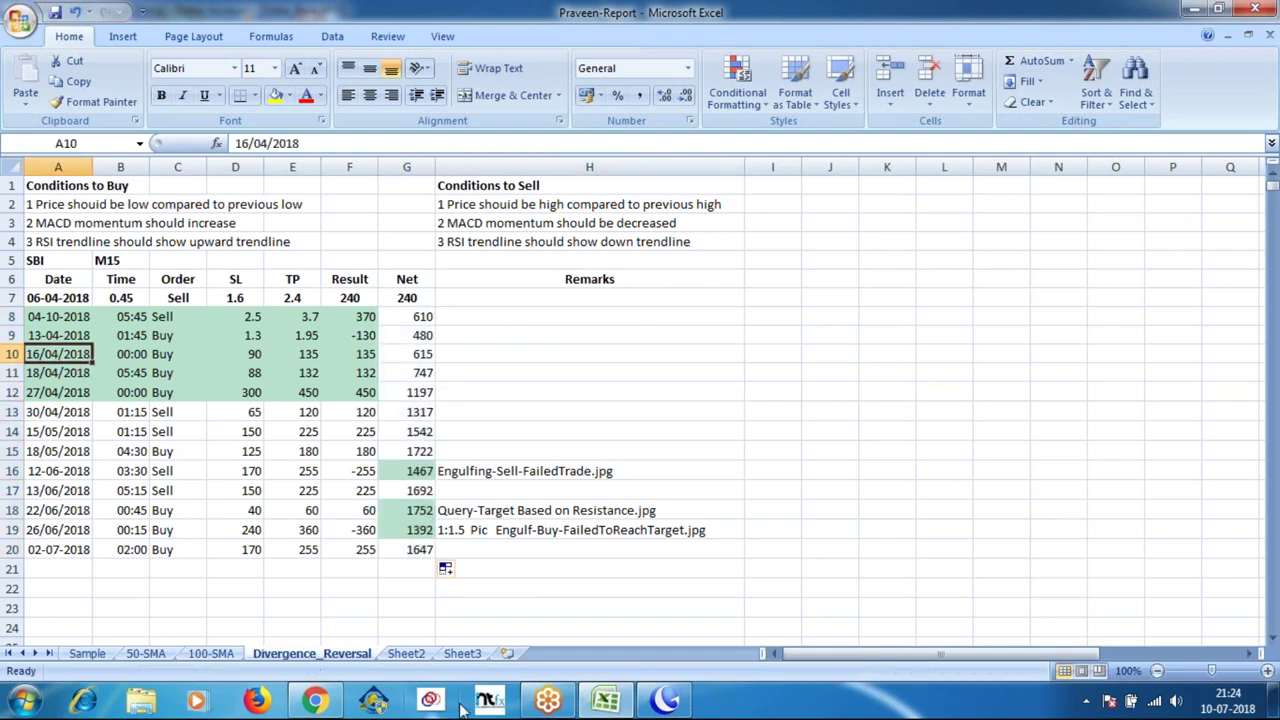
{"action": "left_click", "coordinate": [650, 702]}
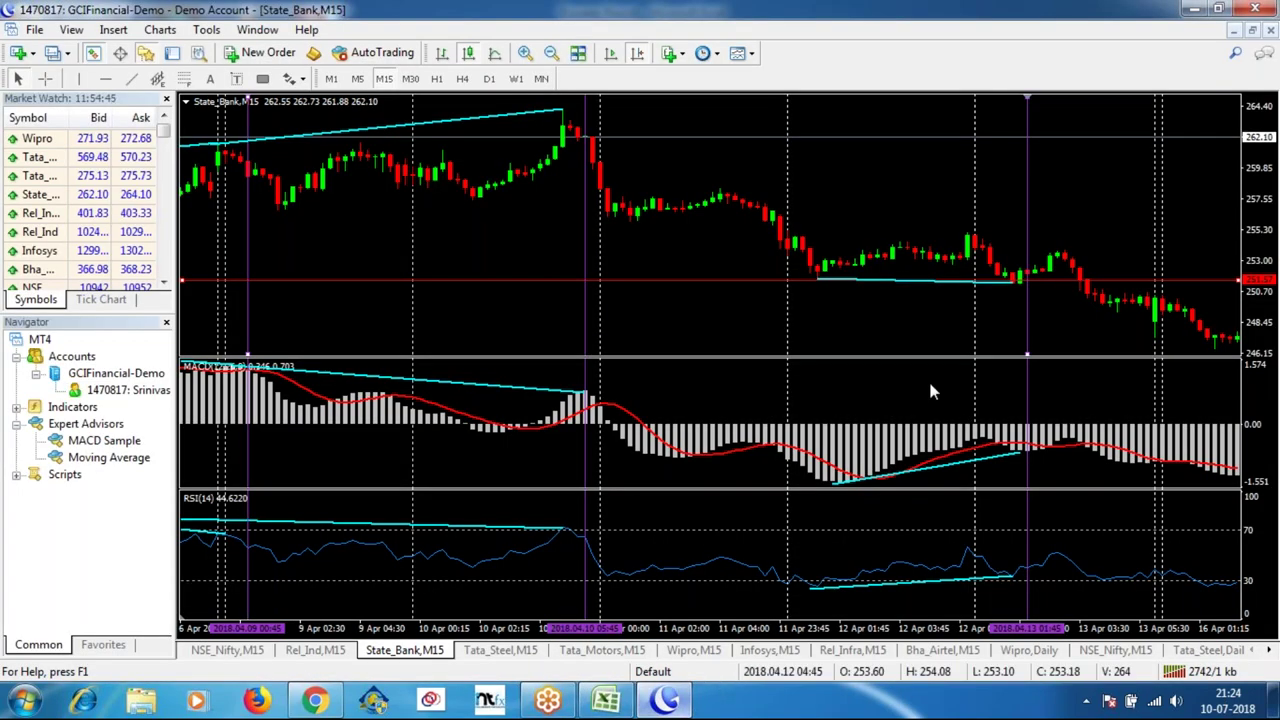
{"action": "left_click_drag", "start_coordinate": [971, 320], "coordinate": [864, 305]}
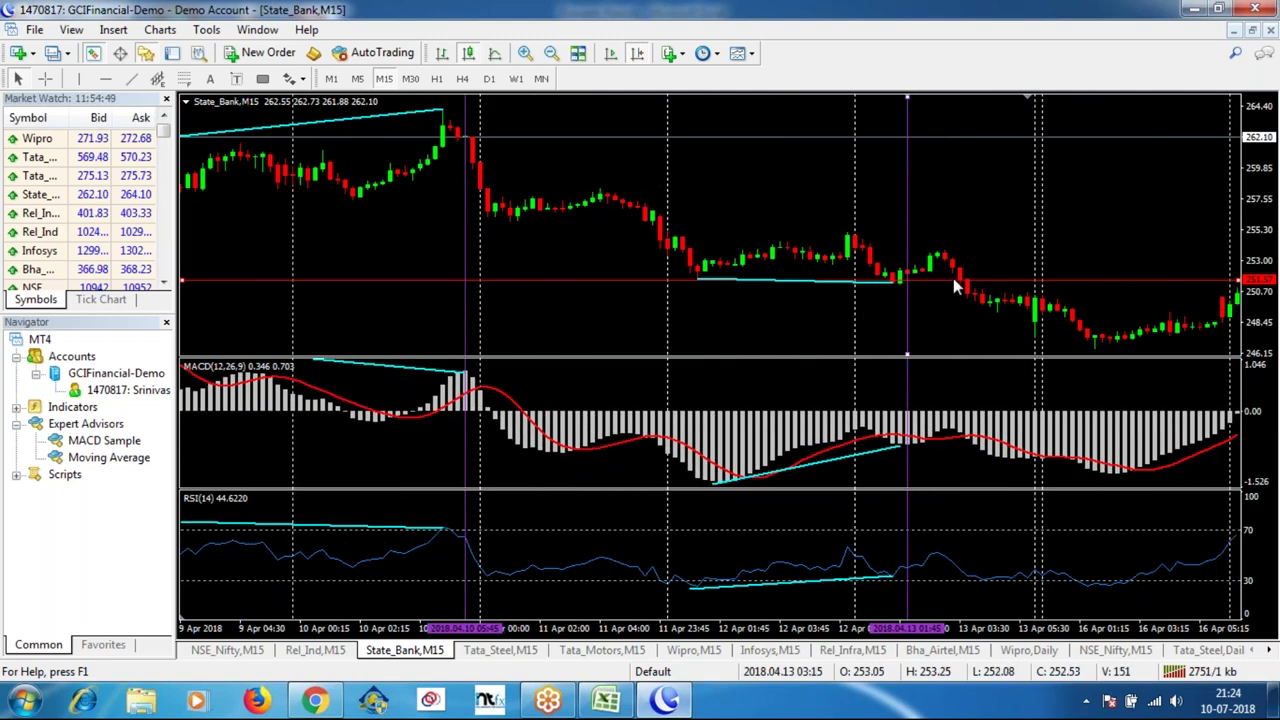
{"action": "left_click_drag", "start_coordinate": [1003, 283], "coordinate": [1010, 313]}
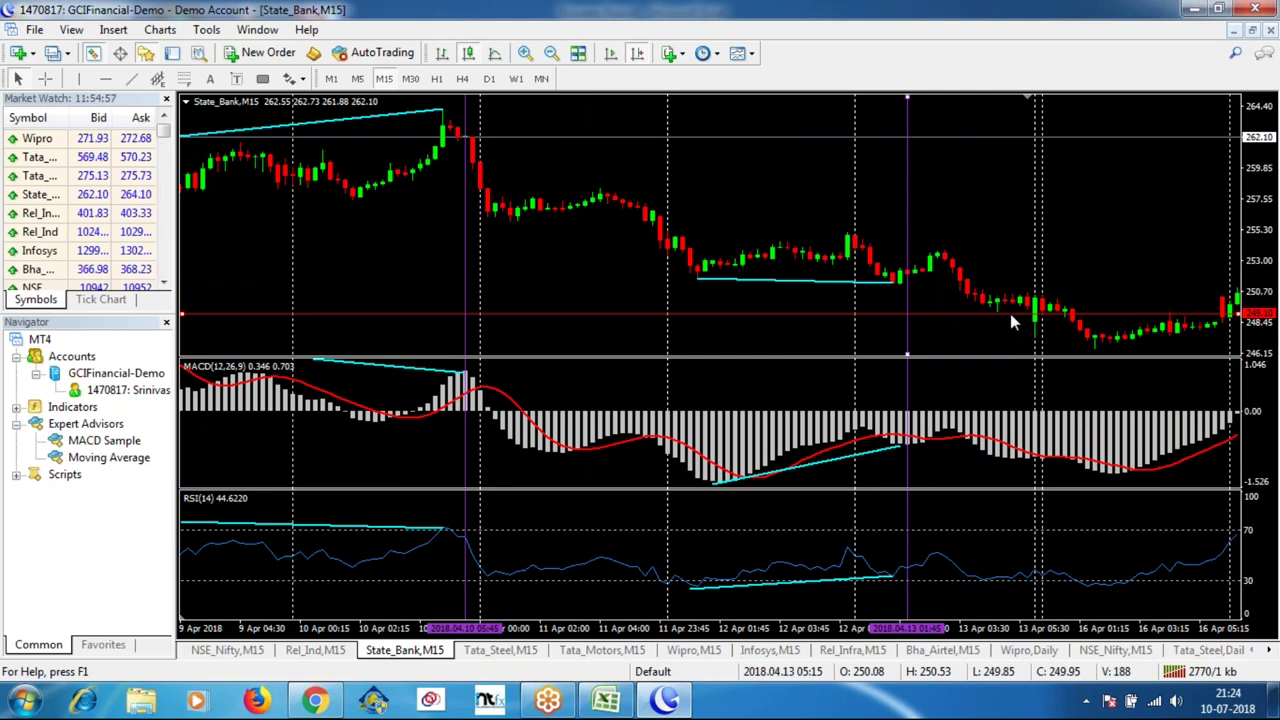
{"action": "left_click_drag", "start_coordinate": [1010, 314], "coordinate": [1010, 347]}
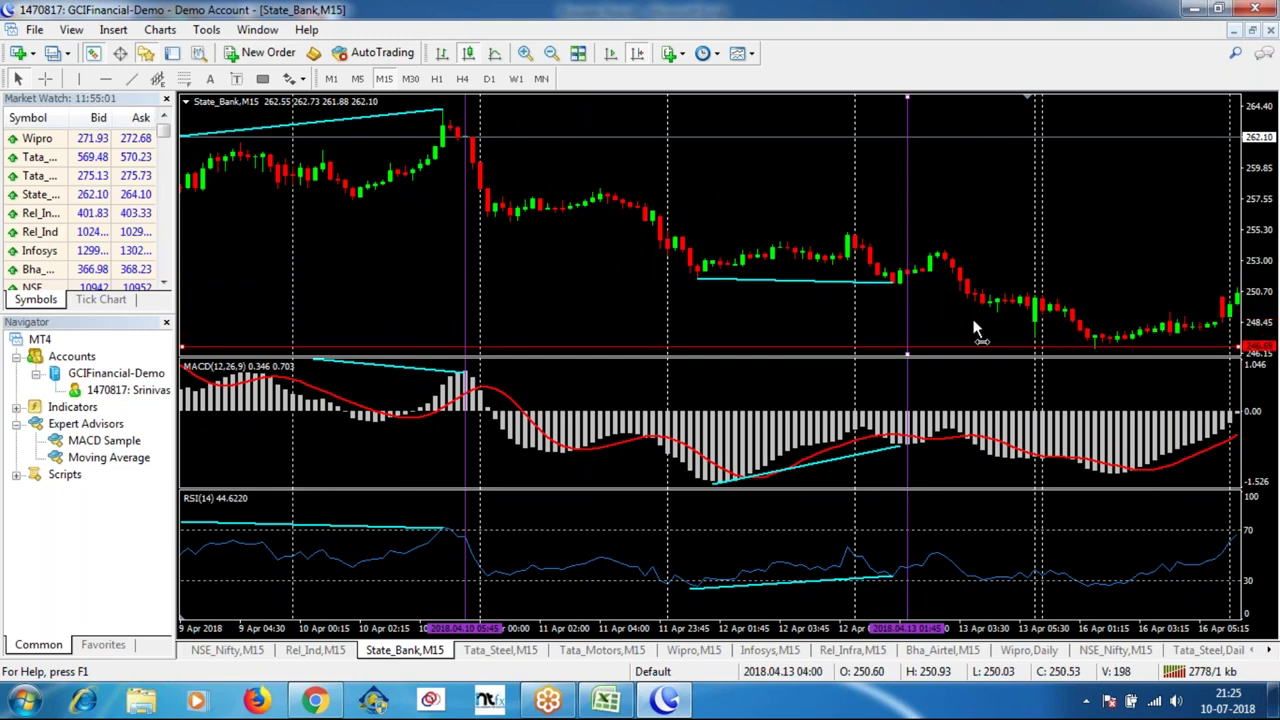
{"action": "scroll", "coordinate": [970, 326], "scroll_direction": "down", "scroll_amount": 3}
{"action": "scroll", "coordinate": [964, 321], "scroll_direction": "down", "scroll_amount": 3}
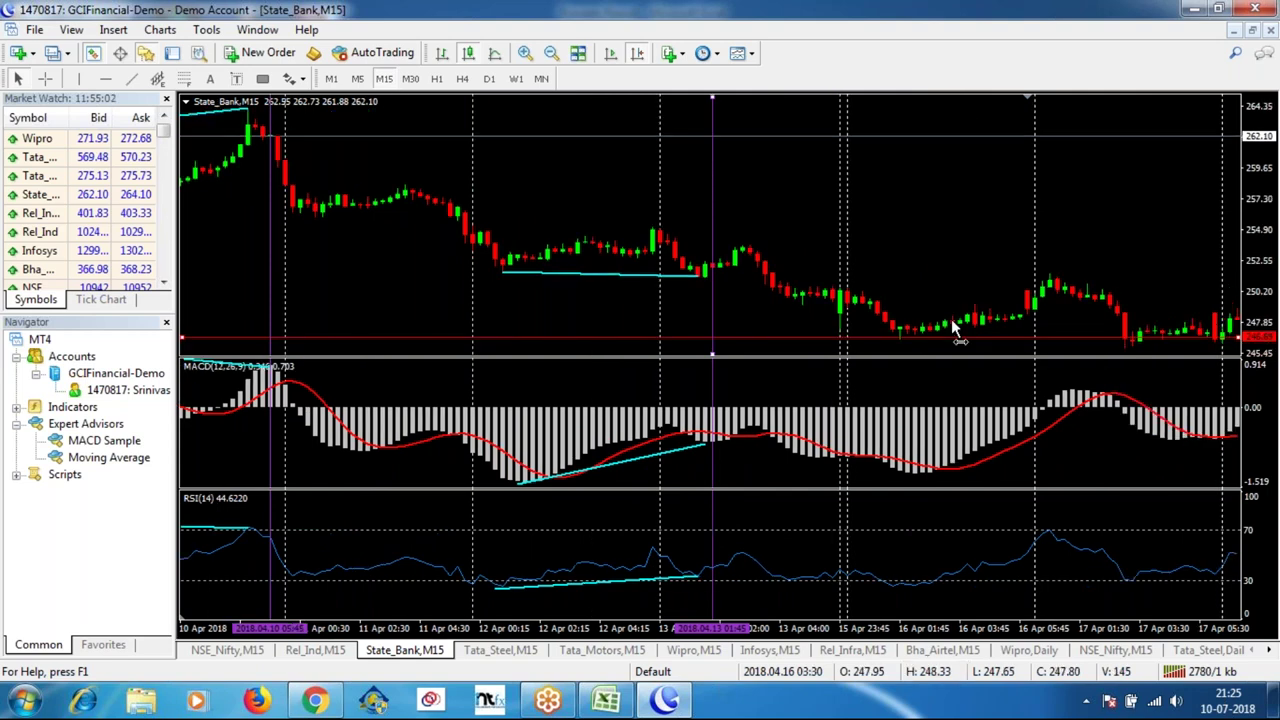
{"action": "scroll", "coordinate": [951, 321], "scroll_direction": "down", "scroll_amount": 3}
{"action": "left_click_drag", "start_coordinate": [937, 319], "coordinate": [953, 336]}
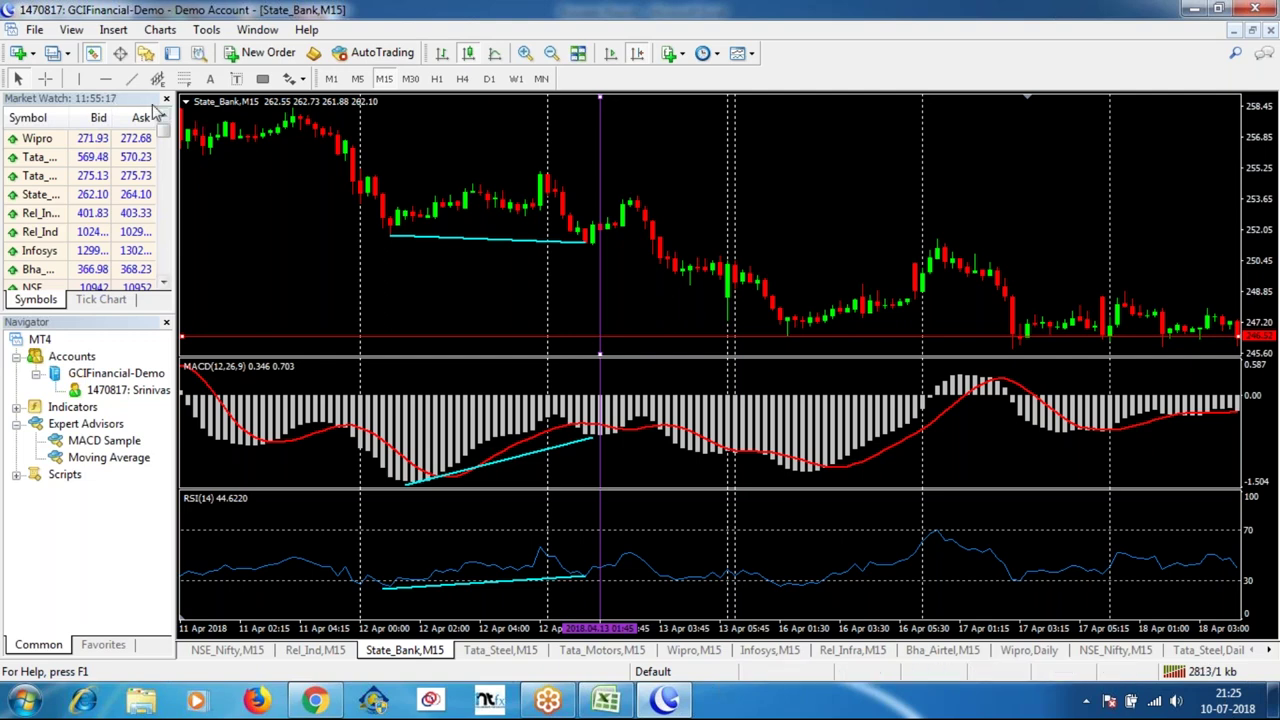
Draw trend lines joining the 12 April and 16 April lows on the price chart and on the MACD.
{"action": "left_click", "coordinate": [131, 78]}
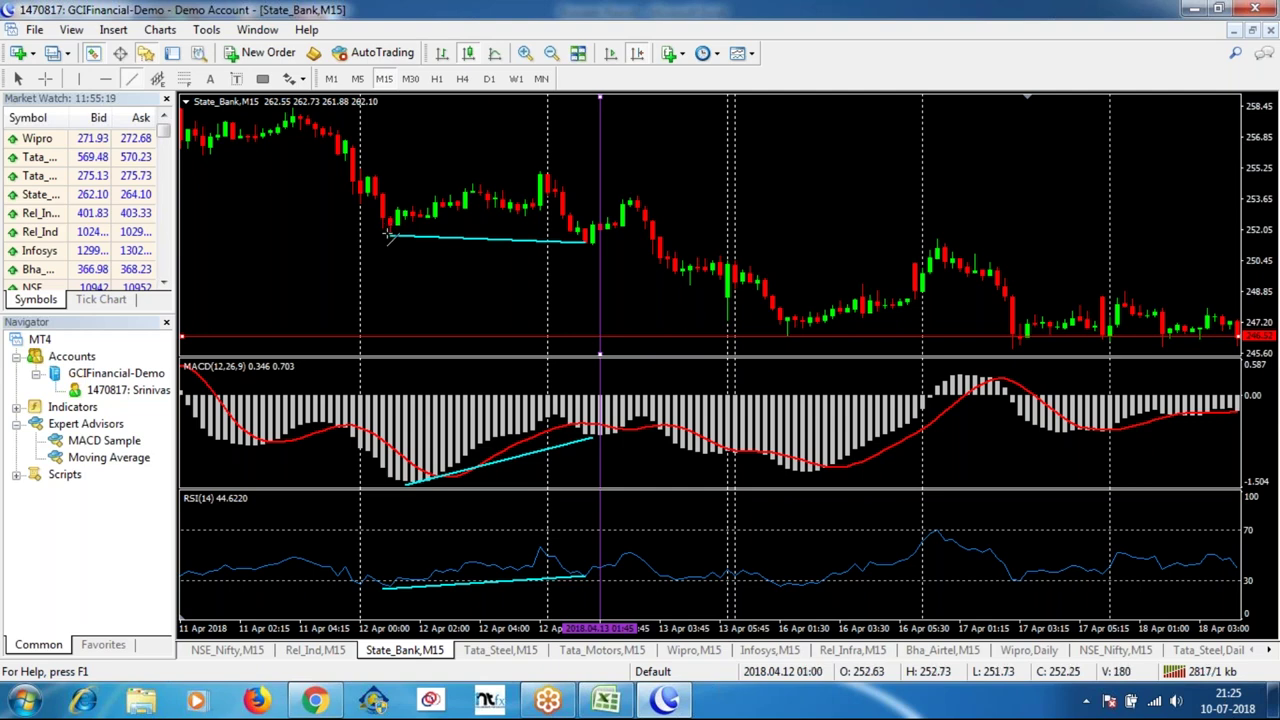
{"action": "mouse_move", "coordinate": [388, 234]}
{"action": "left_mouse_down"}
{"action": "mouse_move", "coordinate": [686, 300]}
{"action": "mouse_move", "coordinate": [742, 338]}
{"action": "mouse_move", "coordinate": [755, 328]}
{"action": "mouse_move", "coordinate": [720, 262]}
{"action": "mouse_move", "coordinate": [752, 345]}
{"action": "mouse_move", "coordinate": [775, 357]}
{"action": "mouse_move", "coordinate": [788, 335]}
{"action": "left_mouse_up"}
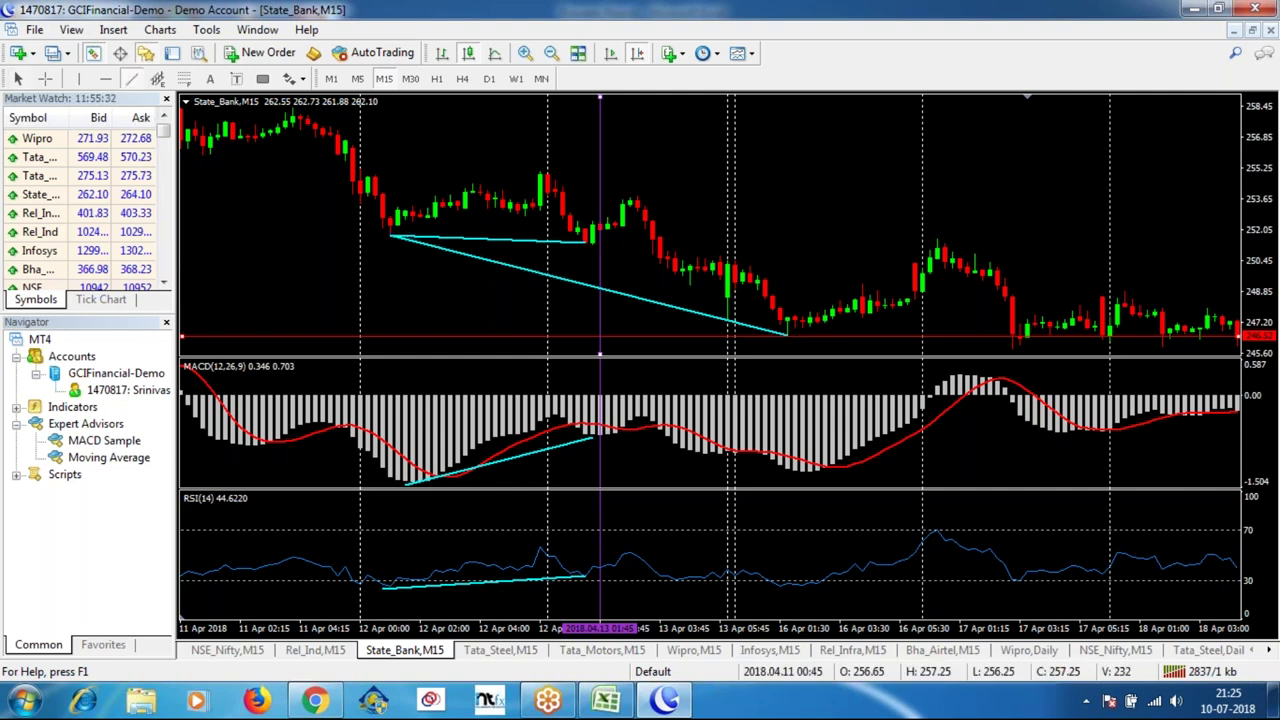
{"action": "left_click_drag", "start_coordinate": [405, 483], "coordinate": [805, 471]}
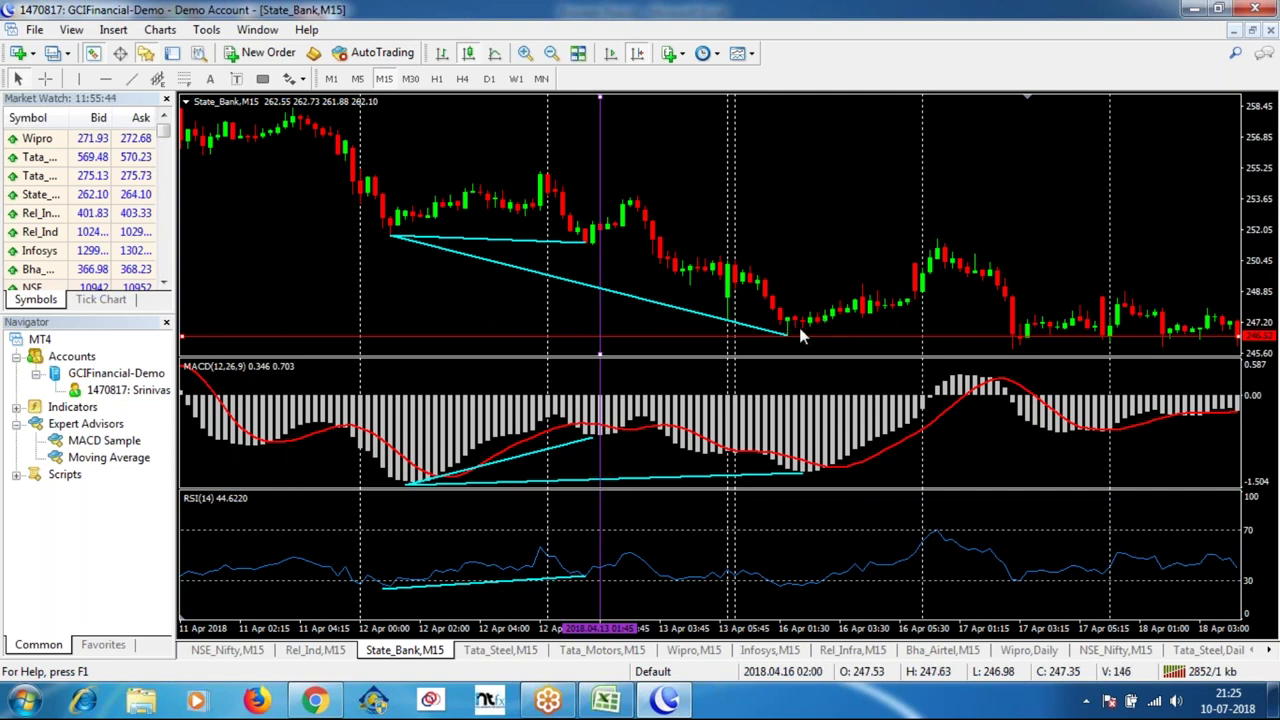
Inspect the 16 April 02:15 candle and measure from the 16 April low up to the rally at that day's end.
{"action": "mouse_move", "coordinate": [812, 316]}
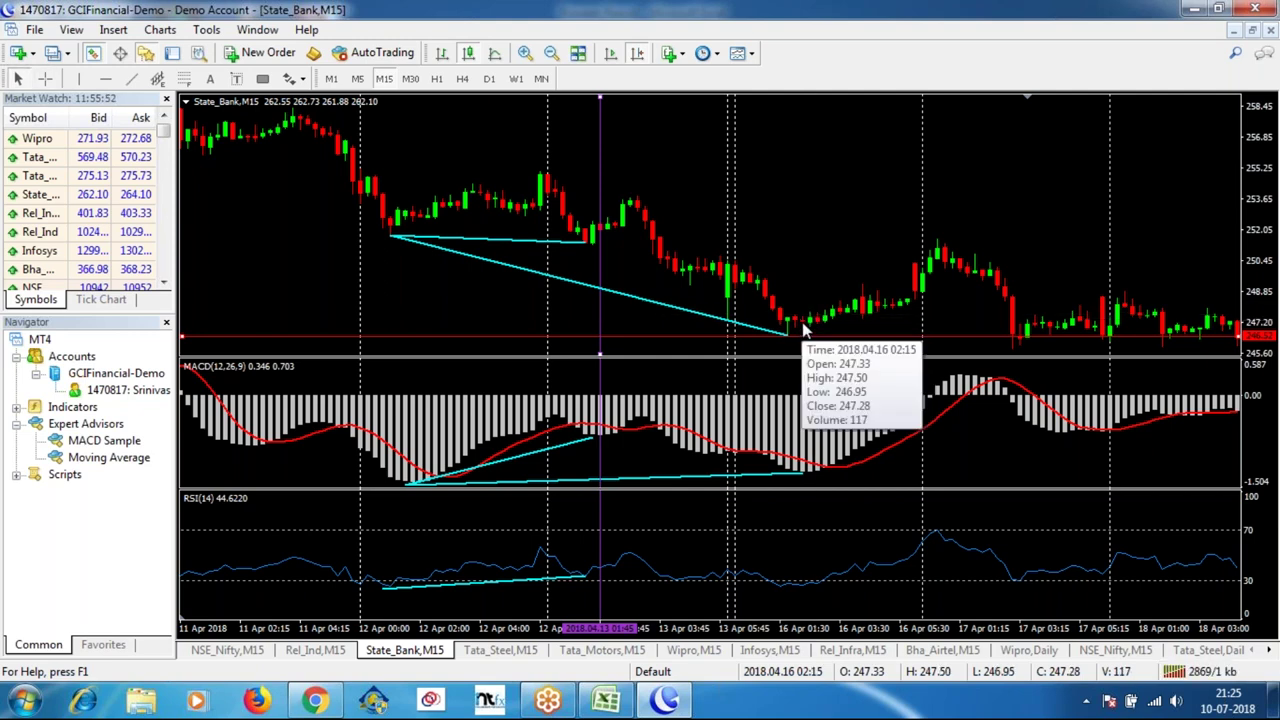
{"action": "middle_click", "coordinate": [785, 325]}
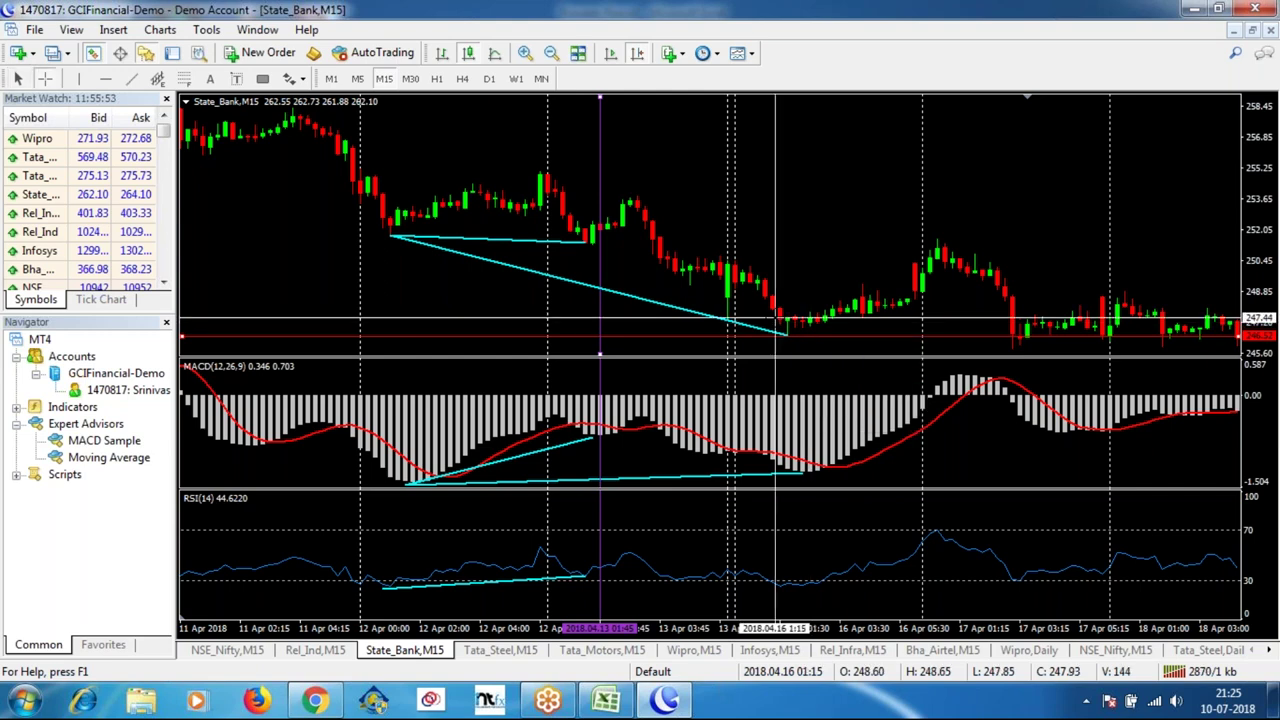
{"action": "left_click_drag", "start_coordinate": [791, 335], "coordinate": [906, 275]}
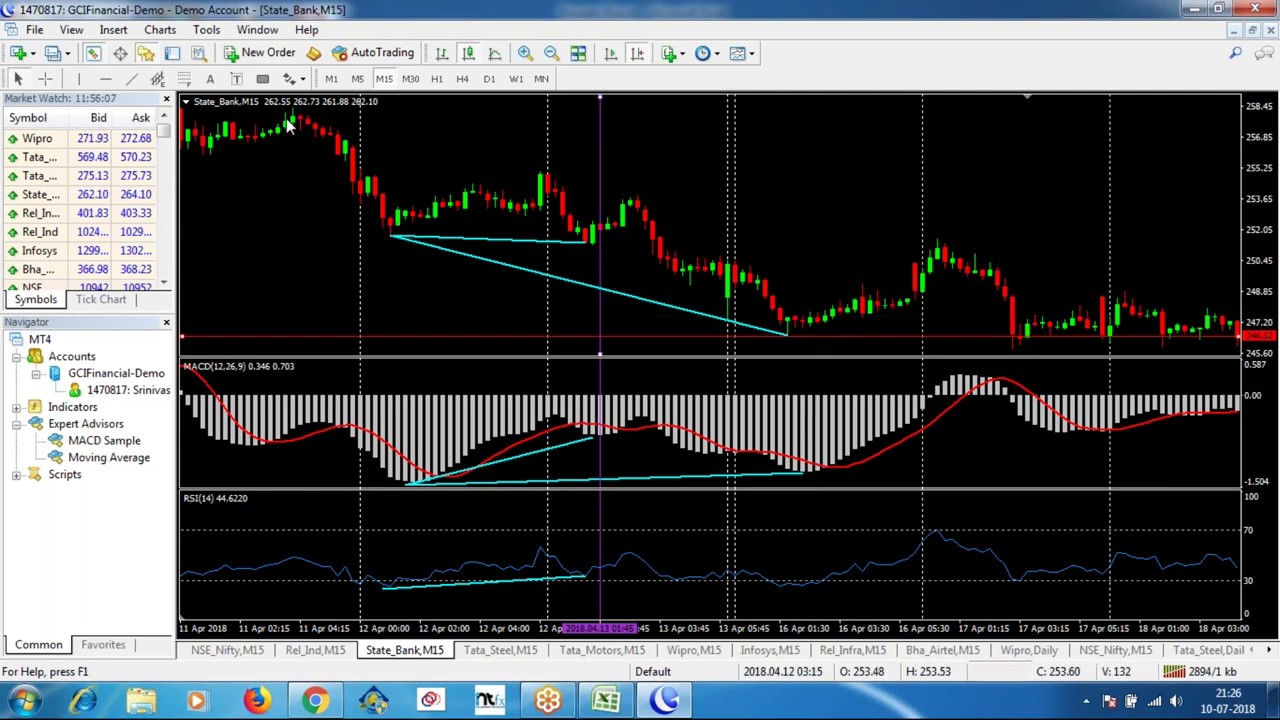
Place a vertical line on the 16 April 02:30 candle and switch to Excel's Time cell for the 16/04/2018 trade.
{"action": "left_click", "coordinate": [79, 78]}
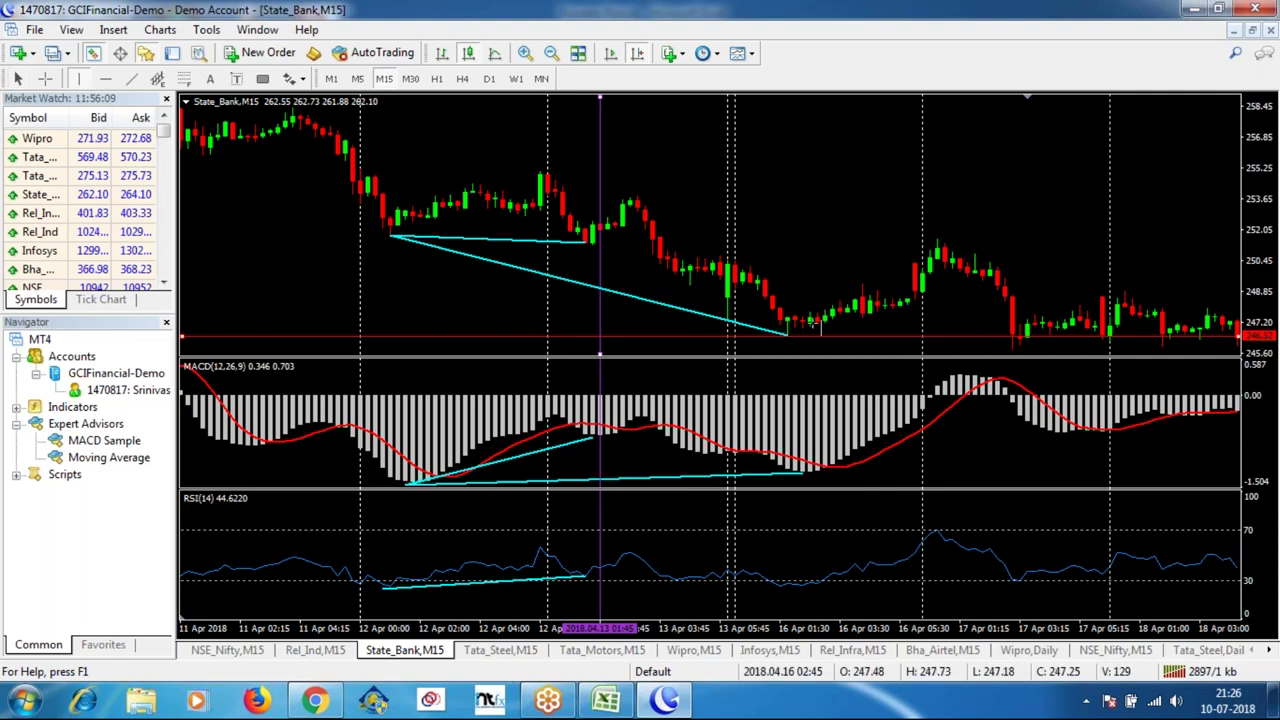
{"action": "left_click", "coordinate": [810, 335]}
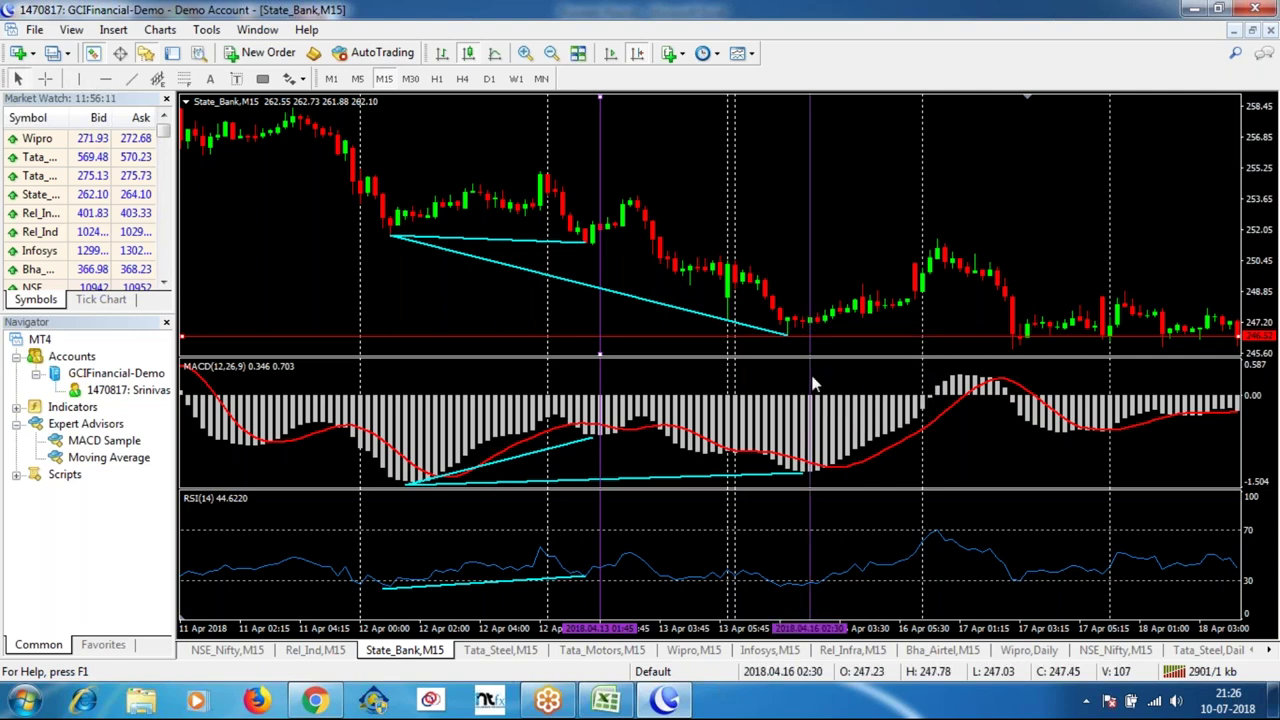
{"action": "left_click", "coordinate": [608, 702]}
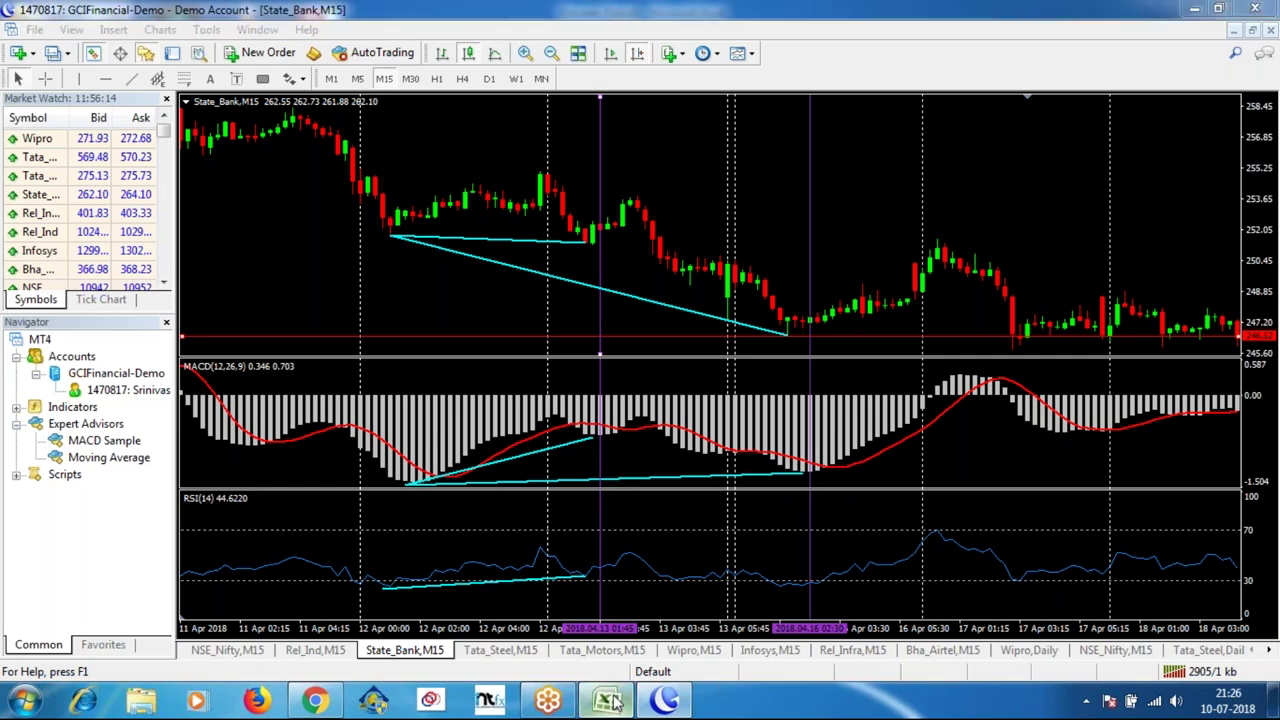
{"action": "key", "text": "Right"}
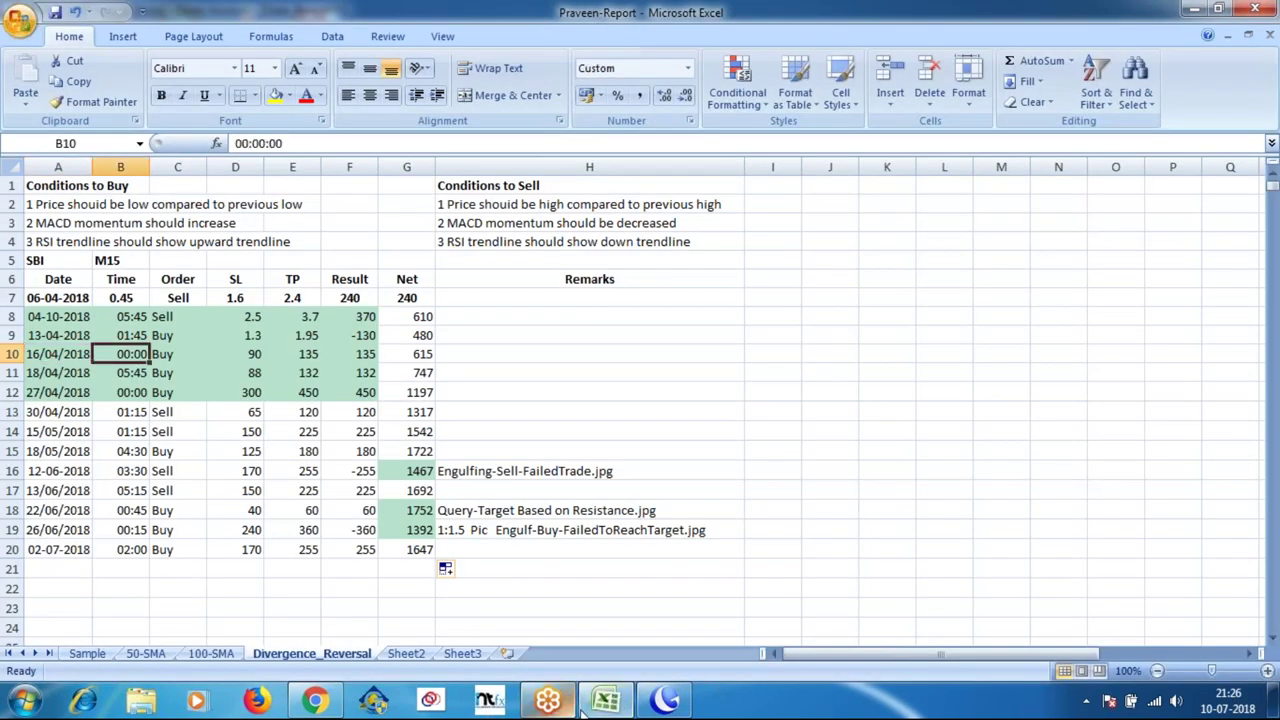
Switch to MetaTrader 4, inspect the 15 April 23:45 candle and shift the 16 April vertical line to 02:45.
{"action": "left_click", "coordinate": [665, 700]}
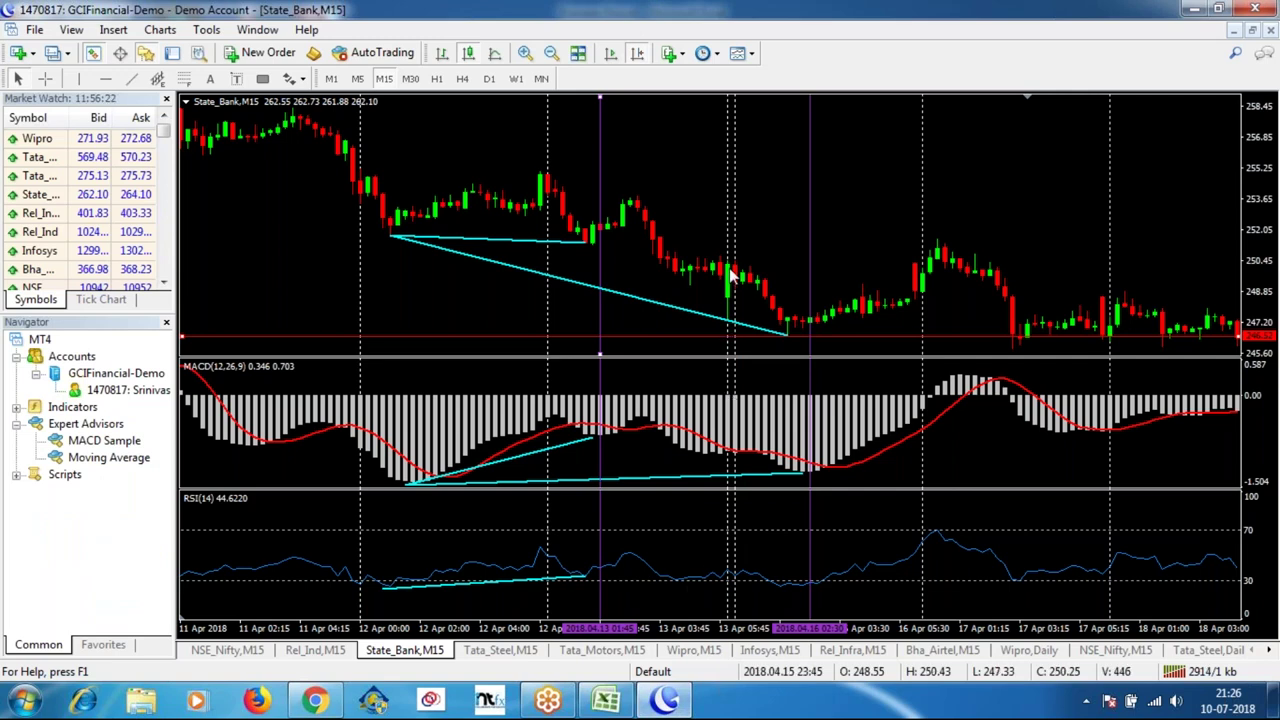
{"action": "mouse_move", "coordinate": [730, 271]}
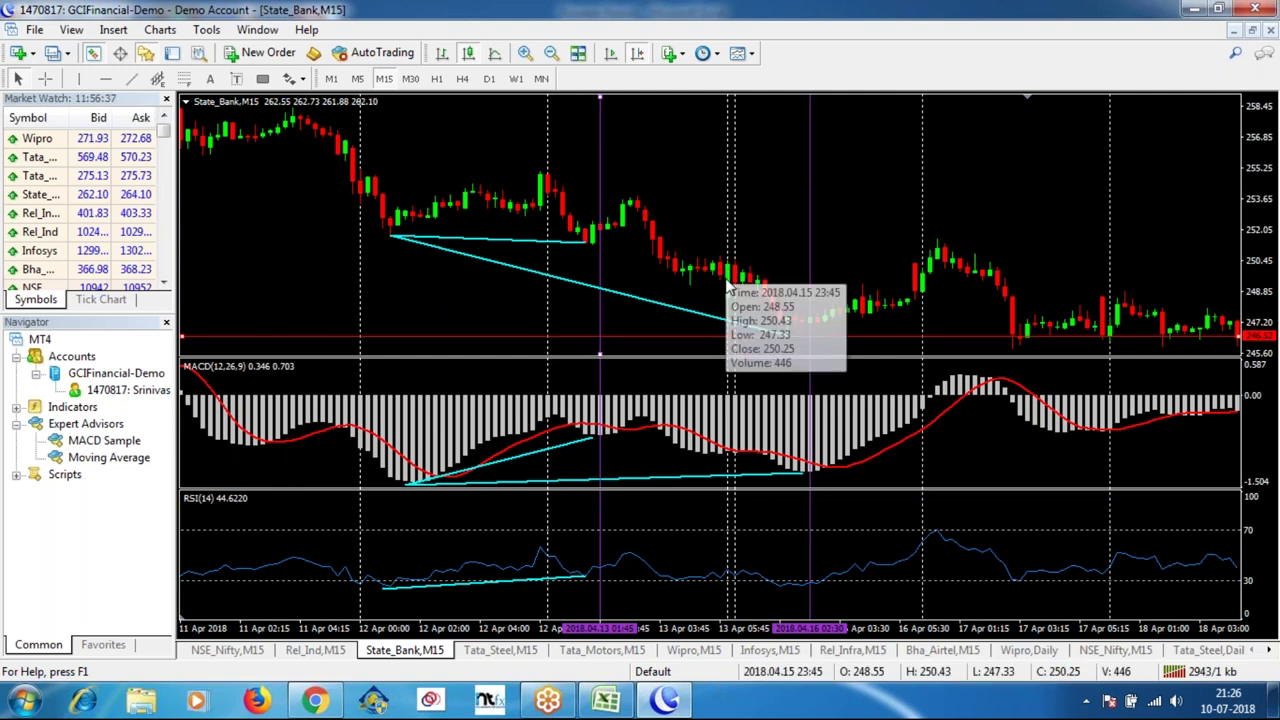
{"action": "mouse_move", "coordinate": [730, 272]}
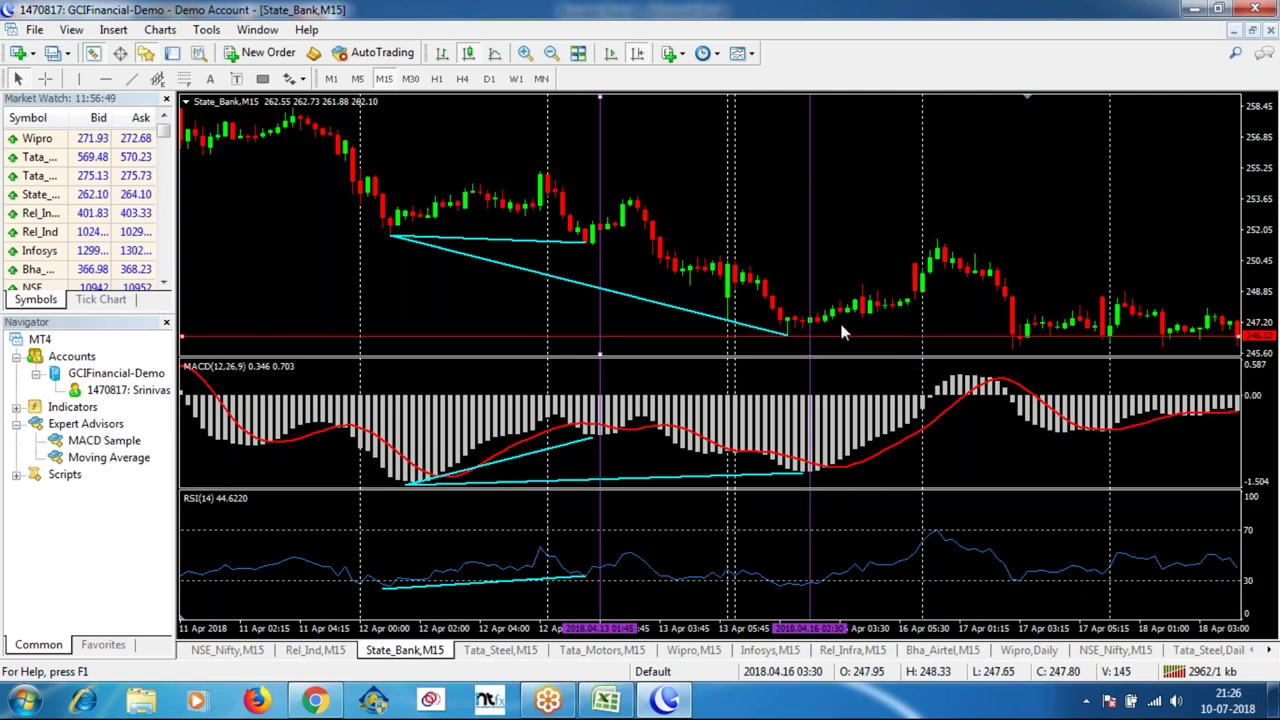
{"action": "mouse_move", "coordinate": [810, 329]}
{"action": "key", "text": "Right"}
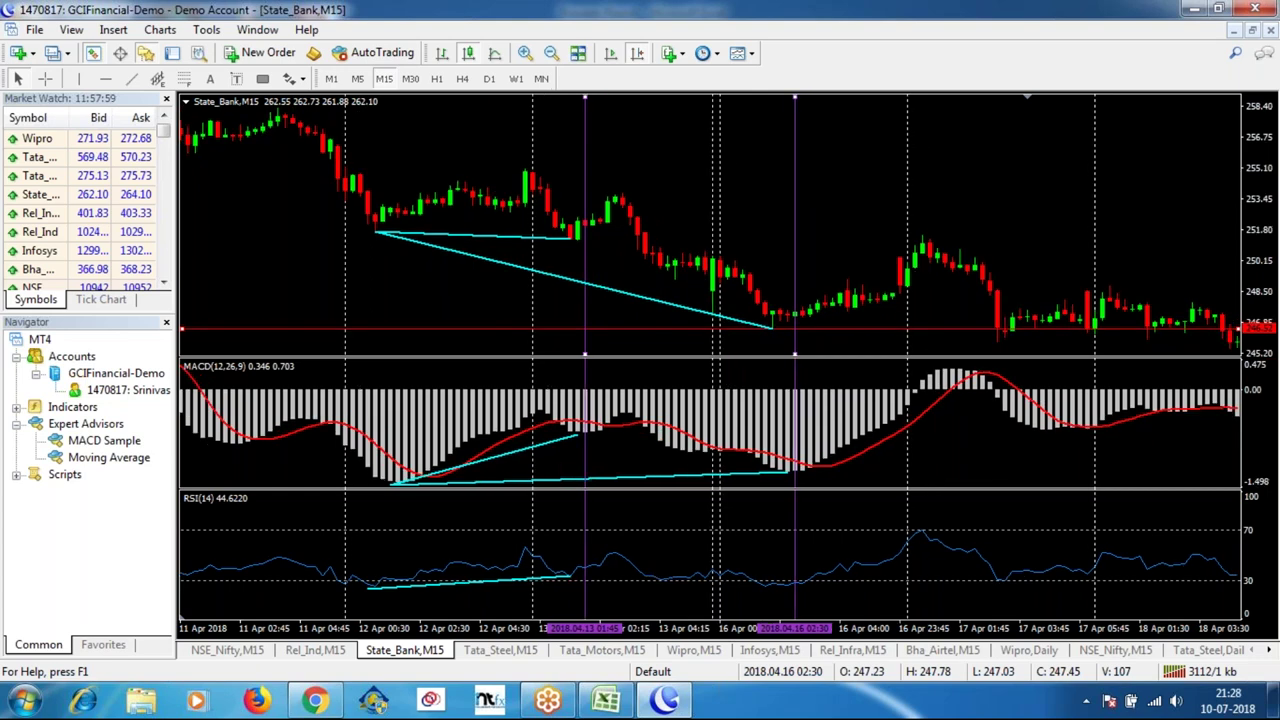
{"action": "left_click_drag", "start_coordinate": [795, 390], "coordinate": [803, 390]}
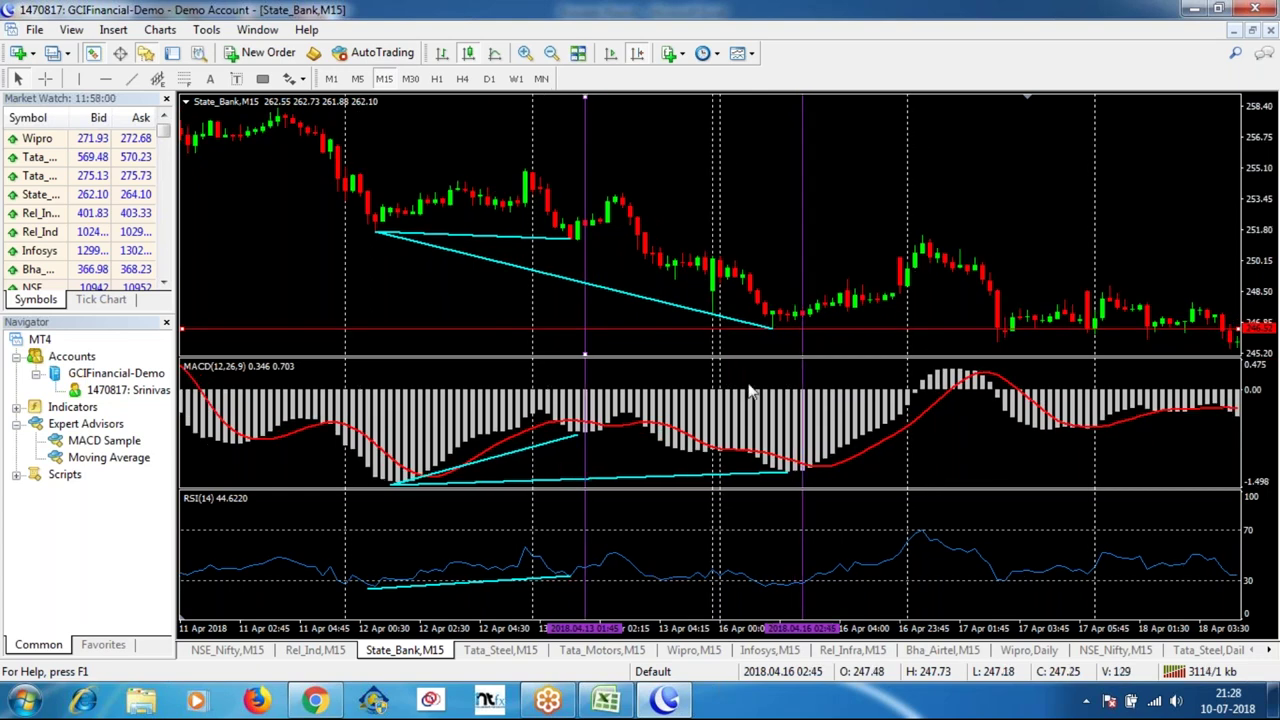
Switch to Excel and set the 16/04/2018 trade's Time to 2:45, SL to 1.2, TP to 1.8 and Result to 180.
{"action": "left_click", "coordinate": [607, 703]}
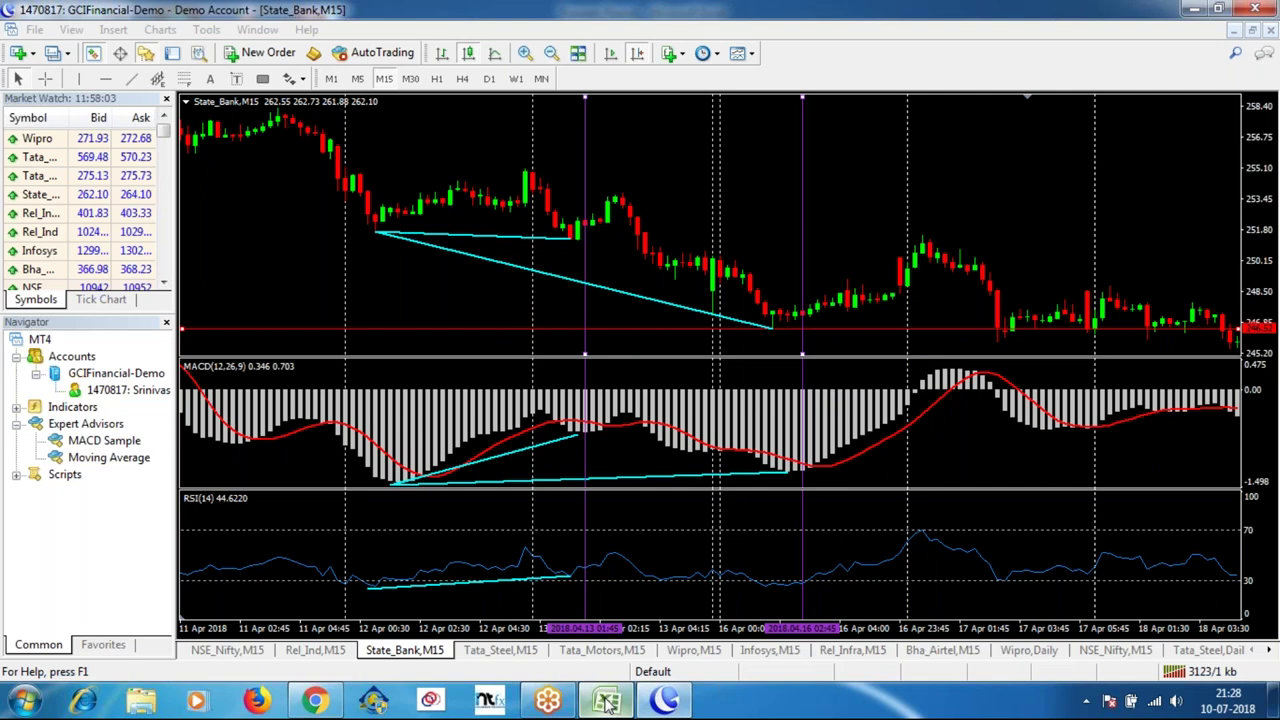
{"action": "type", "text": "2:45"}
{"action": "key", "text": "Tab"}
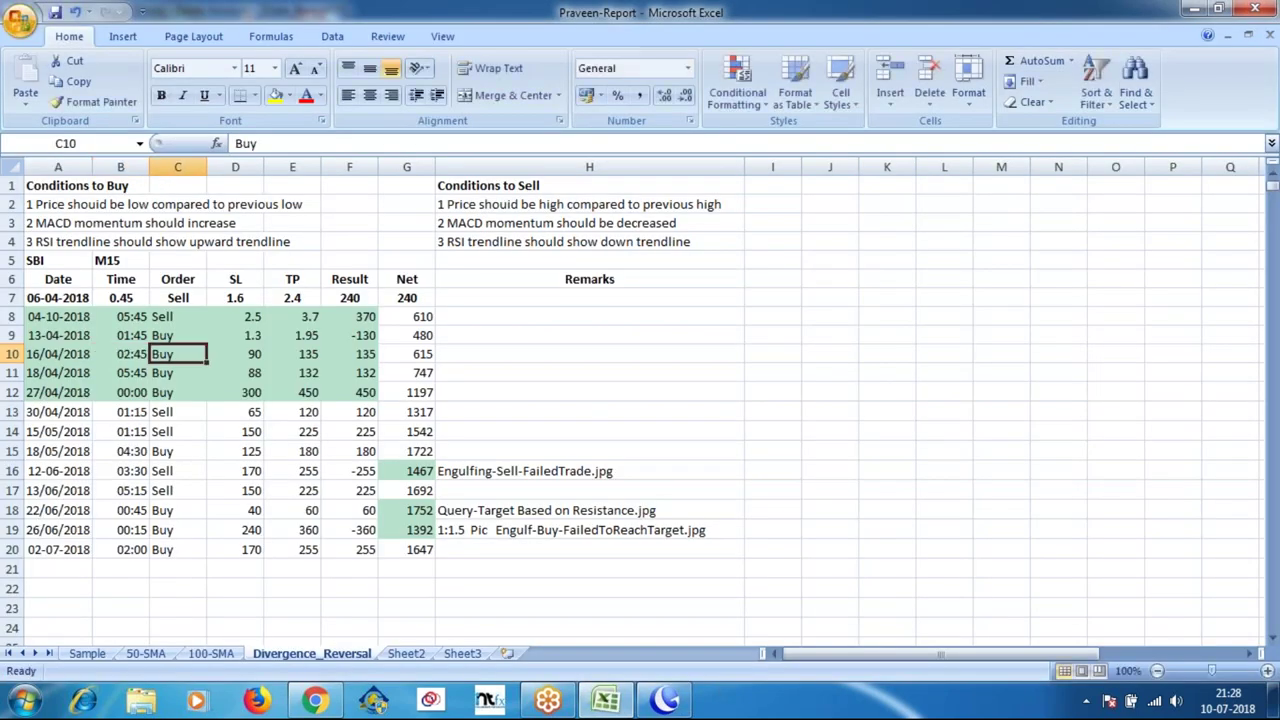
{"action": "left_click", "coordinate": [235, 354]}
{"action": "type", "text": "1.2"}
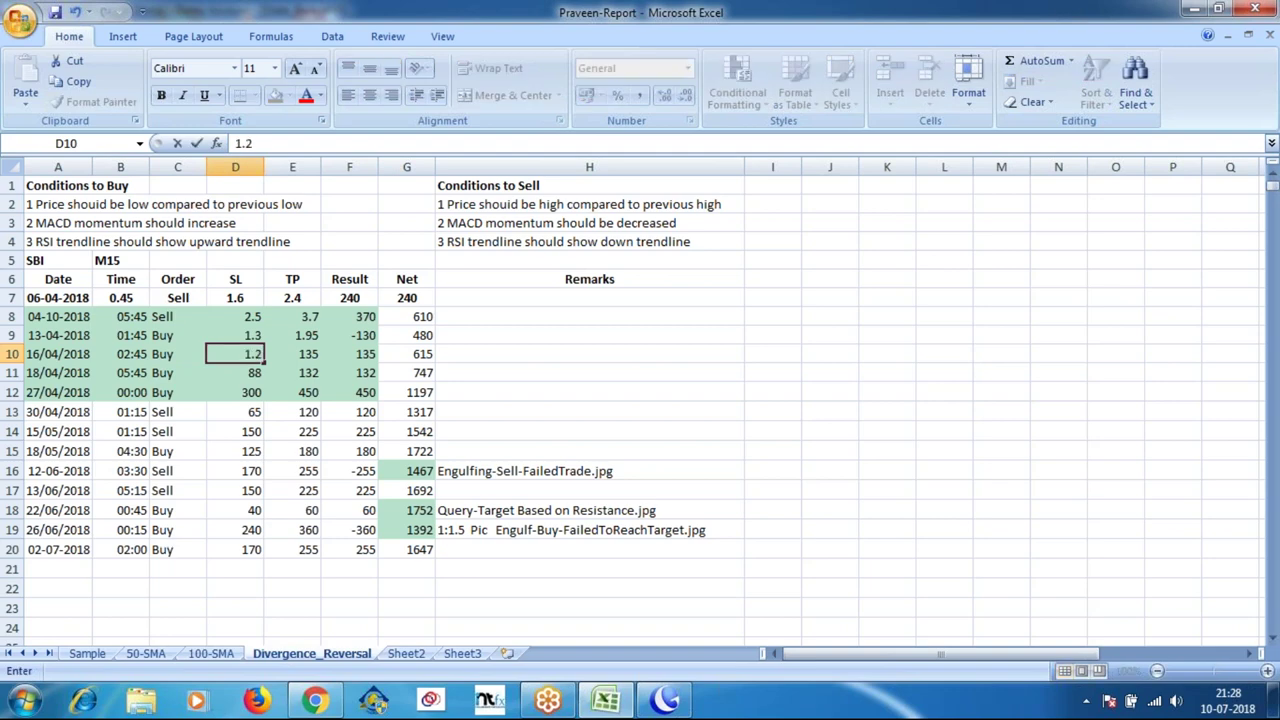
{"action": "key", "text": "Tab"}
{"action": "type", "text": "1.8"}
{"action": "key", "text": "Tab"}
{"action": "type", "text": "180"}
{"action": "key", "text": "Down"}
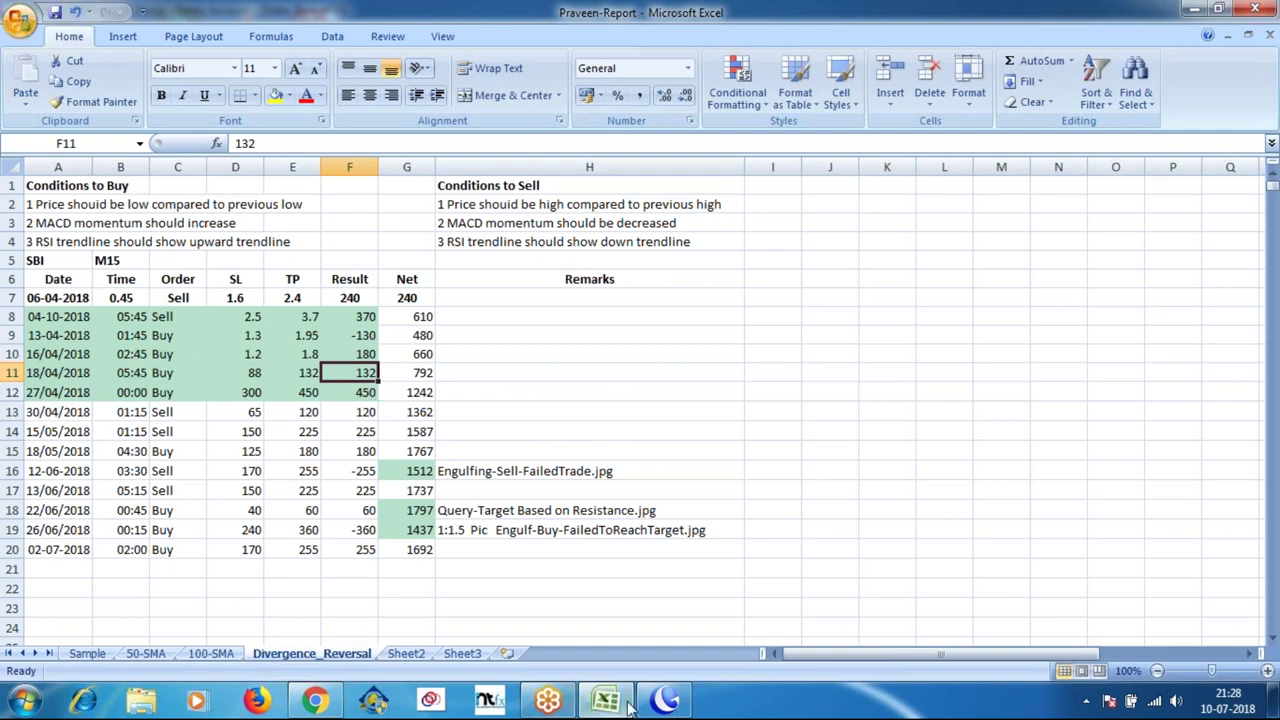
Switch to MetaTrader 4 and place a vertical line on the 17 April 03:30 candle.
{"action": "left_click", "coordinate": [665, 700]}
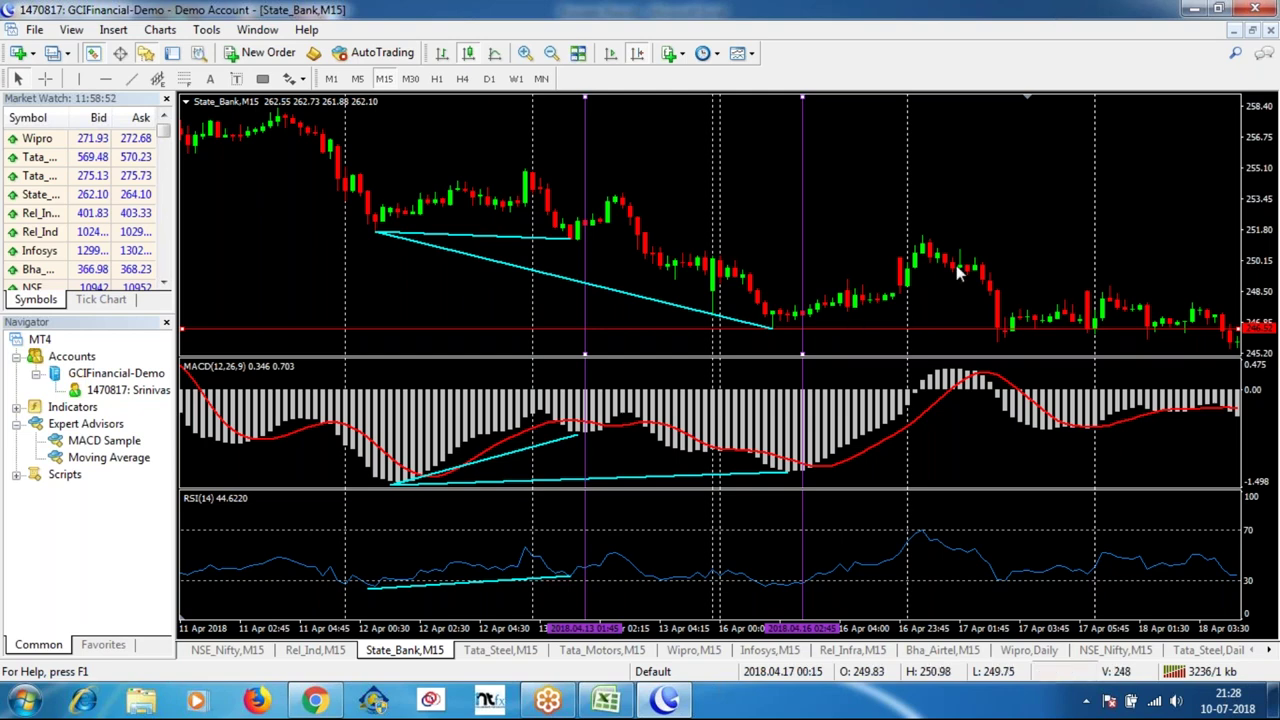
{"action": "left_click", "coordinate": [77, 80]}
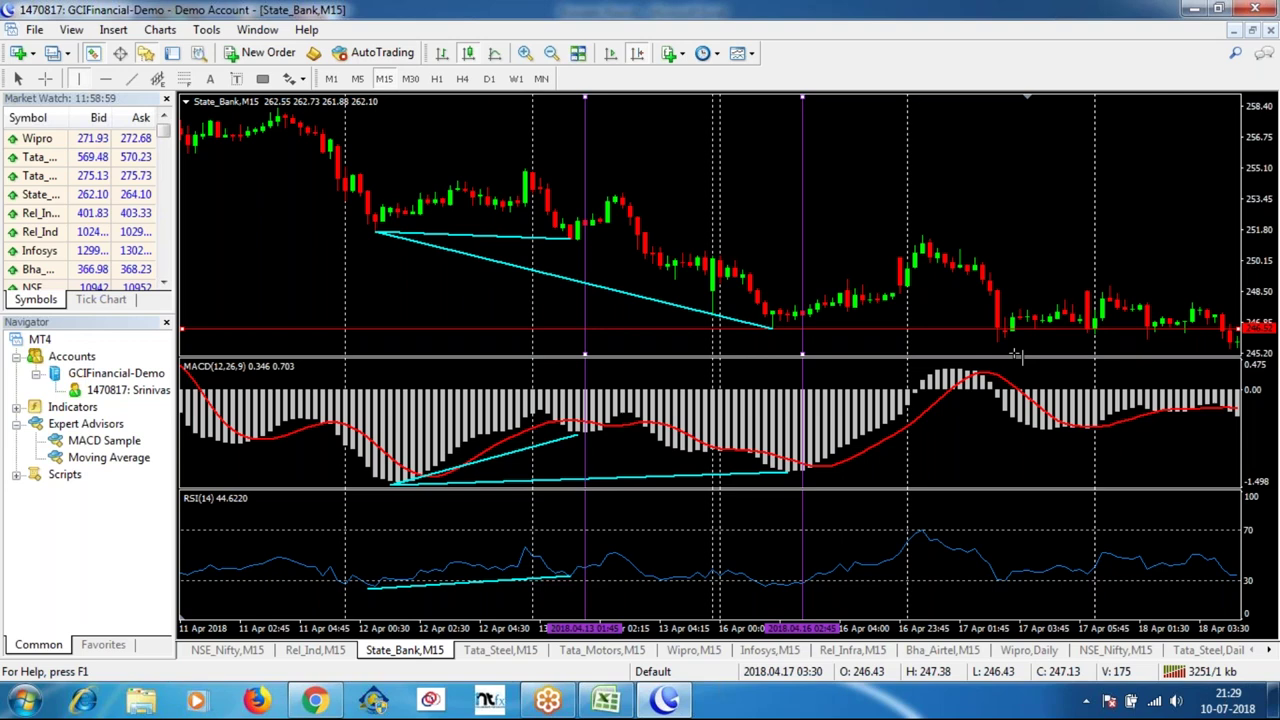
{"action": "left_click", "coordinate": [1012, 322]}
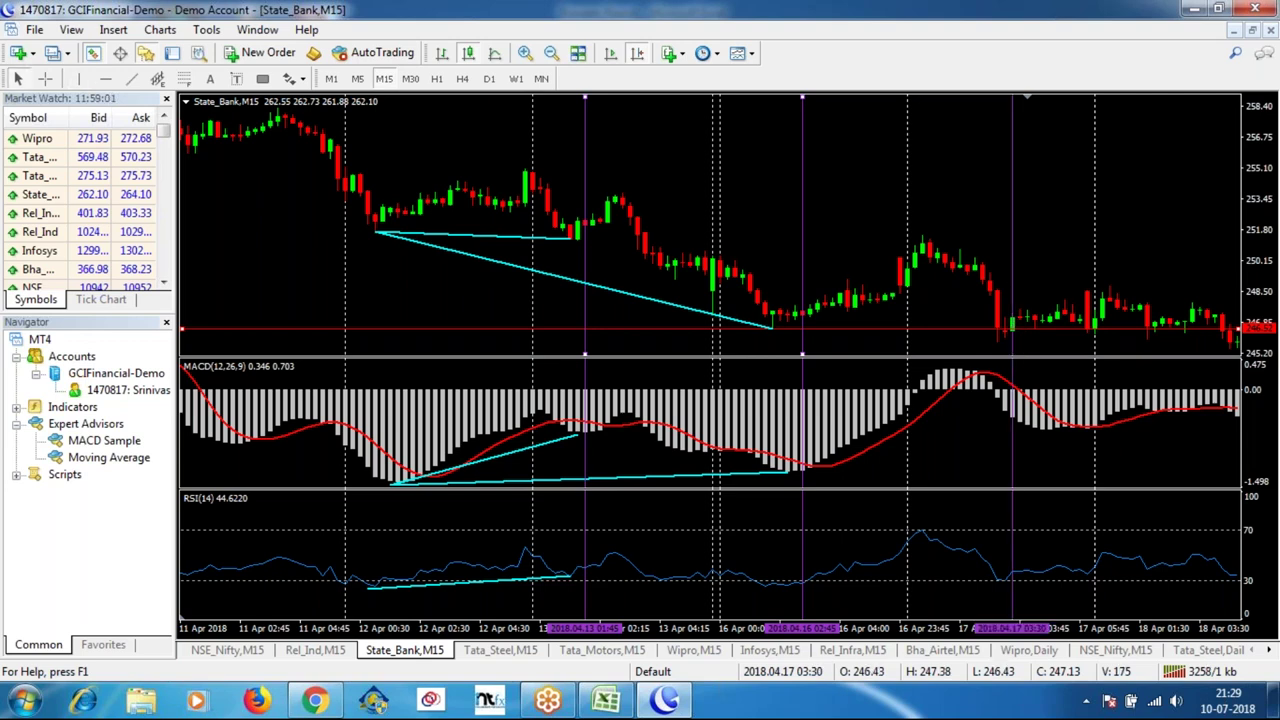
Draw trend lines on the MACD and RSI from the 16 April lows to the 17 April lows.
{"action": "left_click", "coordinate": [131, 78]}
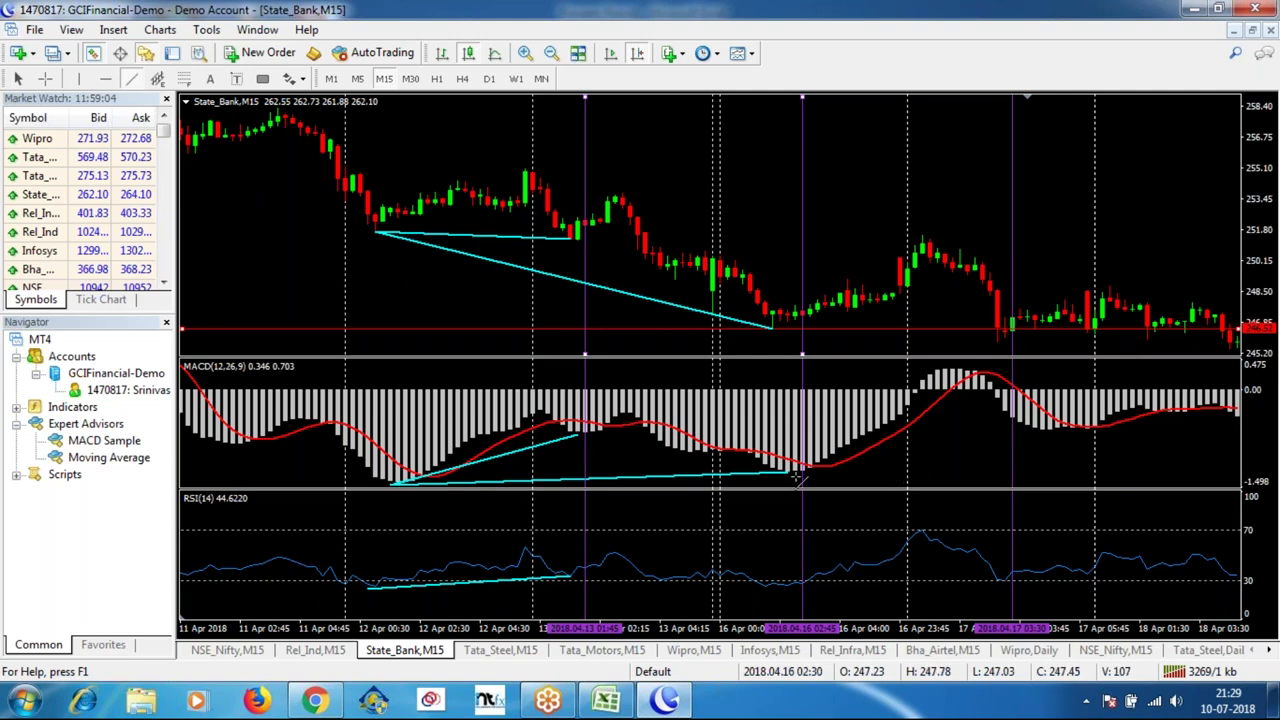
{"action": "left_click_drag", "start_coordinate": [796, 472], "coordinate": [1025, 422]}
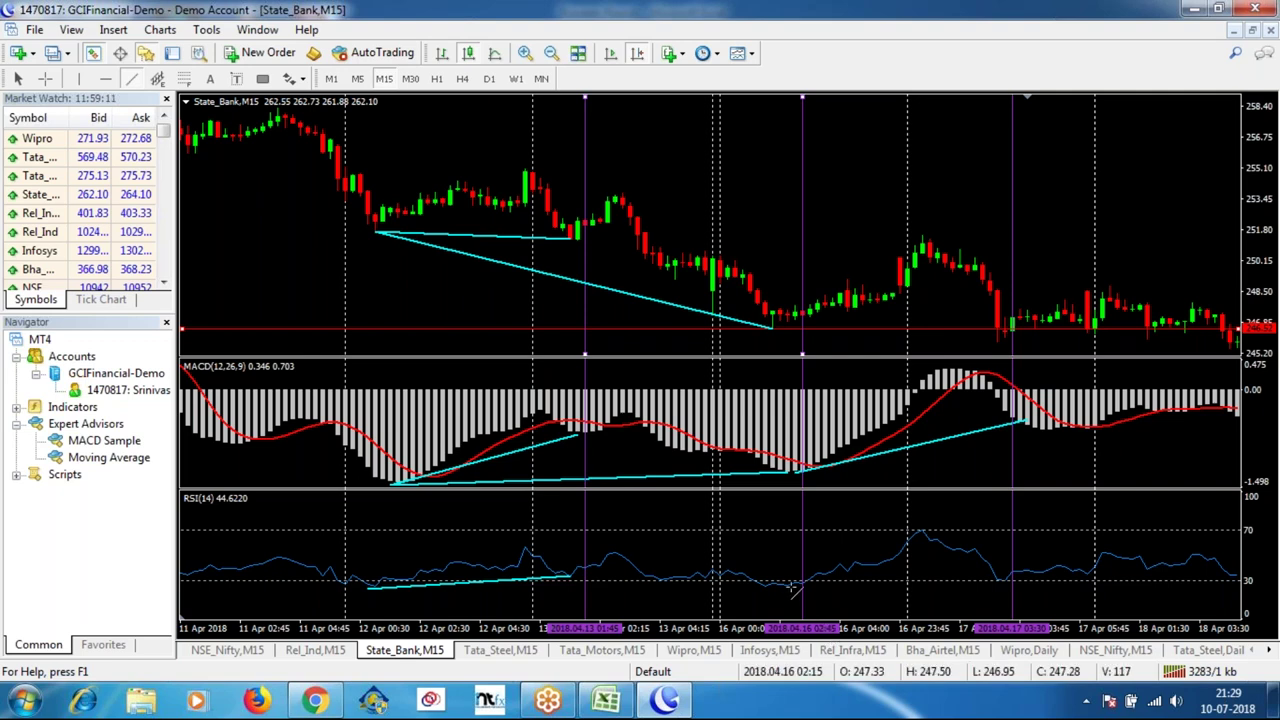
{"action": "left_click_drag", "start_coordinate": [802, 582], "coordinate": [1011, 581]}
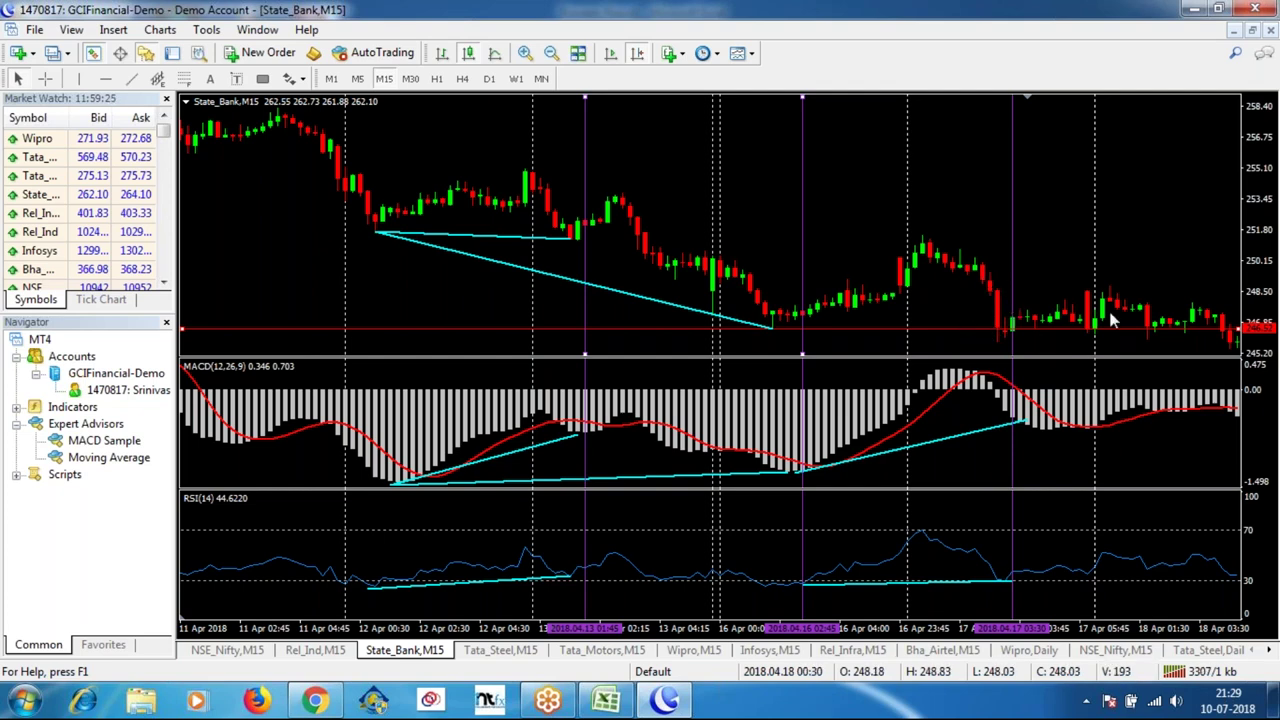
{"action": "mouse_move", "coordinate": [1107, 304]}
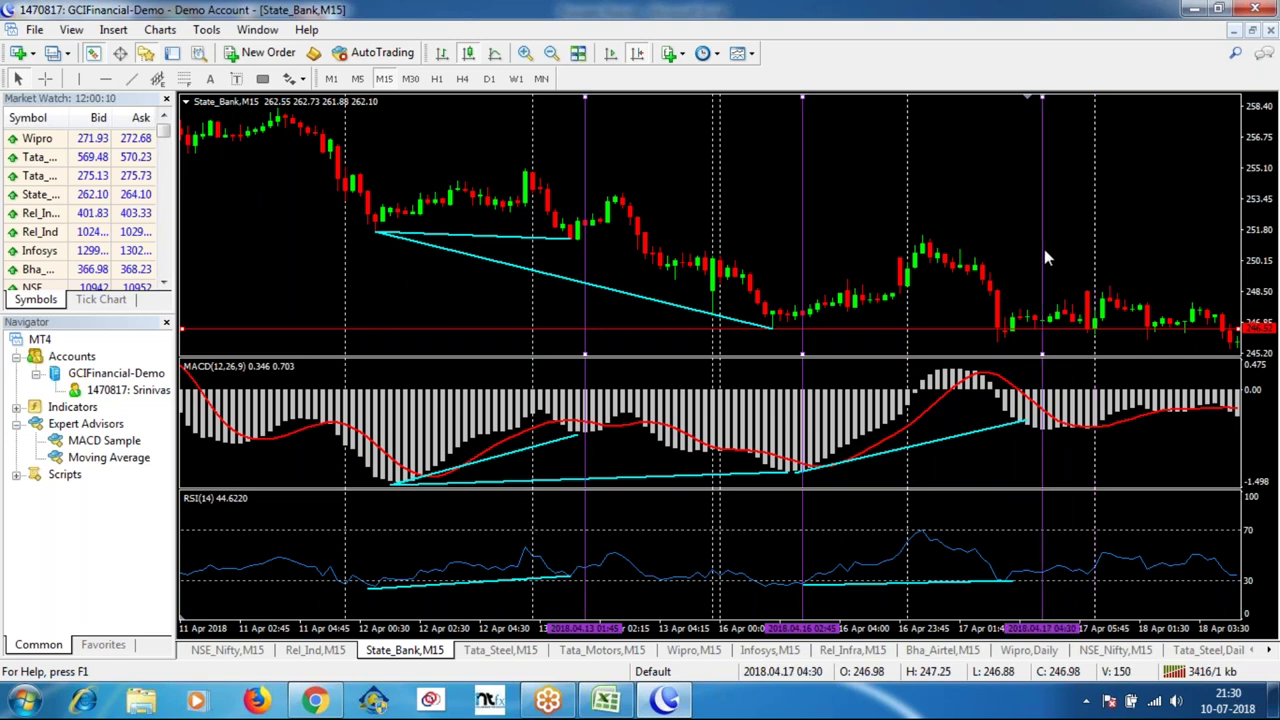
Measure the stop distance and target from the 17 April 03:45 candle and shift the vertical line to 18 April 00:15.
{"action": "middle_click", "coordinate": [1022, 318]}
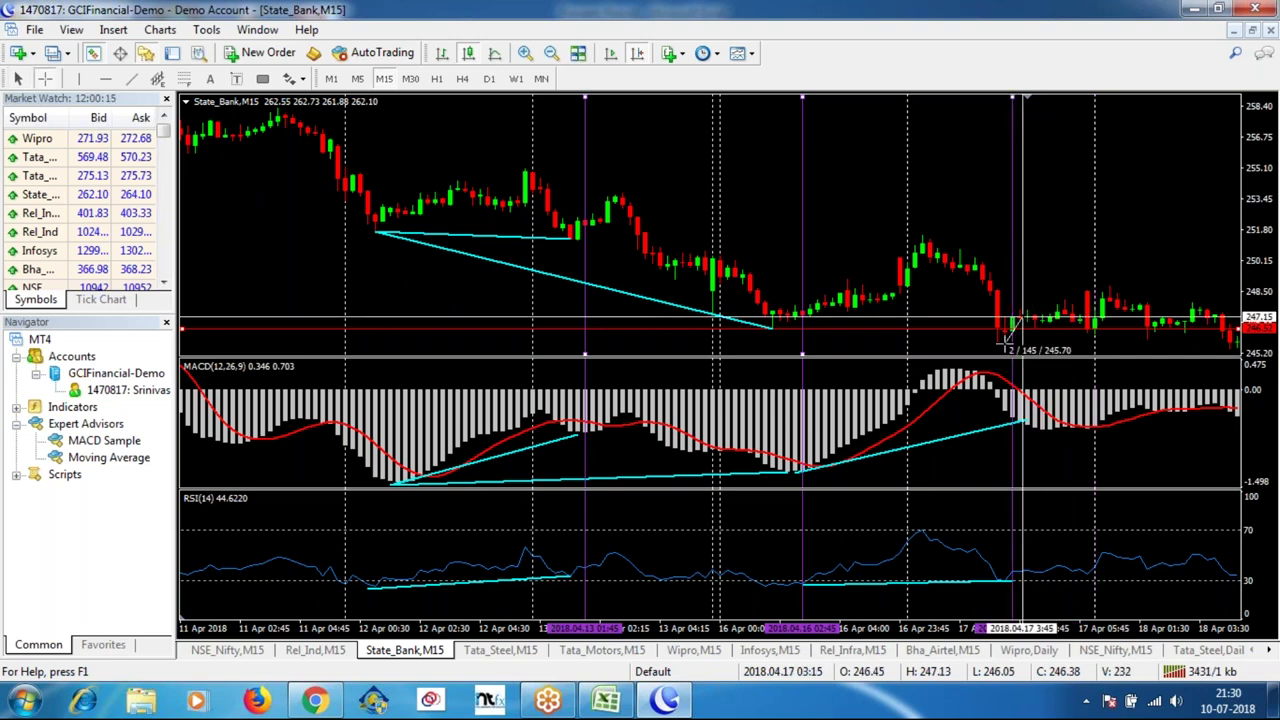
{"action": "left_click_drag", "start_coordinate": [1024, 319], "coordinate": [1115, 286]}
{"action": "left_click_drag", "start_coordinate": [1023, 259], "coordinate": [1100, 264]}
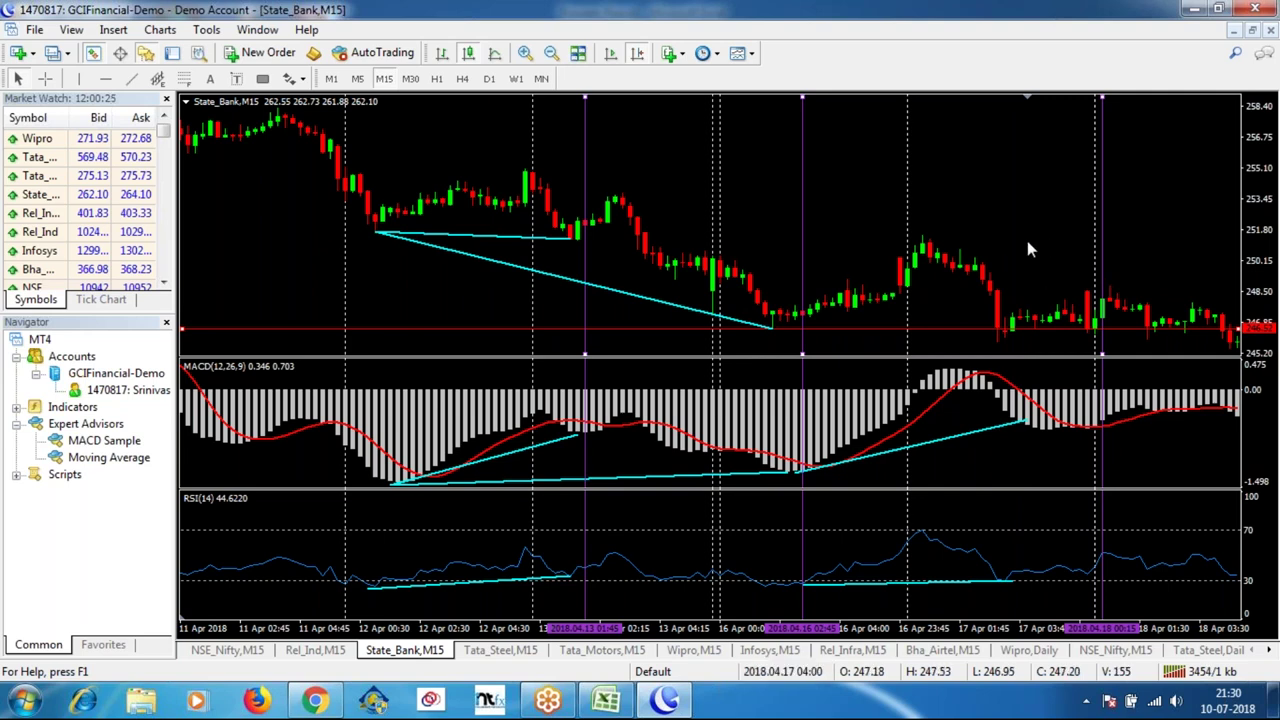
{"action": "left_click_drag", "start_coordinate": [1026, 243], "coordinate": [1011, 246]}
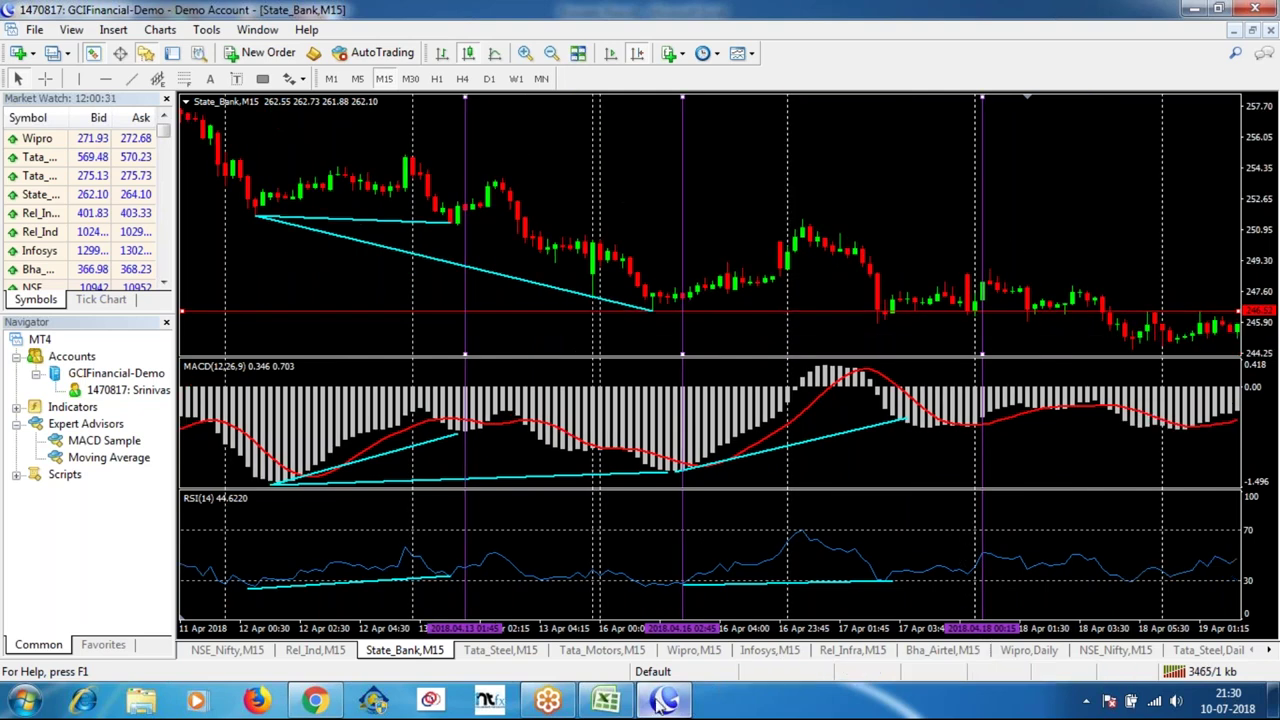
Switch to Excel to check the 18/04/2018 trade's Time, return to MetaTrader 4 and measure the price move after 18 April 00:15.
{"action": "left_click", "coordinate": [605, 700]}
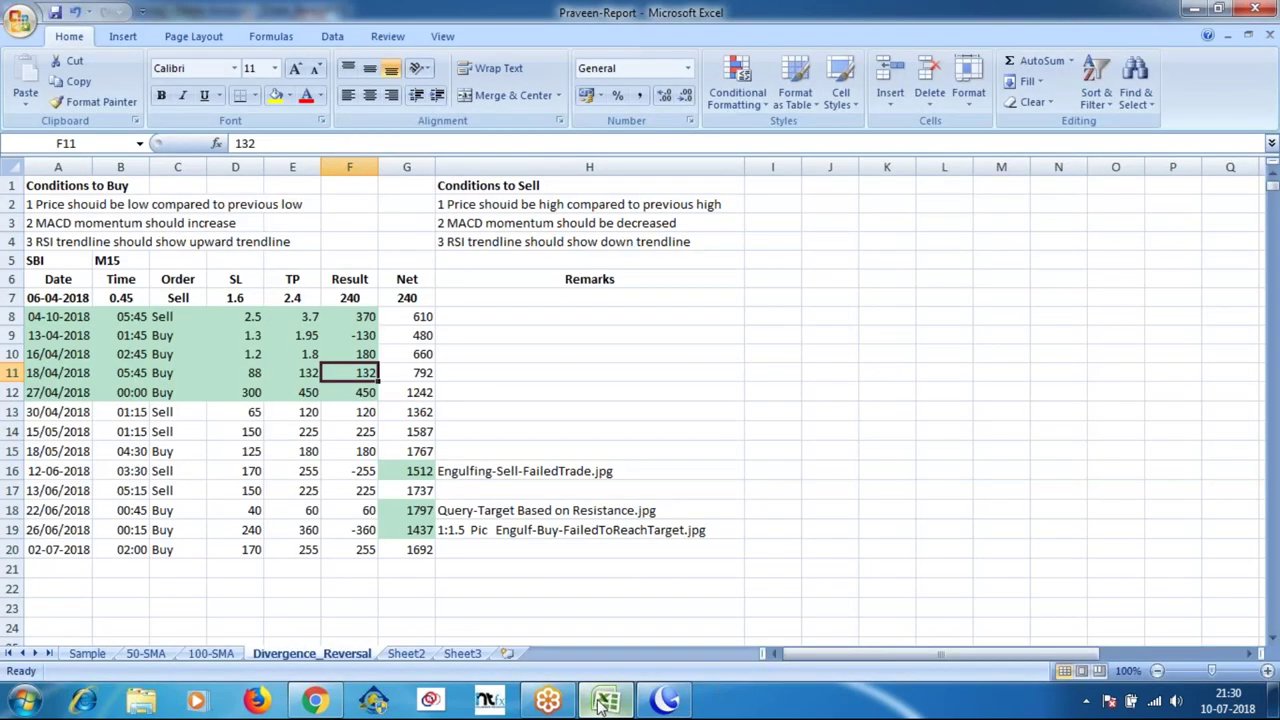
{"action": "left_click", "coordinate": [128, 374]}
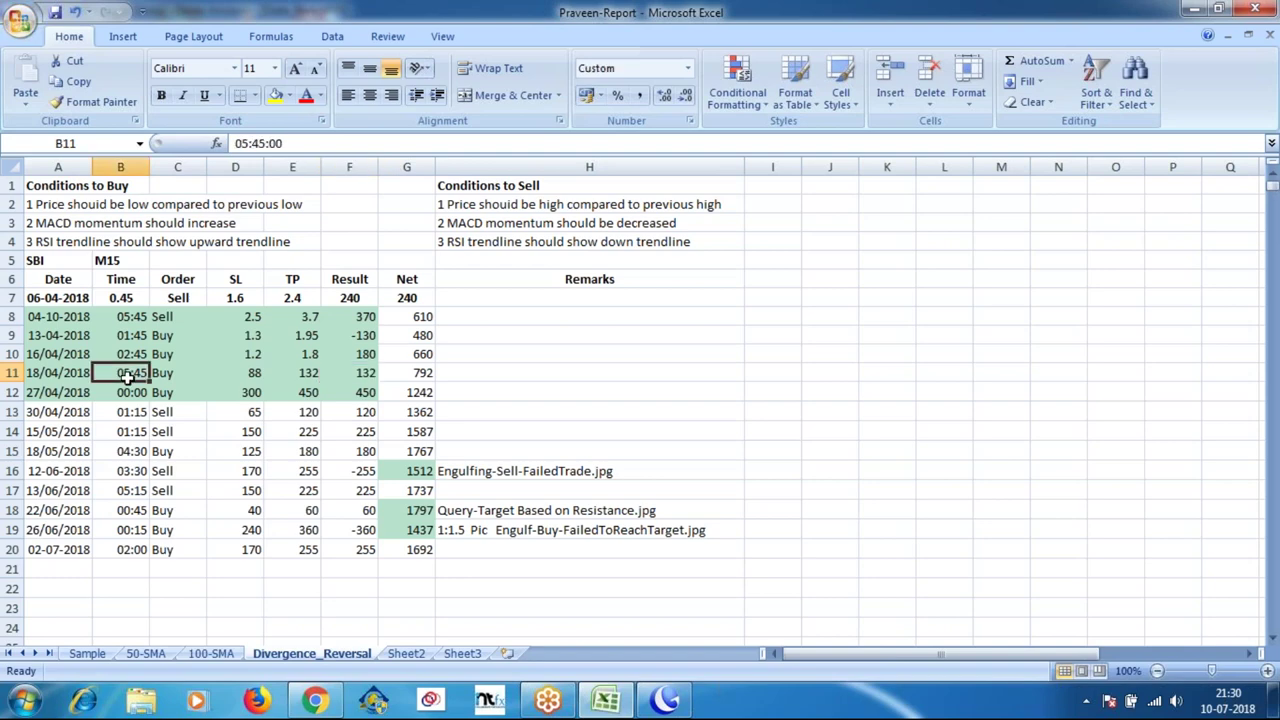
{"action": "left_click", "coordinate": [550, 701]}
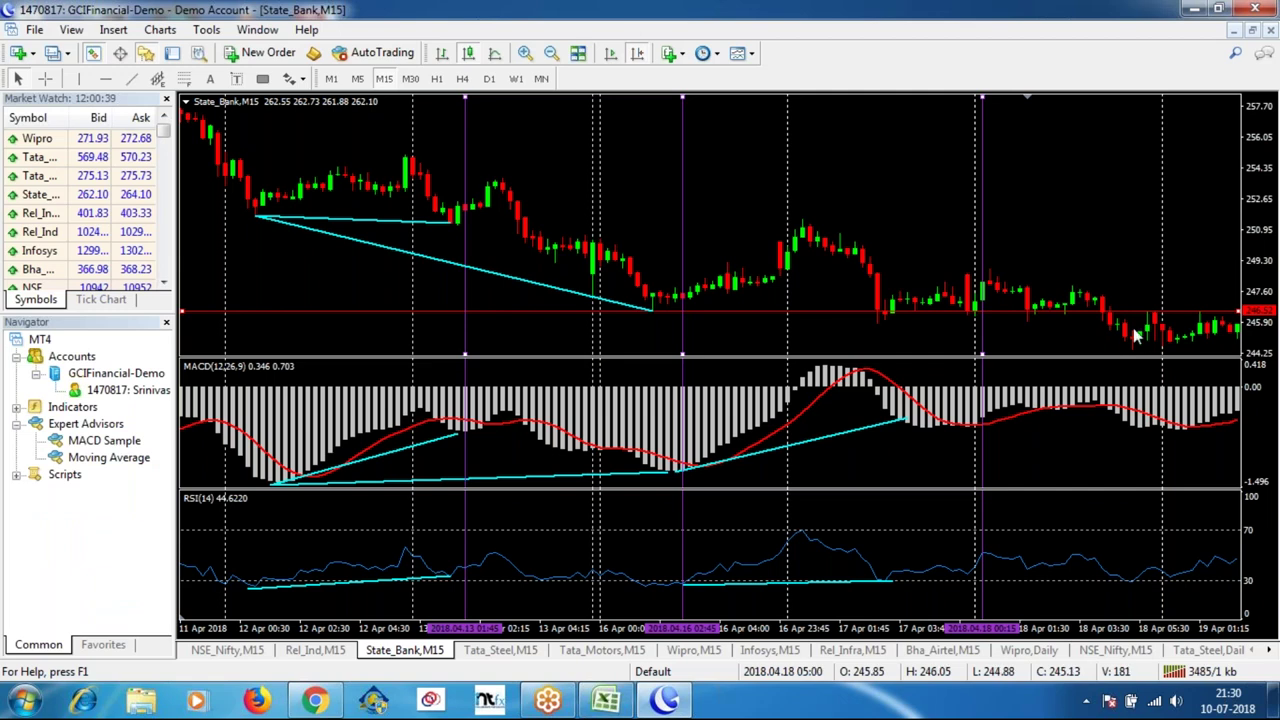
{"action": "mouse_move", "coordinate": [1152, 333]}
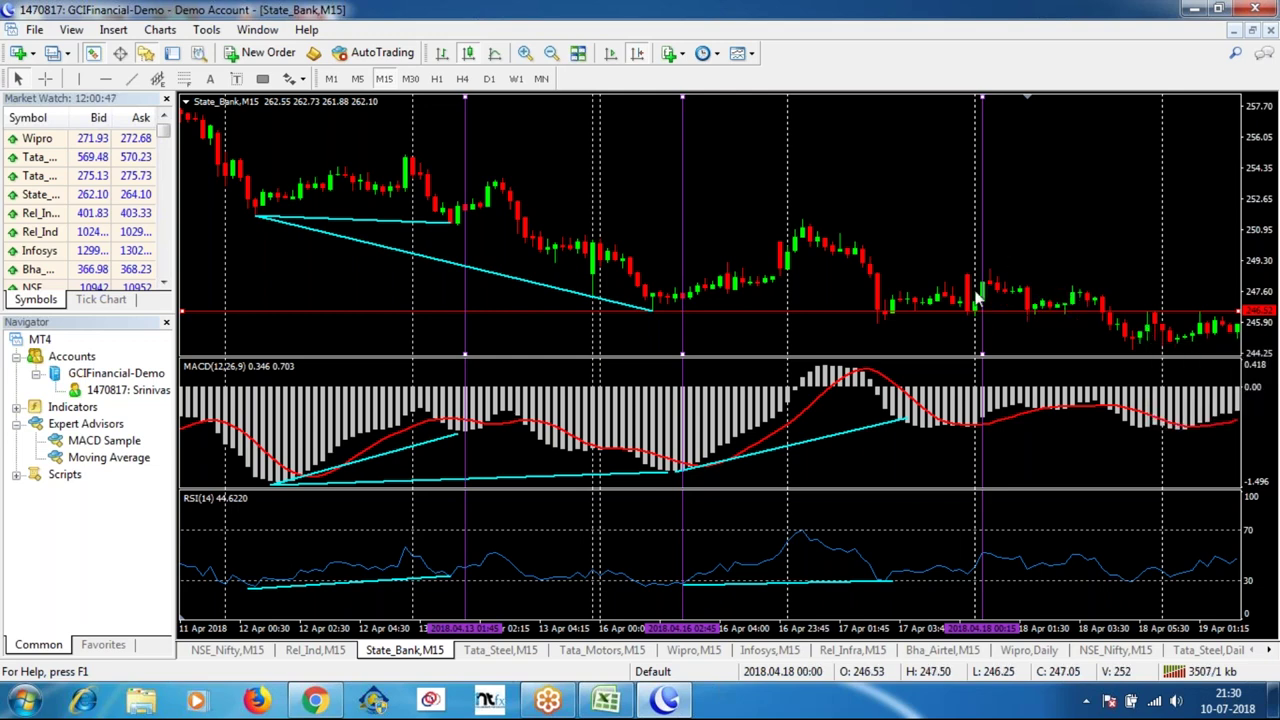
{"action": "middle_click", "coordinate": [1008, 302]}
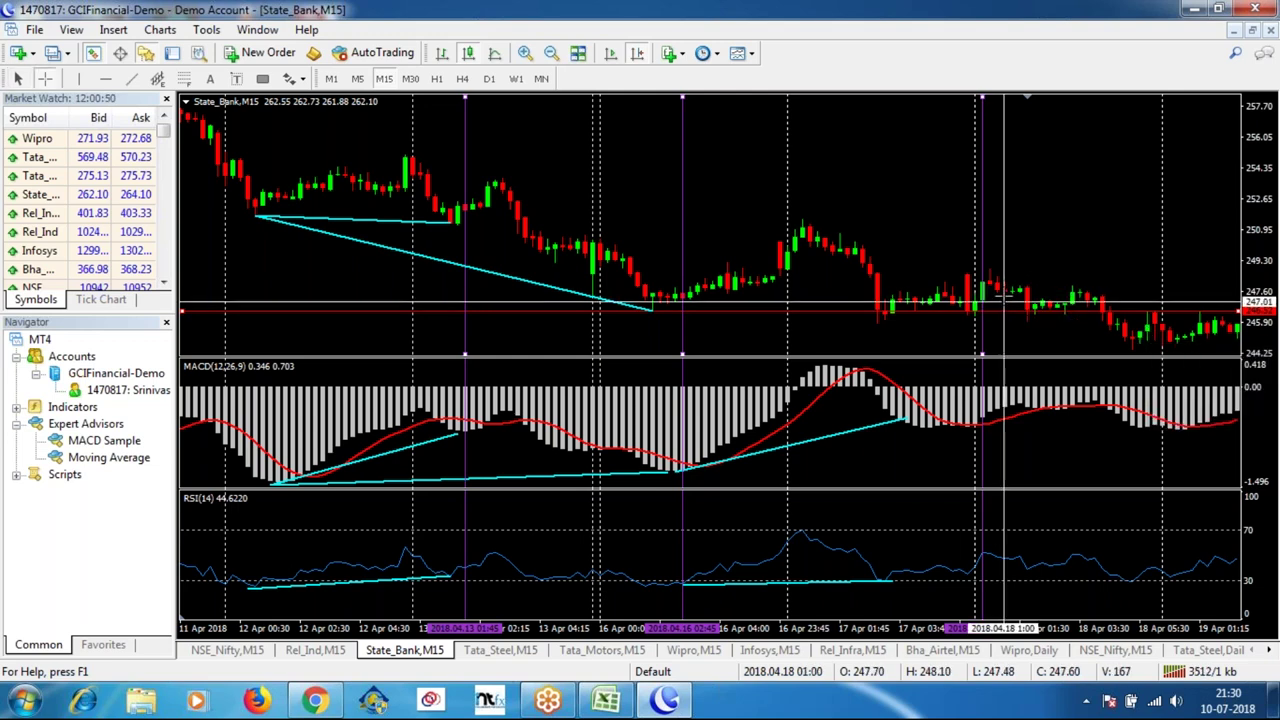
{"action": "left_click_drag", "start_coordinate": [990, 280], "coordinate": [1095, 342]}
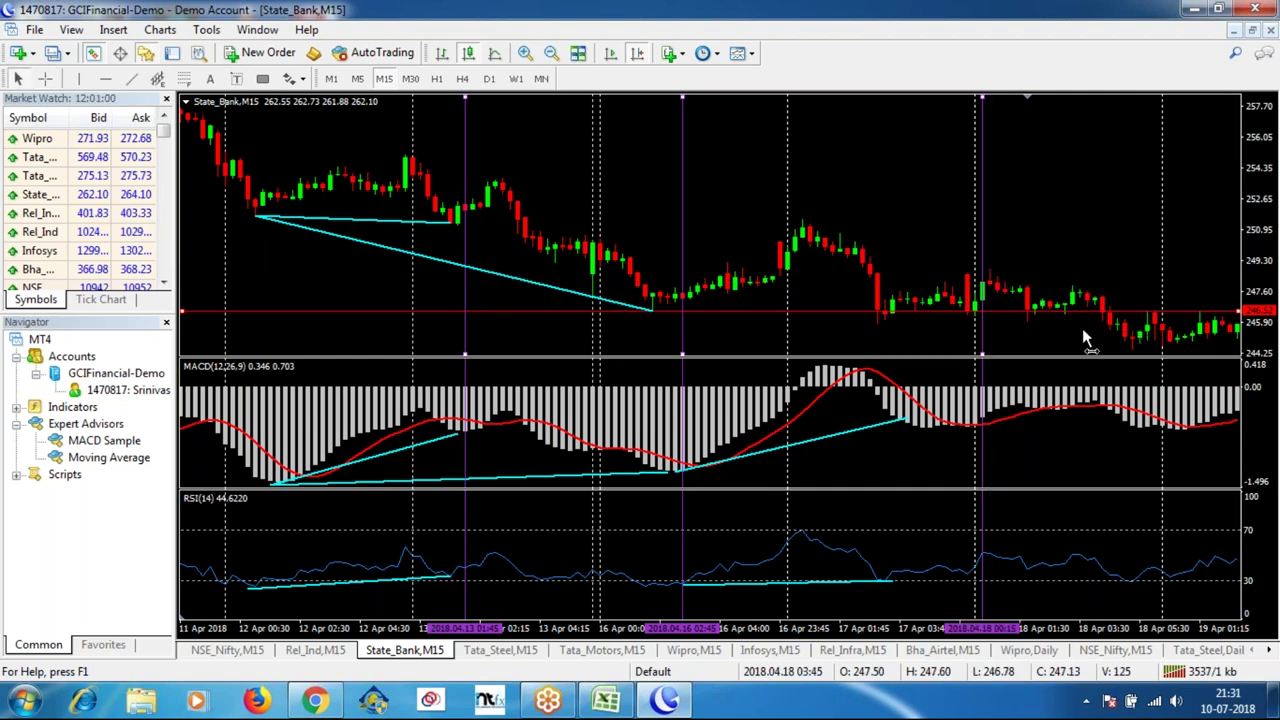
Measure the price distance from the 18 April 05:45 candle to the 19 April high.
{"action": "scroll", "coordinate": [1080, 336], "scroll_direction": "down", "scroll_amount": 1}
{"action": "scroll", "coordinate": [1080, 337], "scroll_direction": "down", "scroll_amount": 1}
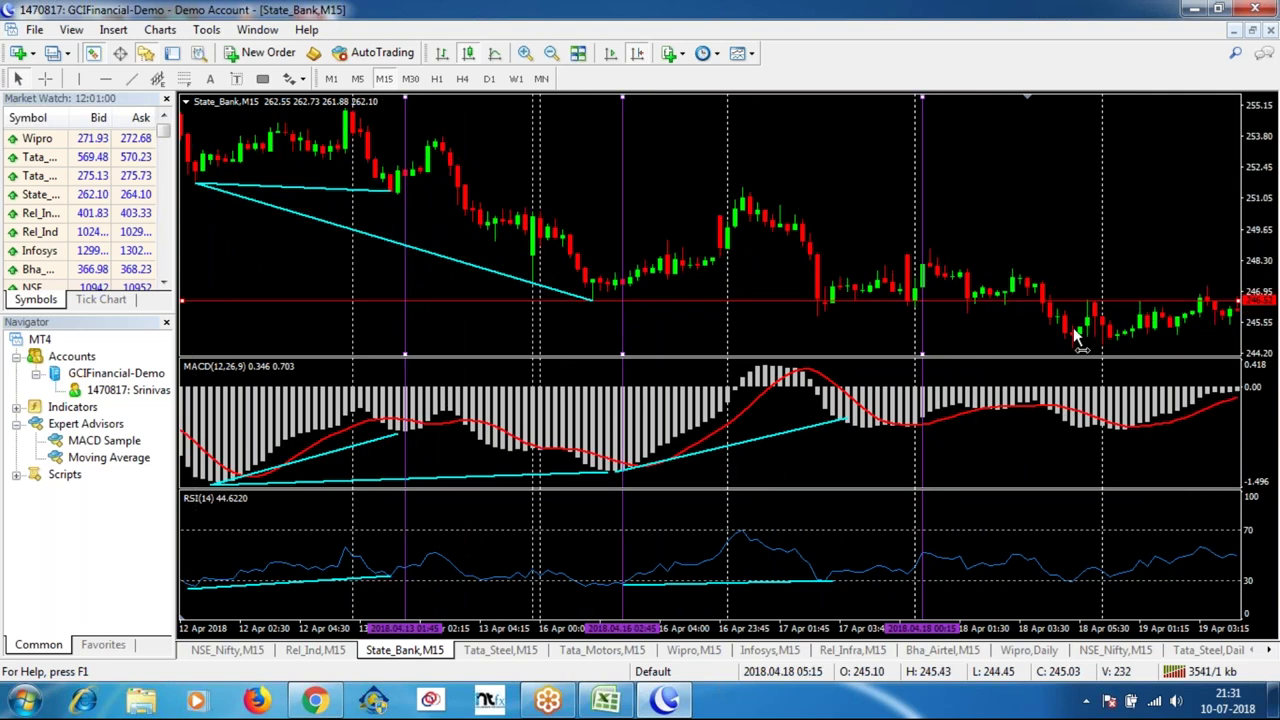
{"action": "scroll", "coordinate": [1078, 338], "scroll_direction": "down", "scroll_amount": 2}
{"action": "key", "text": "ctrl+f"}
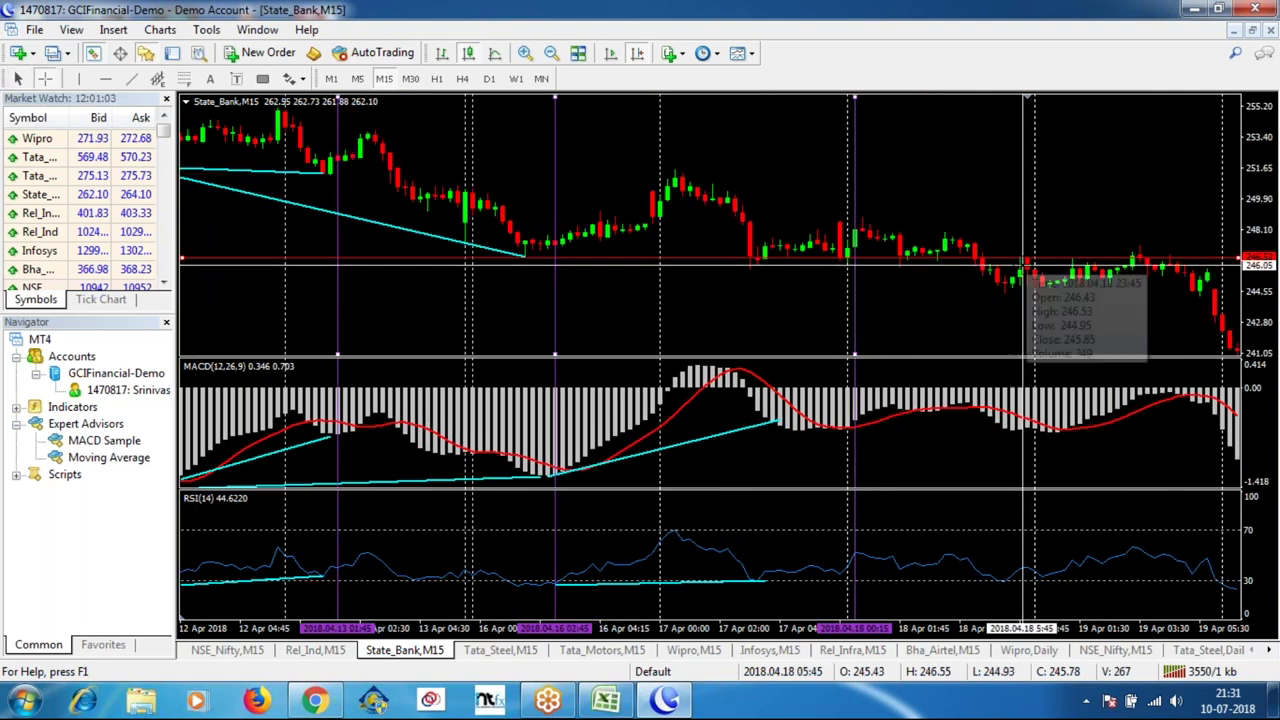
{"action": "left_click_drag", "start_coordinate": [1027, 268], "coordinate": [1155, 247]}
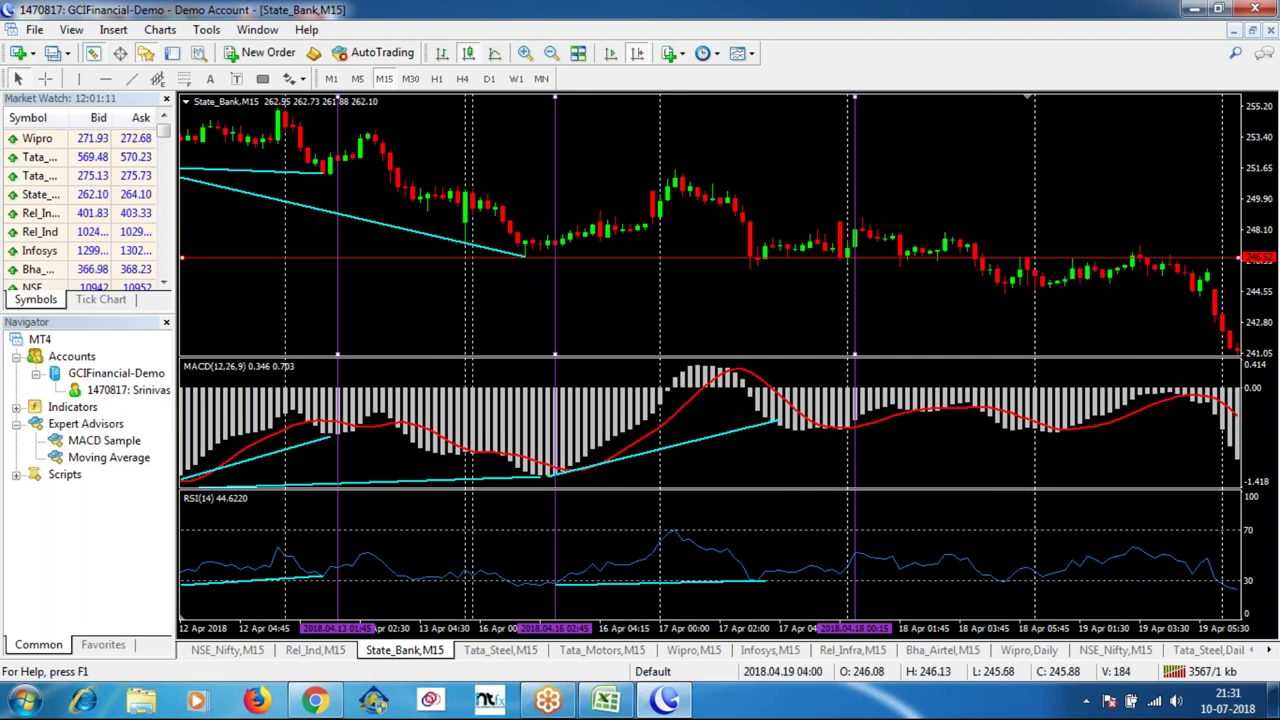
Switch to Excel to check the 18/04/2018 trade's Result, return to MetaTrader 4 and inspect the 18 April 05:45 candle.
{"action": "left_click", "coordinate": [615, 702]}
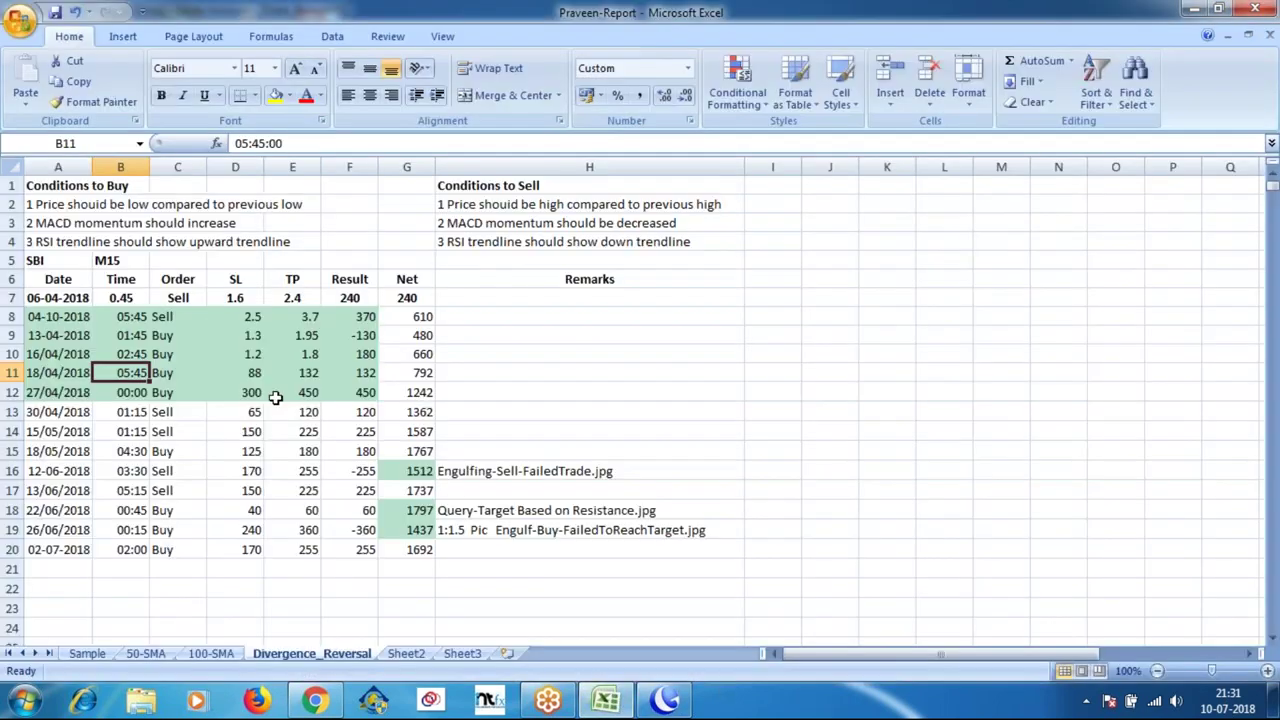
{"action": "left_click", "coordinate": [340, 374]}
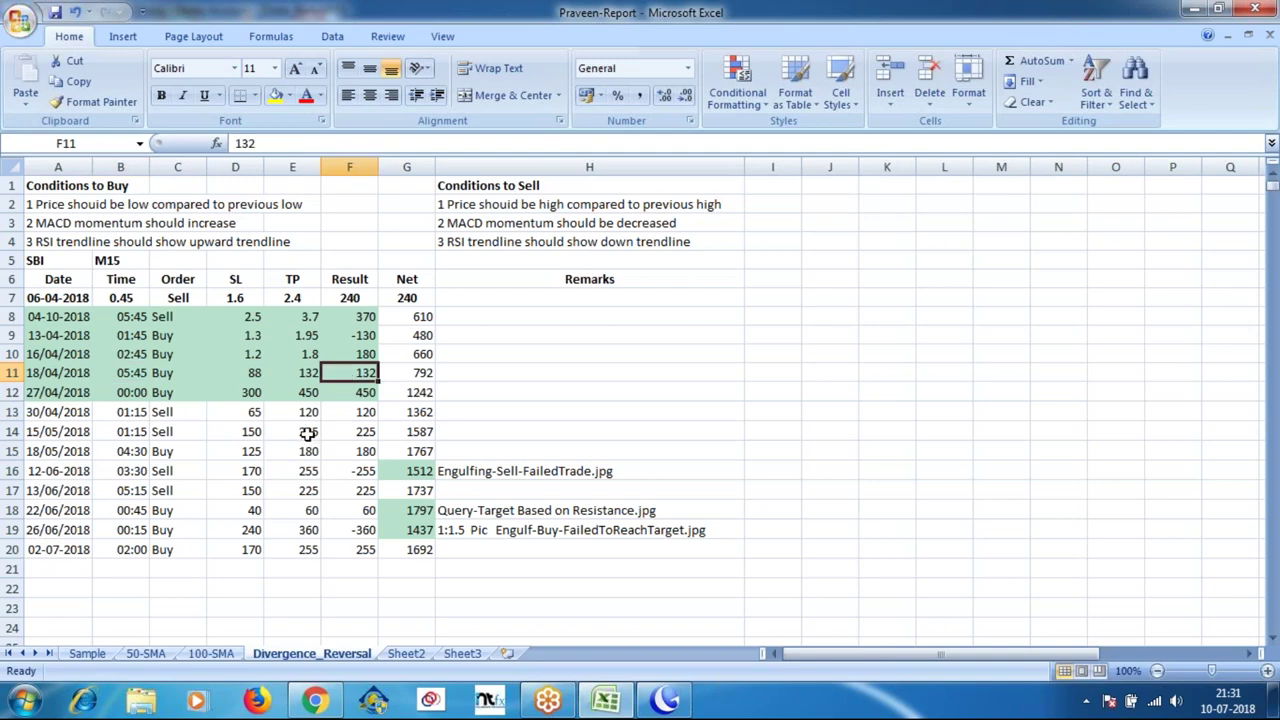
{"action": "left_click", "coordinate": [547, 703]}
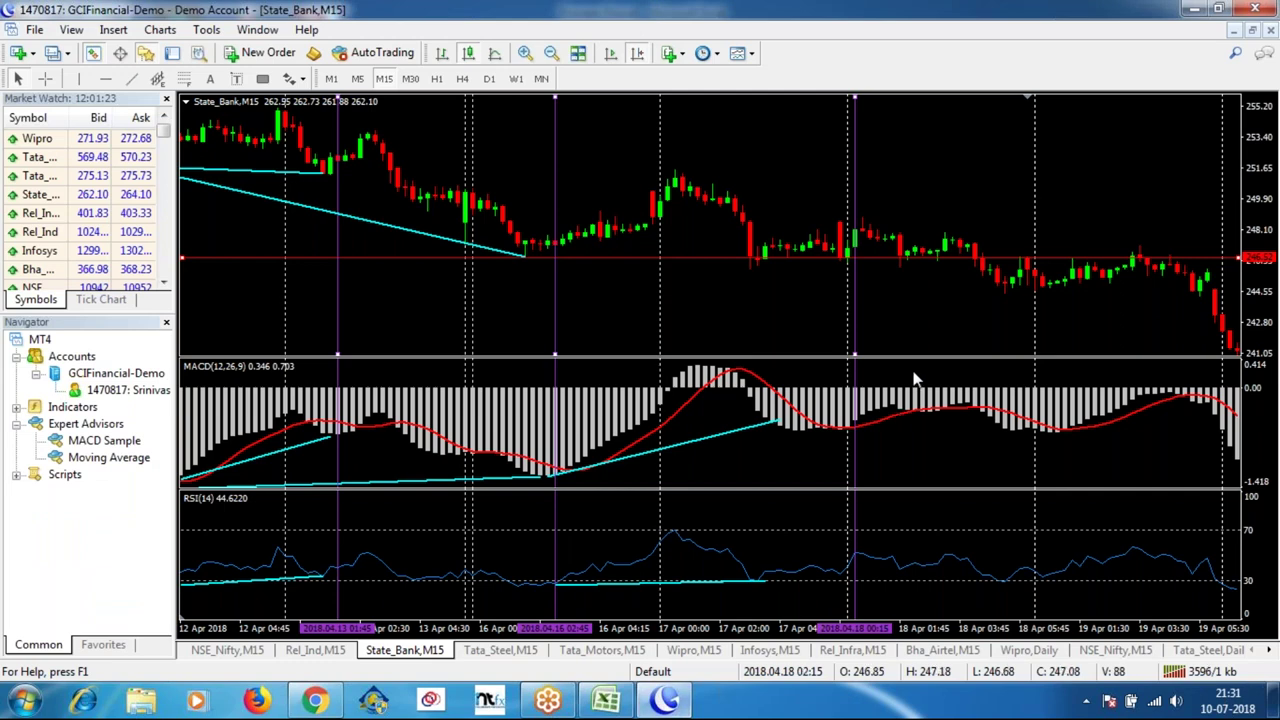
{"action": "middle_click", "coordinate": [1033, 318]}
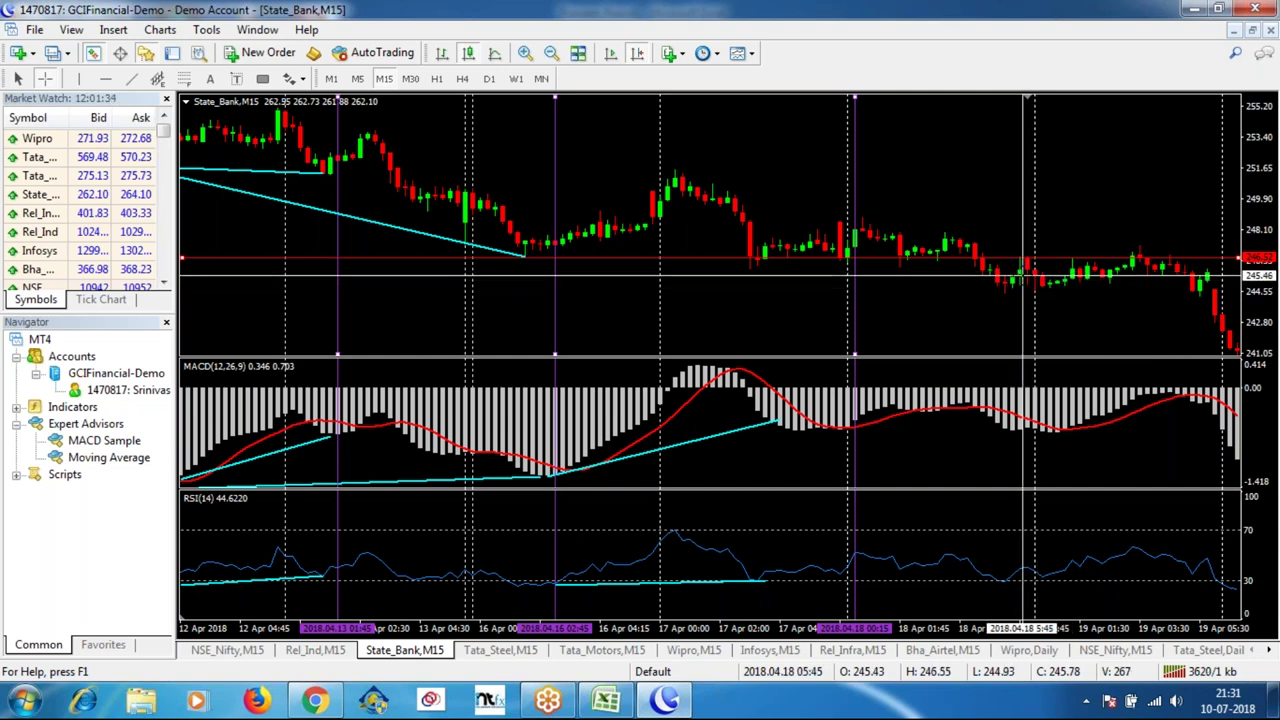
{"action": "mouse_move", "coordinate": [1028, 269]}
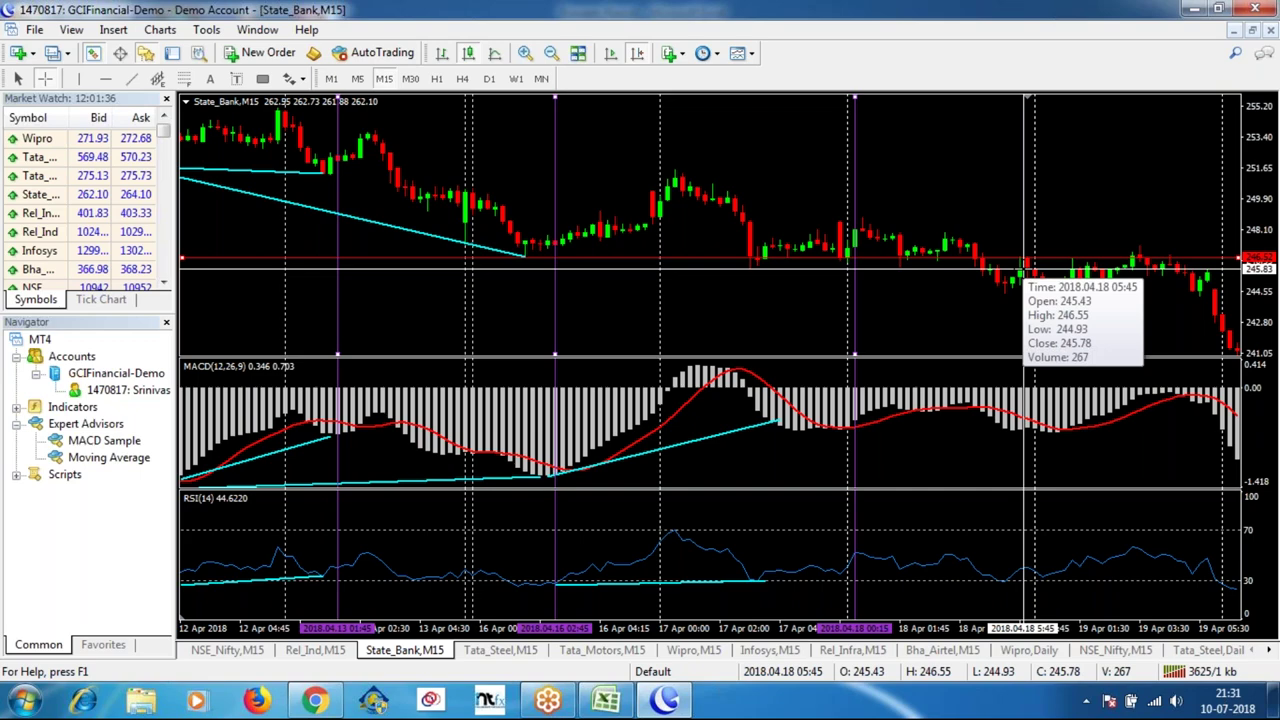
Switch to Excel to check the 18/04/2018 trade's SL, return to MetaTrader 4 and examine the 18 April 23:45 candle.
{"action": "left_click", "coordinate": [607, 705]}
{"action": "key", "text": "Left"}
{"action": "key", "text": "Left"}
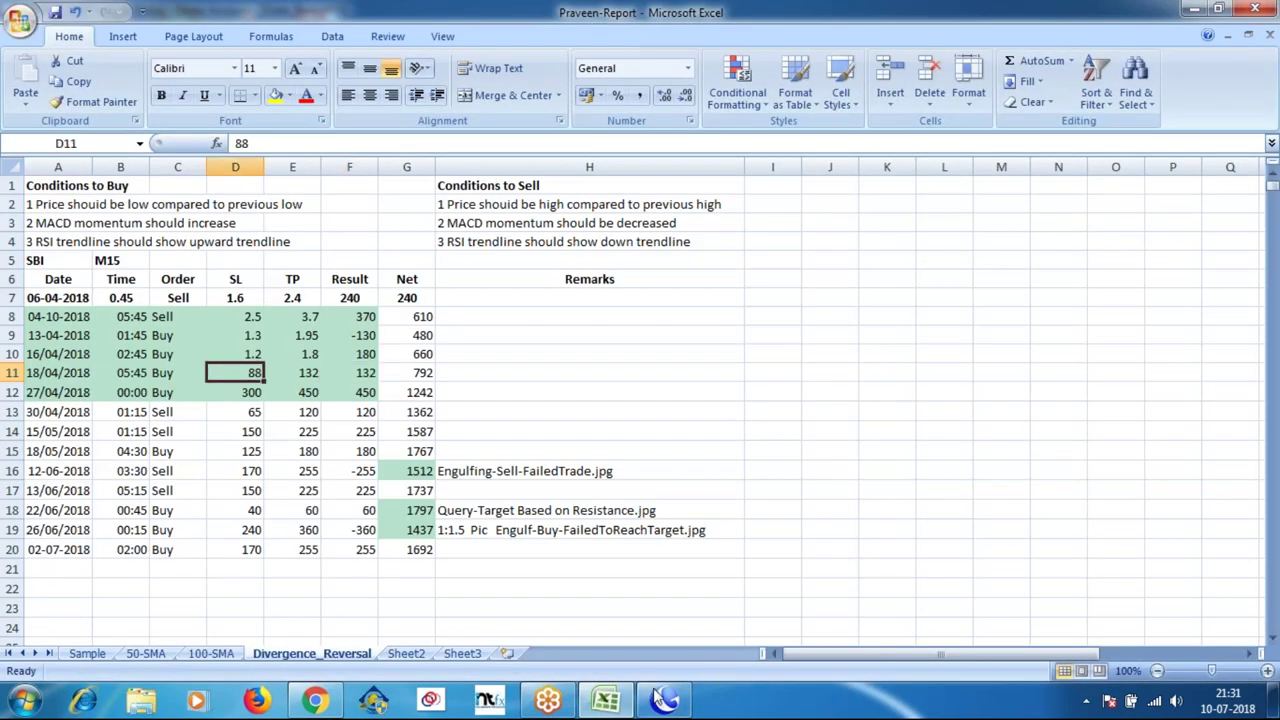
{"action": "left_click", "coordinate": [664, 700]}
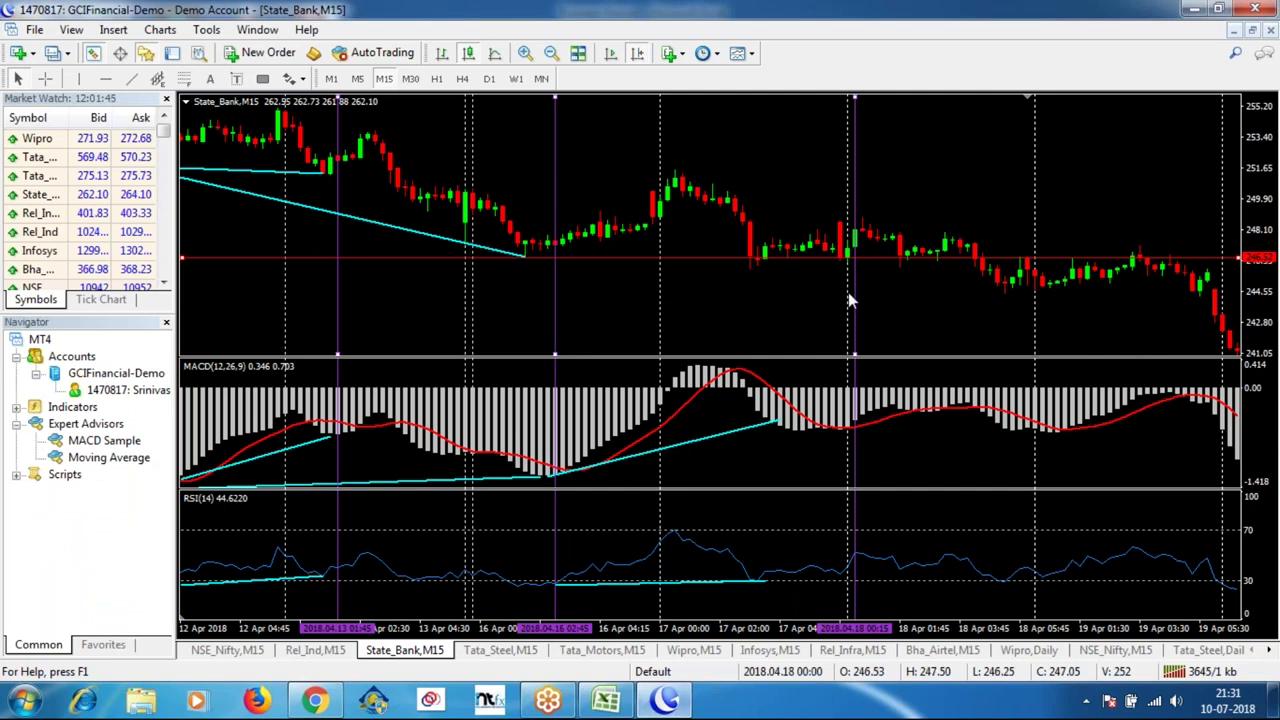
{"action": "mouse_move", "coordinate": [1027, 259]}
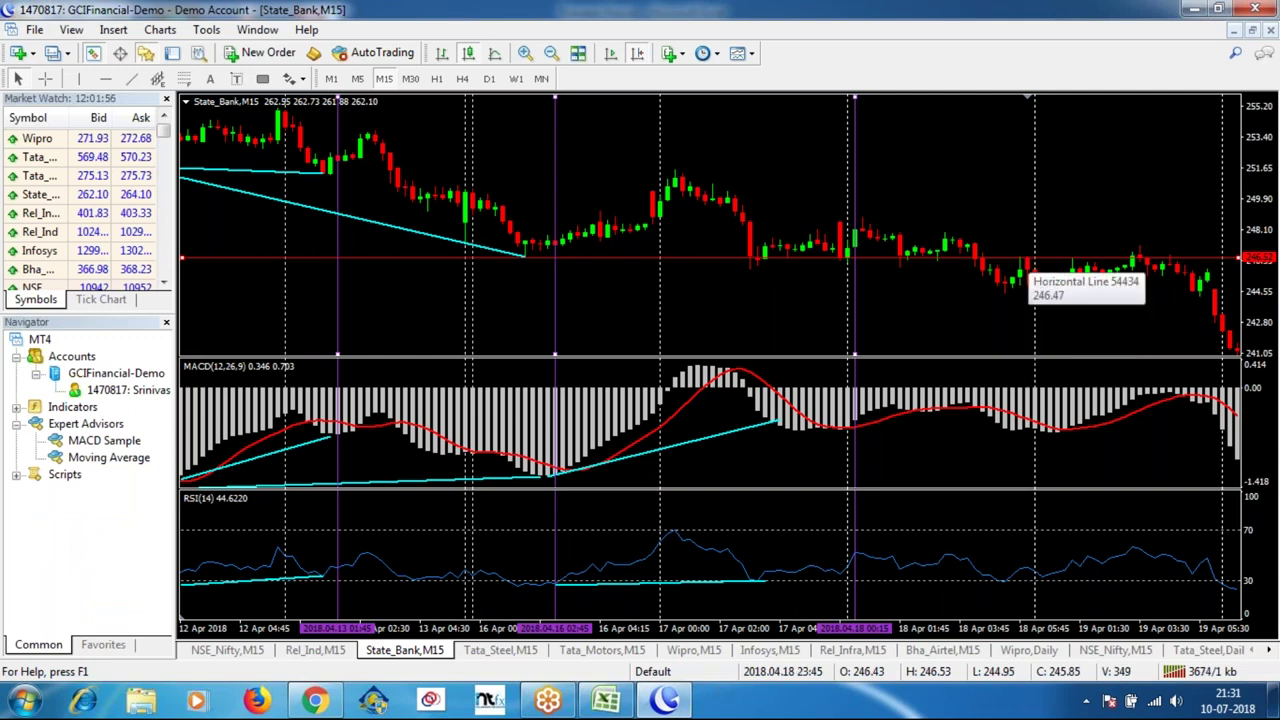
Measure the stop distance from the 18 April 23:45 and 05:45 candles to the low, and the distance to the 19 April high.
{"action": "middle_click", "coordinate": [1030, 259]}
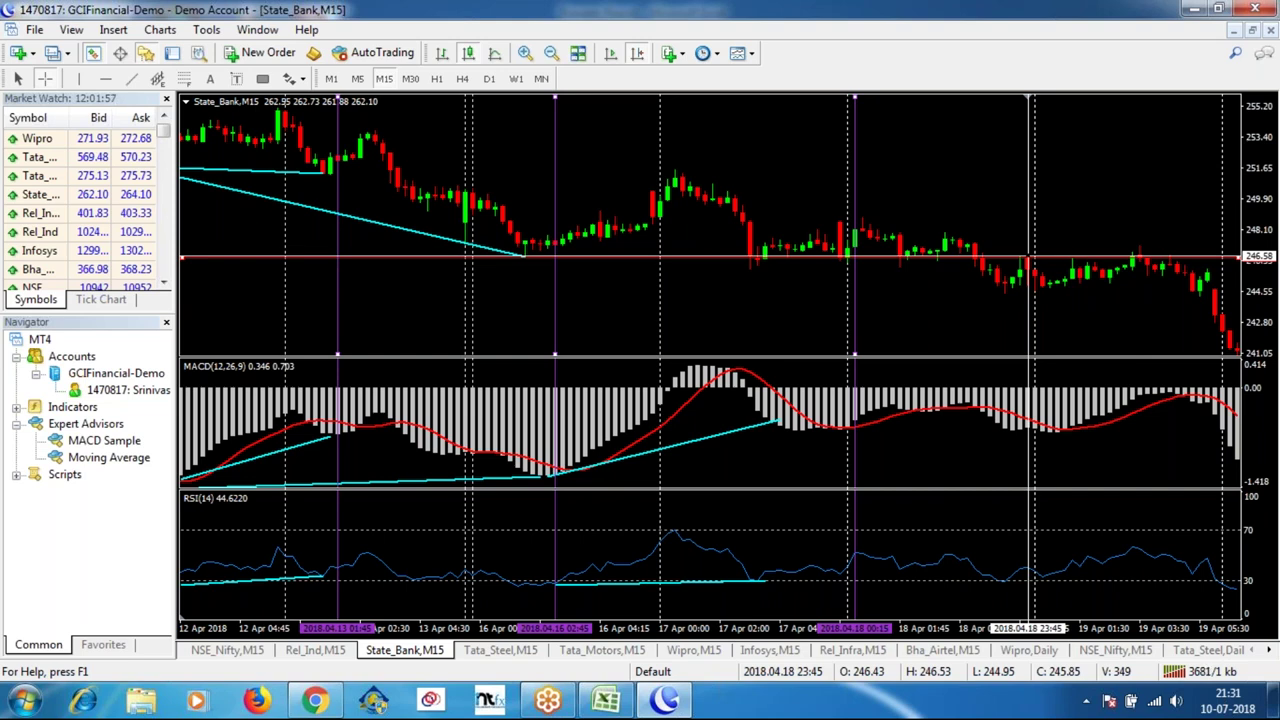
{"action": "left_click_drag", "start_coordinate": [1030, 259], "coordinate": [1017, 289]}
{"action": "middle_click", "coordinate": [1010, 298]}
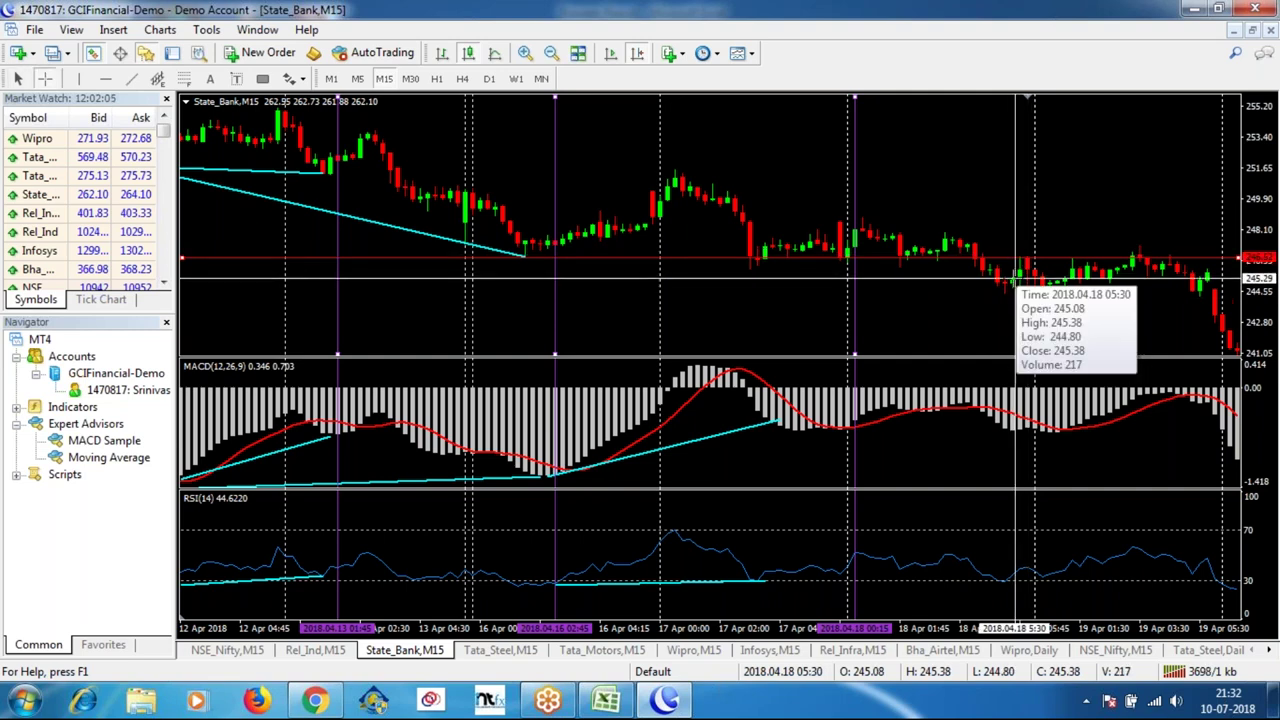
{"action": "left_click_drag", "start_coordinate": [1020, 279], "coordinate": [1015, 291]}
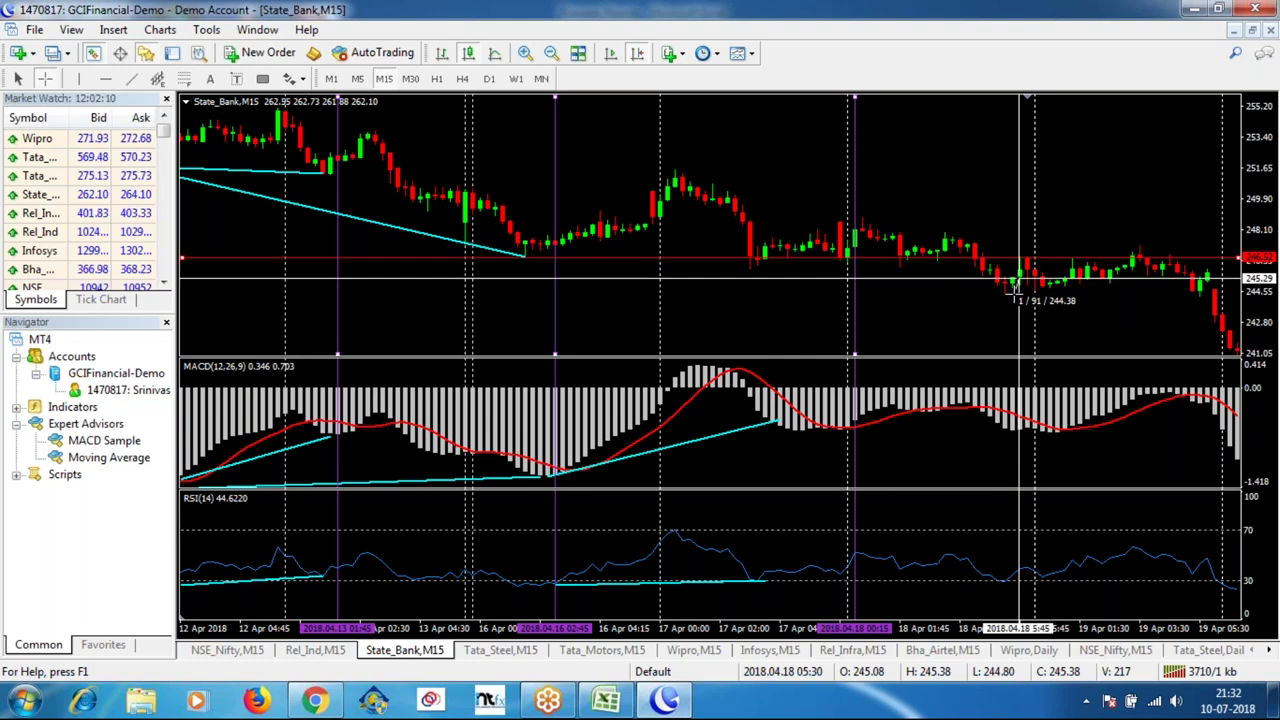
{"action": "left_click_drag", "start_coordinate": [1015, 291], "coordinate": [1150, 253]}
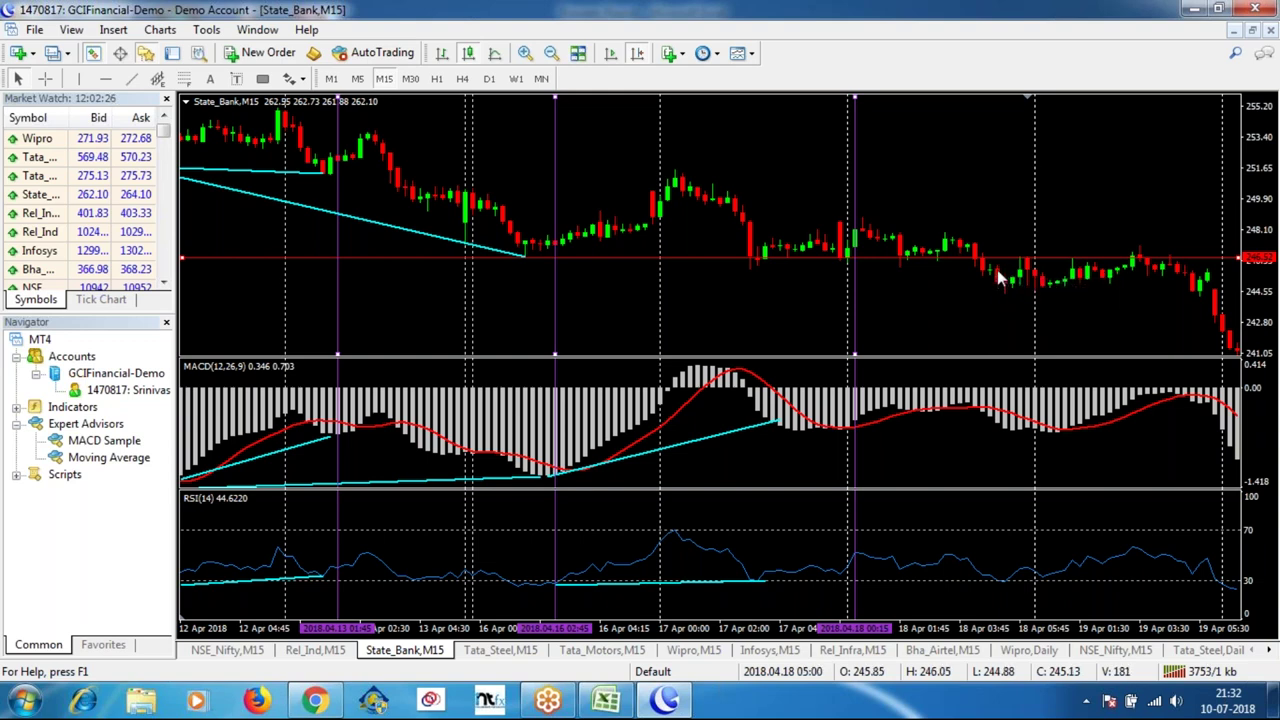
Compare the 18 April 05:45 and 23:45 candles and measure the target distance above the 23:45 candle.
{"action": "mouse_move", "coordinate": [1006, 289]}
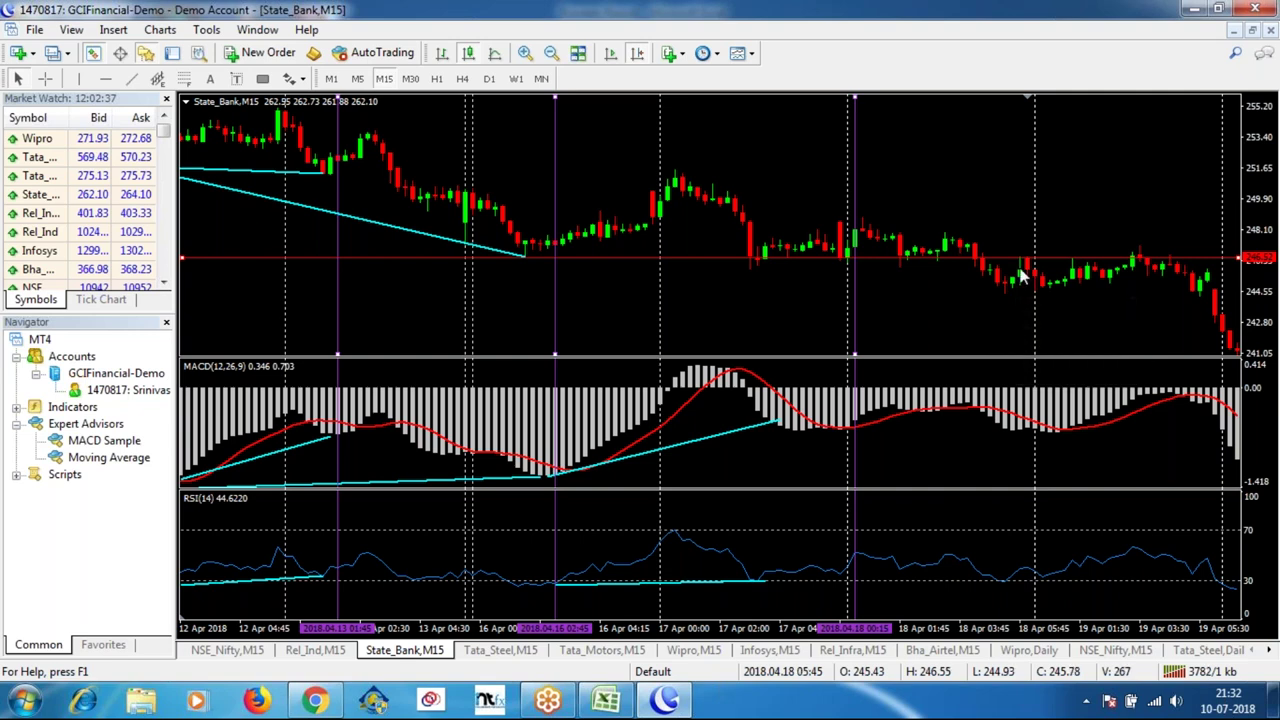
{"action": "middle_click", "coordinate": [1026, 270]}
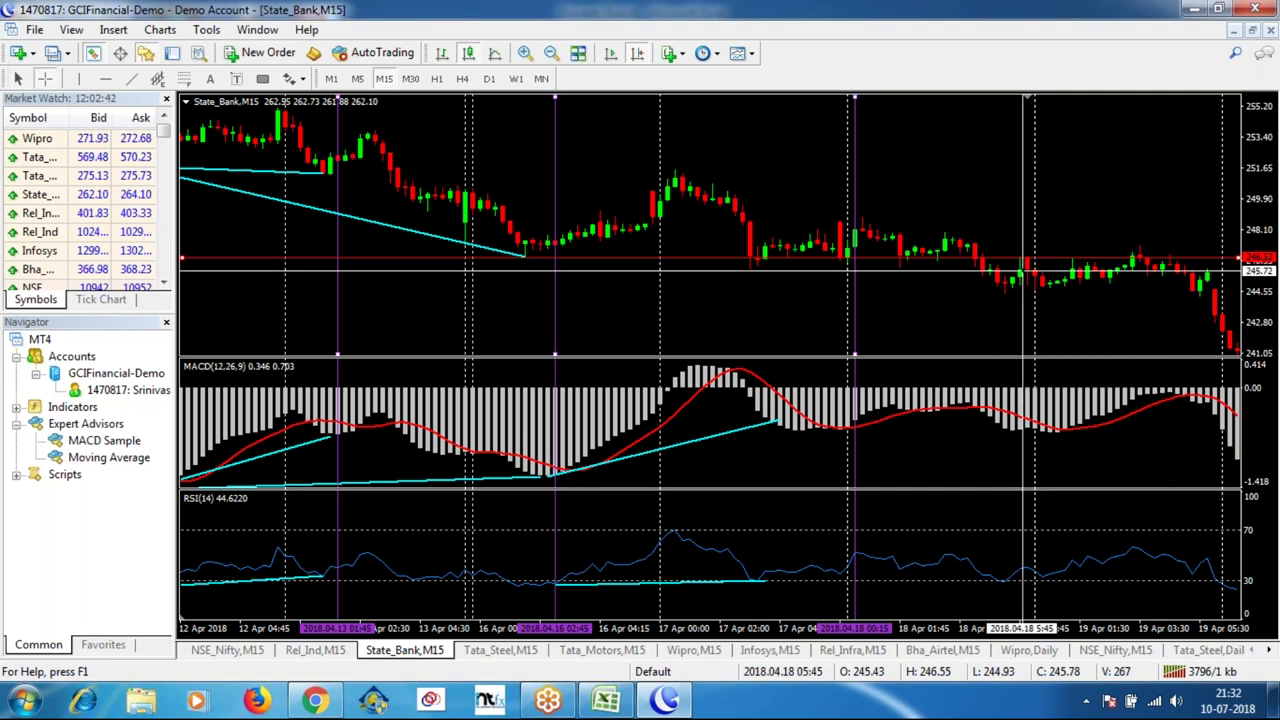
{"action": "middle_click", "coordinate": [1030, 263]}
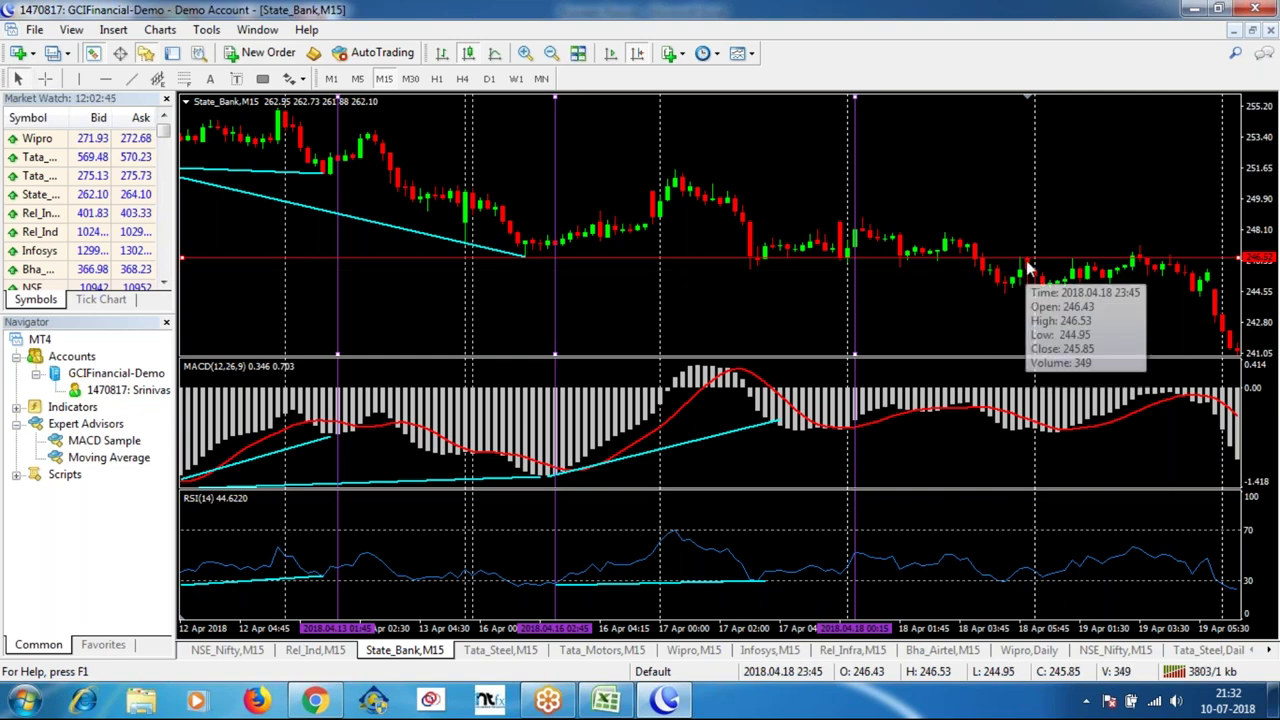
{"action": "middle_click", "coordinate": [1030, 263]}
{"action": "left_click_drag", "start_coordinate": [1028, 259], "coordinate": [1128, 206]}
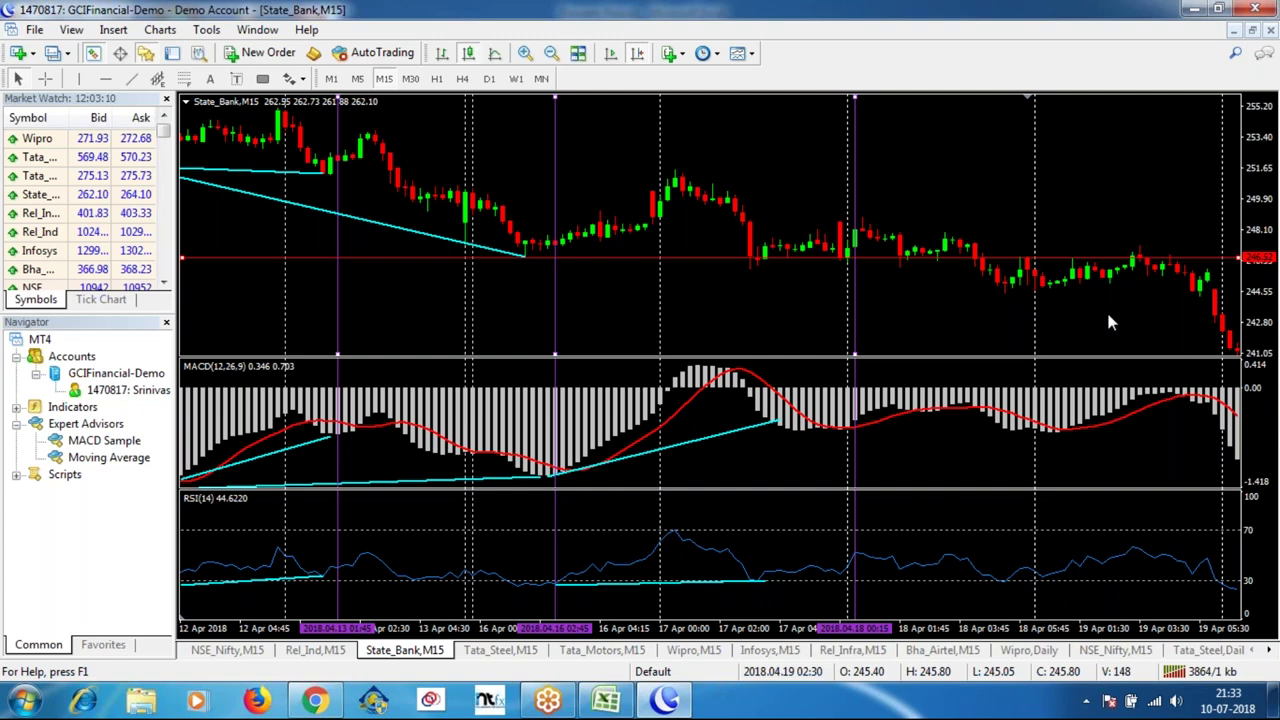
Move the horizontal line down to the 18 April 05:15 low and inspect the 19 April 05:45 candle.
{"action": "left_click_drag", "start_coordinate": [1100, 258], "coordinate": [1081, 300]}
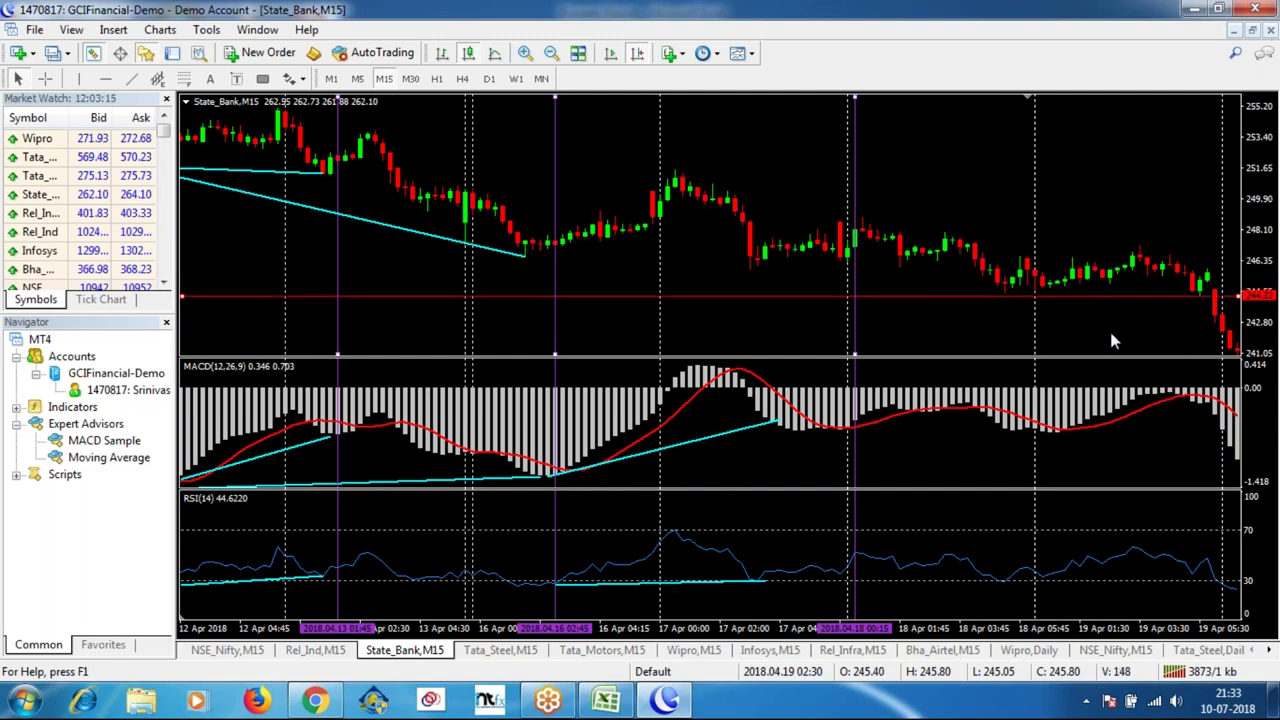
{"action": "left_click_drag", "start_coordinate": [1229, 337], "coordinate": [1089, 337]}
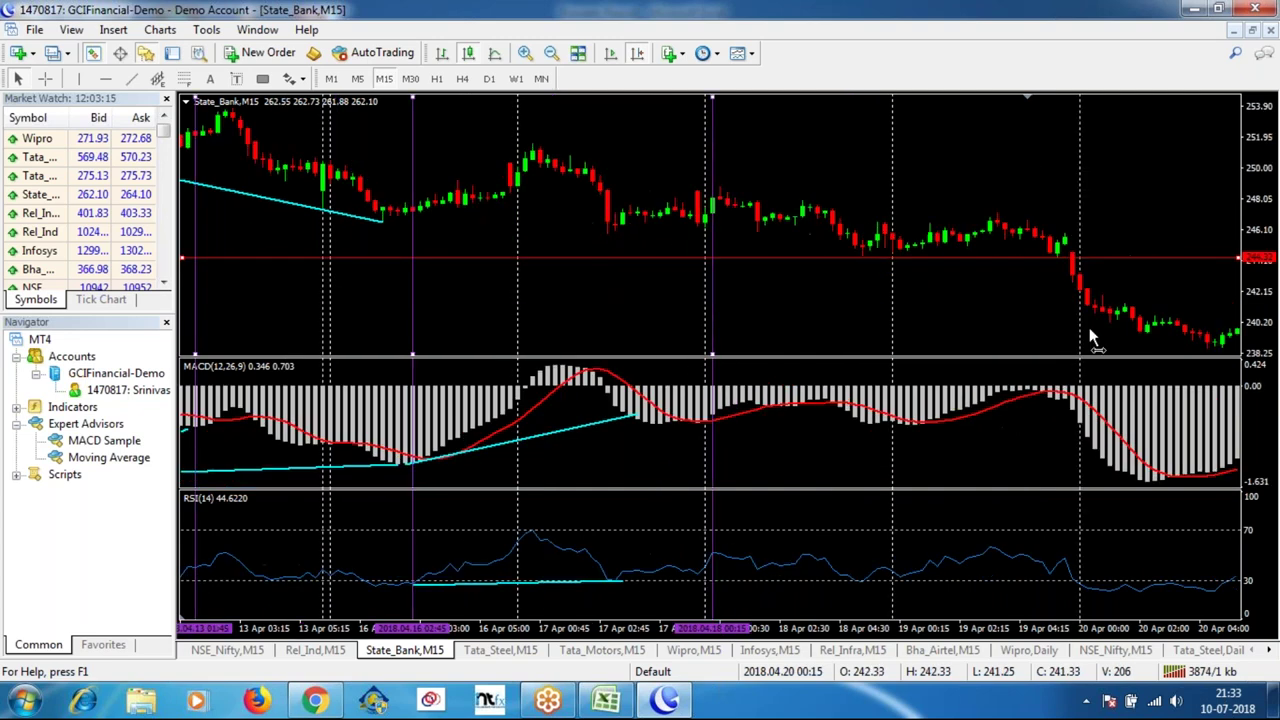
{"action": "middle_click", "coordinate": [1064, 238]}
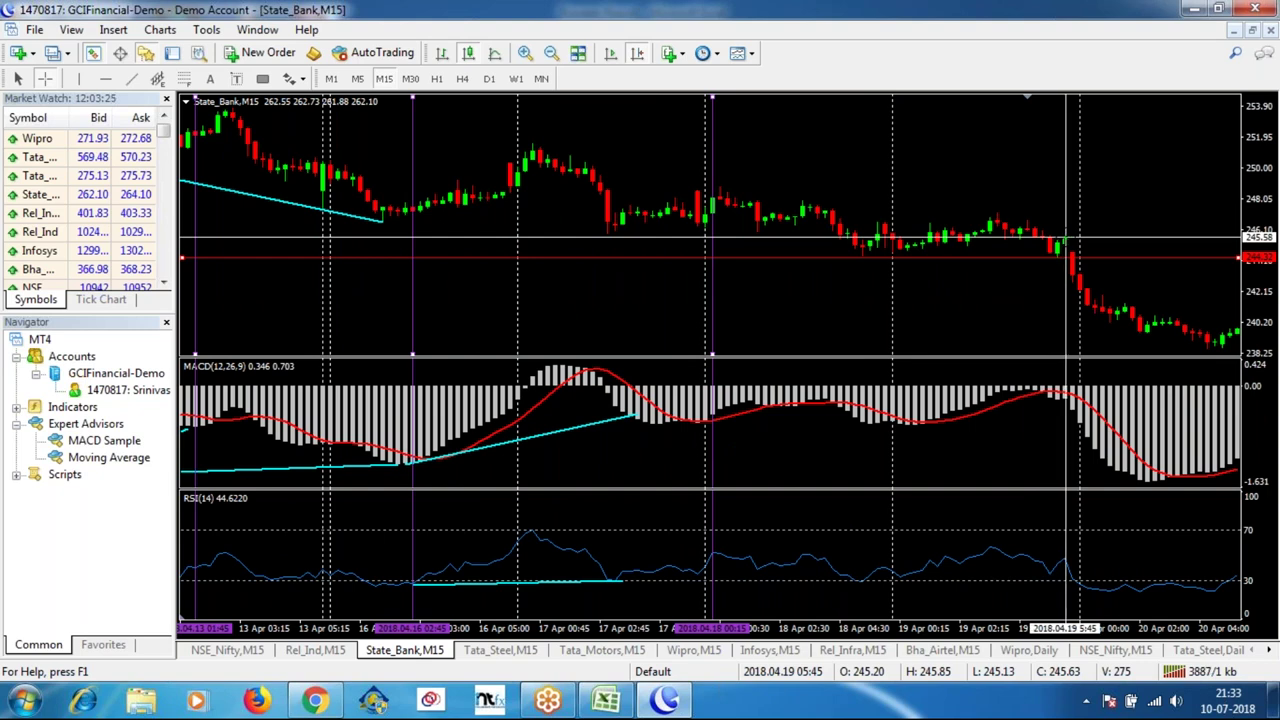
{"action": "key", "text": "Escape"}
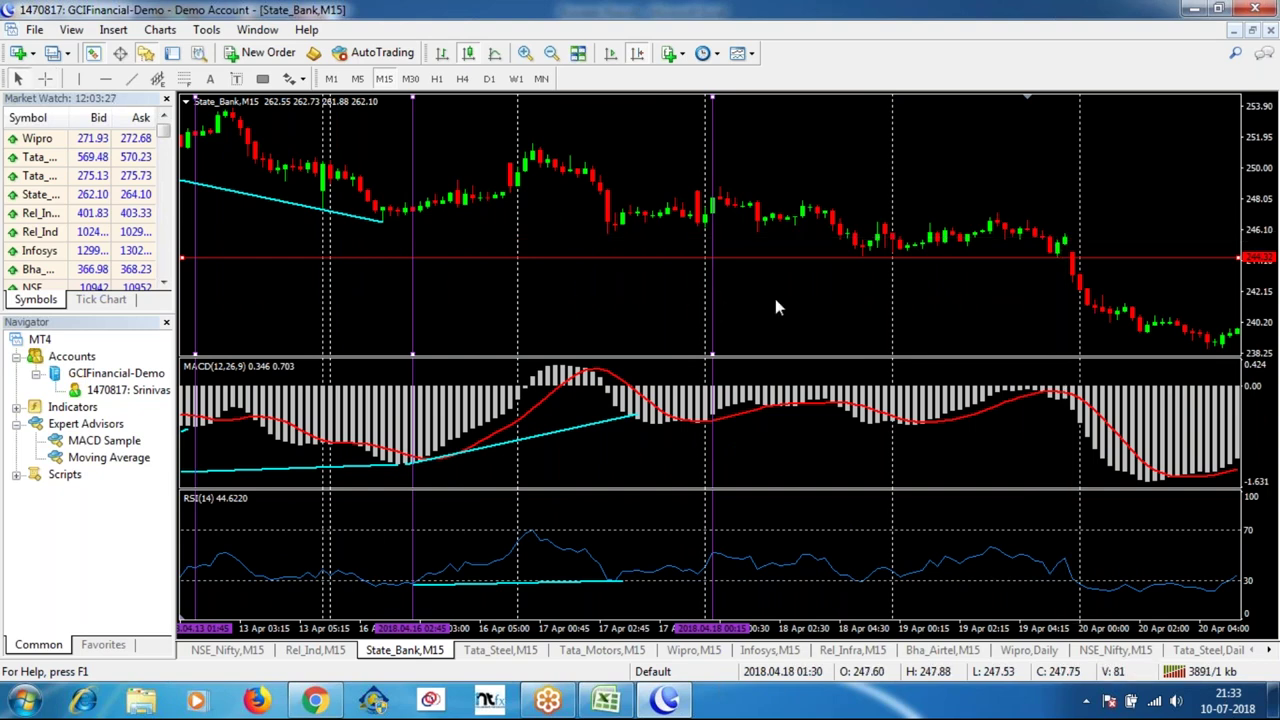
Draw a trend line on the price chart from the 18 April 05:15 low to the low just before 19 April 05:45.
{"action": "mouse_move", "coordinate": [862, 248]}
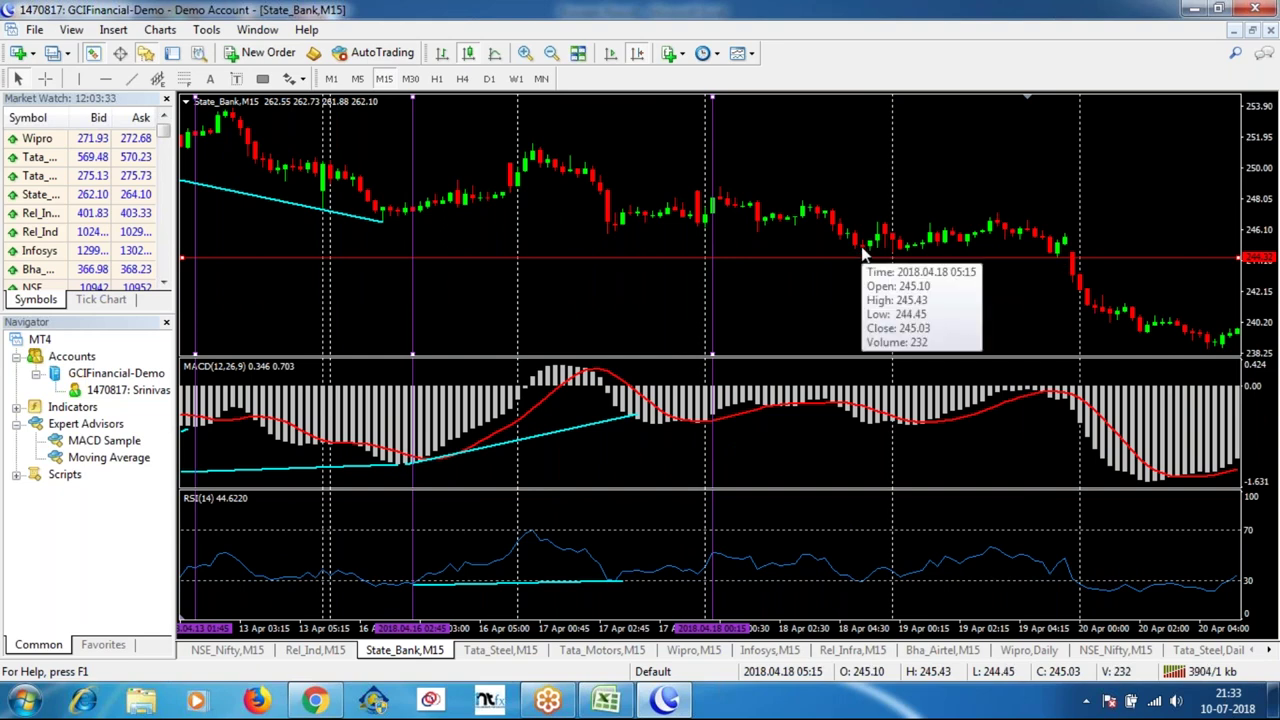
{"action": "mouse_move", "coordinate": [1058, 248]}
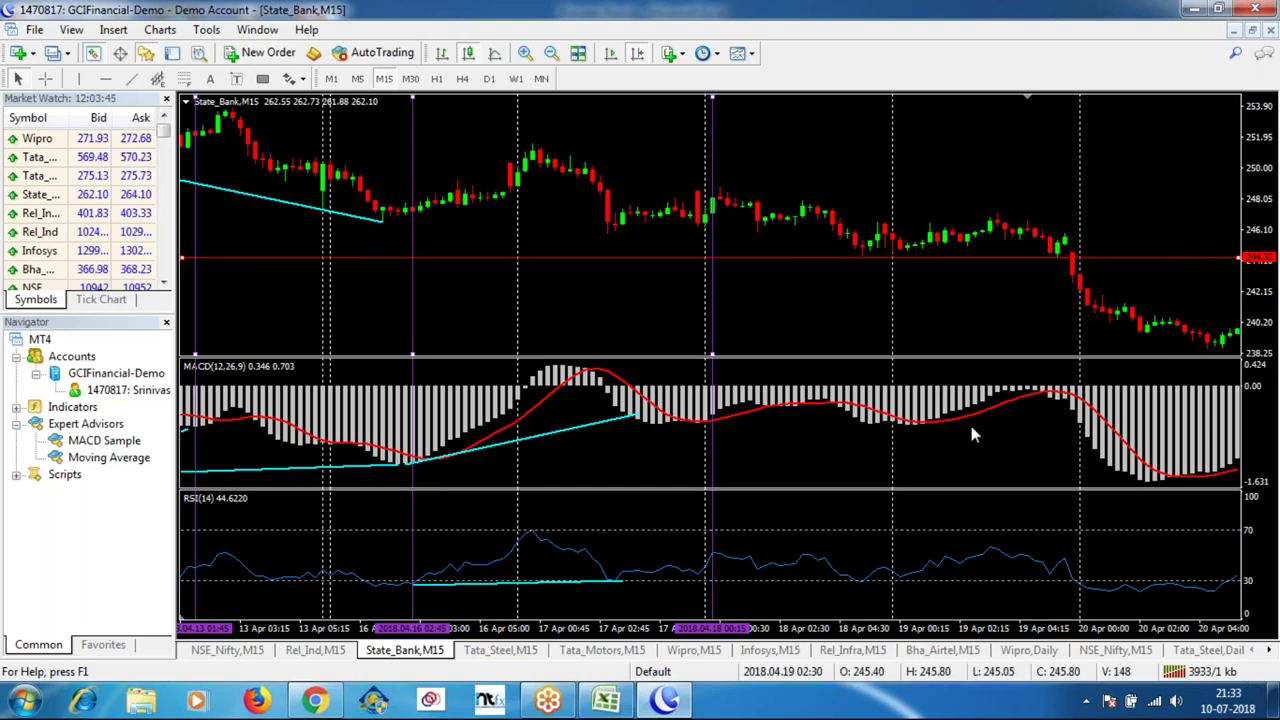
{"action": "left_click", "coordinate": [131, 78]}
{"action": "left_click_drag", "start_coordinate": [864, 258], "coordinate": [1063, 258]}
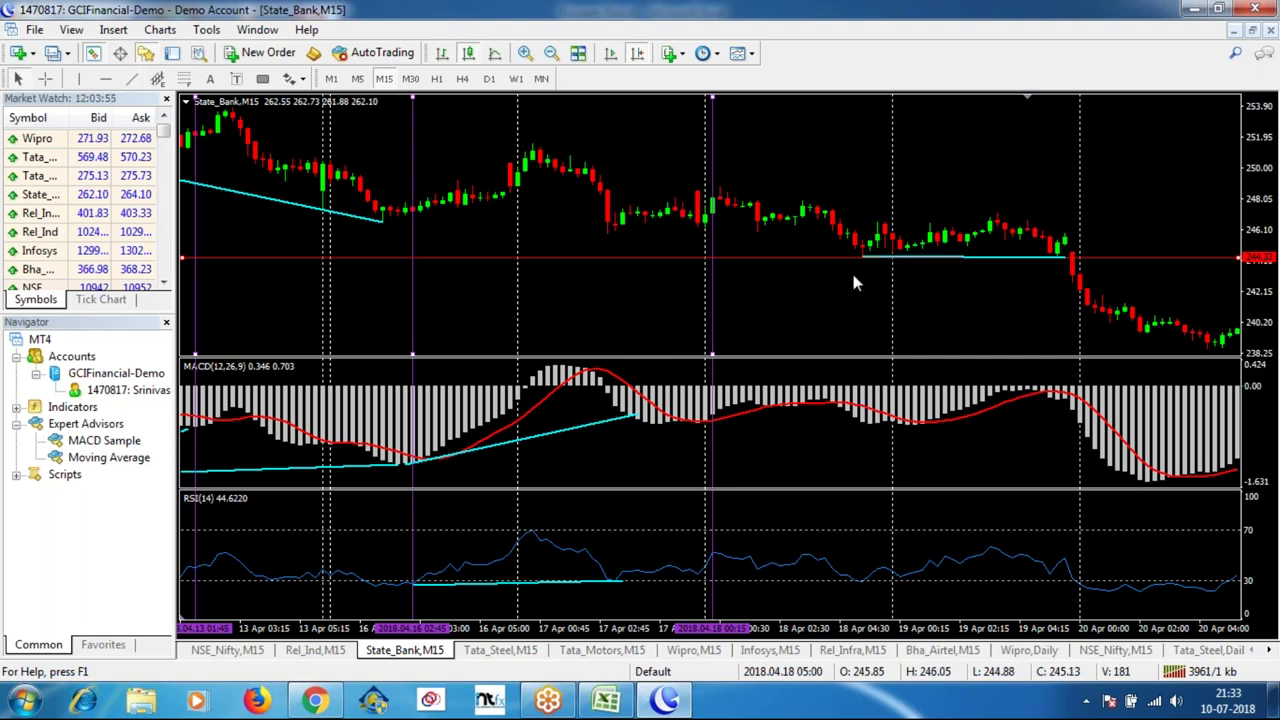
Draw a rising MACD trend line from the 18 April trough to 19 April 05:45 and mark that candle with a vertical line.
{"action": "left_click", "coordinate": [131, 78]}
{"action": "left_click_drag", "start_coordinate": [871, 426], "coordinate": [1062, 397]}
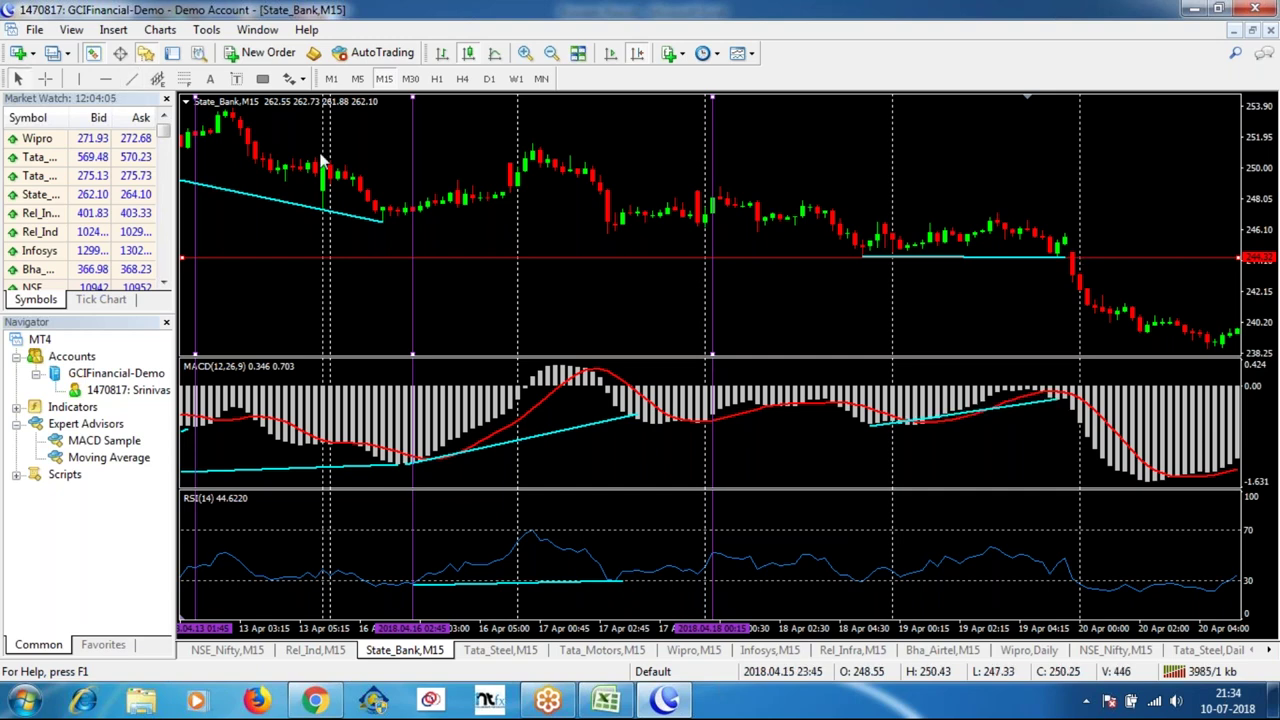
{"action": "left_click", "coordinate": [79, 79]}
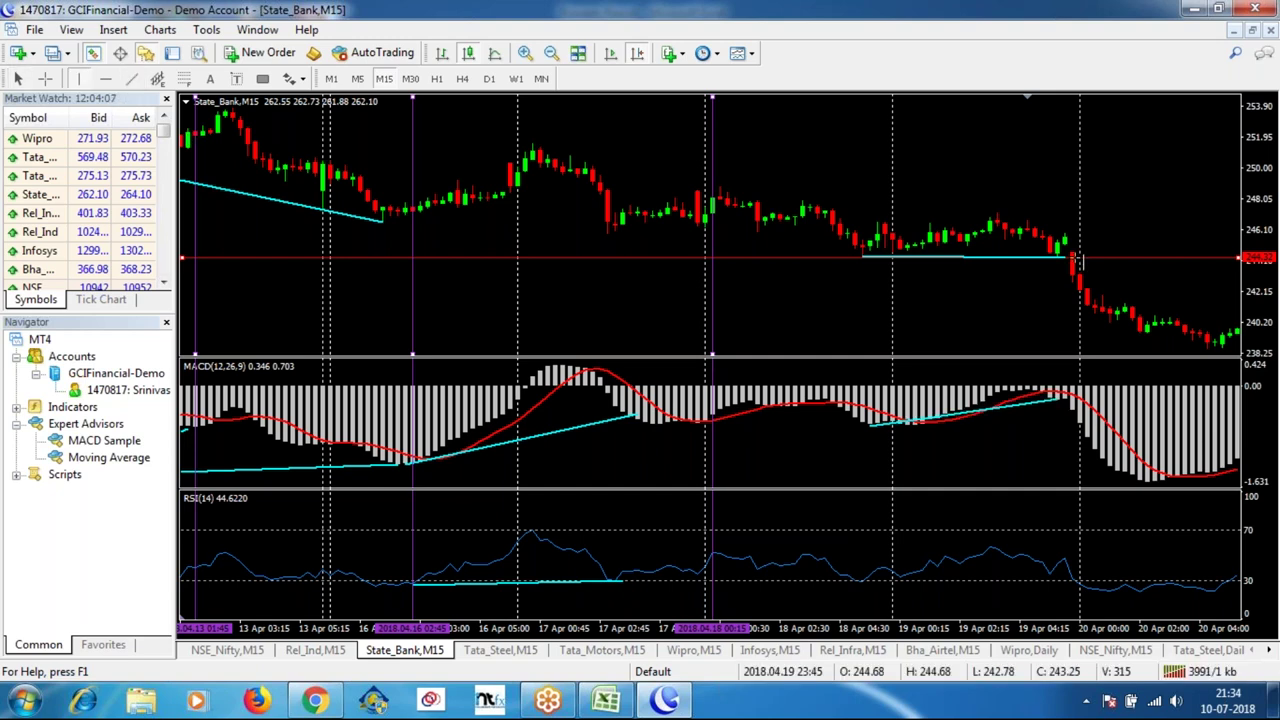
{"action": "left_click", "coordinate": [1065, 242]}
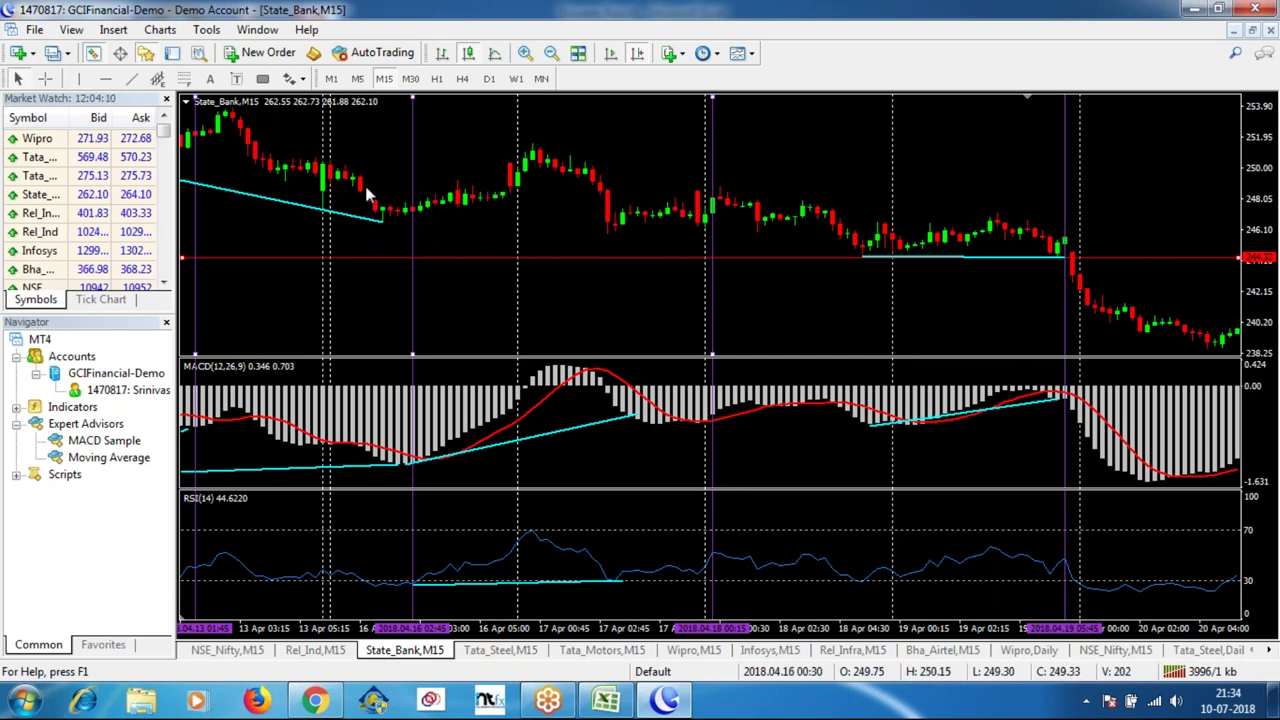
Measure the entry candles near 18 April 00:15, 18 April 05:45 and 19 April 05:45 against their nearby lows.
{"action": "mouse_move", "coordinate": [692, 226]}
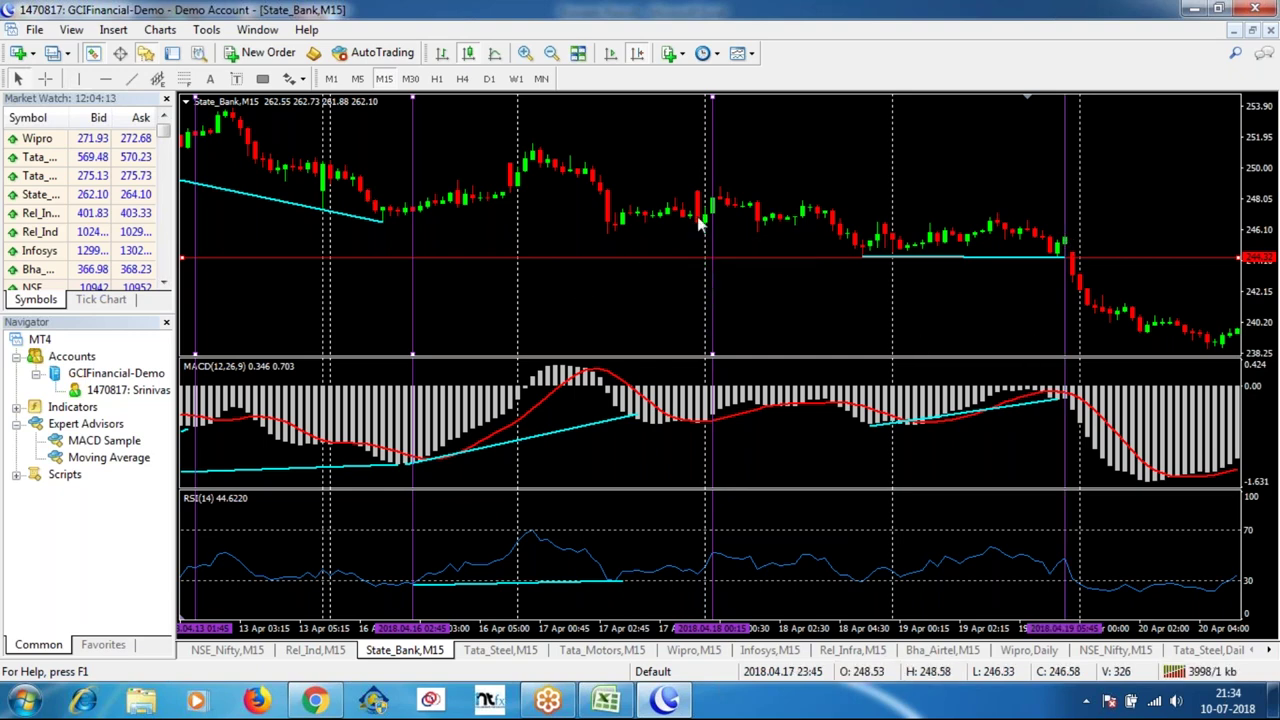
{"action": "mouse_move", "coordinate": [1086, 267]}
{"action": "middle_click", "coordinate": [701, 216]}
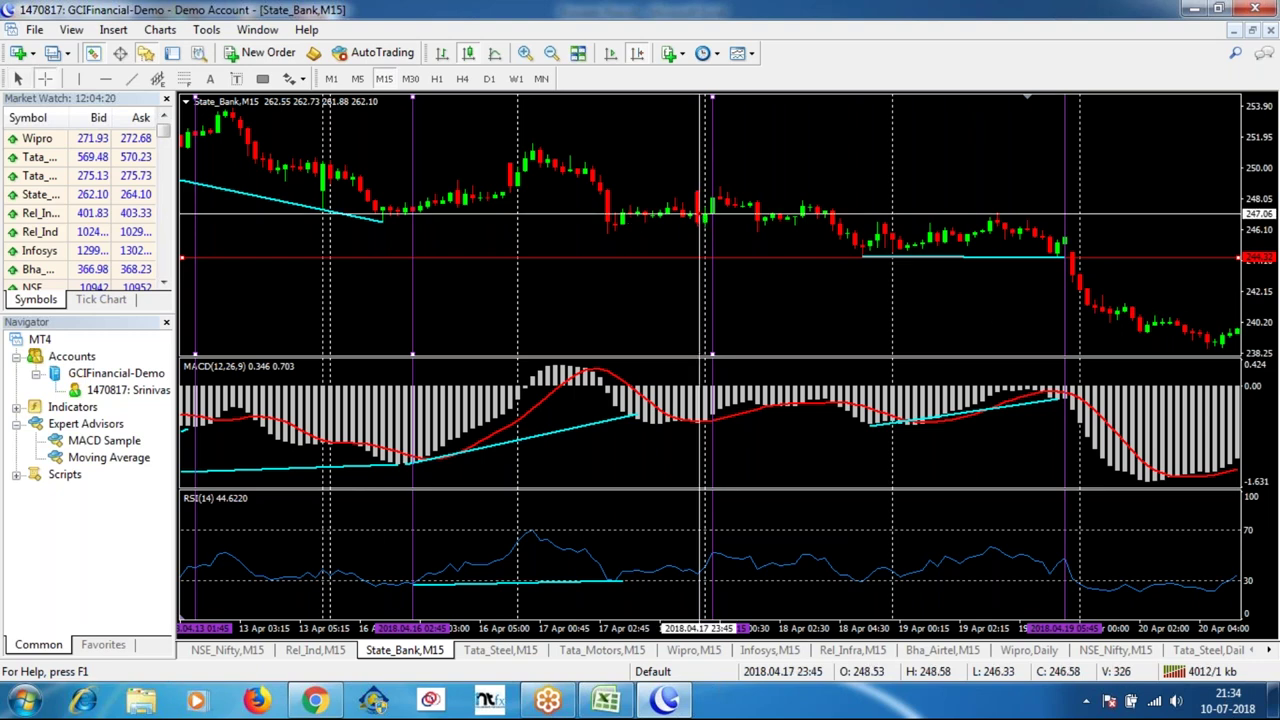
{"action": "mouse_move", "coordinate": [717, 199]}
{"action": "left_click_drag", "start_coordinate": [717, 199], "coordinate": [712, 232]}
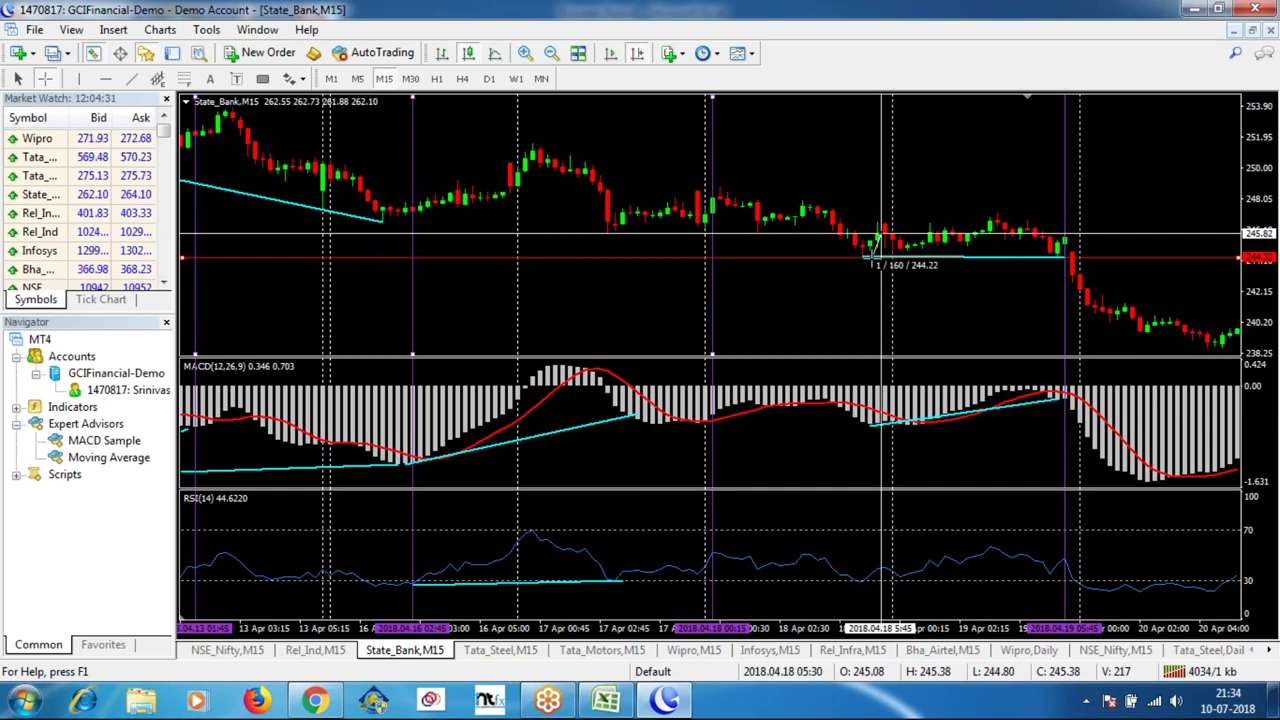
{"action": "key", "text": "Escape"}
{"action": "middle_click", "coordinate": [965, 277]}
{"action": "mouse_move", "coordinate": [1078, 258]}
{"action": "left_mouse_down"}
{"action": "mouse_move", "coordinate": [1077, 241]}
{"action": "mouse_move", "coordinate": [1070, 260]}
{"action": "left_mouse_up"}
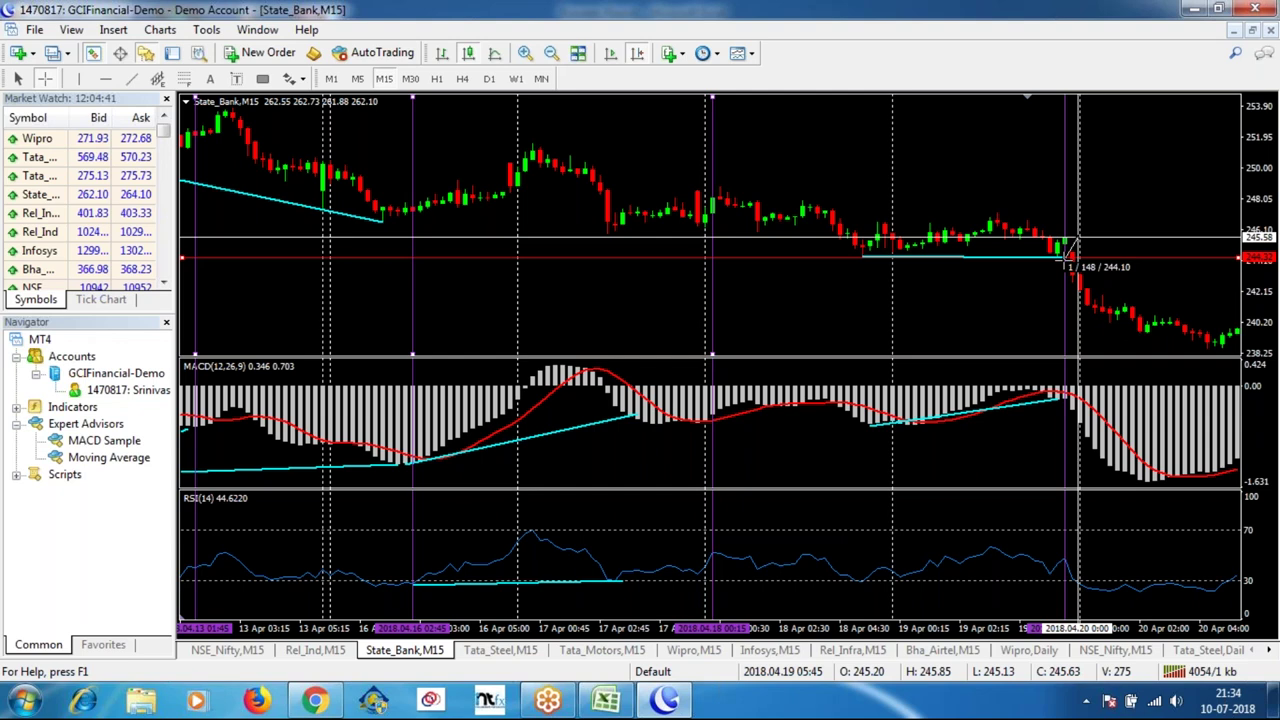
{"action": "left_click_drag", "start_coordinate": [1068, 258], "coordinate": [1017, 253]}
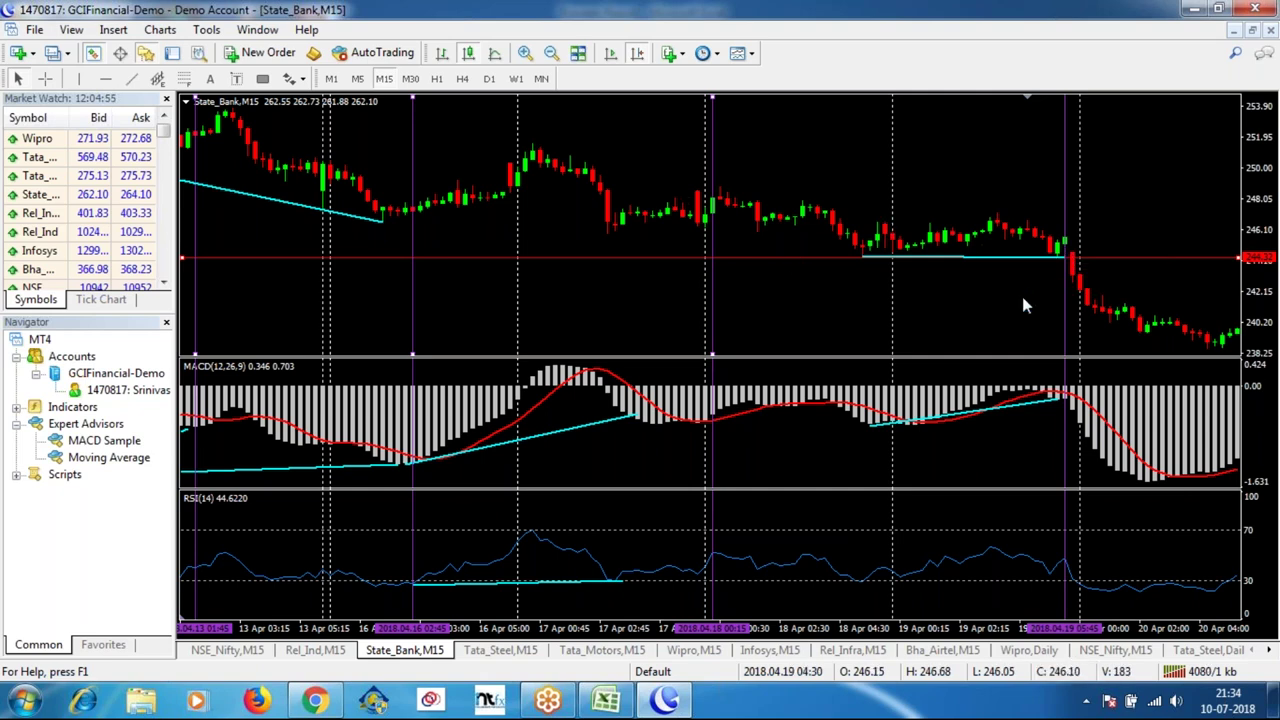
Measure the rise from the 20 April 04:45 candle and compare the 20 to 23 April price action with MACD and RSI.
{"action": "left_click_drag", "start_coordinate": [1017, 308], "coordinate": [968, 315]}
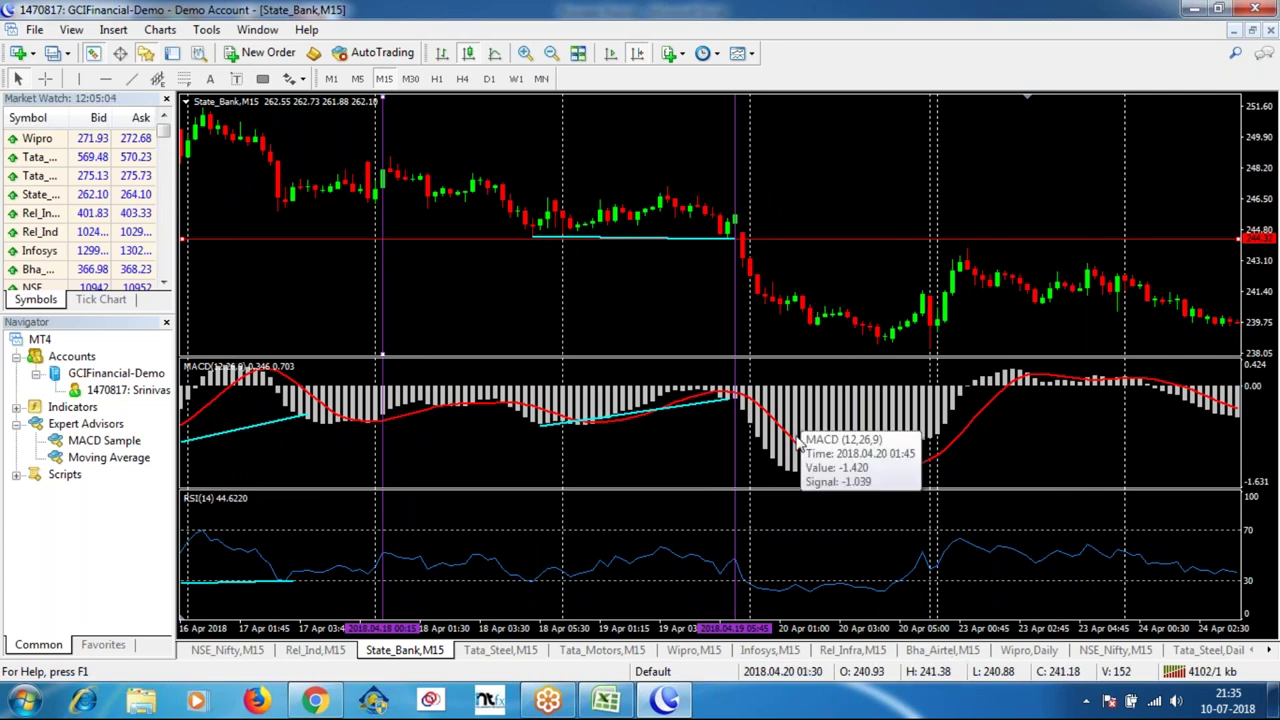
{"action": "middle_click", "coordinate": [894, 341]}
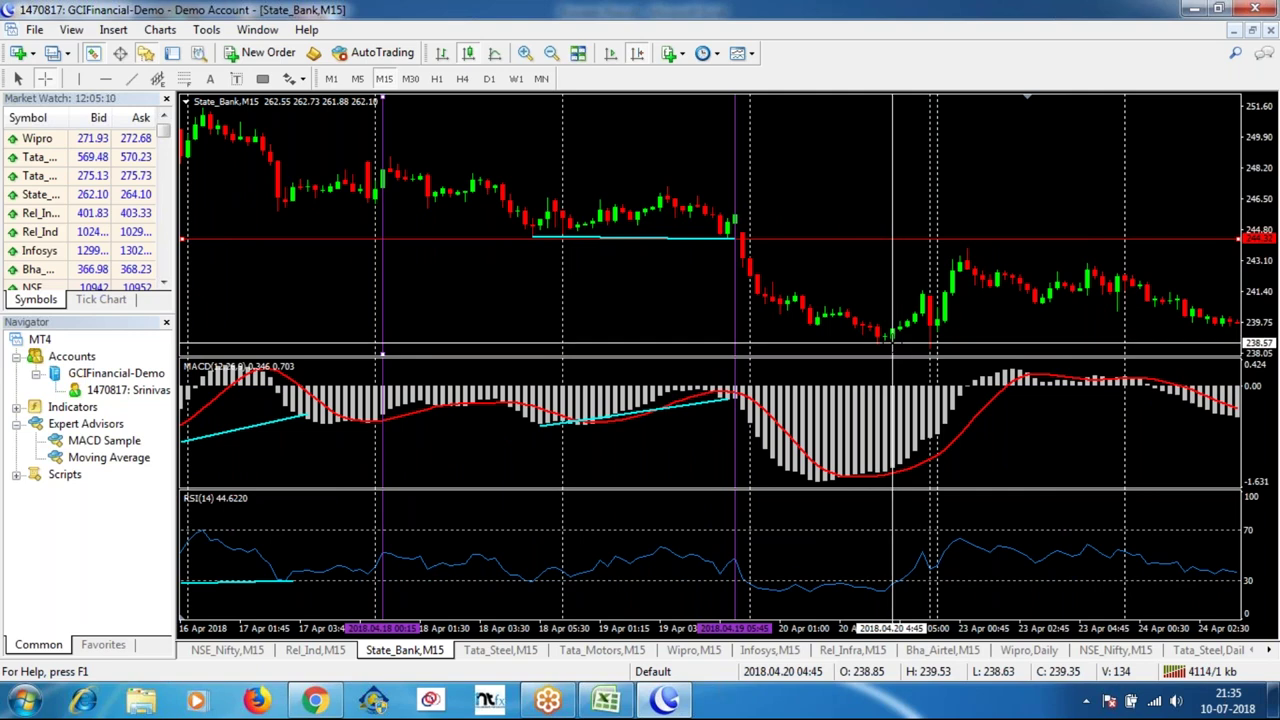
{"action": "left_click_drag", "start_coordinate": [894, 339], "coordinate": [922, 296]}
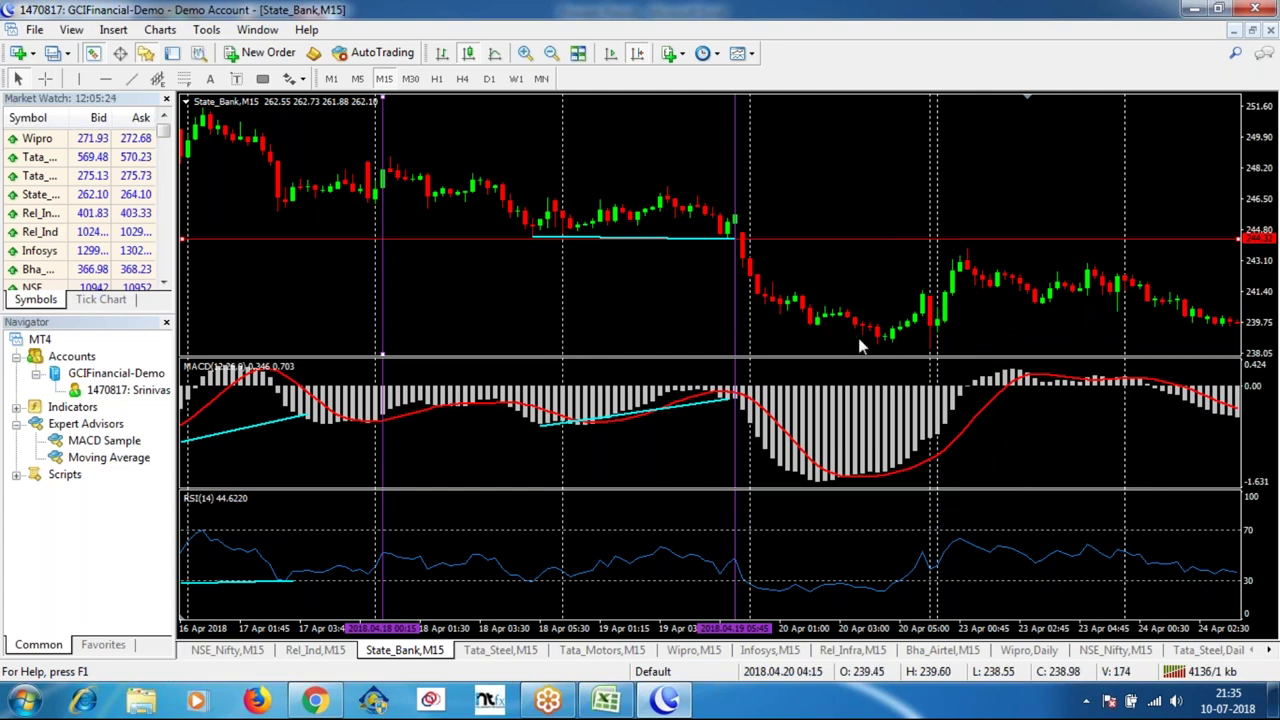
{"action": "mouse_move", "coordinate": [865, 345]}
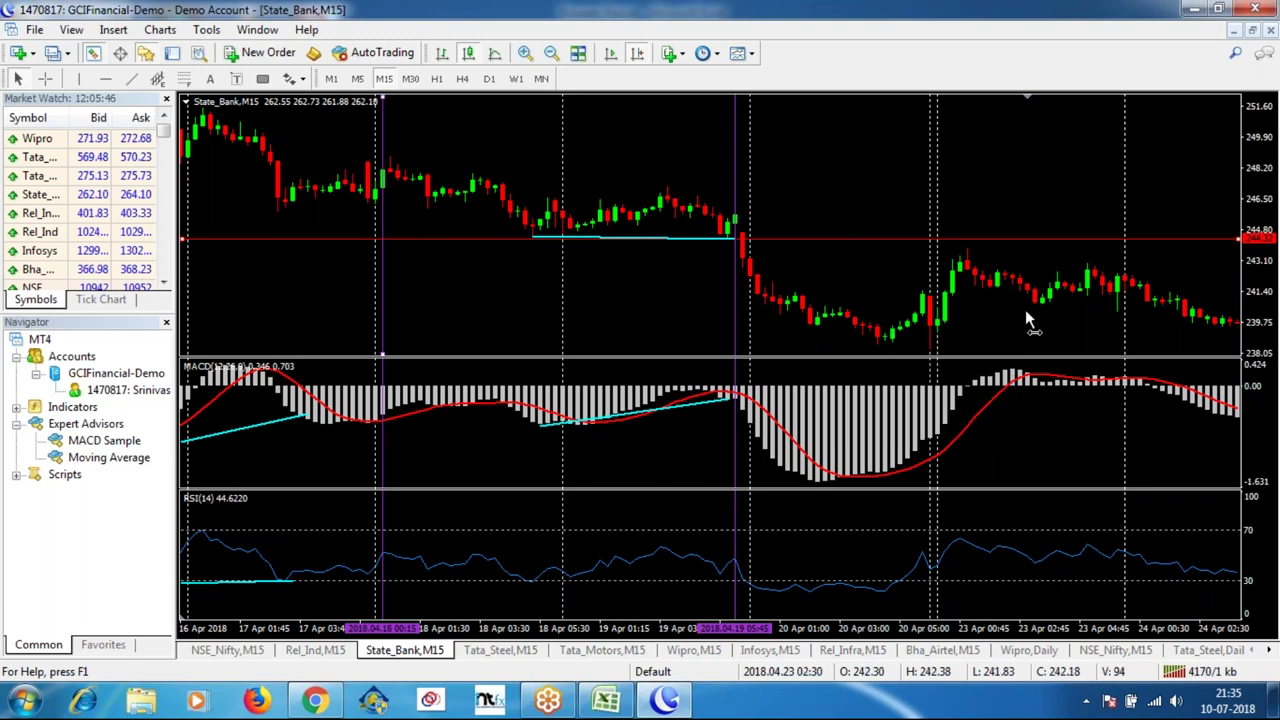
{"action": "left_click_drag", "start_coordinate": [1027, 317], "coordinate": [1086, 317]}
{"action": "scroll", "coordinate": [1120, 316], "scroll_direction": "up", "scroll_amount": 5}
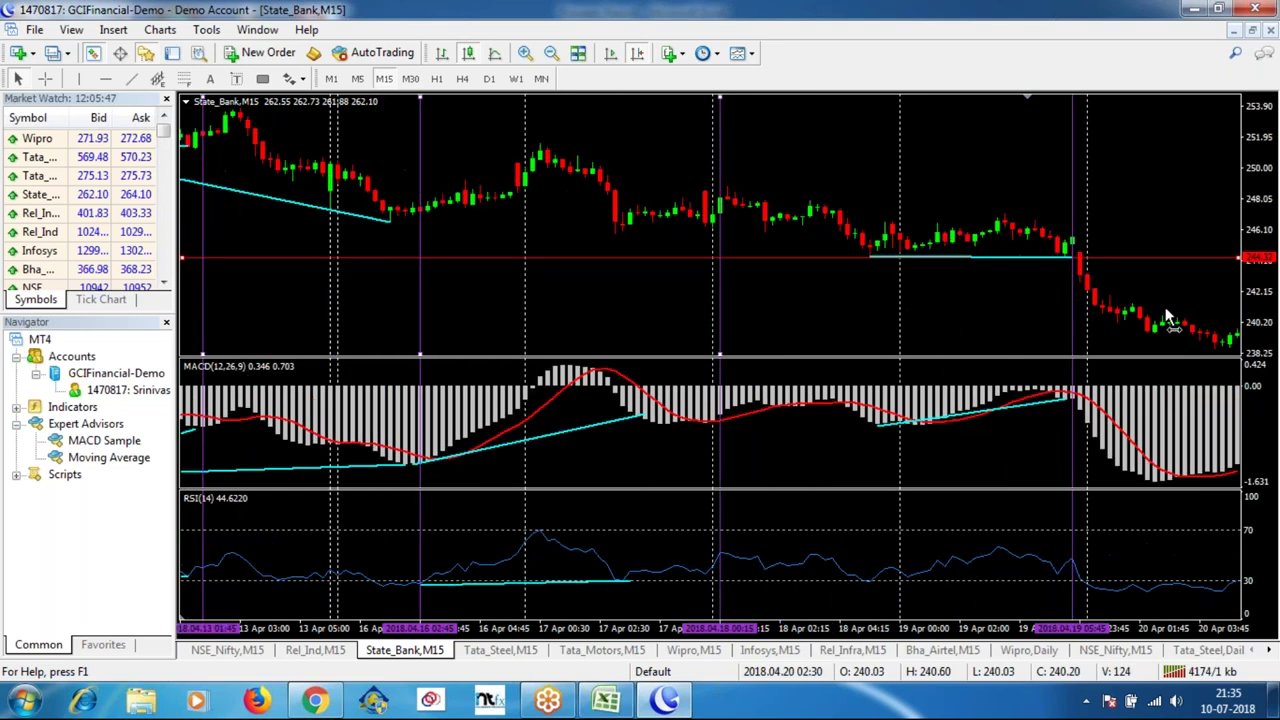
{"action": "scroll", "coordinate": [1168, 311], "scroll_direction": "up", "scroll_amount": 1}
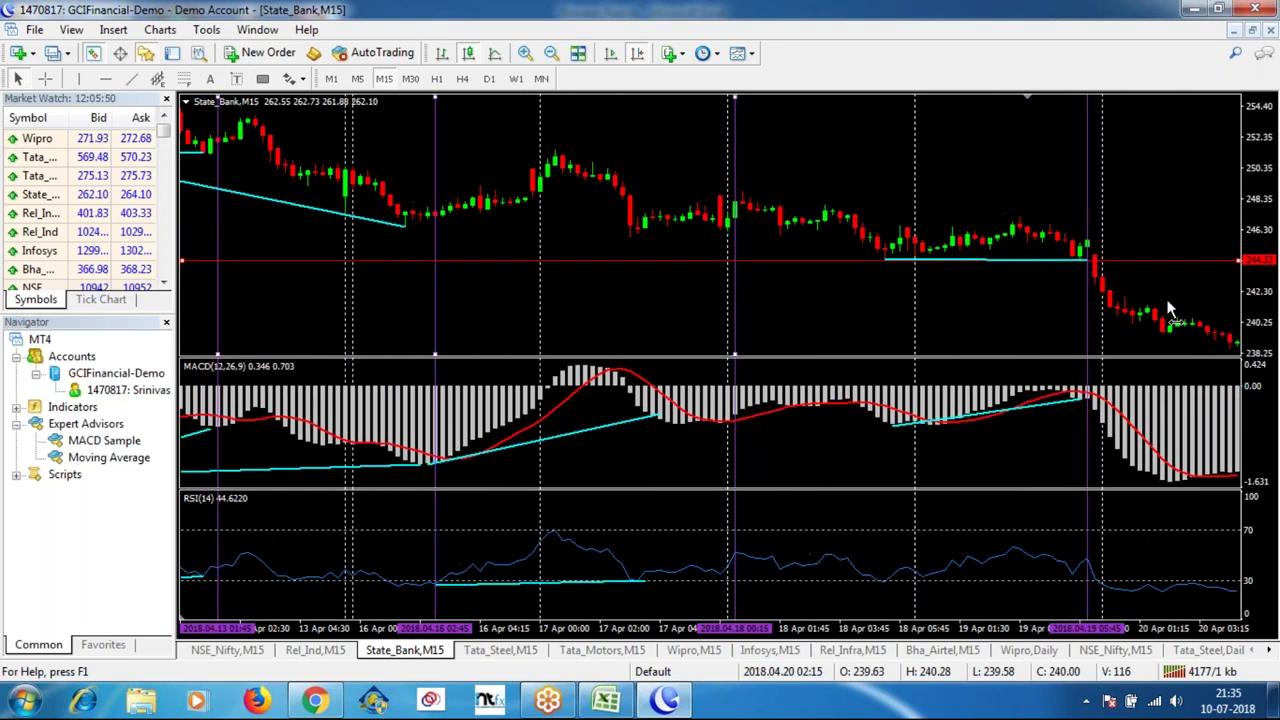
{"action": "scroll", "coordinate": [1168, 308], "scroll_direction": "down", "scroll_amount": 1}
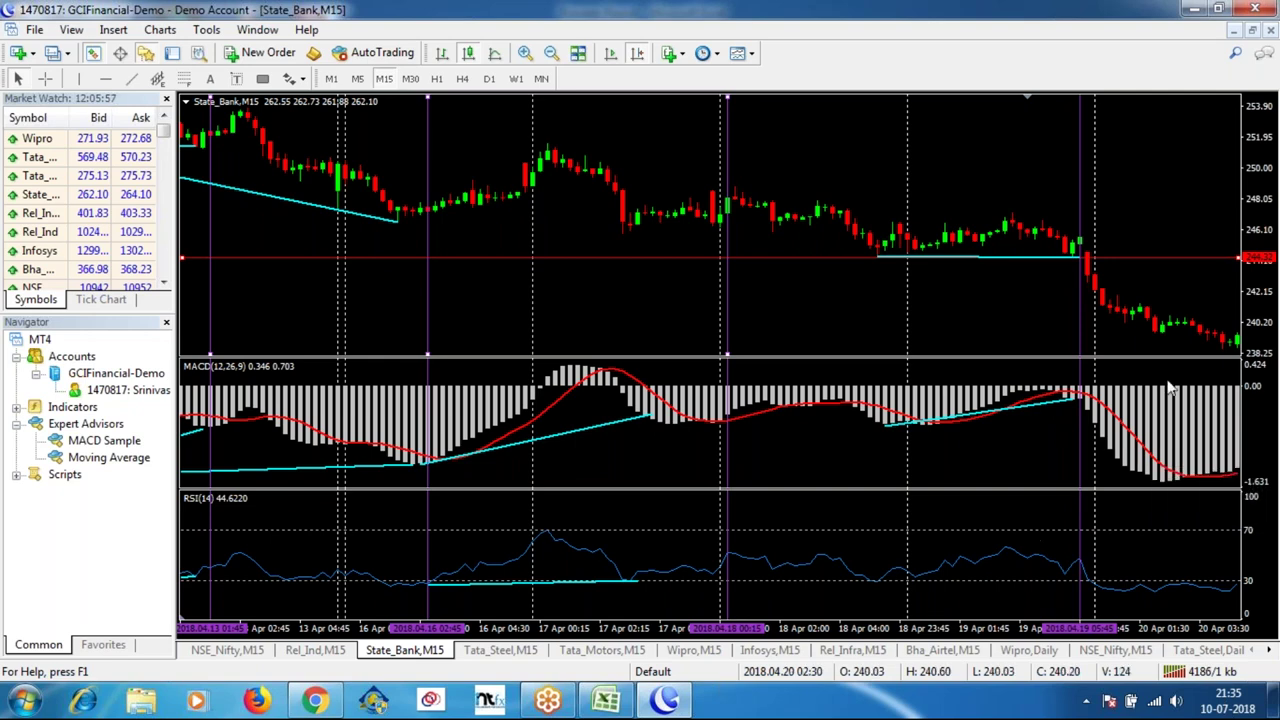
Draw a trend line on the price chart from the 16 April low to the 17 April low.
{"action": "mouse_move", "coordinate": [1082, 244]}
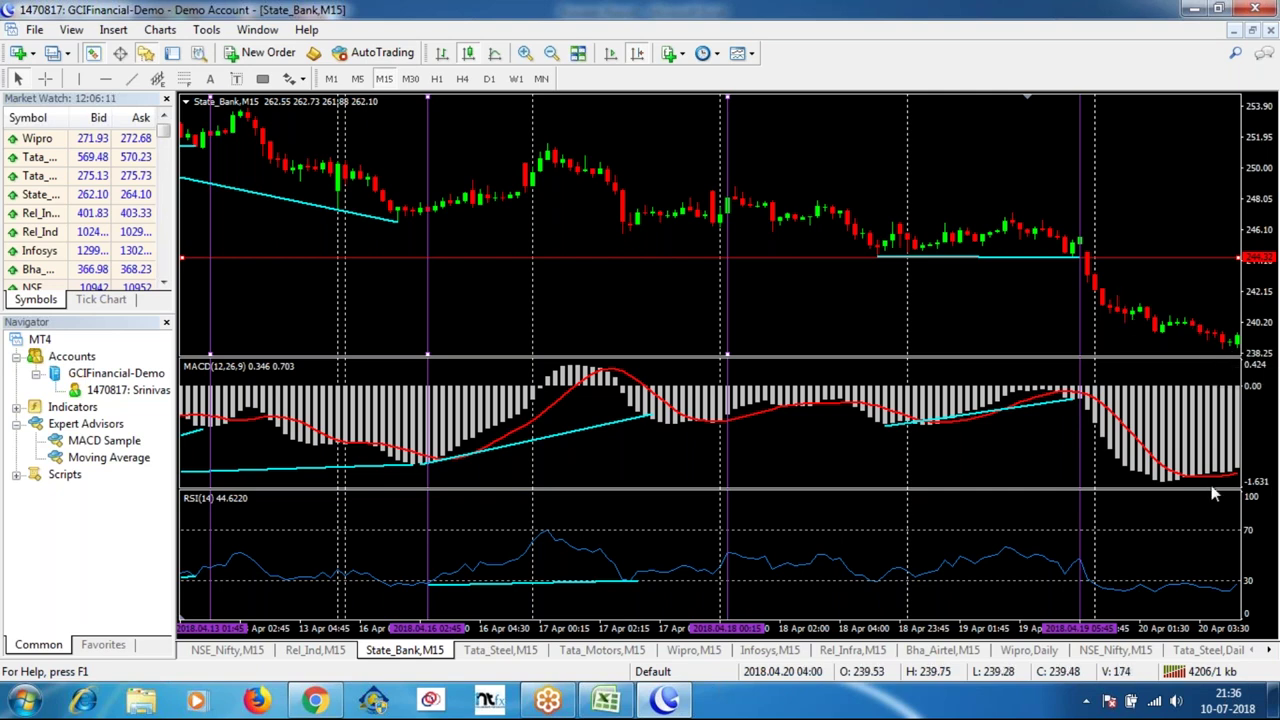
{"action": "mouse_move", "coordinate": [1243, 477]}
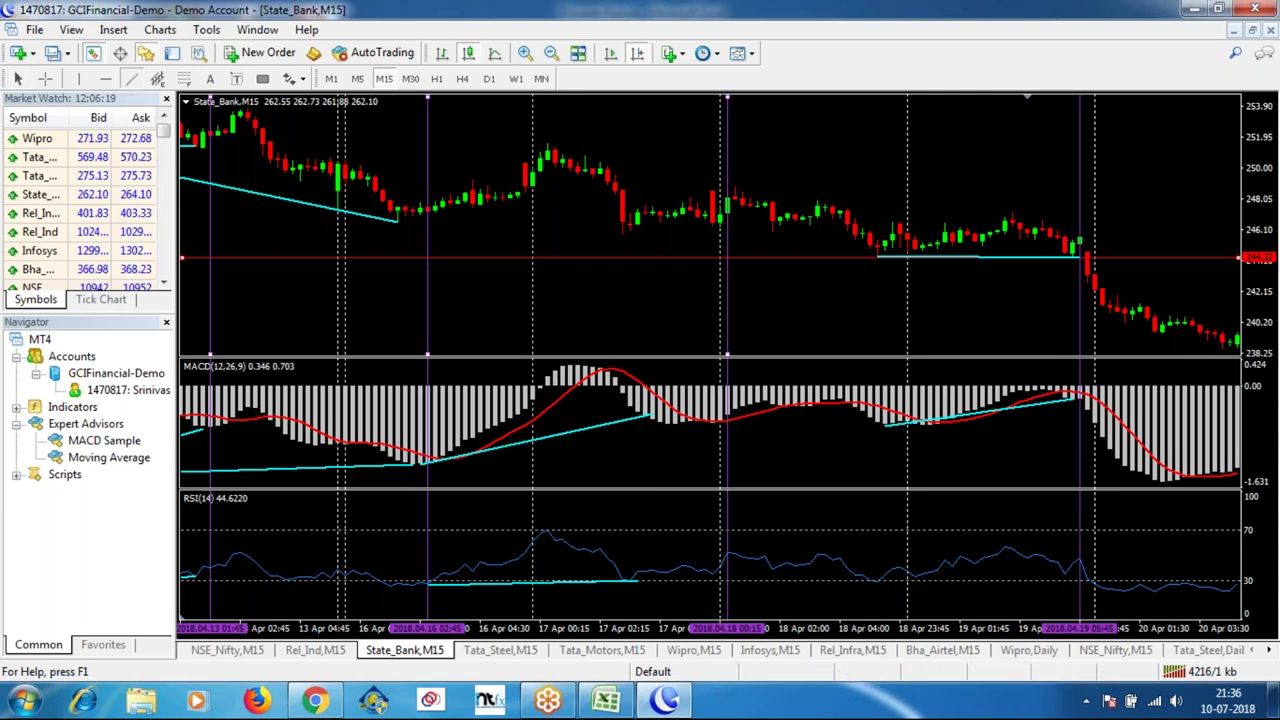
{"action": "left_click", "coordinate": [131, 78]}
{"action": "left_click_drag", "start_coordinate": [395, 220], "coordinate": [622, 233]}
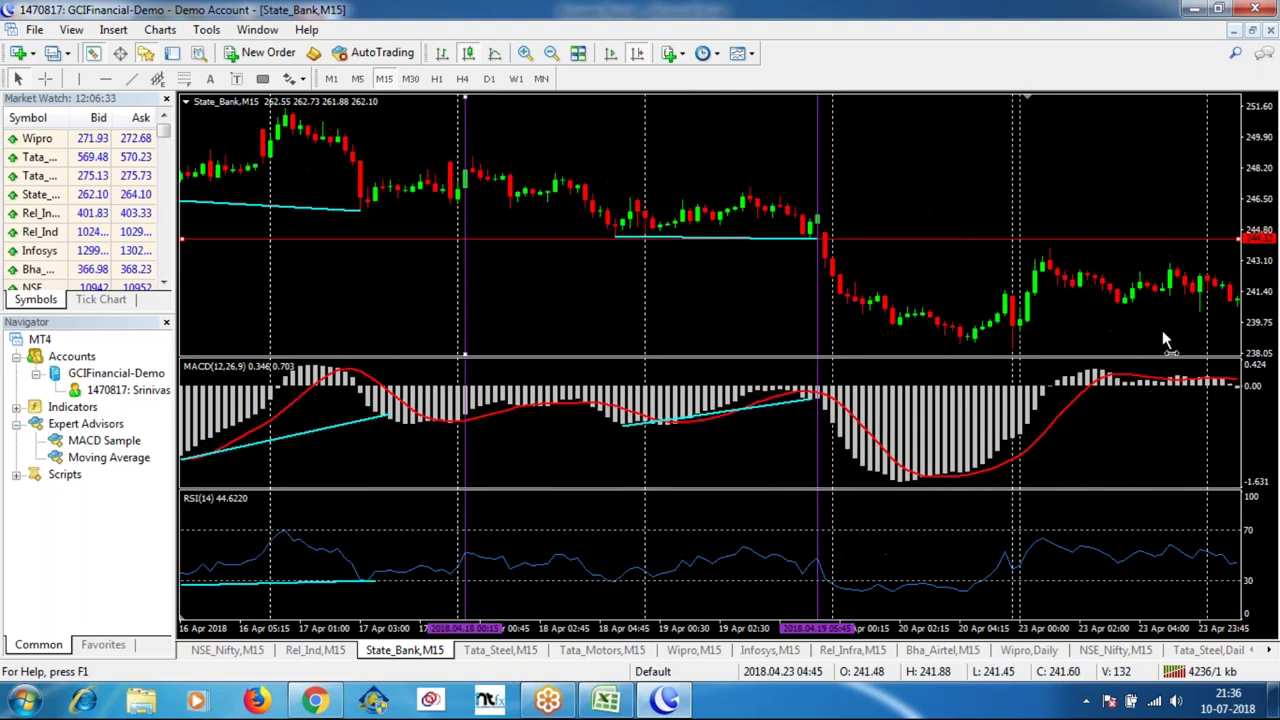
Move the horizontal line down to the 20 April low at about 238.4 and inspect the 25 April 01:00 candle.
{"action": "mouse_move", "coordinate": [974, 241]}
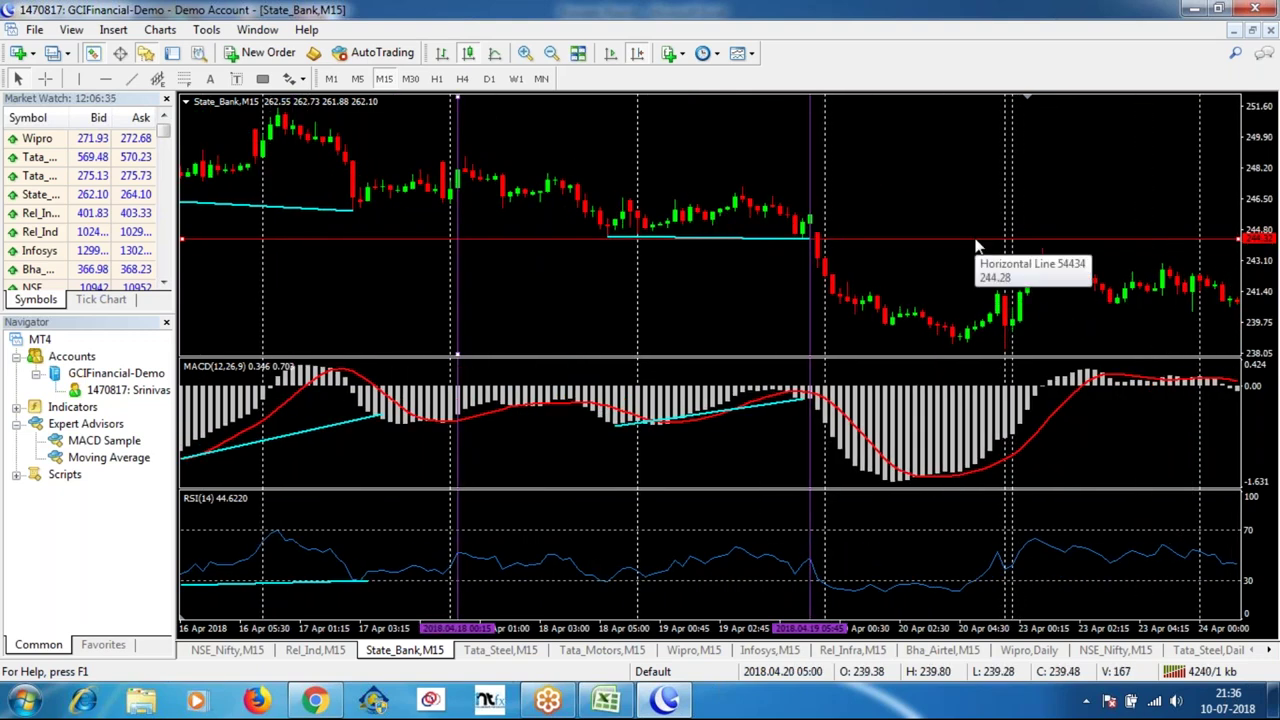
{"action": "left_click_drag", "start_coordinate": [974, 241], "coordinate": [980, 345]}
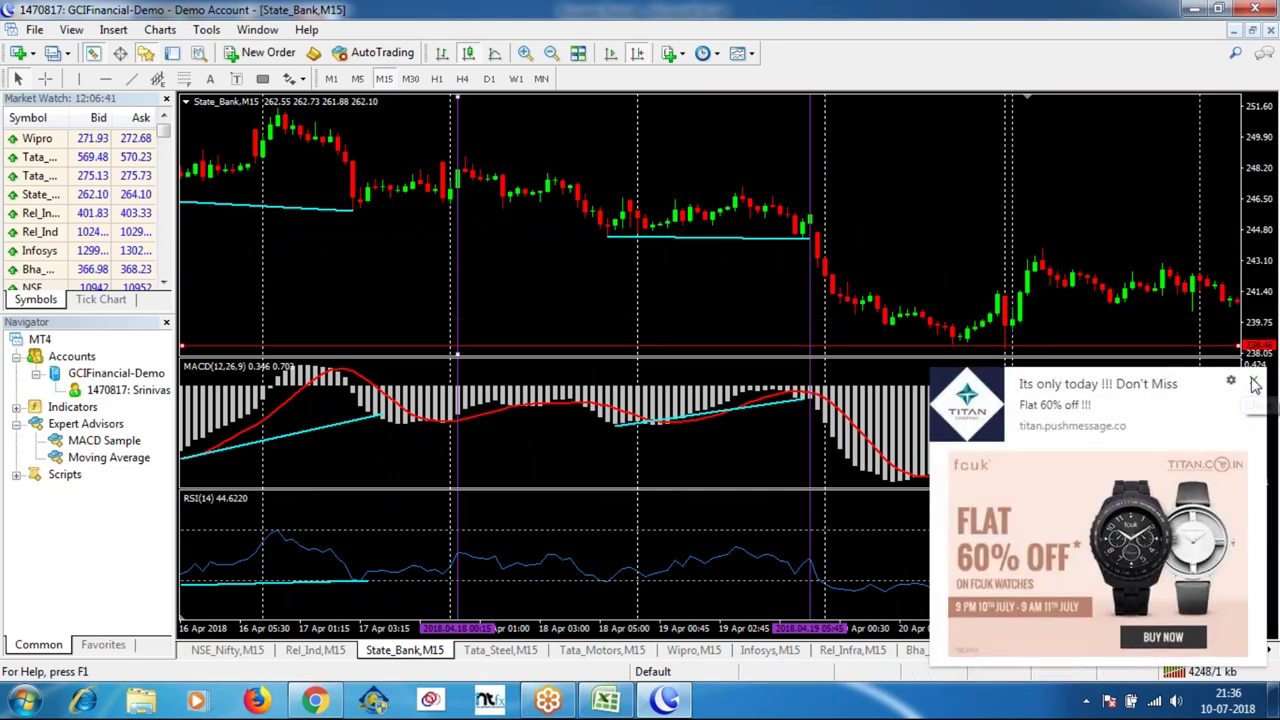
{"action": "left_click_drag", "start_coordinate": [1108, 217], "coordinate": [1062, 205]}
{"action": "scroll", "coordinate": [1062, 205], "scroll_direction": "down", "scroll_amount": 3}
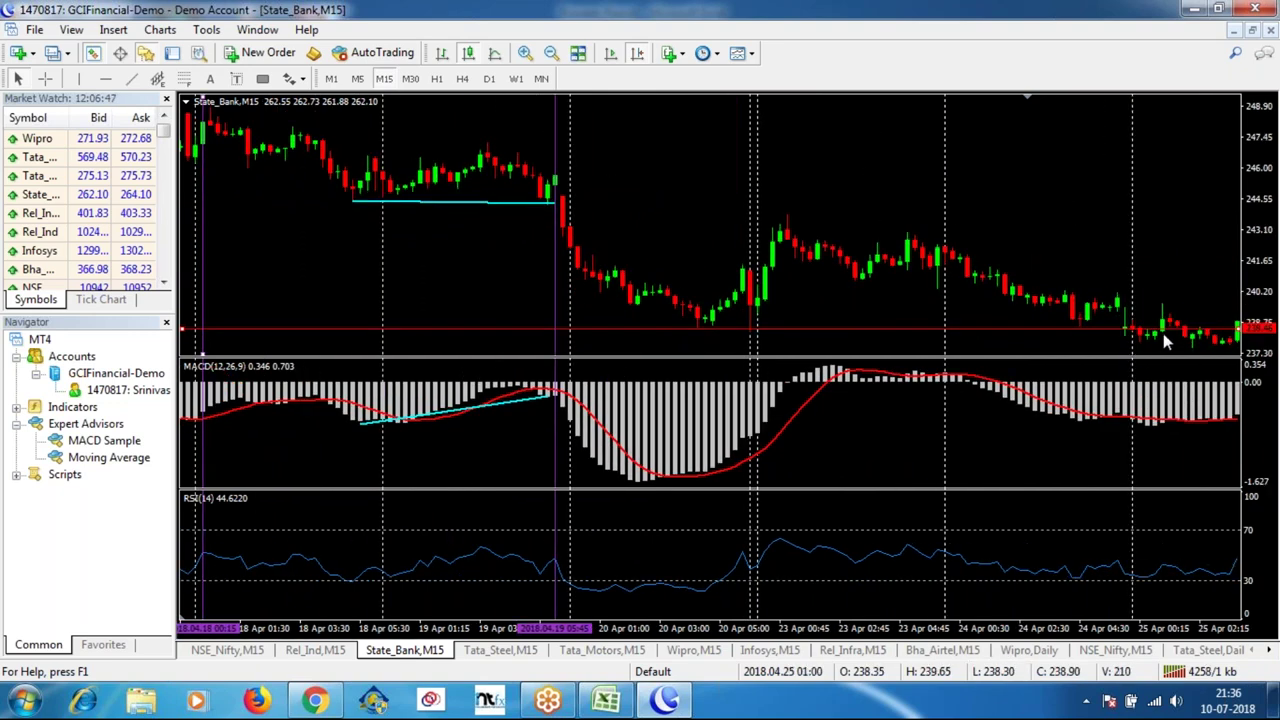
{"action": "mouse_move", "coordinate": [1168, 332]}
{"action": "middle_click", "coordinate": [1163, 327]}
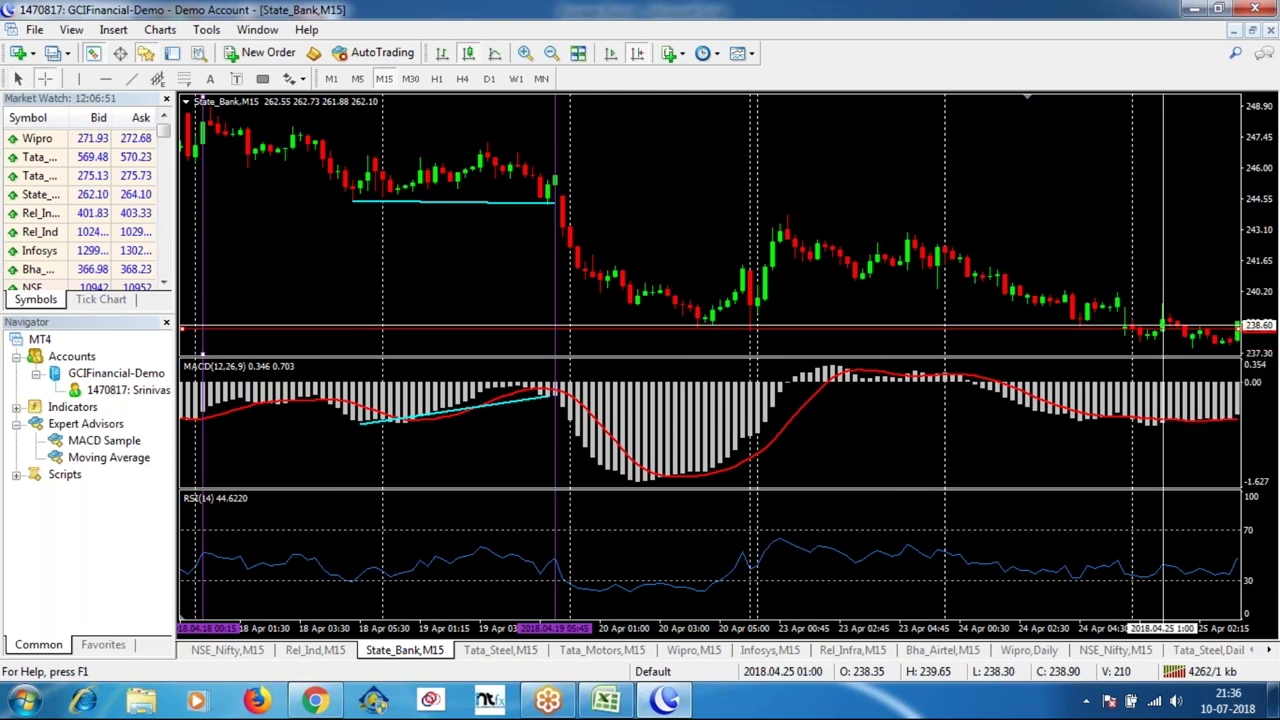
{"action": "key", "text": "Escape"}
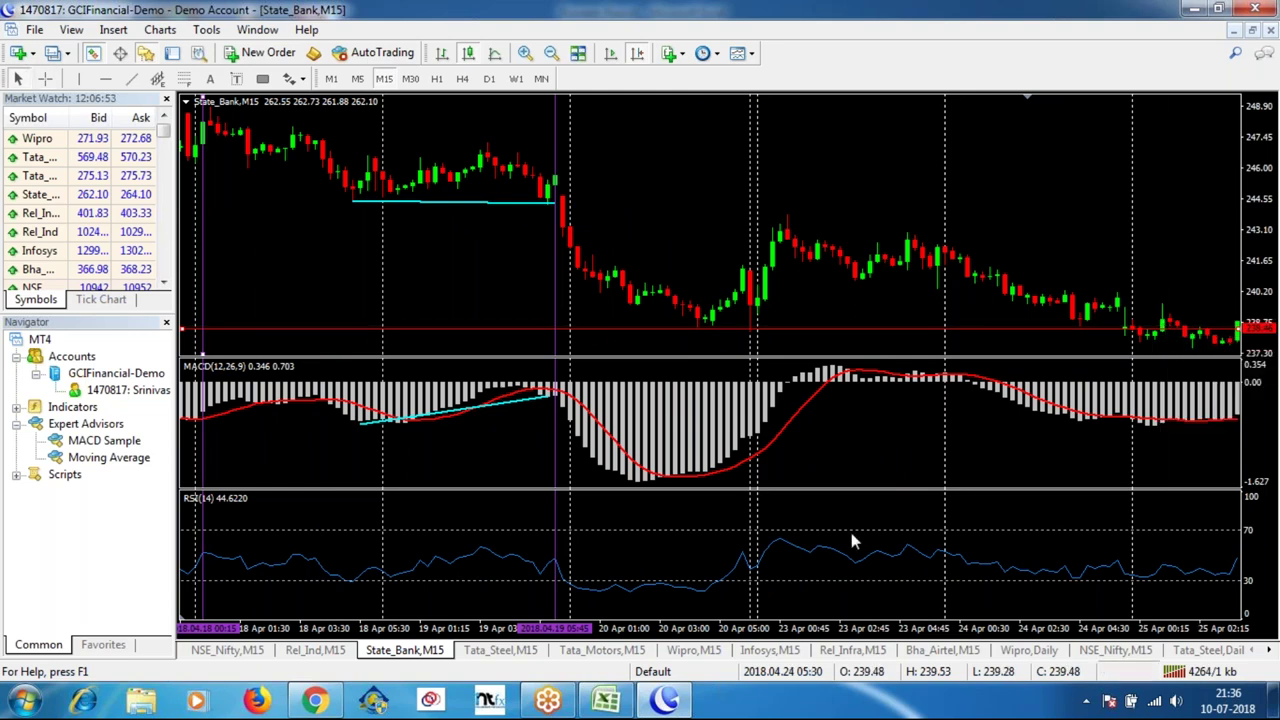
Switch to the Excel report and check the date of the trade recorded in row 12.
{"action": "left_click", "coordinate": [609, 703]}
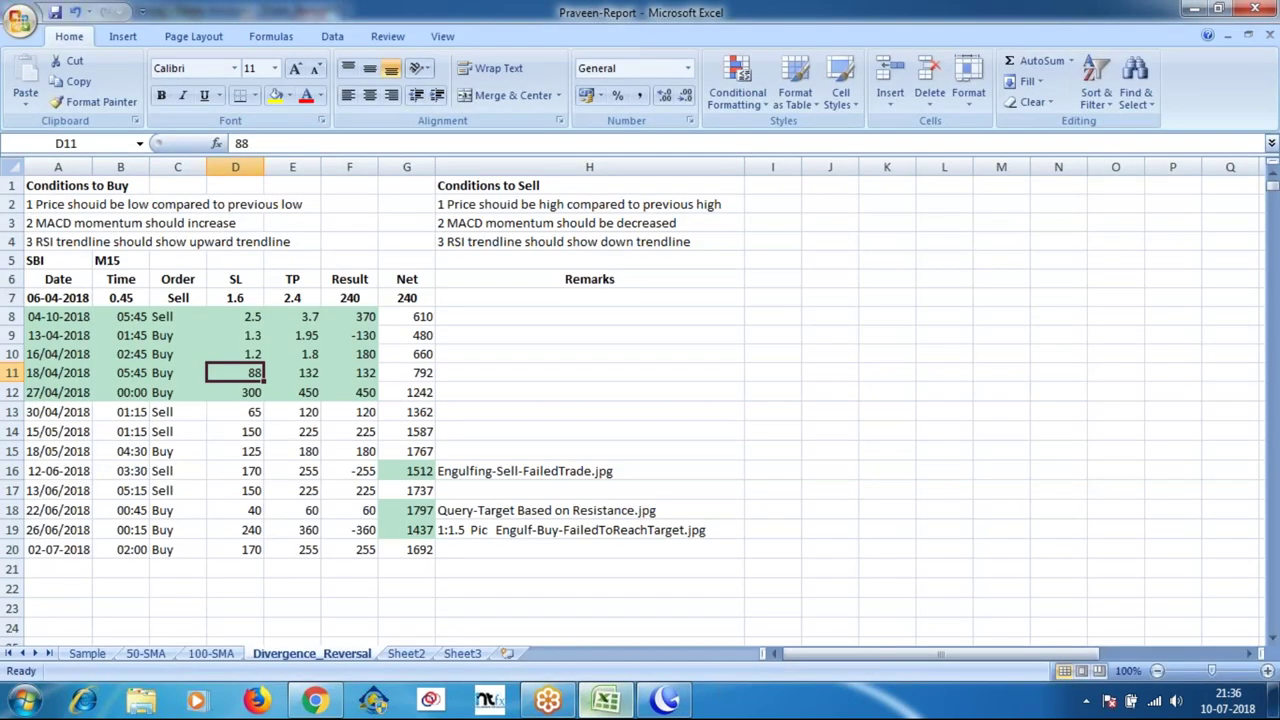
{"action": "left_click", "coordinate": [40, 392]}
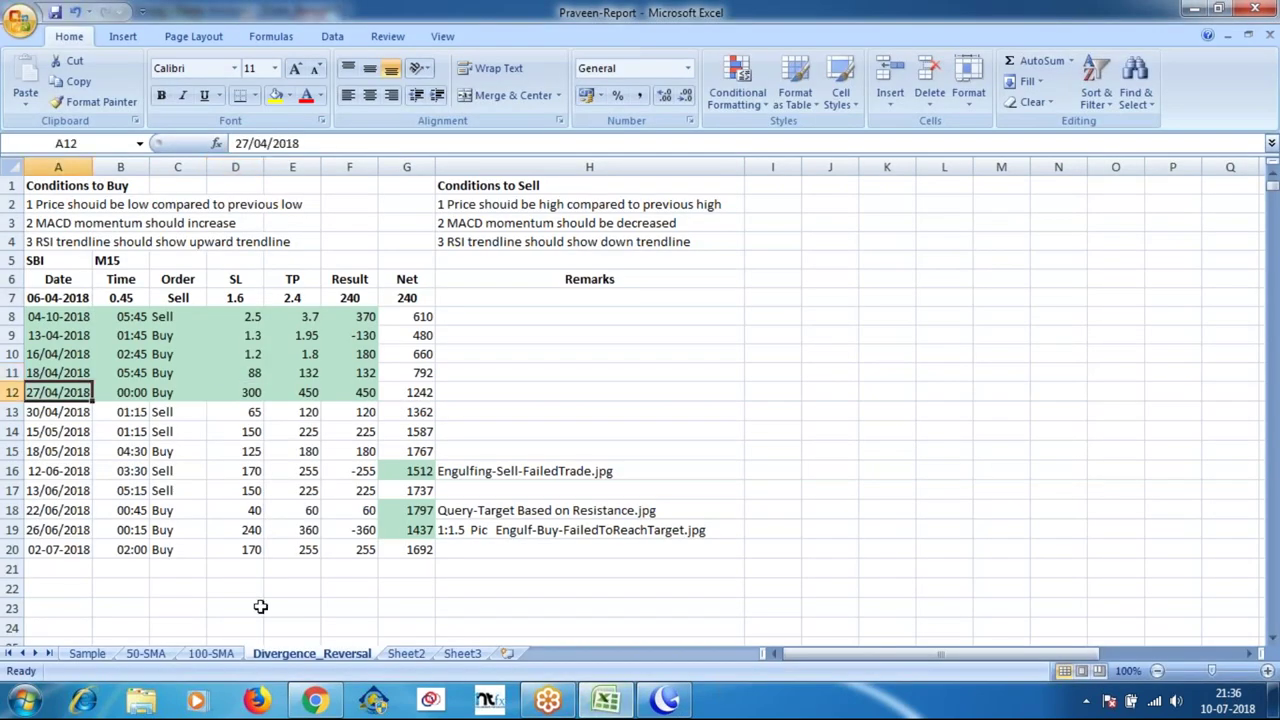
{"action": "left_click", "coordinate": [560, 703]}
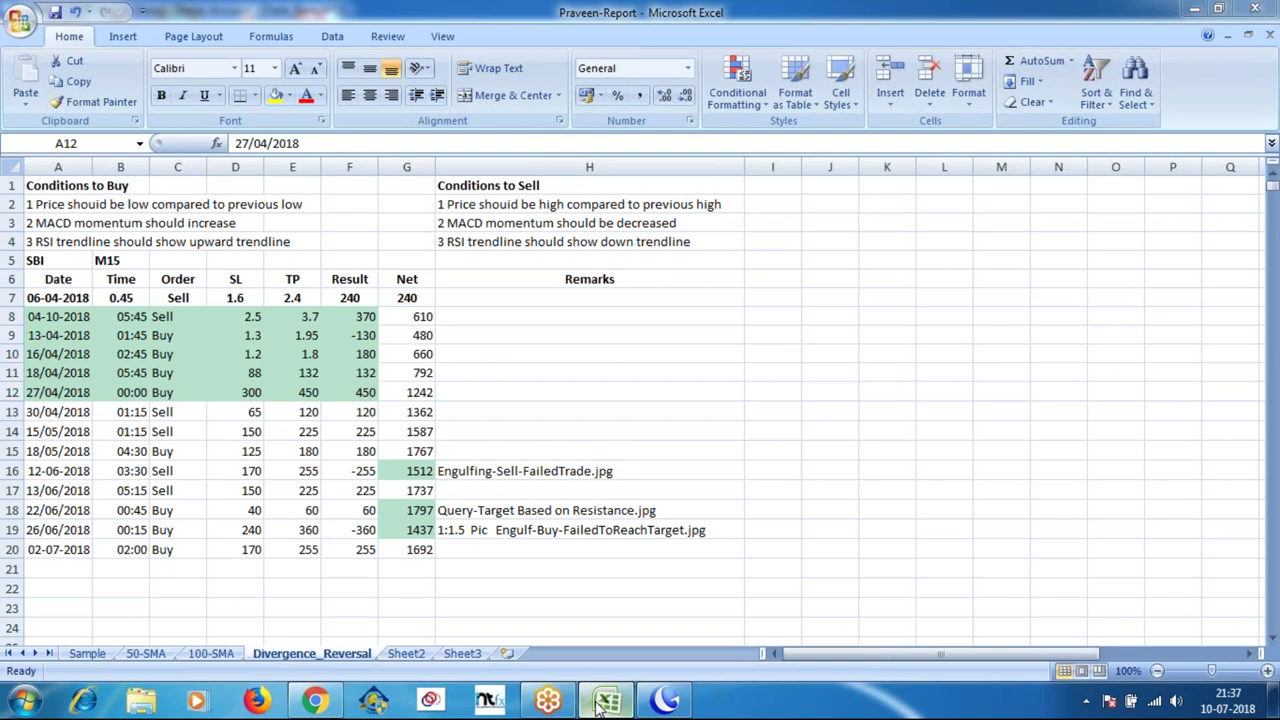
Return to the MetaTrader chart and mark the 25 April 01:00 candle with a vertical line.
{"action": "left_click_drag", "start_coordinate": [988, 474], "coordinate": [892, 458]}
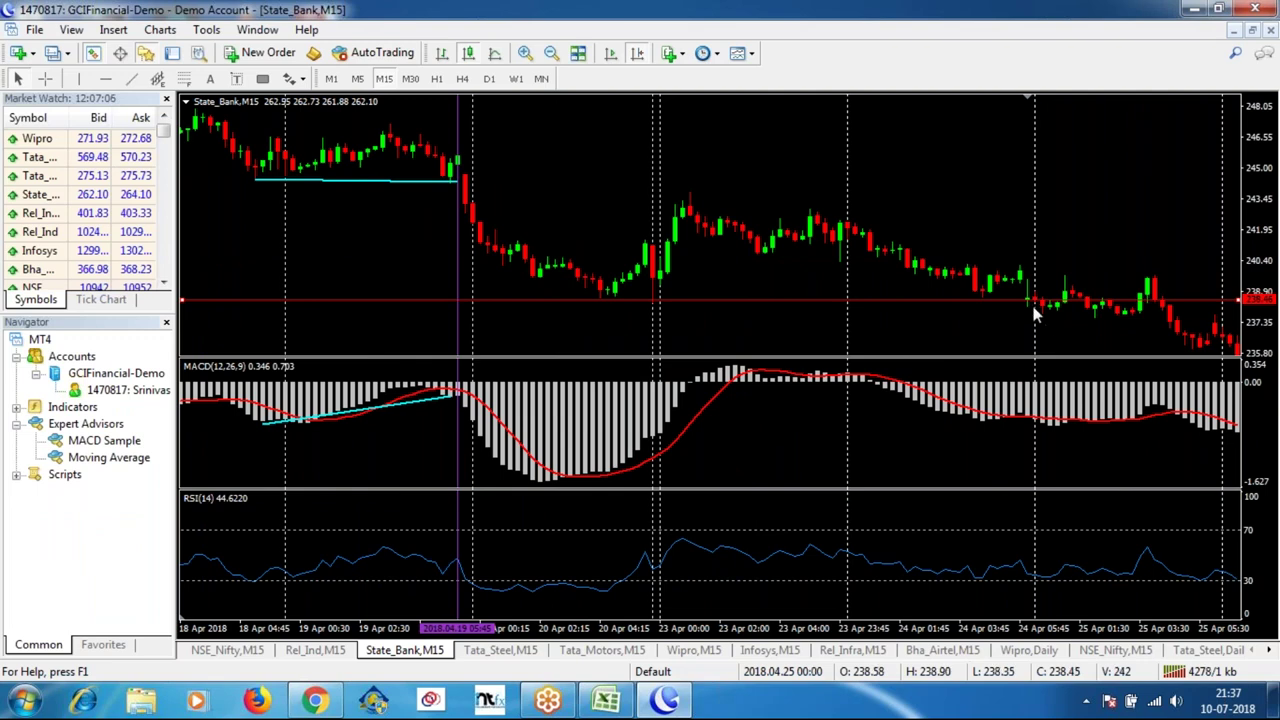
{"action": "mouse_move", "coordinate": [1040, 311]}
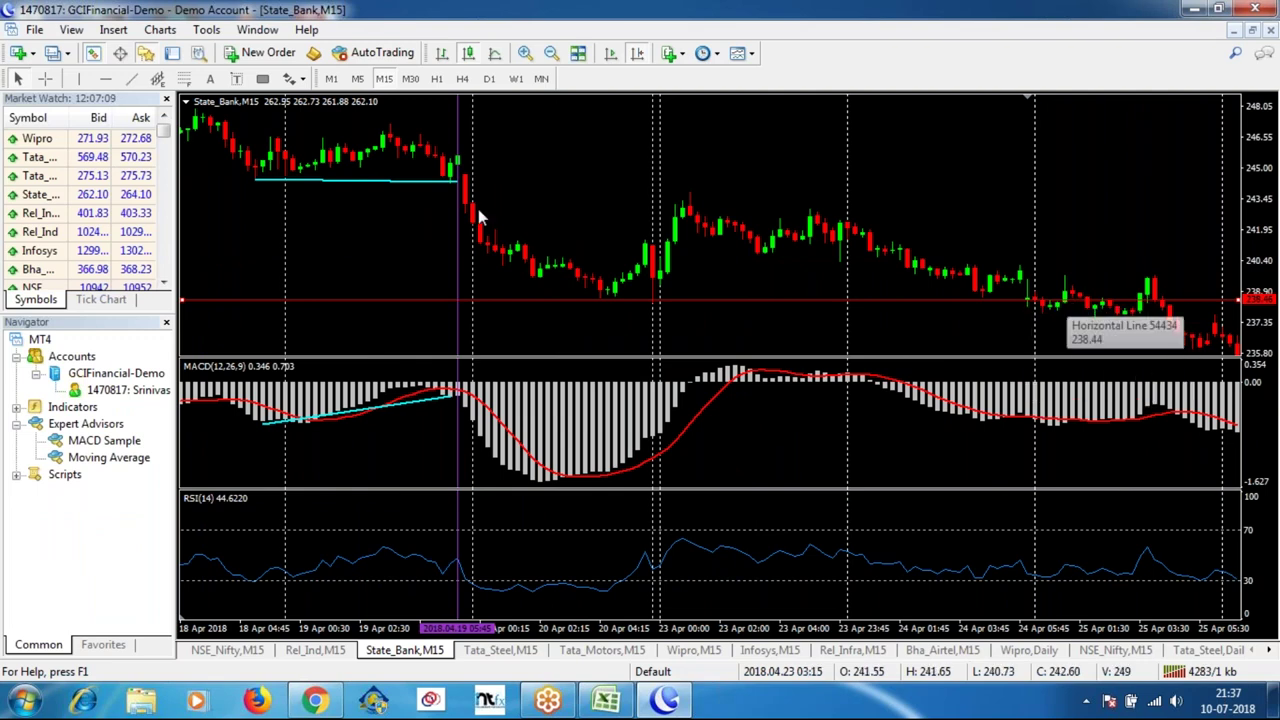
{"action": "left_click", "coordinate": [77, 82]}
{"action": "left_click", "coordinate": [1065, 370]}
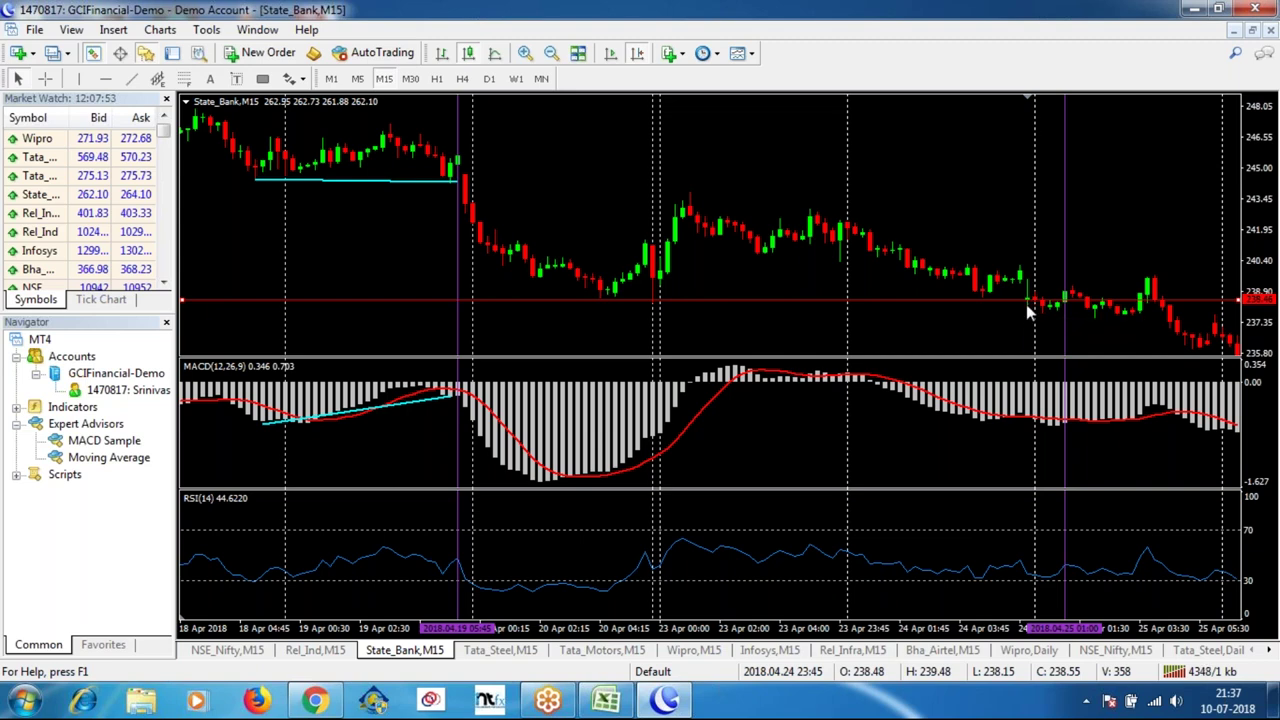
Draw a falling price trend line and a rising MACD trend line from the 20 April low to 24 April 23:45.
{"action": "left_click", "coordinate": [131, 78]}
{"action": "mouse_move", "coordinate": [614, 302]}
{"action": "left_mouse_down"}
{"action": "mouse_move", "coordinate": [1010, 332]}
{"action": "mouse_move", "coordinate": [1028, 305]}
{"action": "left_mouse_up"}
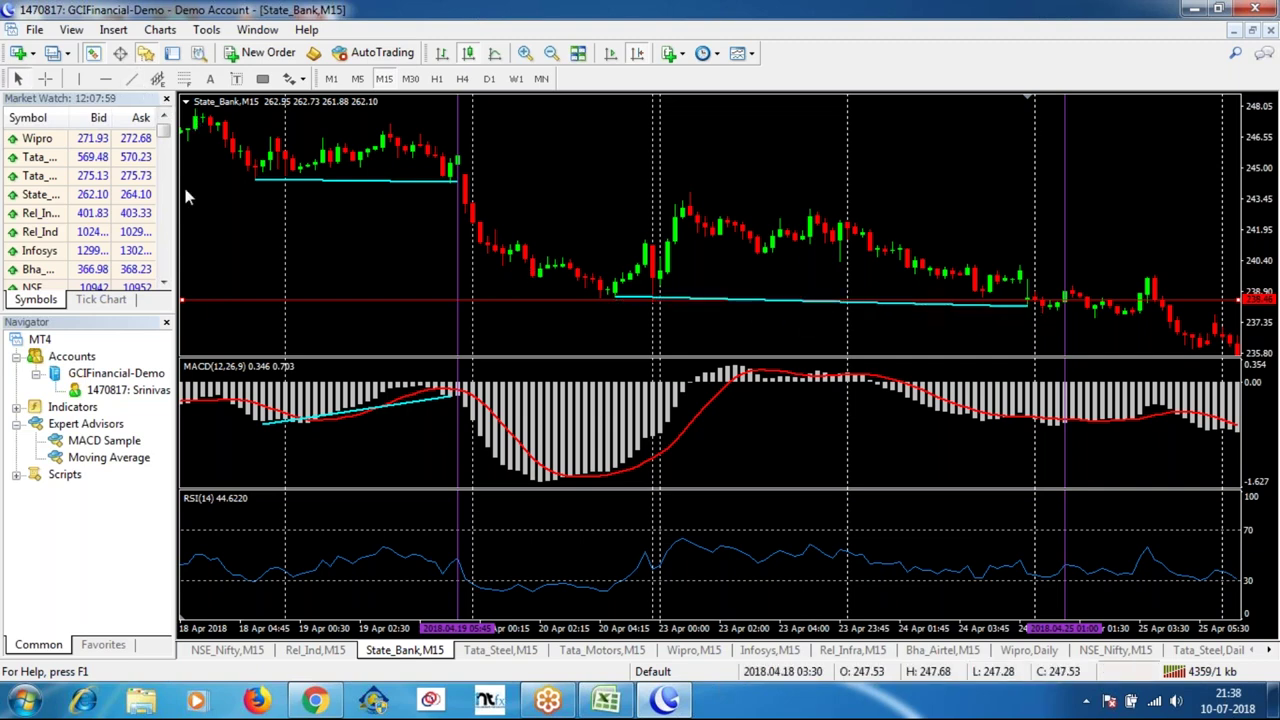
{"action": "left_click", "coordinate": [131, 78]}
{"action": "left_click_drag", "start_coordinate": [600, 474], "coordinate": [1027, 420]}
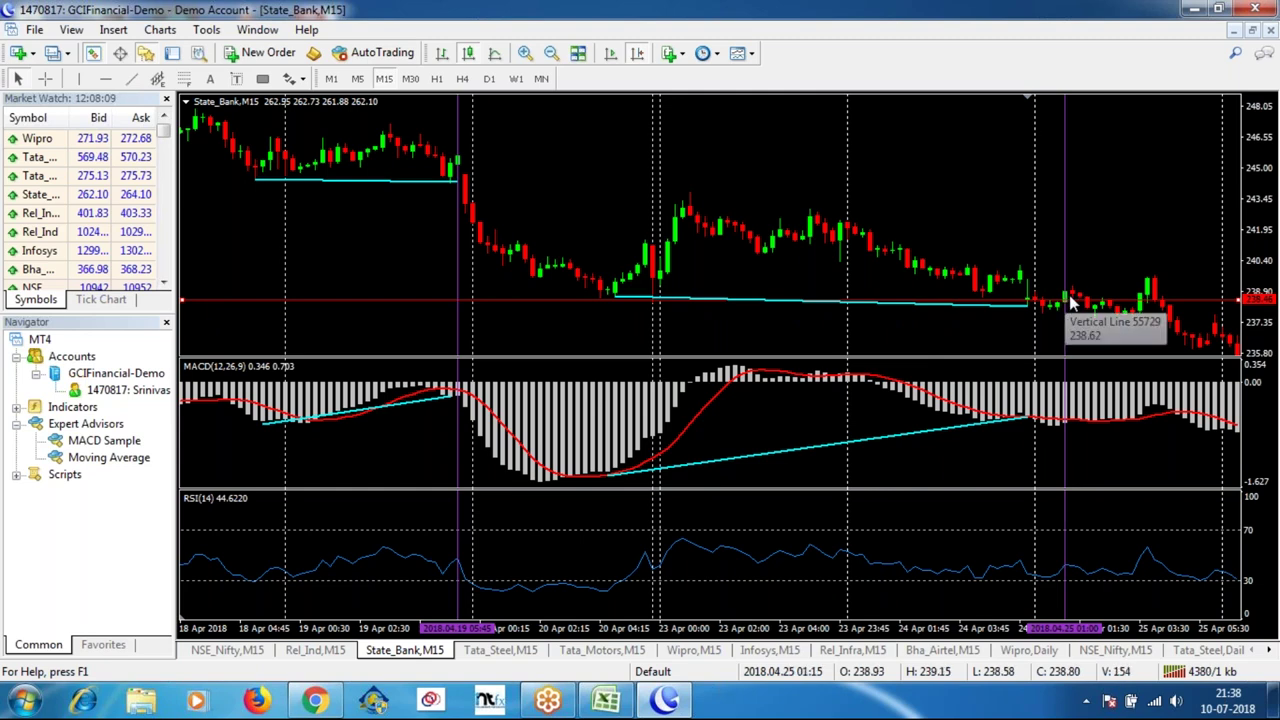
Measure from the 25 April 01:00 candle to the following high, and move the horizontal line down to about 235.
{"action": "left_click_drag", "start_coordinate": [1066, 302], "coordinate": [1150, 282]}
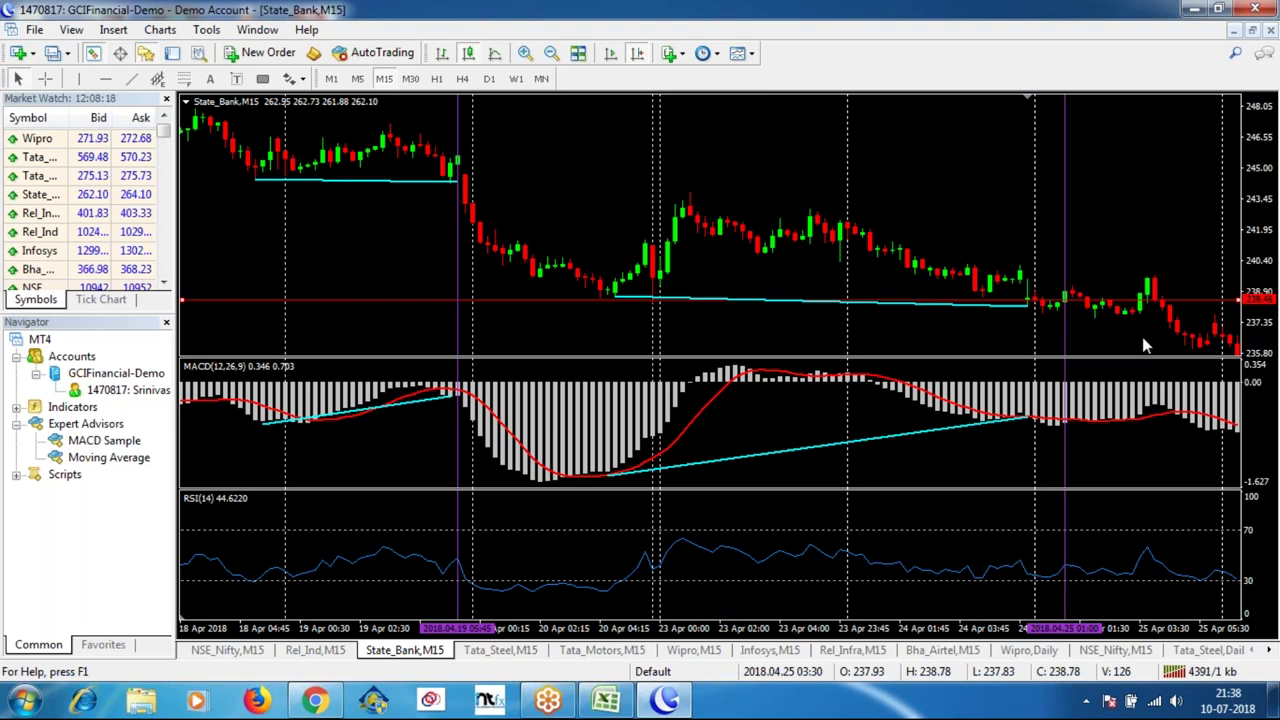
{"action": "scroll", "coordinate": [1145, 345], "scroll_direction": "down", "scroll_amount": 2}
{"action": "scroll", "coordinate": [1125, 333], "scroll_direction": "down", "scroll_amount": 5}
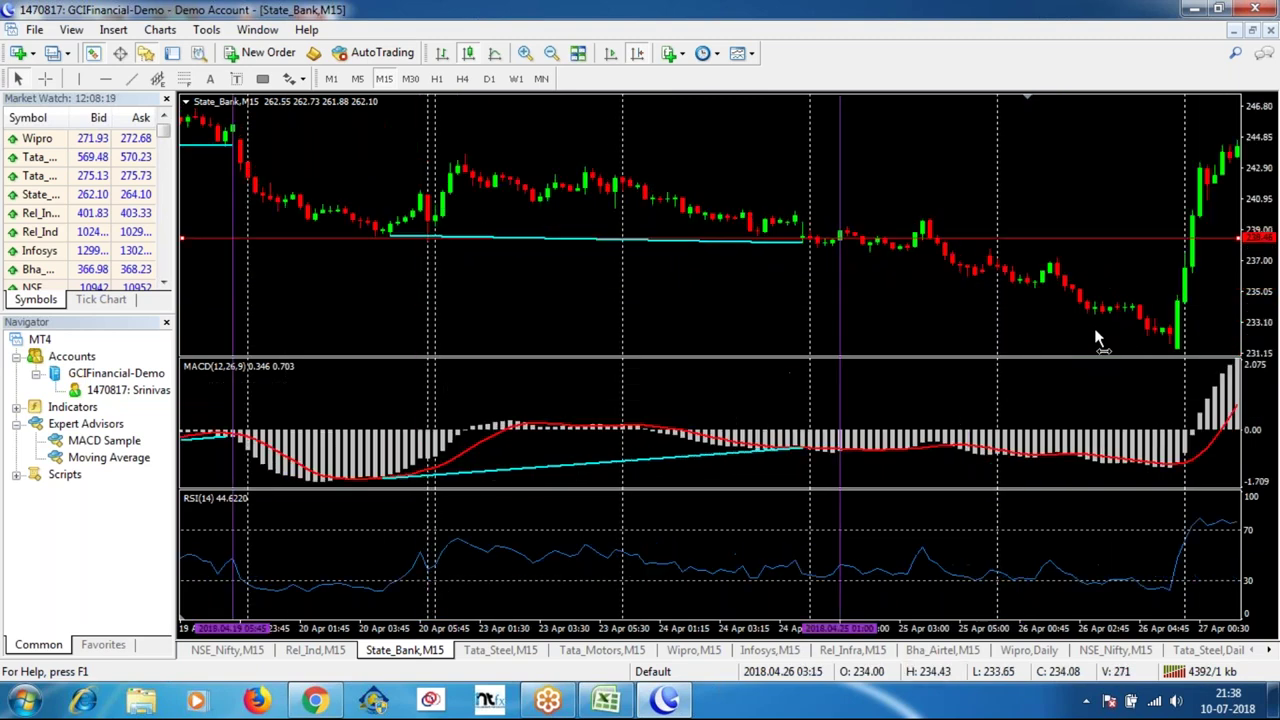
{"action": "mouse_move", "coordinate": [928, 238]}
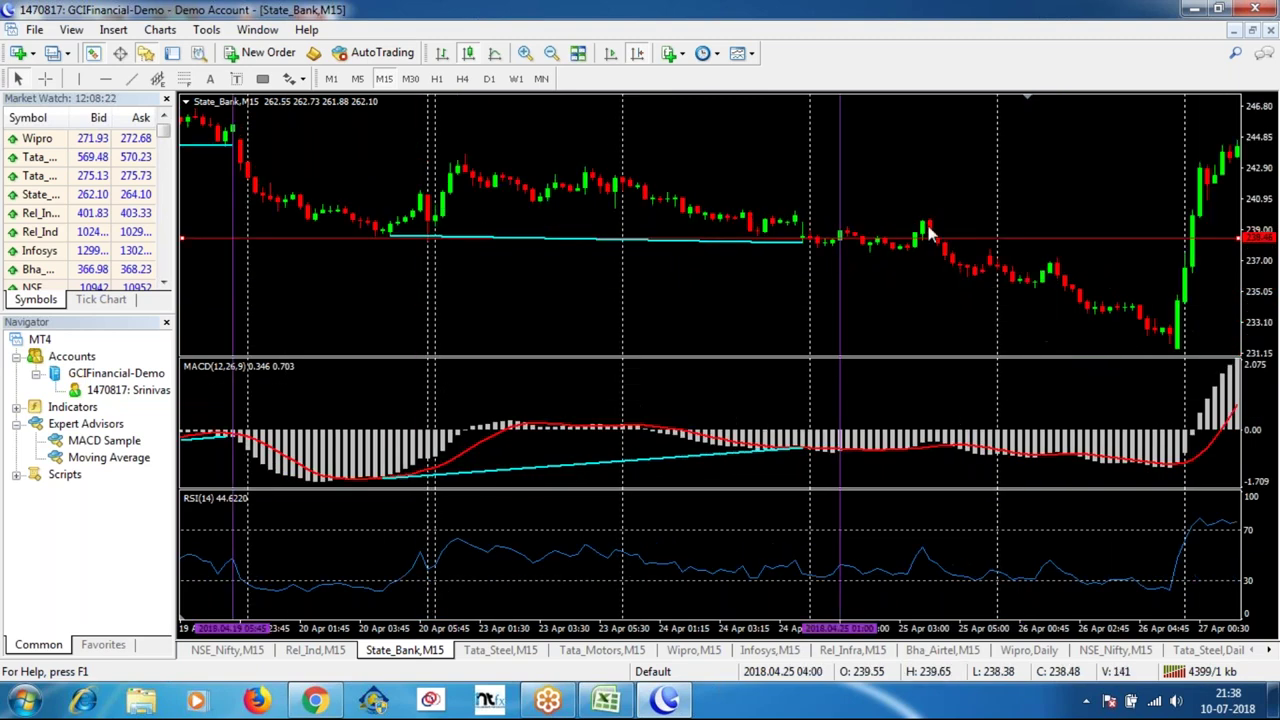
{"action": "left_click_drag", "start_coordinate": [958, 240], "coordinate": [978, 292]}
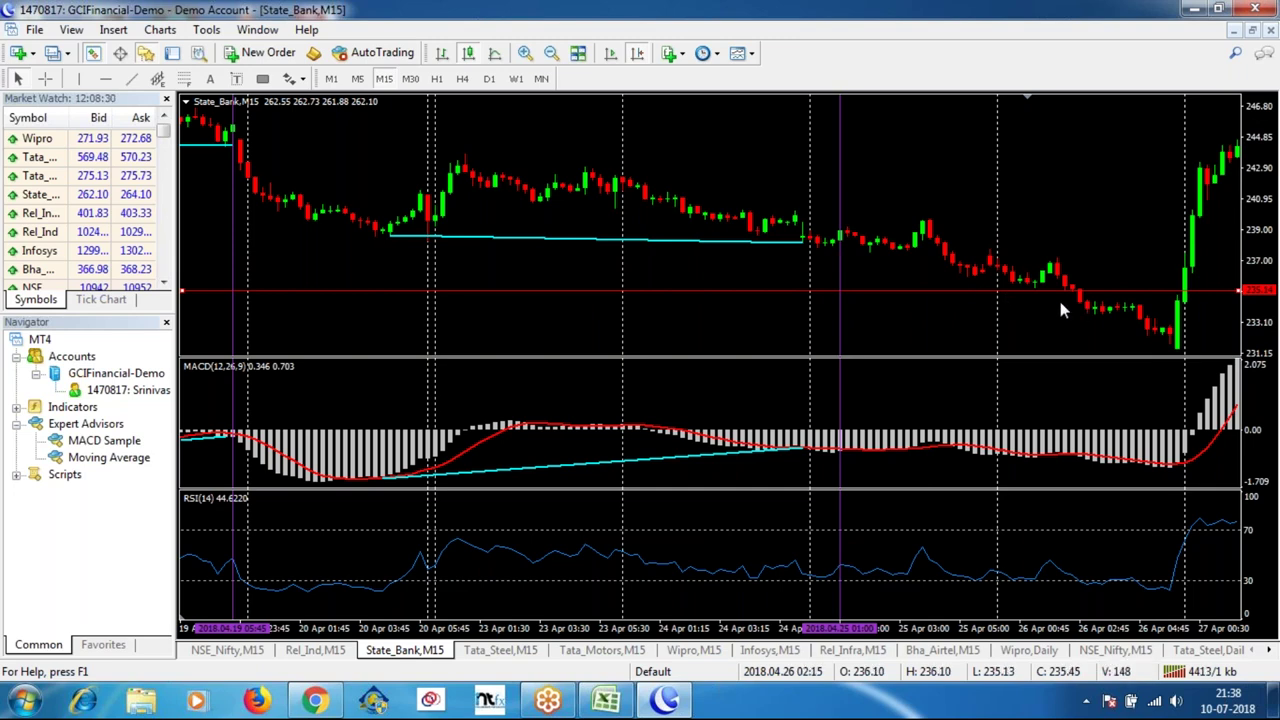
Draw a second rising MACD trend line from the 20 April low to 26 April, and mark the 26 April 01:45 candle with a vertical line.
{"action": "mouse_move", "coordinate": [1045, 282]}
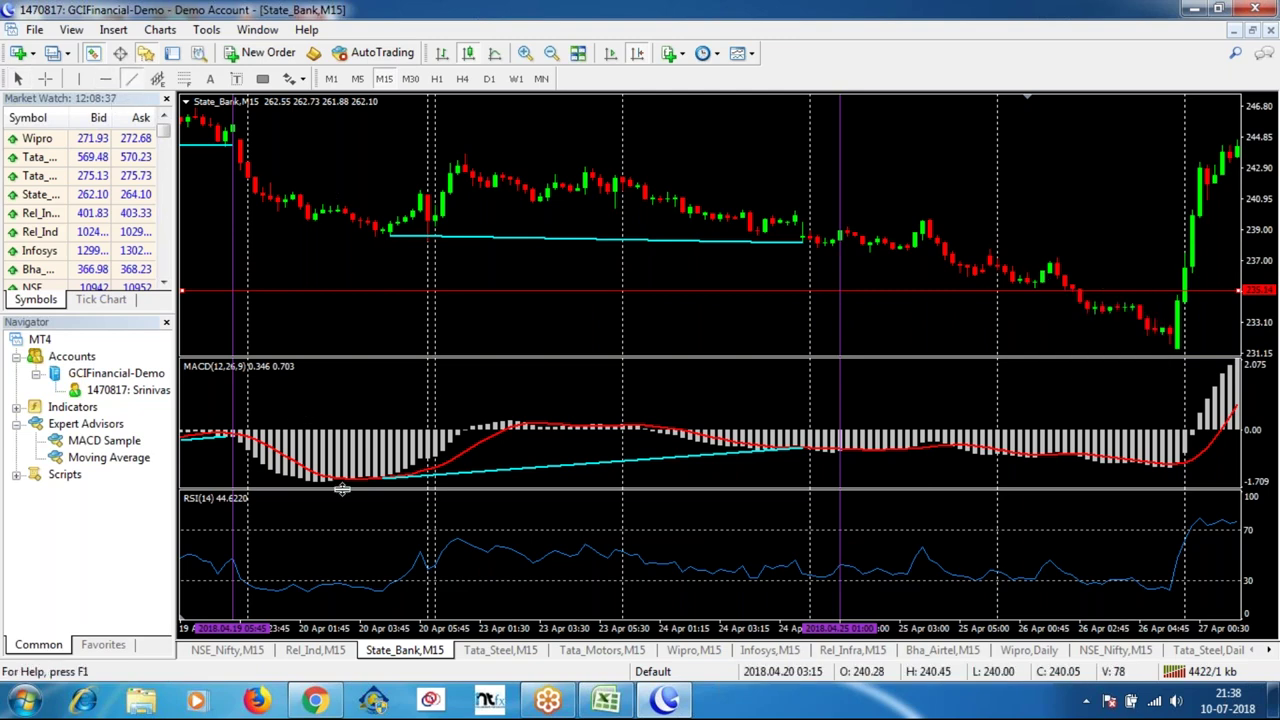
{"action": "mouse_move", "coordinate": [383, 483]}
{"action": "left_mouse_down"}
{"action": "mouse_move", "coordinate": [1027, 483]}
{"action": "mouse_move", "coordinate": [1072, 454]}
{"action": "left_mouse_up"}
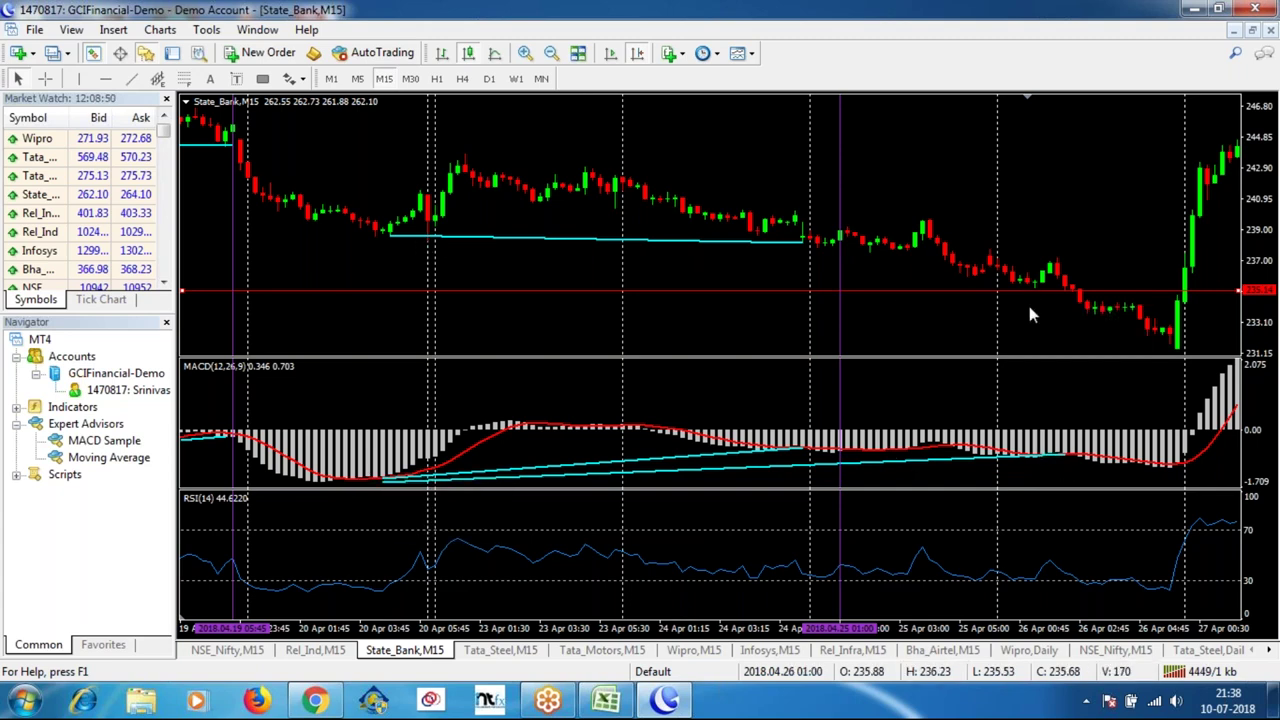
{"action": "middle_click", "coordinate": [1041, 277]}
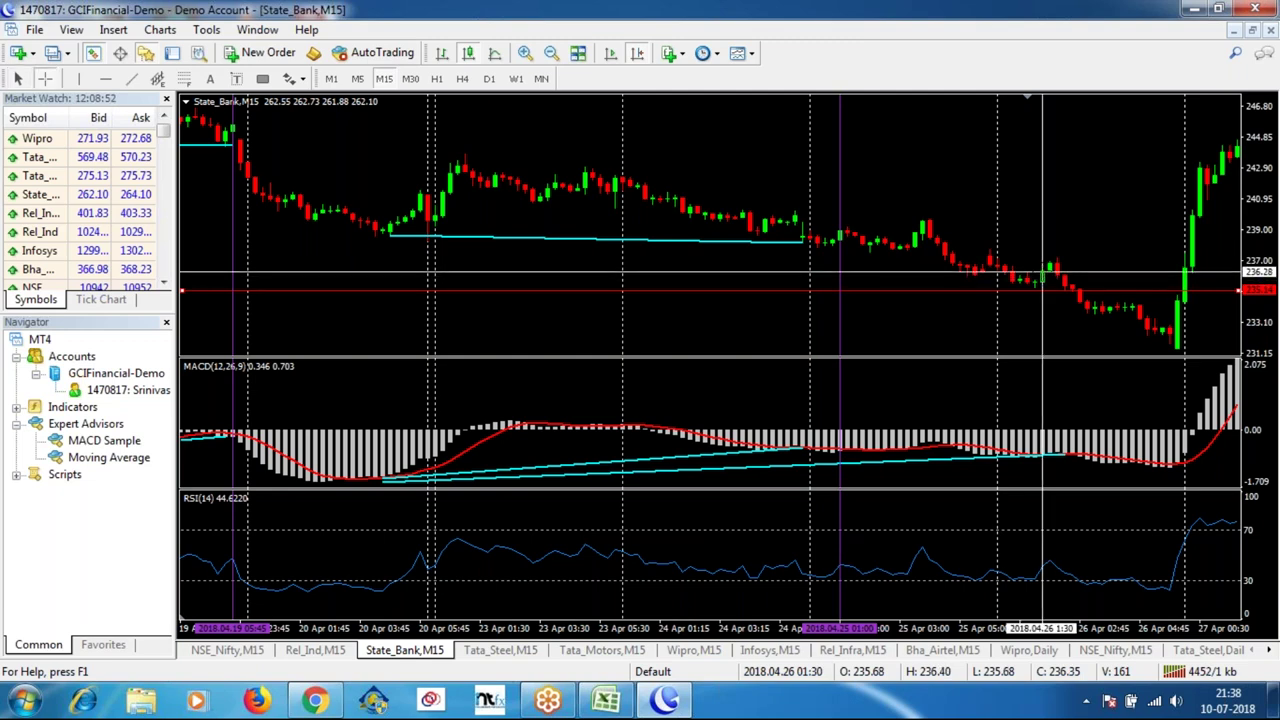
{"action": "mouse_move", "coordinate": [1042, 270]}
{"action": "left_mouse_down"}
{"action": "mouse_move", "coordinate": [1046, 292]}
{"action": "mouse_move", "coordinate": [1057, 262]}
{"action": "mouse_move", "coordinate": [1047, 278]}
{"action": "left_mouse_up"}
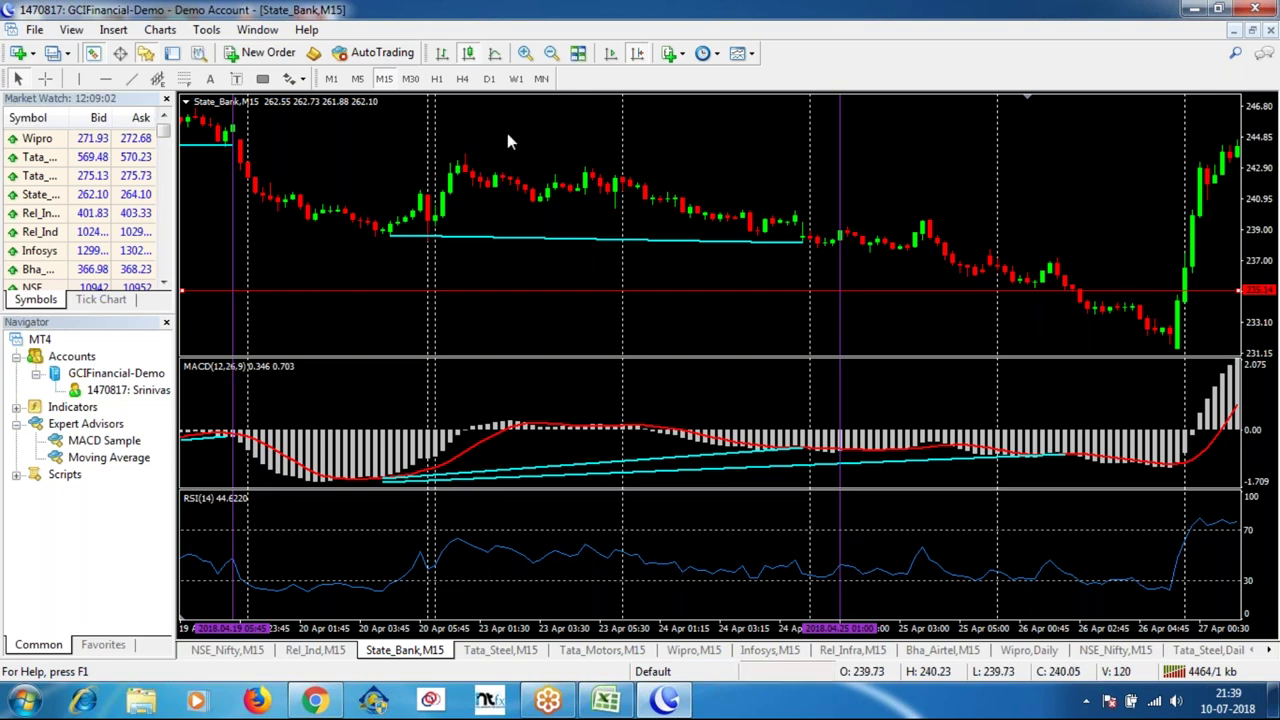
{"action": "left_click", "coordinate": [78, 79]}
{"action": "left_click", "coordinate": [1050, 270]}
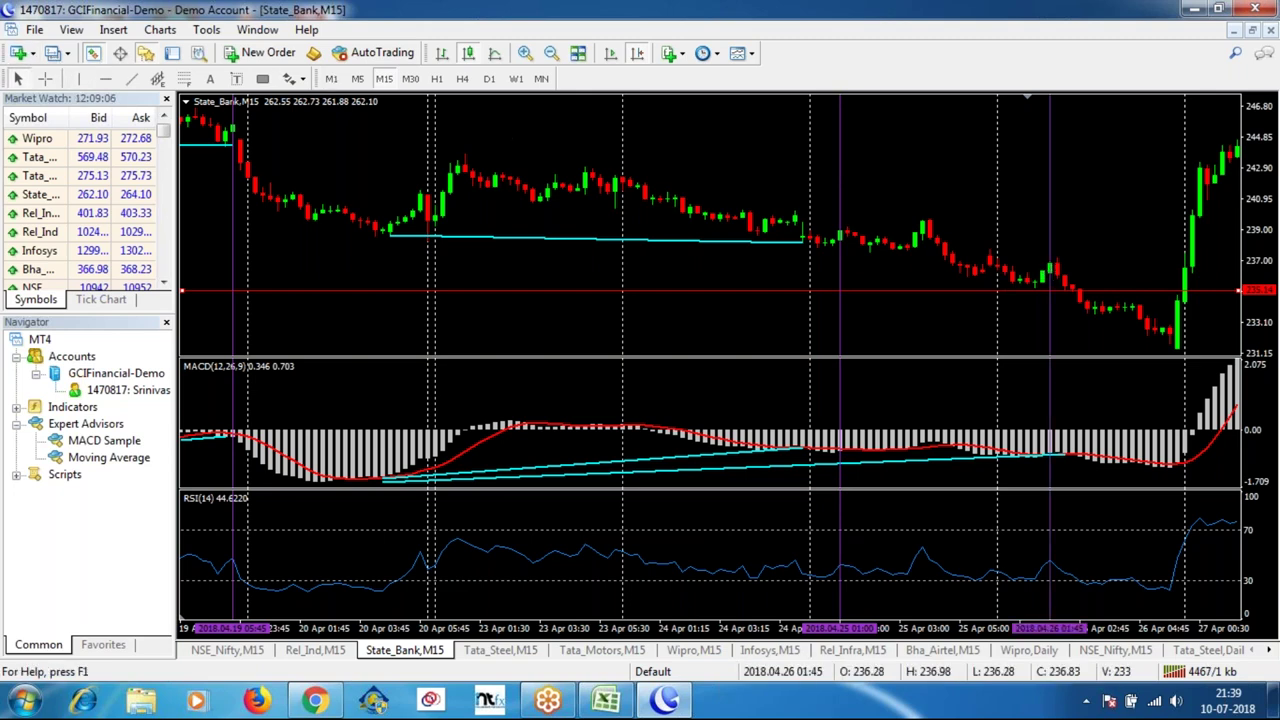
Check the next recorded trade in the Excel report, and mark the 30 April 01:30 candle on the MetaTrader chart with a vertical line.
{"action": "left_click", "coordinate": [605, 685]}
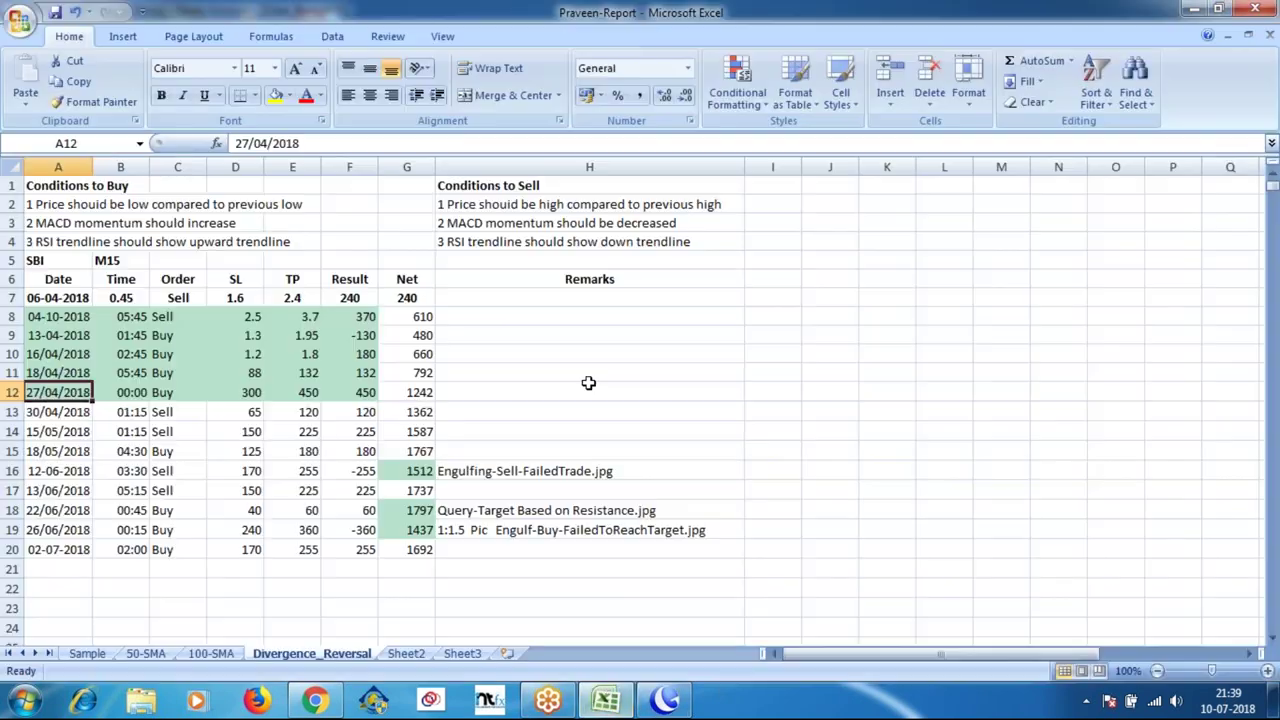
{"action": "left_click", "coordinate": [658, 702]}
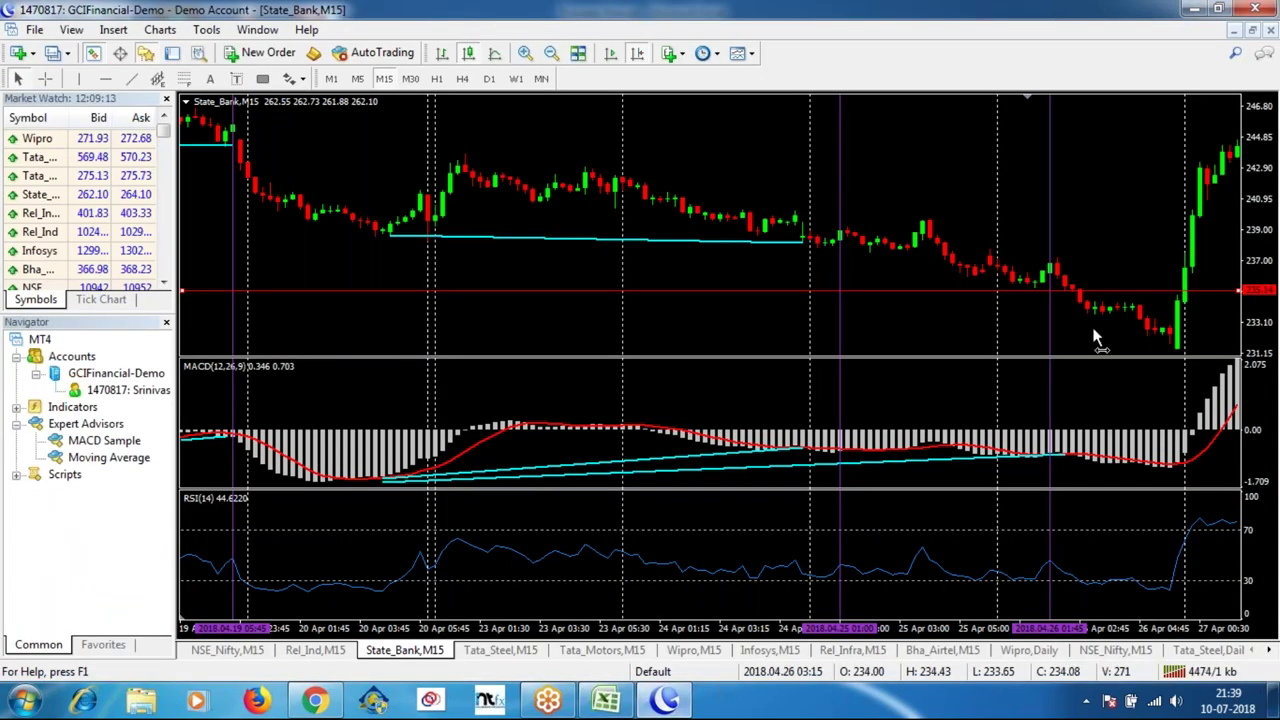
{"action": "left_click_drag", "start_coordinate": [1028, 327], "coordinate": [874, 356]}
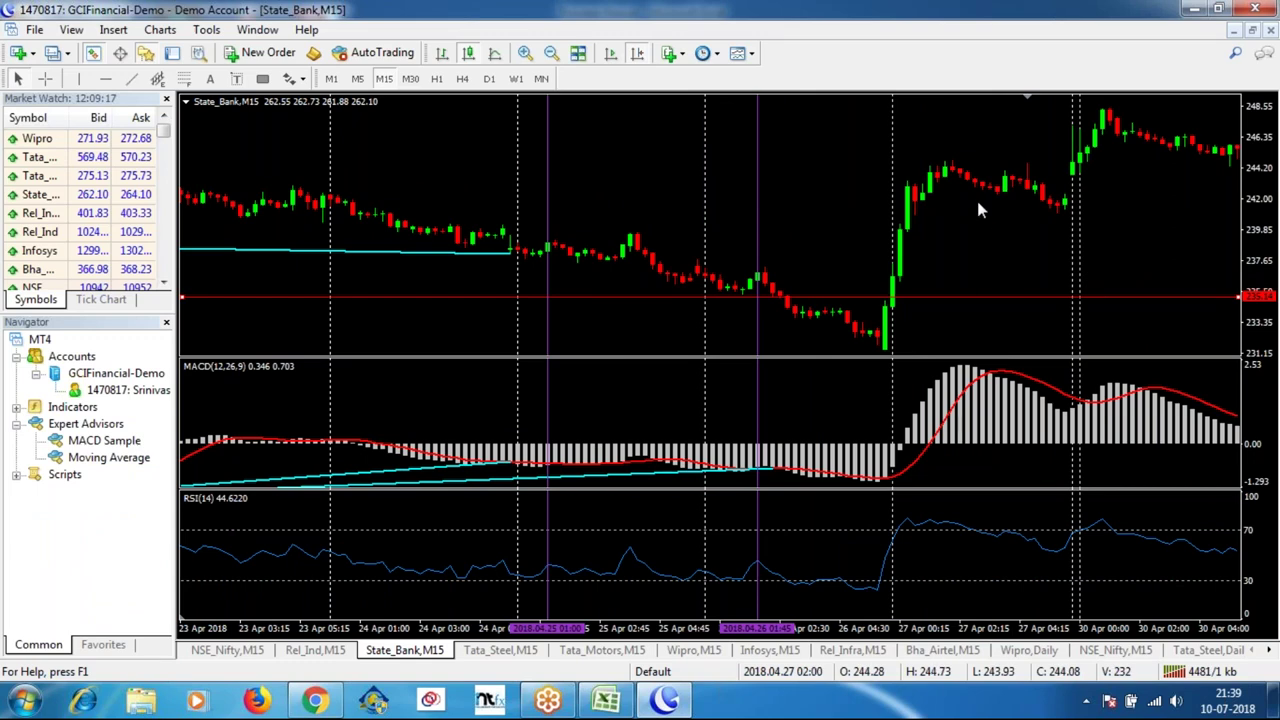
{"action": "scroll", "coordinate": [1130, 257], "scroll_direction": "down", "scroll_amount": 4}
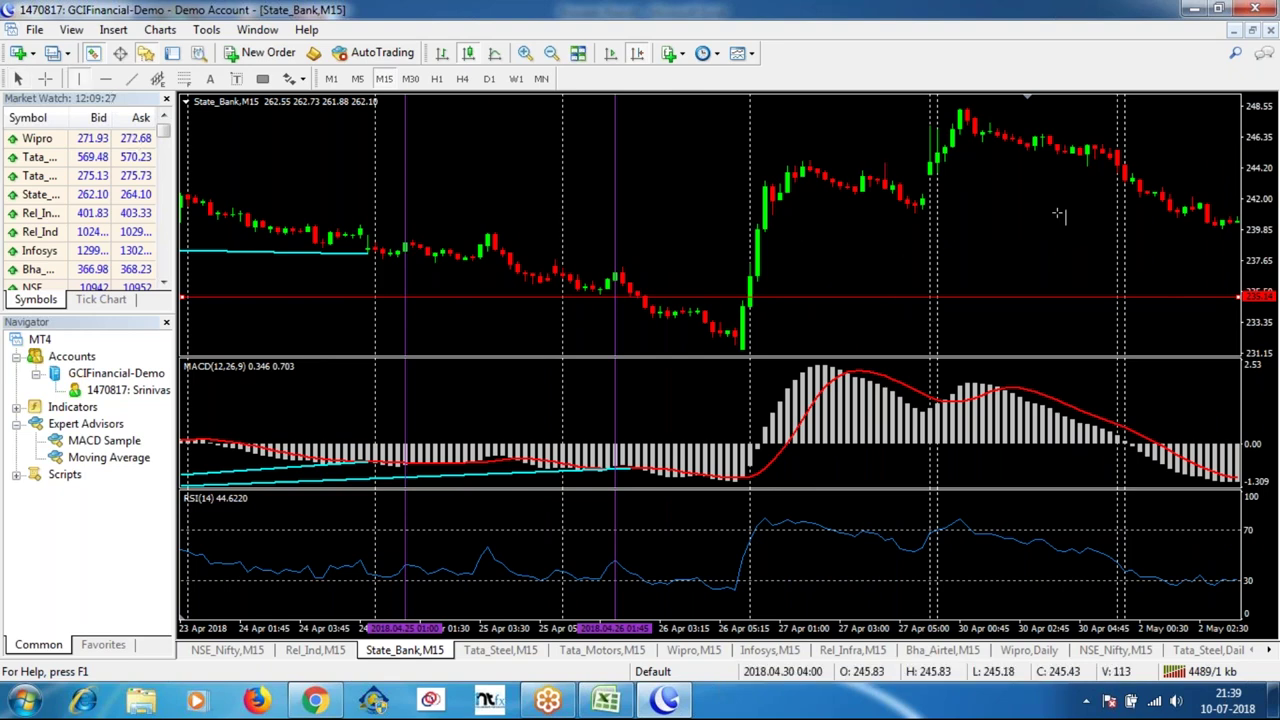
{"action": "left_click", "coordinate": [975, 135]}
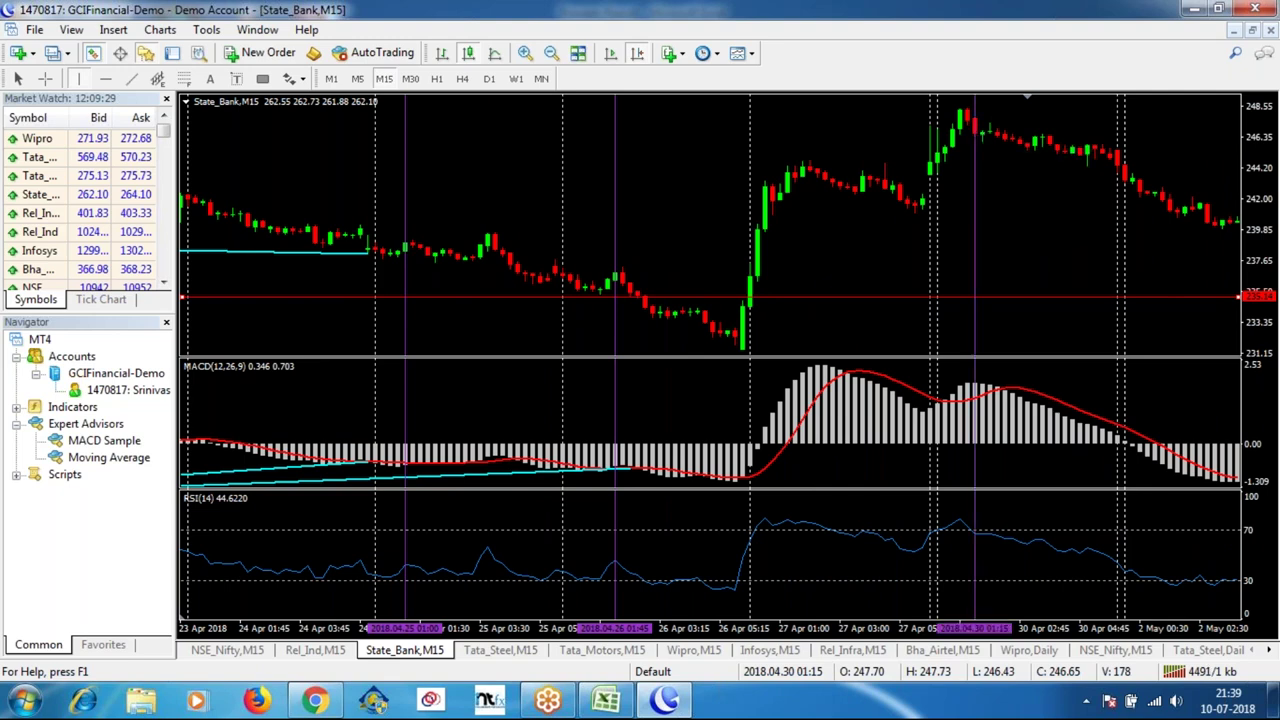
{"action": "left_click_drag", "start_coordinate": [975, 190], "coordinate": [982, 190]}
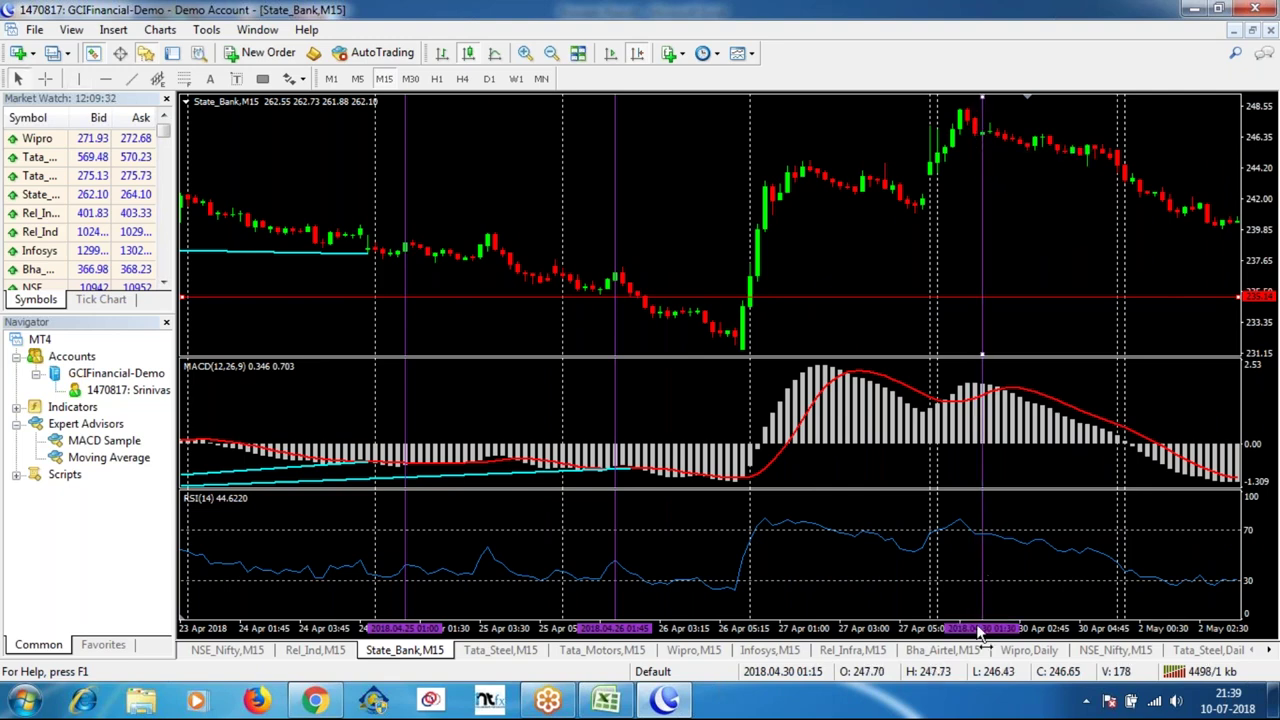
Check the entry time in row 13 of the Excel report, and measure from the 30 April entry candle to the preceding high in MetaTrader.
{"action": "left_click", "coordinate": [607, 699]}
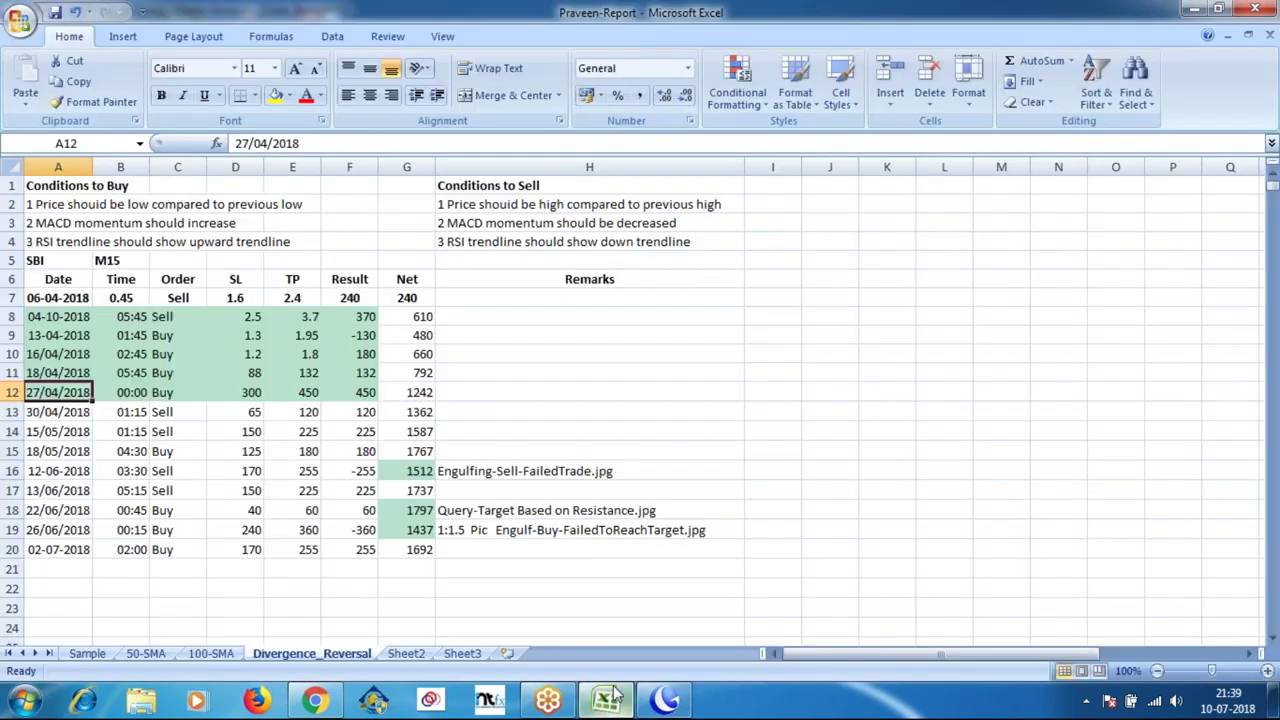
{"action": "left_click", "coordinate": [125, 413]}
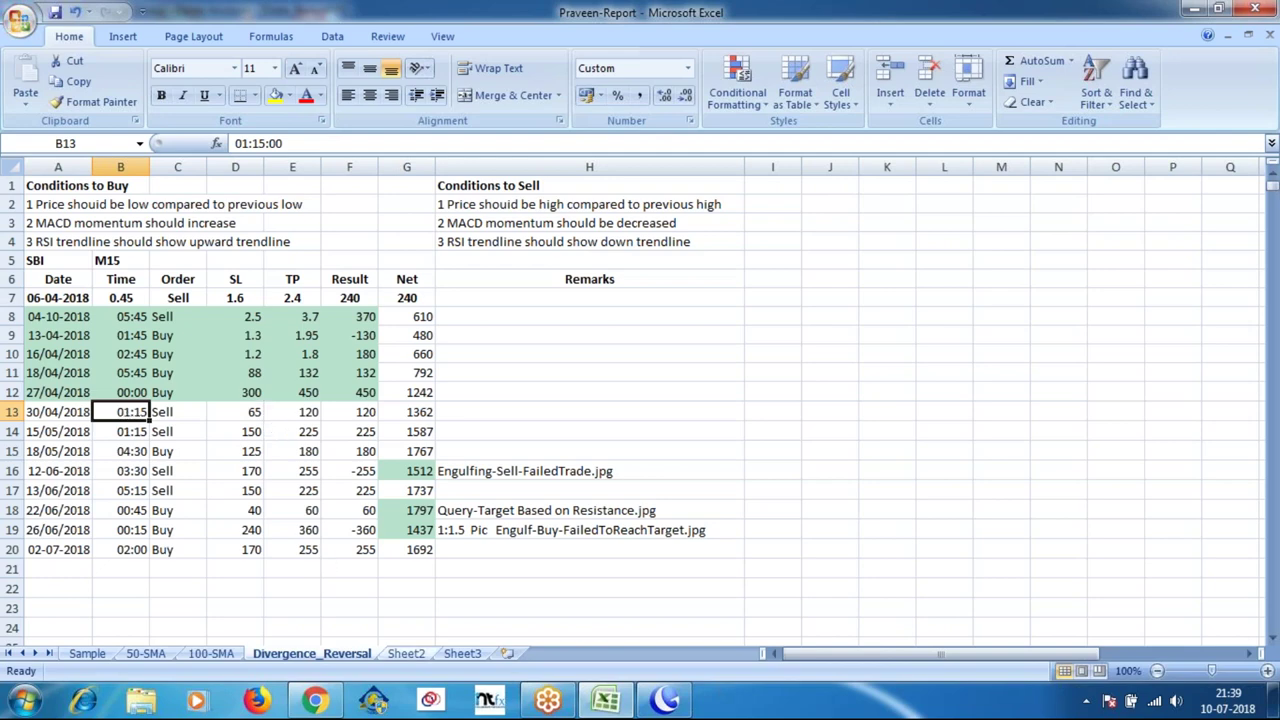
{"action": "left_click", "coordinate": [666, 701]}
{"action": "middle_click", "coordinate": [982, 200]}
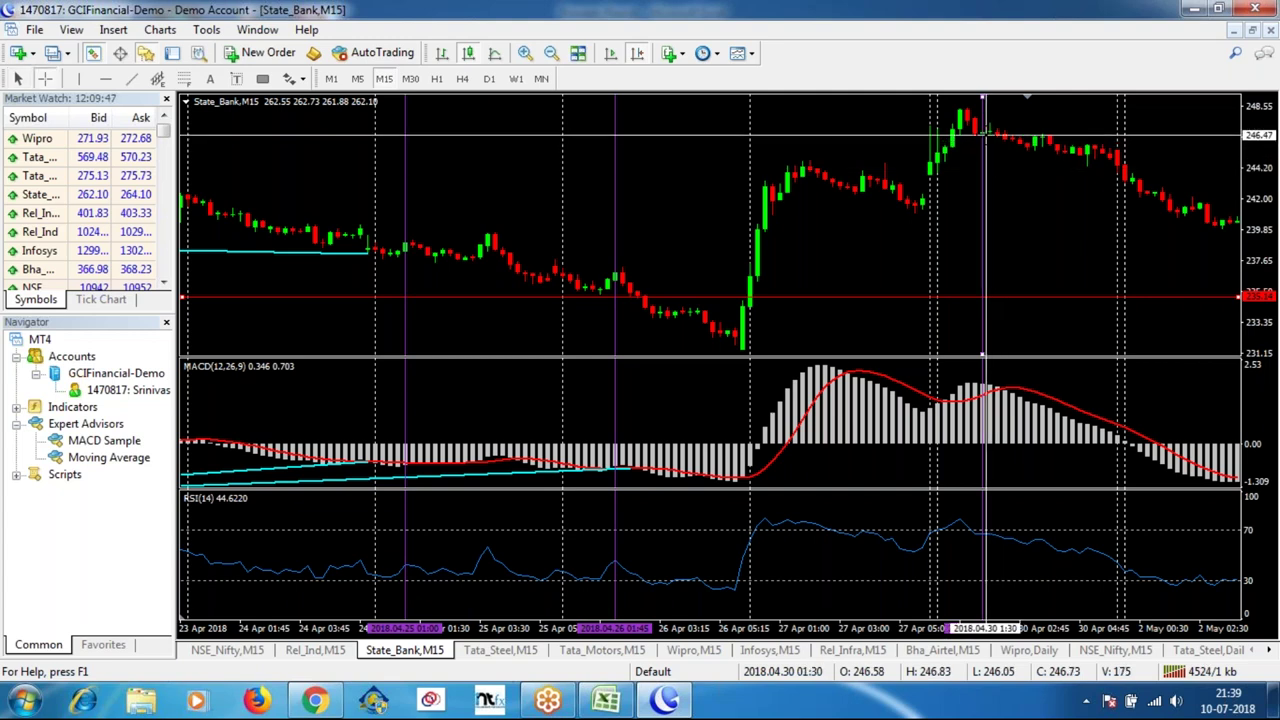
{"action": "left_click_drag", "start_coordinate": [984, 135], "coordinate": [984, 103]}
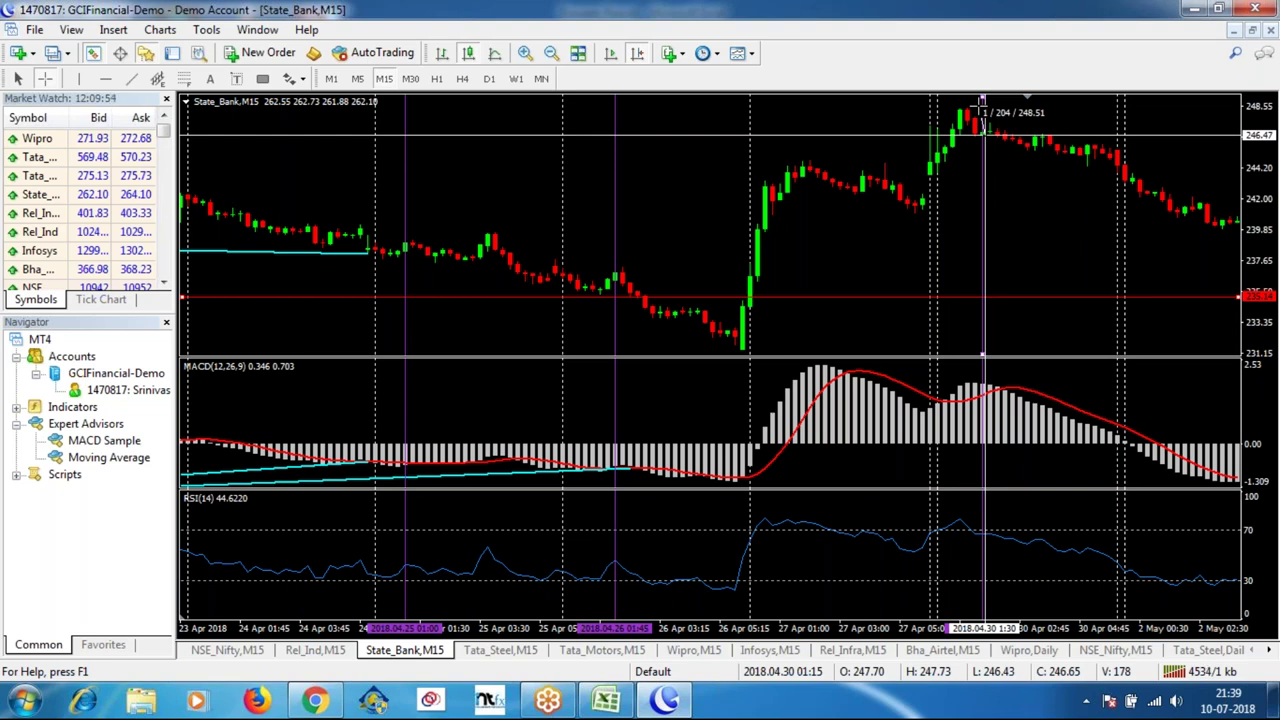
{"action": "left_click_drag", "start_coordinate": [985, 133], "coordinate": [980, 103]}
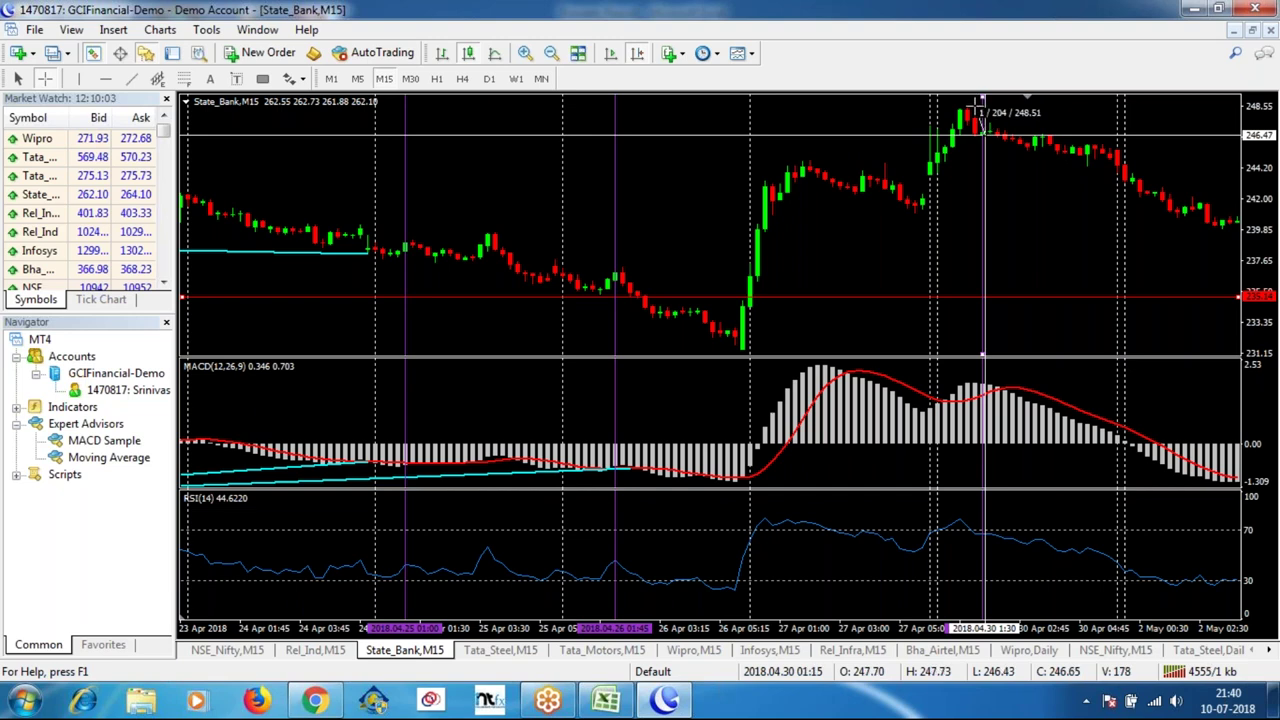
{"action": "mouse_move", "coordinate": [980, 103]}
{"action": "left_mouse_down"}
{"action": "mouse_move", "coordinate": [974, 142]}
{"action": "mouse_move", "coordinate": [977, 104]}
{"action": "left_mouse_up"}
{"action": "mouse_move", "coordinate": [975, 137]}
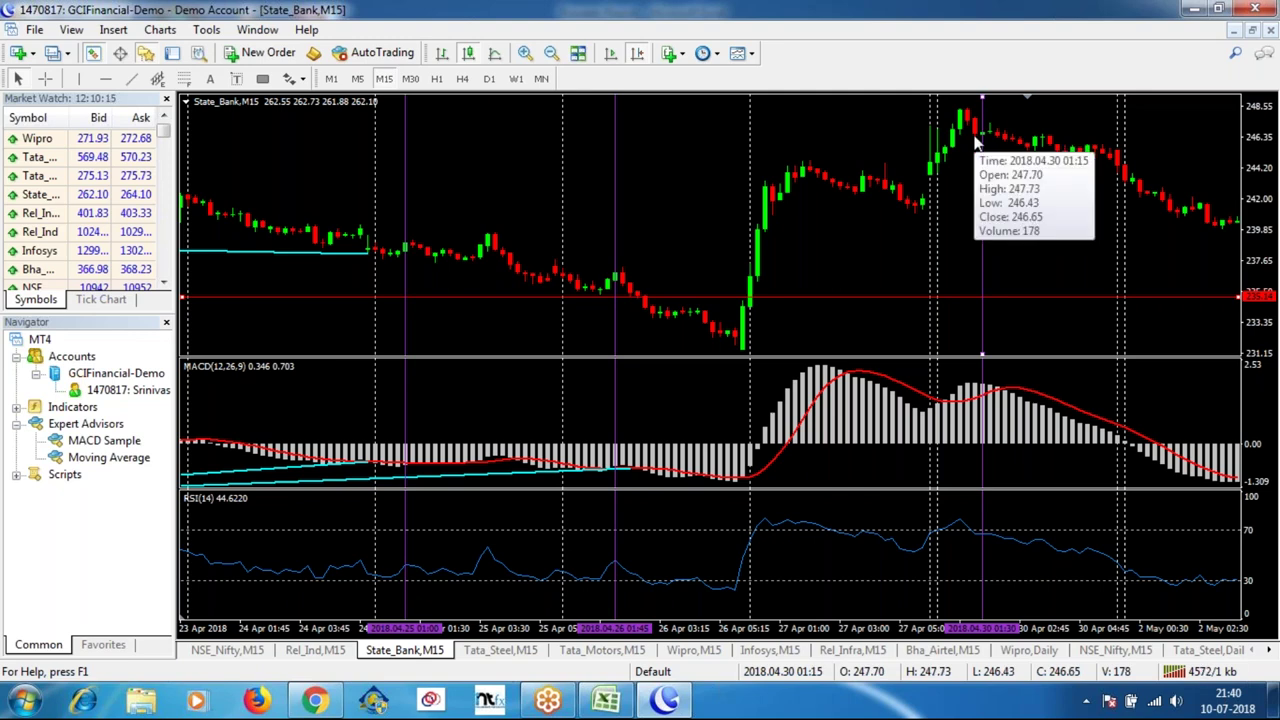
{"action": "middle_click", "coordinate": [975, 135]}
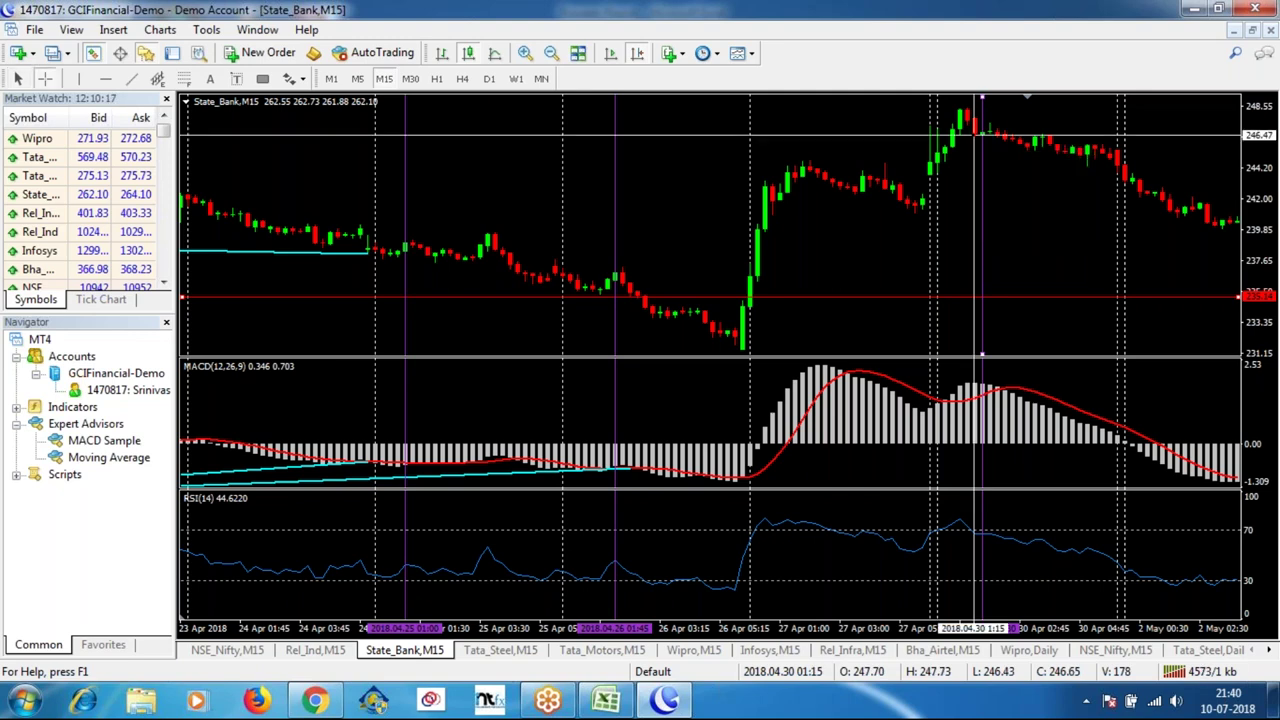
{"action": "left_click", "coordinate": [975, 135]}
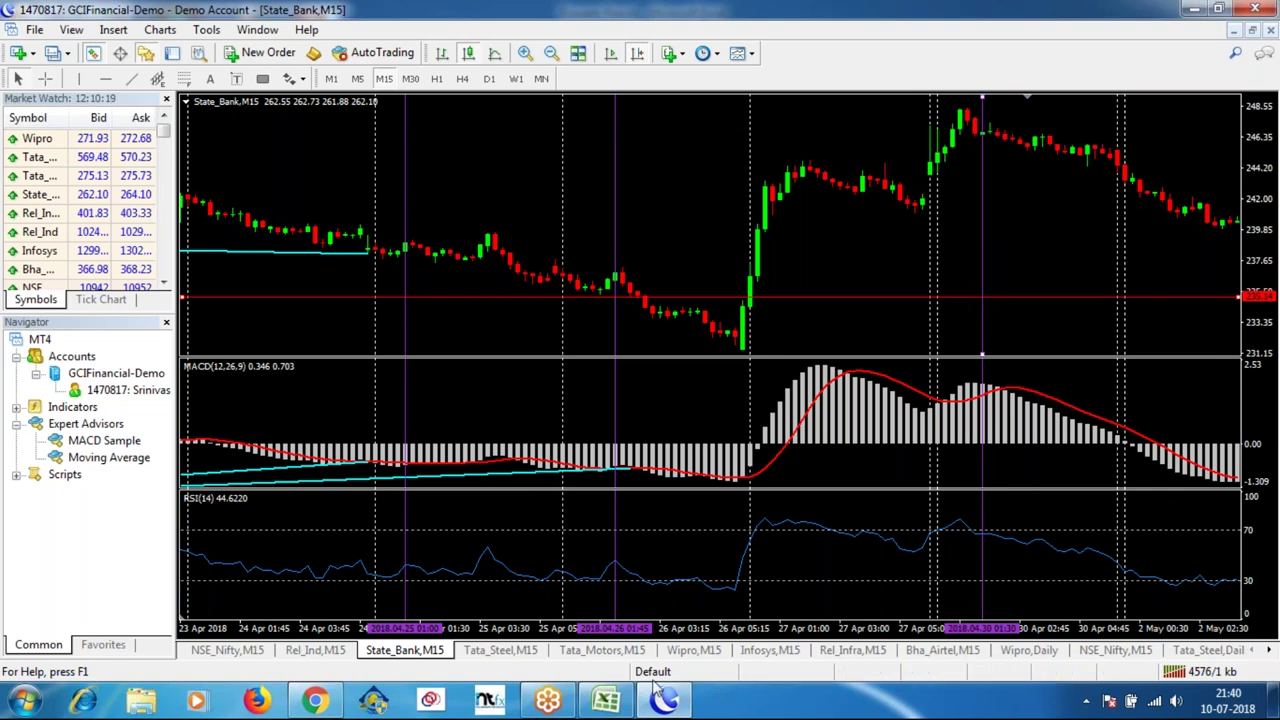
Switch to the Excel report and set row 13's SL to 2.1., TP to 3.15 and Result to 315.
{"action": "left_click", "coordinate": [605, 700]}
{"action": "left_click", "coordinate": [240, 413]}
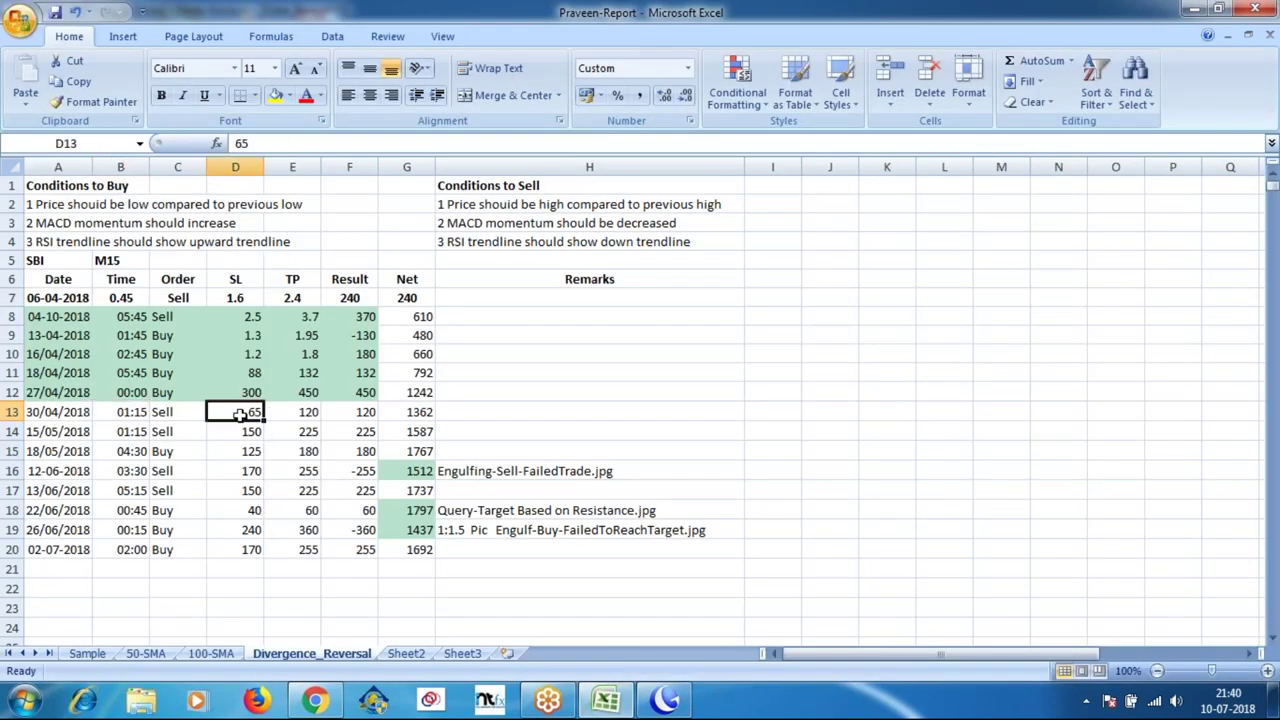
{"action": "type", "text": "2.1."}
{"action": "key", "text": "Tab"}
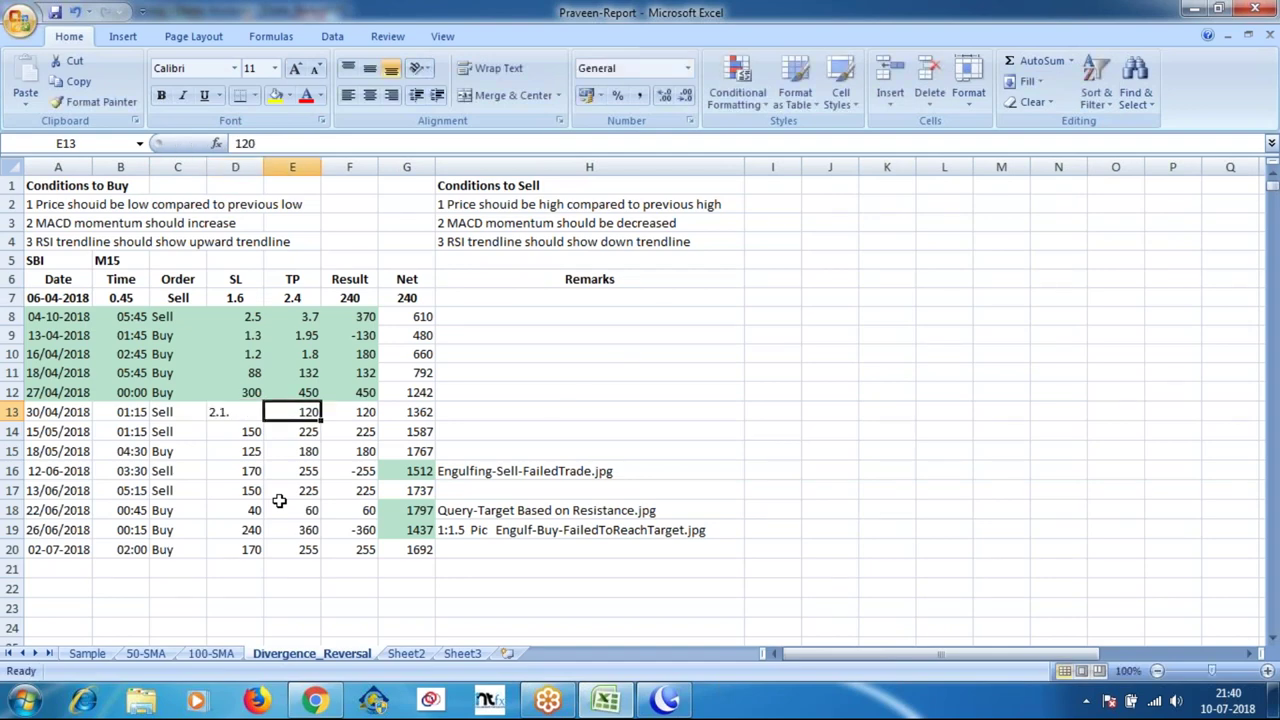
{"action": "type", "text": "3.15"}
{"action": "key", "text": "Tab"}
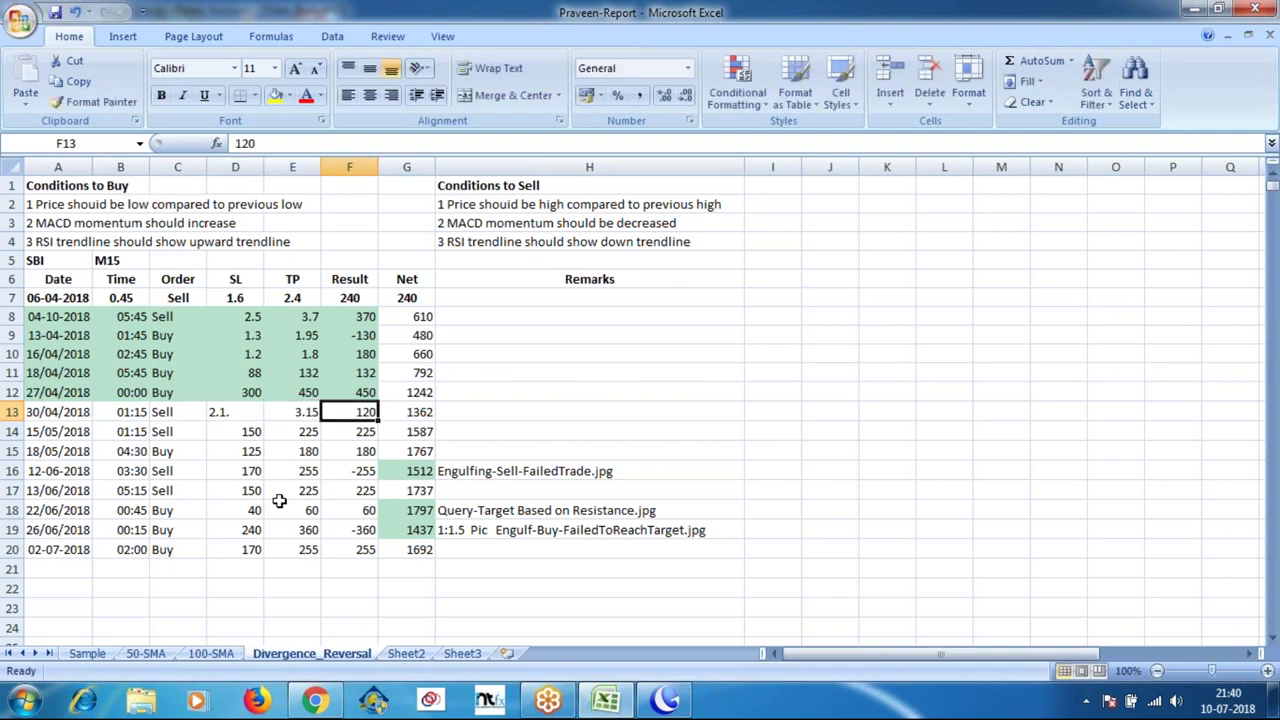
{"action": "type", "text": "315"}
{"action": "key", "text": "Return"}
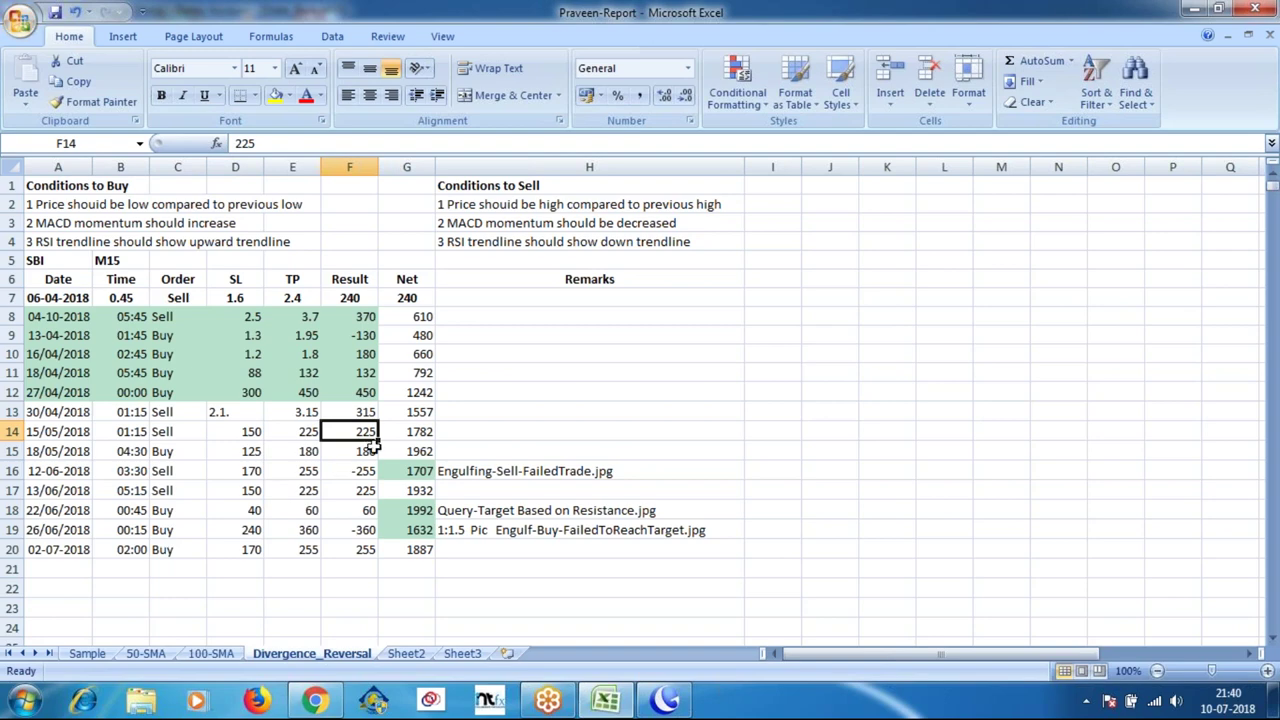
Return to the MetaTrader chart, move the horizontal line to the 7 May high at about 247.5, and inspect the MACD at 8 May 02:30.
{"action": "left_click", "coordinate": [668, 701]}
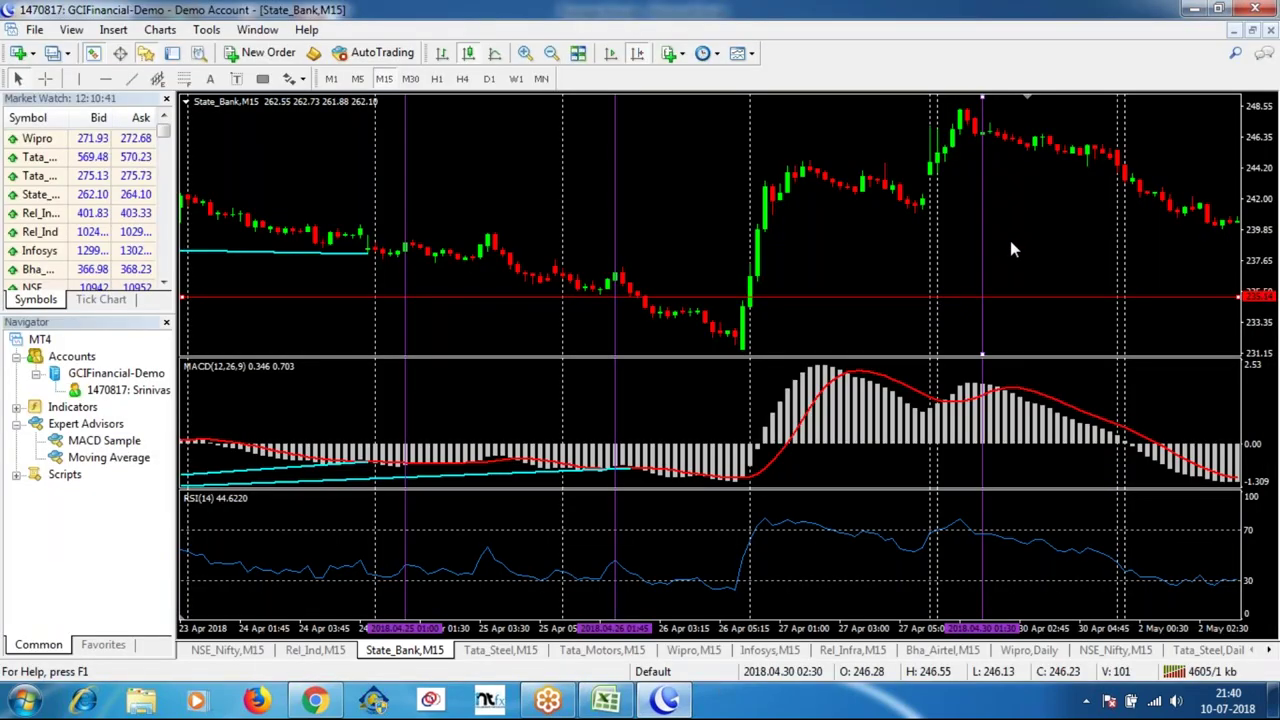
{"action": "left_click_drag", "start_coordinate": [1021, 248], "coordinate": [977, 250]}
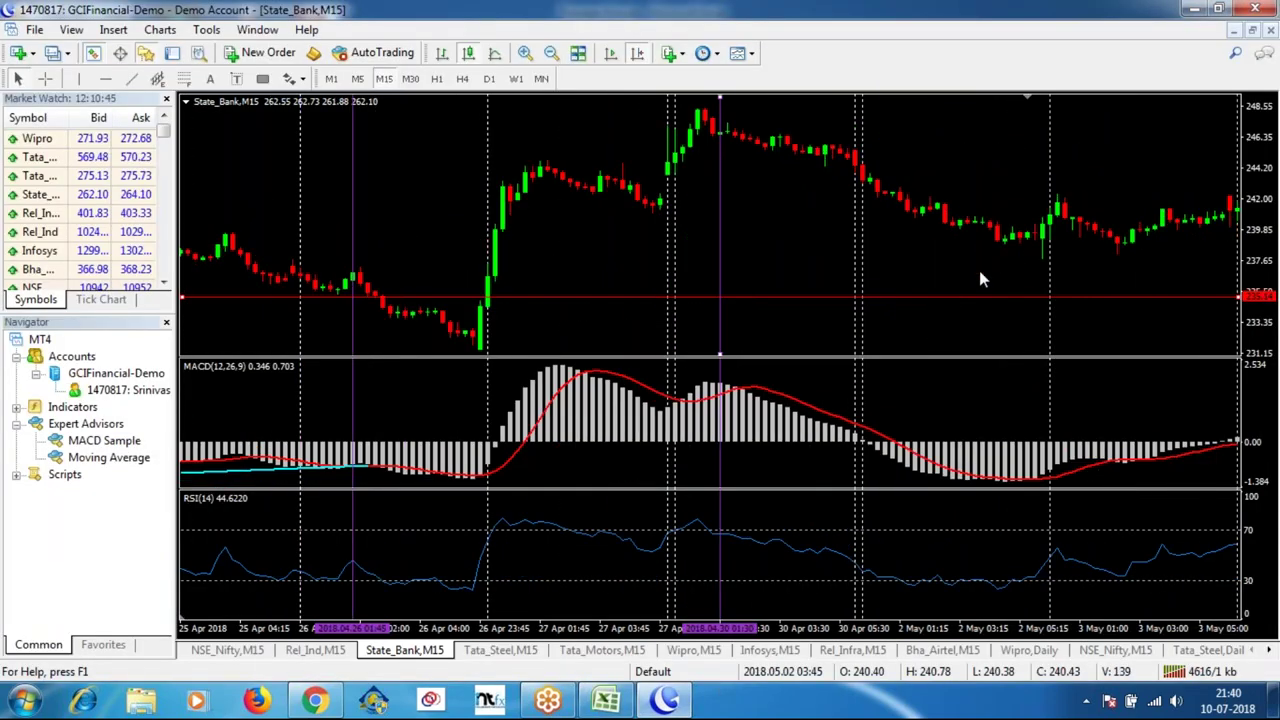
{"action": "left_click_drag", "start_coordinate": [978, 266], "coordinate": [880, 263]}
{"action": "scroll", "coordinate": [1057, 289], "scroll_direction": "up", "scroll_amount": 2}
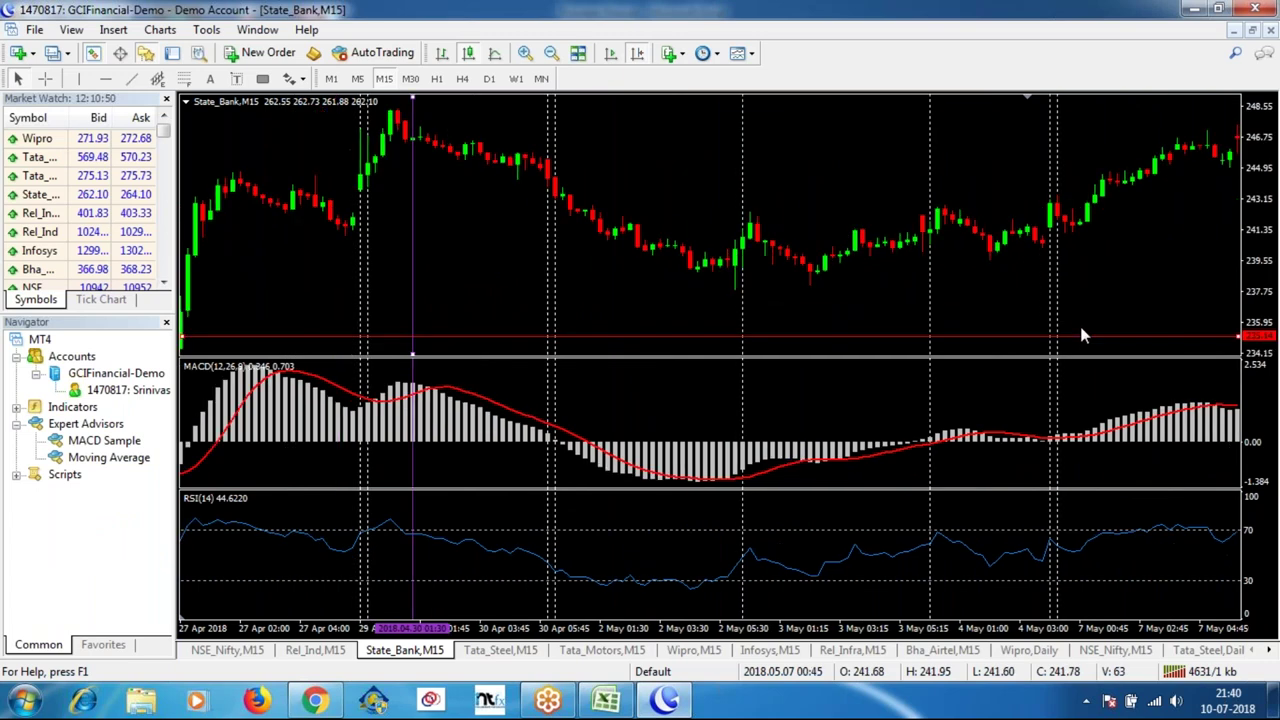
{"action": "scroll", "coordinate": [1080, 335], "scroll_direction": "down", "scroll_amount": 3}
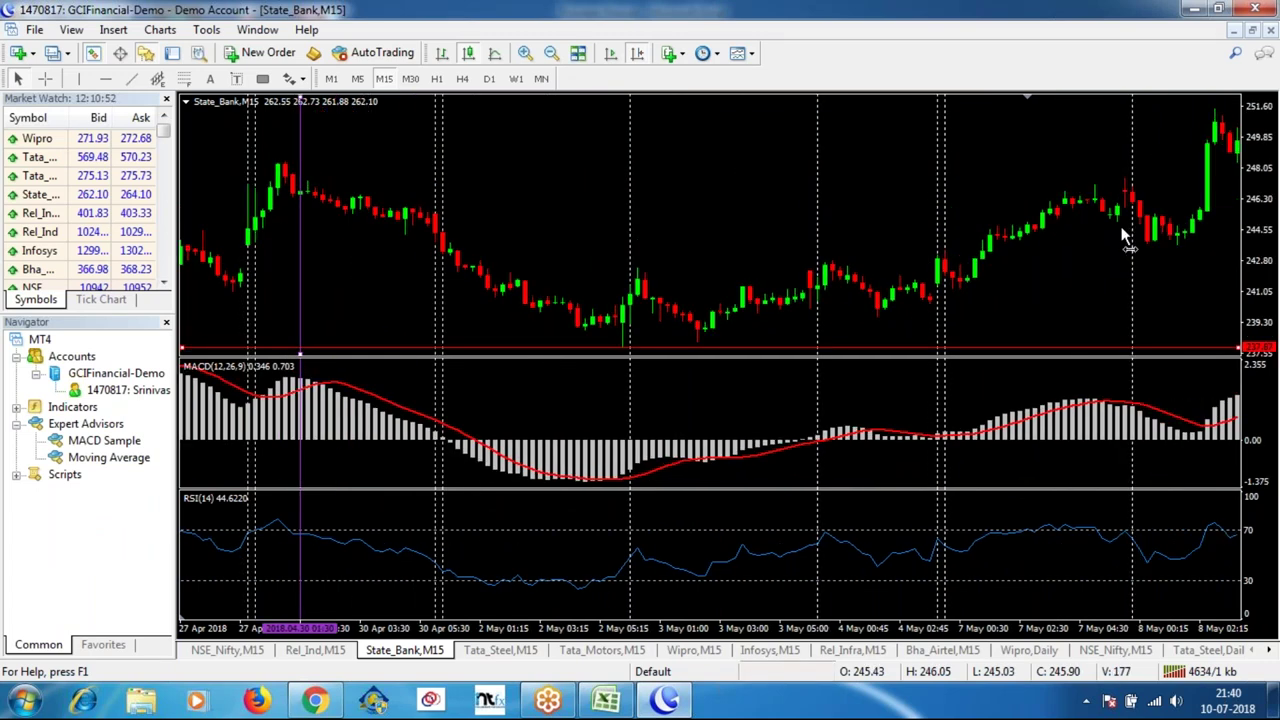
{"action": "scroll", "coordinate": [1119, 236], "scroll_direction": "down", "scroll_amount": 2}
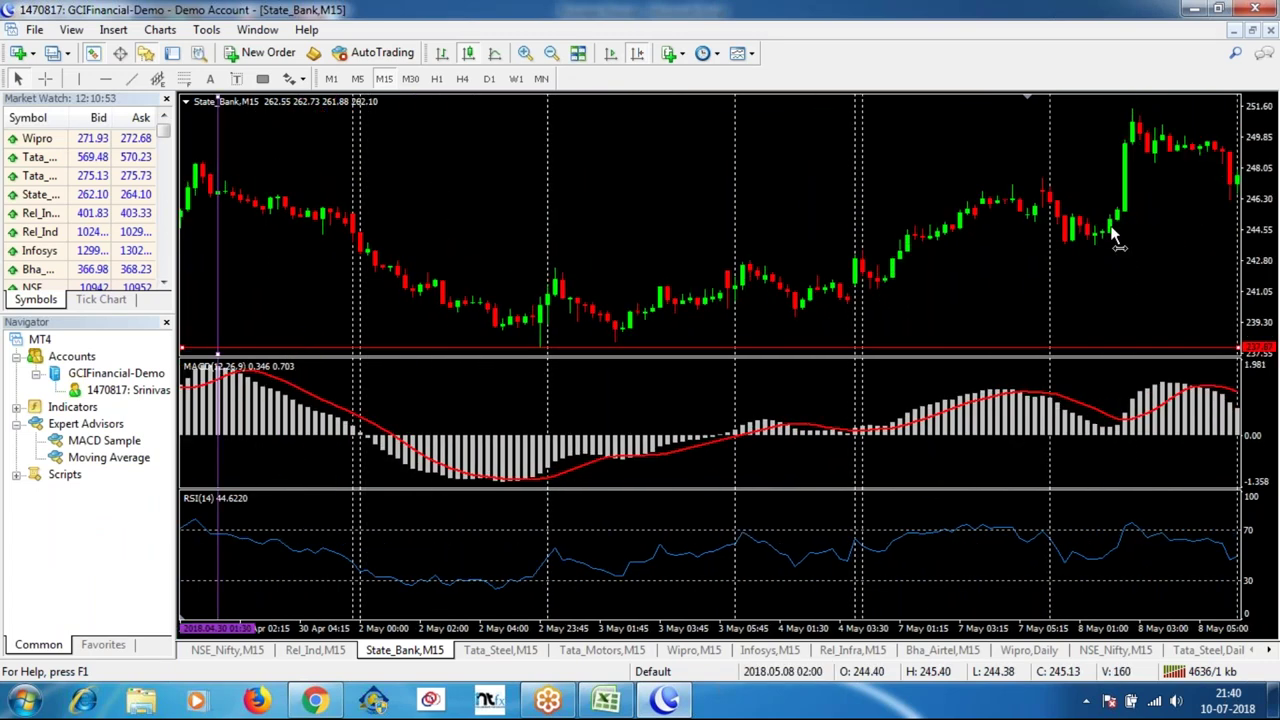
{"action": "scroll", "coordinate": [1117, 235], "scroll_direction": "down", "scroll_amount": 2}
{"action": "left_click_drag", "start_coordinate": [1046, 349], "coordinate": [1042, 177]}
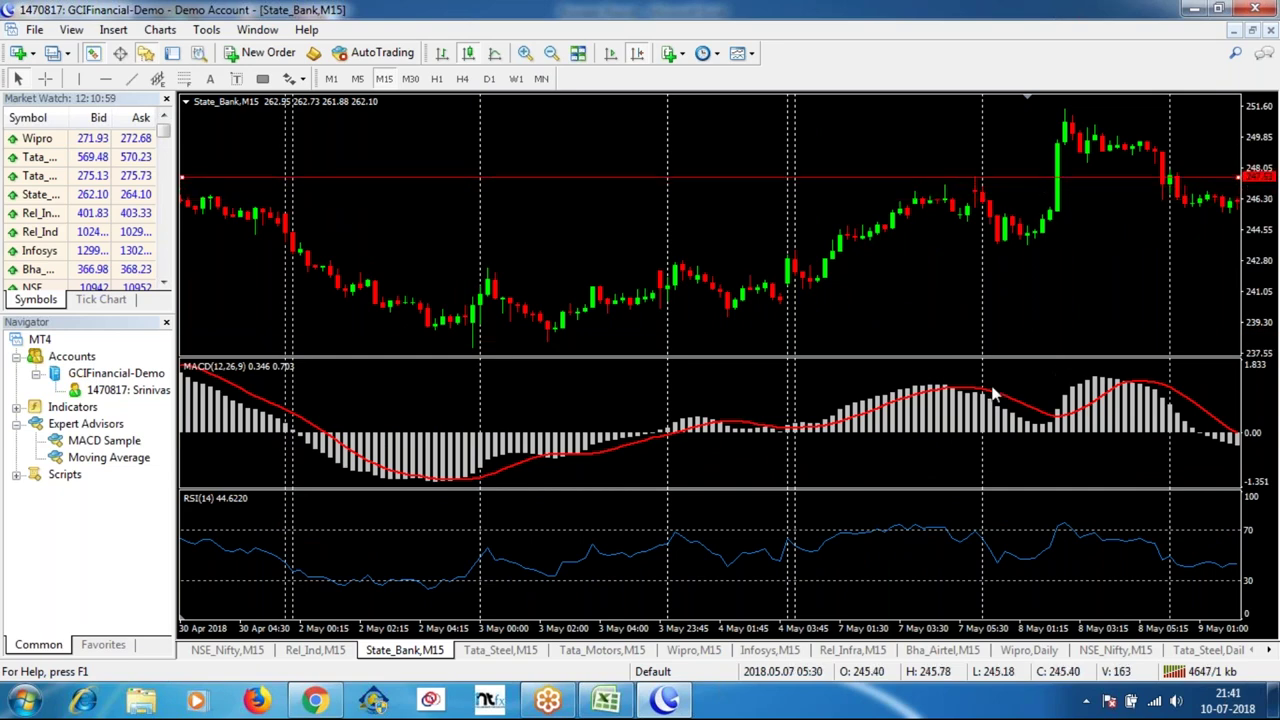
{"action": "middle_click", "coordinate": [1055, 245]}
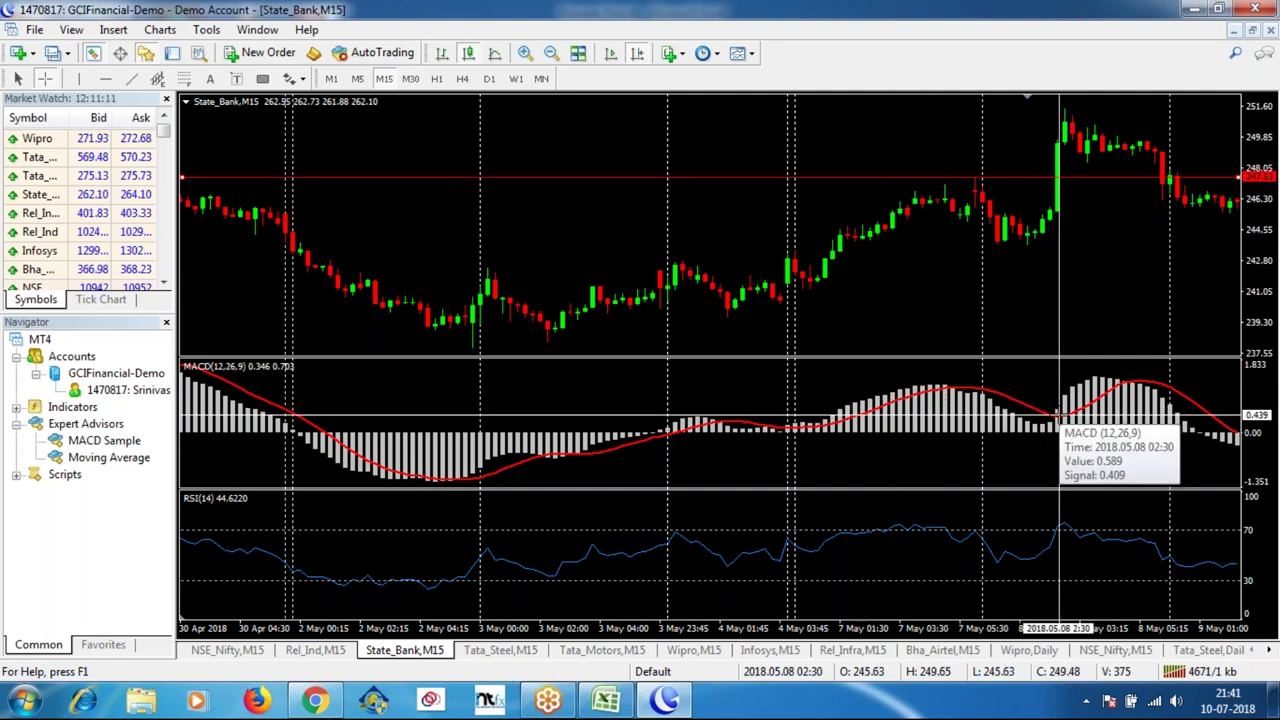
{"action": "left_click", "coordinate": [1078, 262]}
Draw a rising price trend line from the 7 May swing high just before the day's last peak to the 8 May high.
{"action": "left_click", "coordinate": [131, 79]}
{"action": "left_click_drag", "start_coordinate": [975, 178], "coordinate": [1063, 112]}
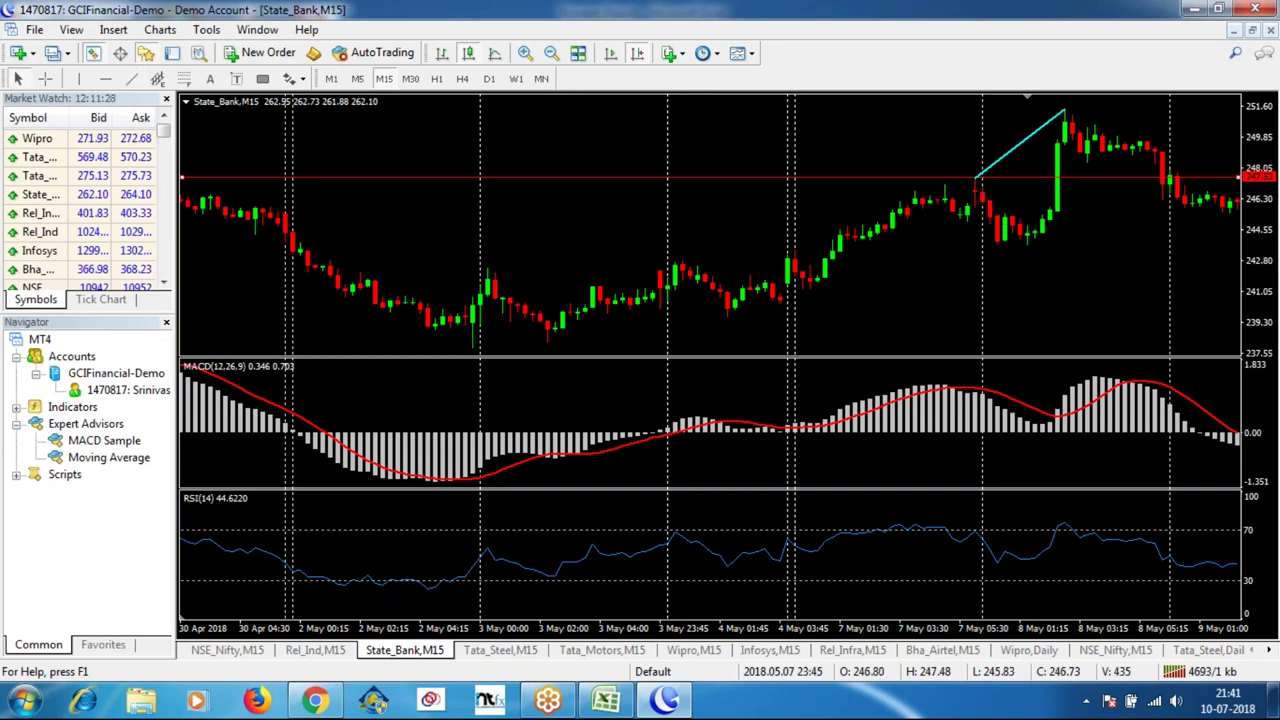
{"action": "double_click", "coordinate": [976, 180]}
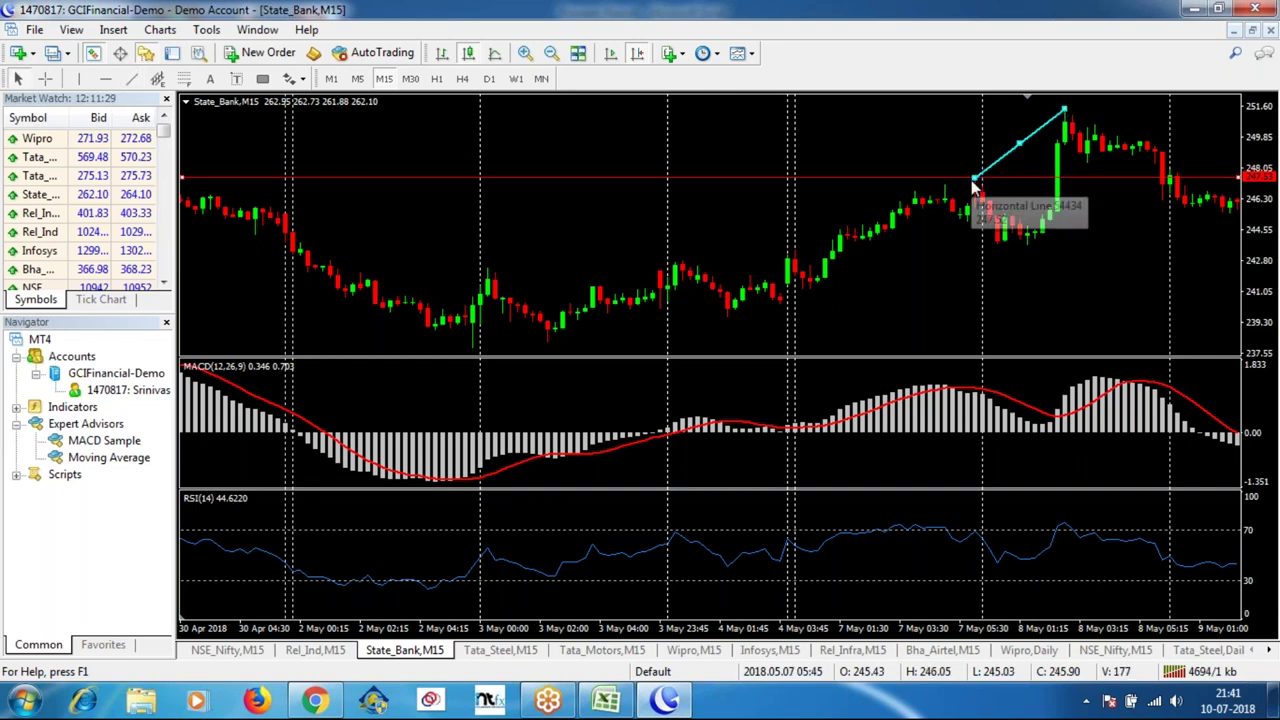
{"action": "left_click_drag", "start_coordinate": [974, 182], "coordinate": [946, 185]}
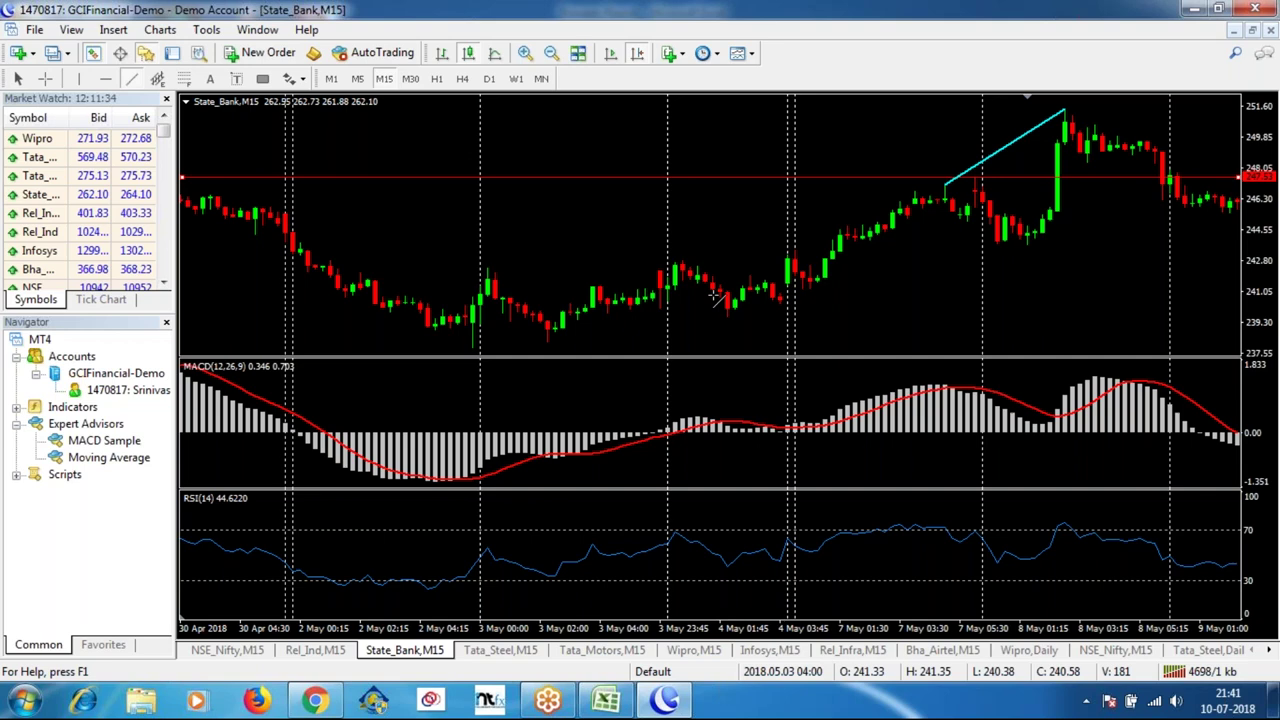
Draw a flat MACD trend line from the 7 May peak to 8 May, and mark the 8 May 03:00 candle with a vertical line.
{"action": "left_click_drag", "start_coordinate": [938, 385], "coordinate": [1078, 384]}
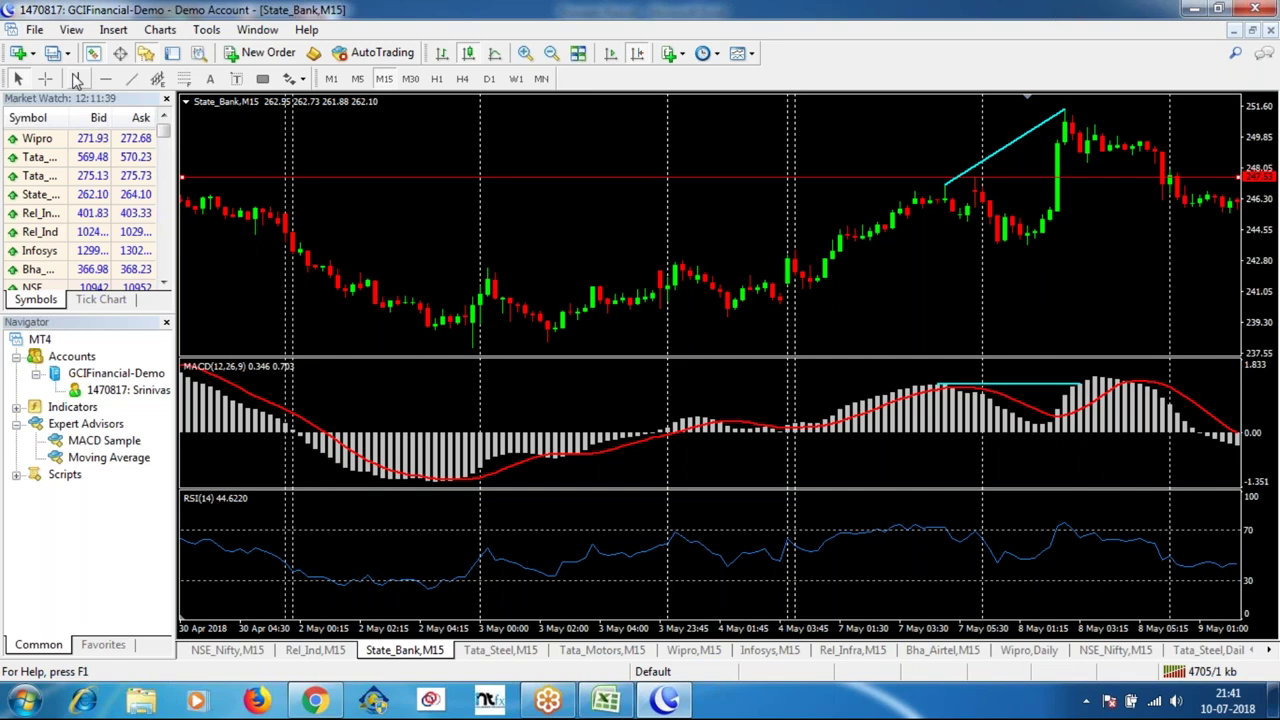
{"action": "left_click", "coordinate": [1072, 162]}
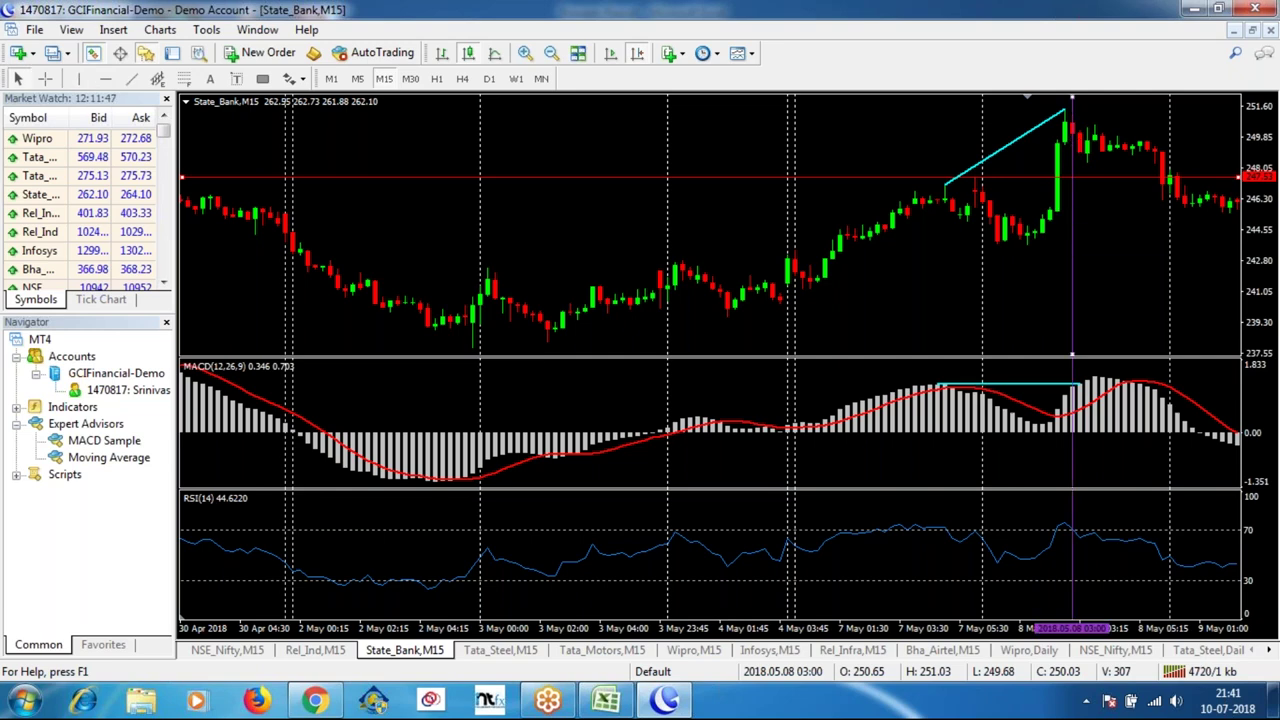
Move the vertical line to the 8 May 03:15 candle and select the MACD trend line that ends there.
{"action": "left_click_drag", "start_coordinate": [1072, 354], "coordinate": [1064, 354]}
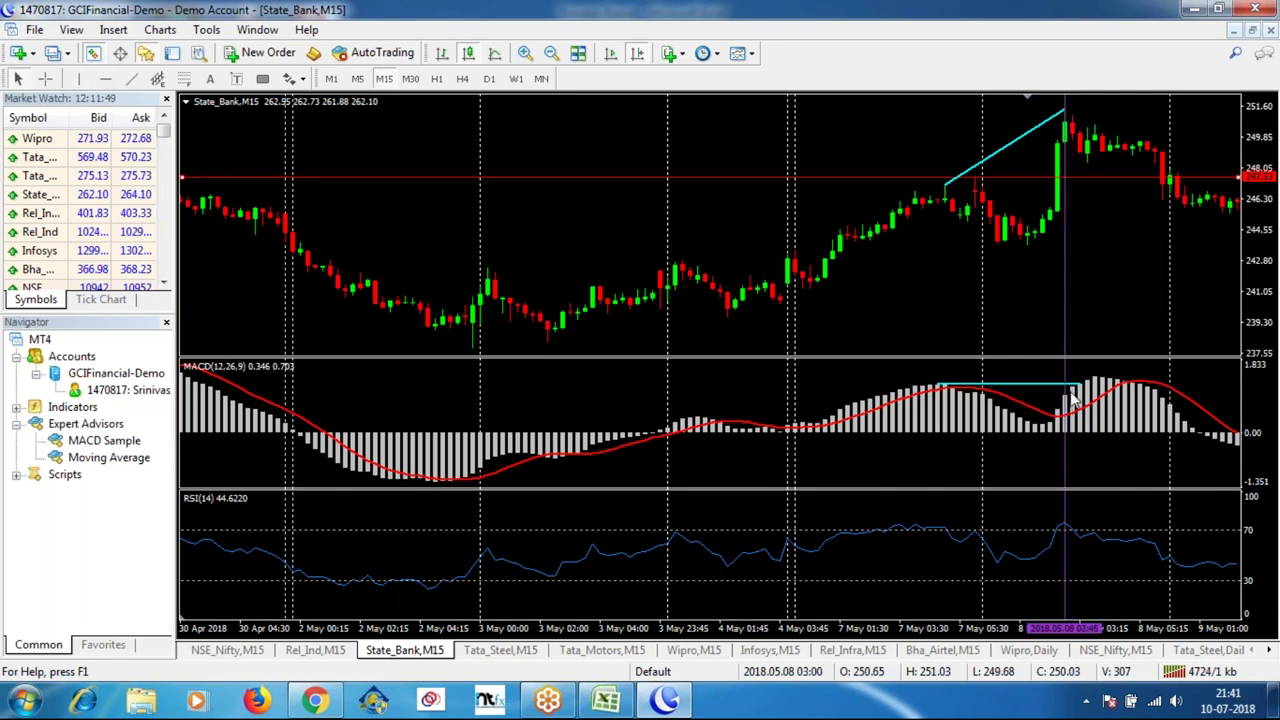
{"action": "left_click_drag", "start_coordinate": [1060, 275], "coordinate": [1068, 278]}
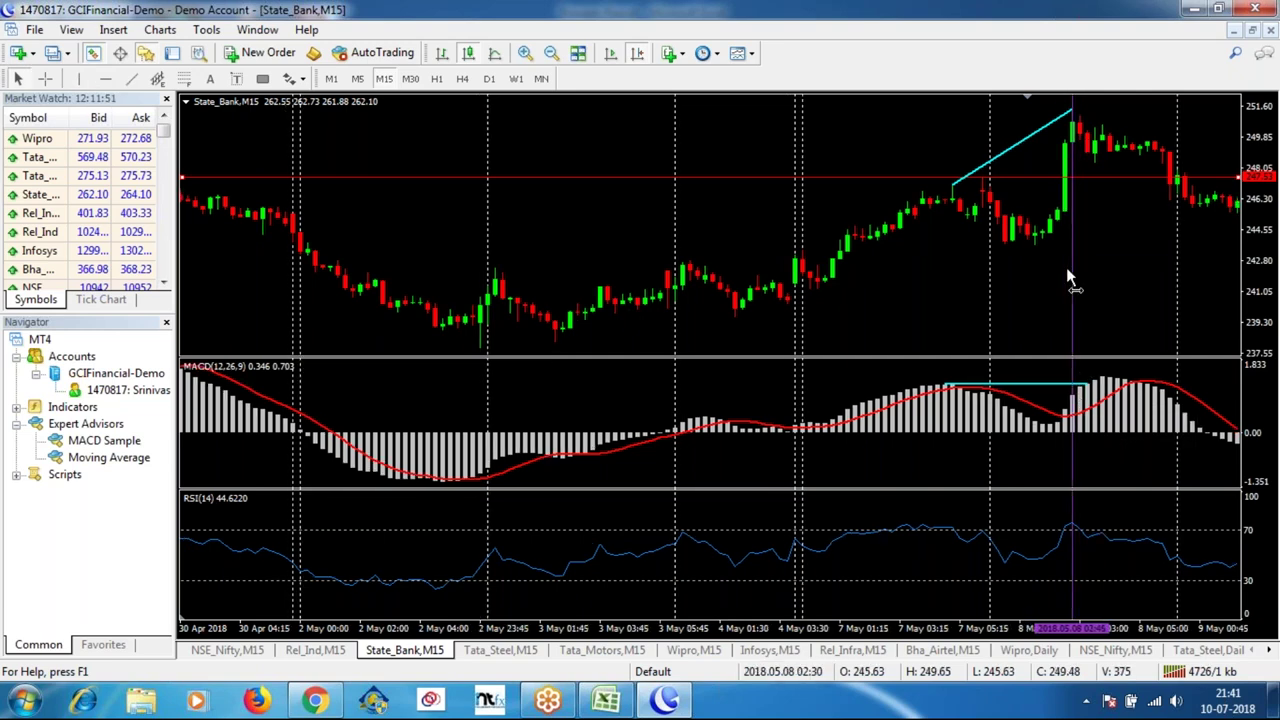
{"action": "scroll", "coordinate": [1066, 267], "scroll_direction": "down", "scroll_amount": 1}
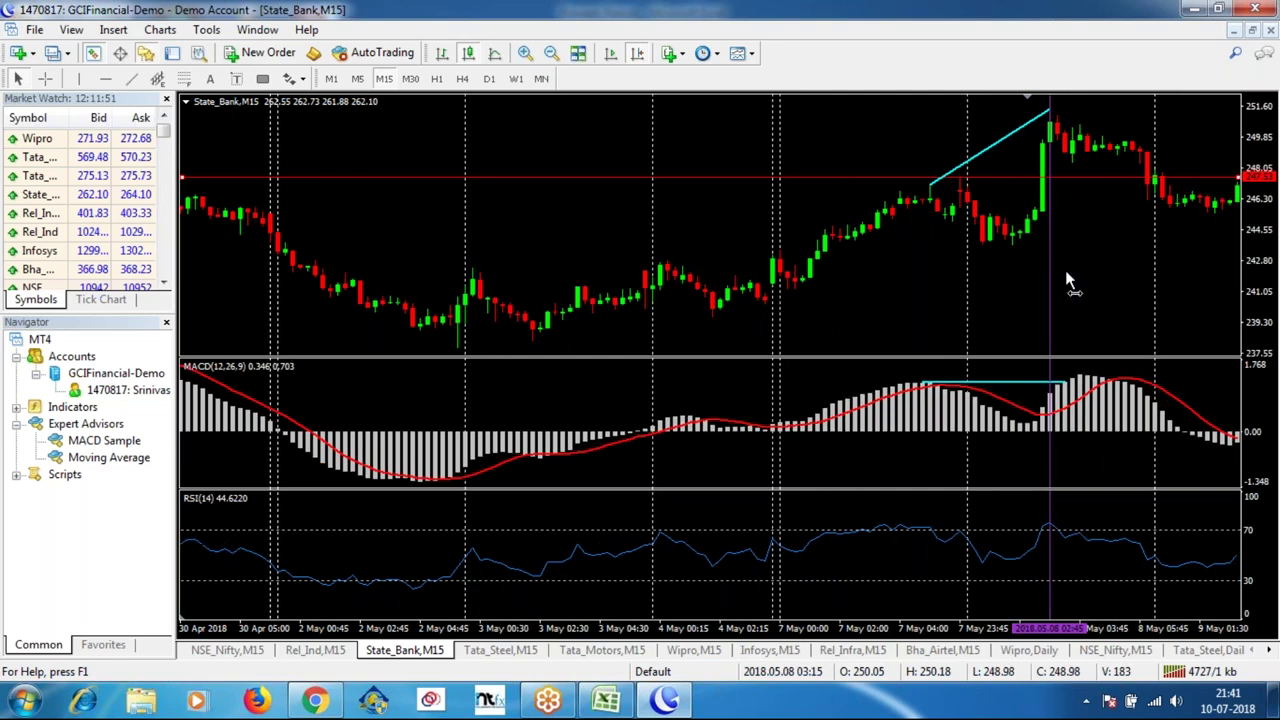
{"action": "left_click_drag", "start_coordinate": [1065, 270], "coordinate": [1057, 277]}
{"action": "double_click", "coordinate": [1052, 379]}
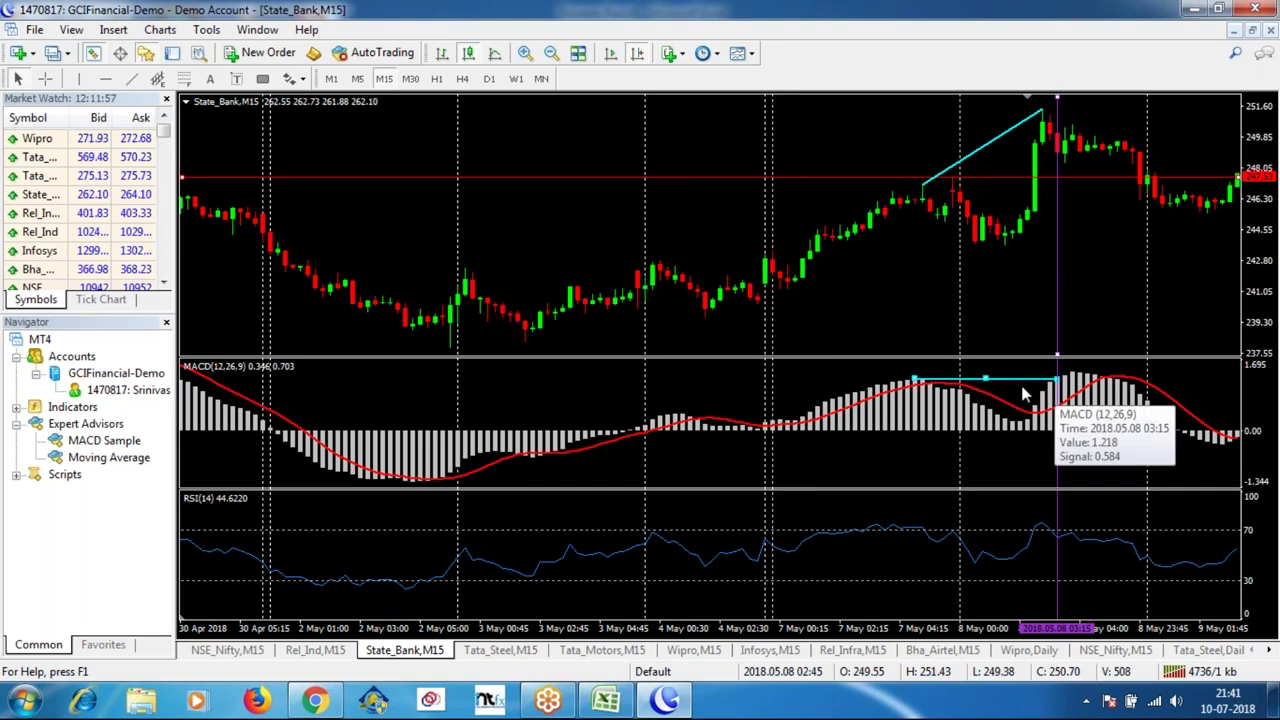
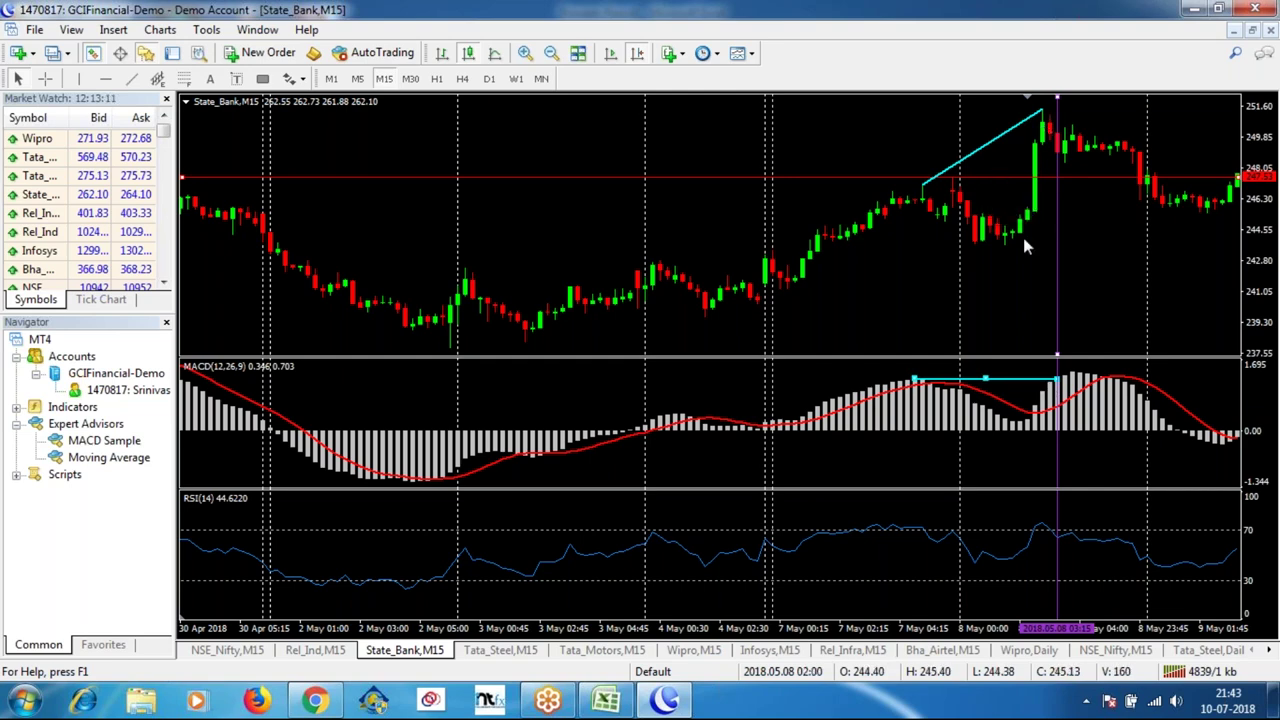
Measure the stop distance from the 8 May 03:15 candle up to that day's high, and examine the following price action through 10 May.
{"action": "mouse_move", "coordinate": [1045, 127]}
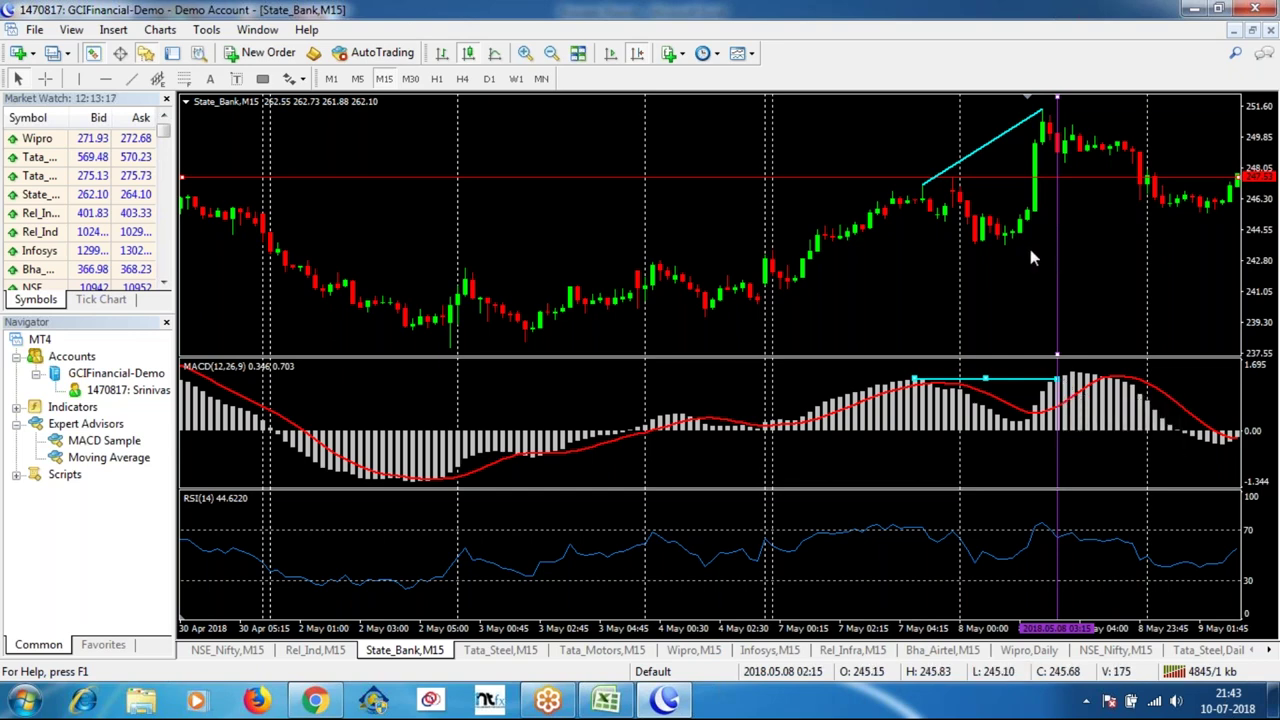
{"action": "middle_click", "coordinate": [1058, 157]}
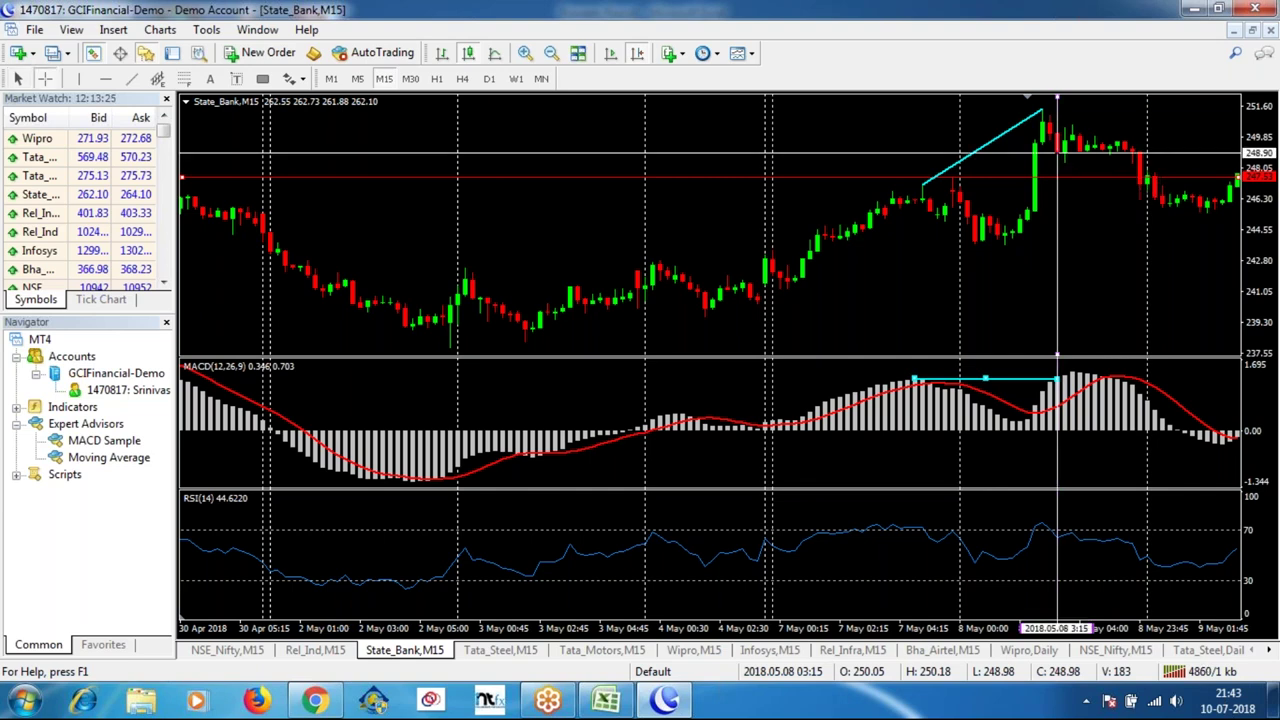
{"action": "left_click_drag", "start_coordinate": [1057, 155], "coordinate": [1057, 105]}
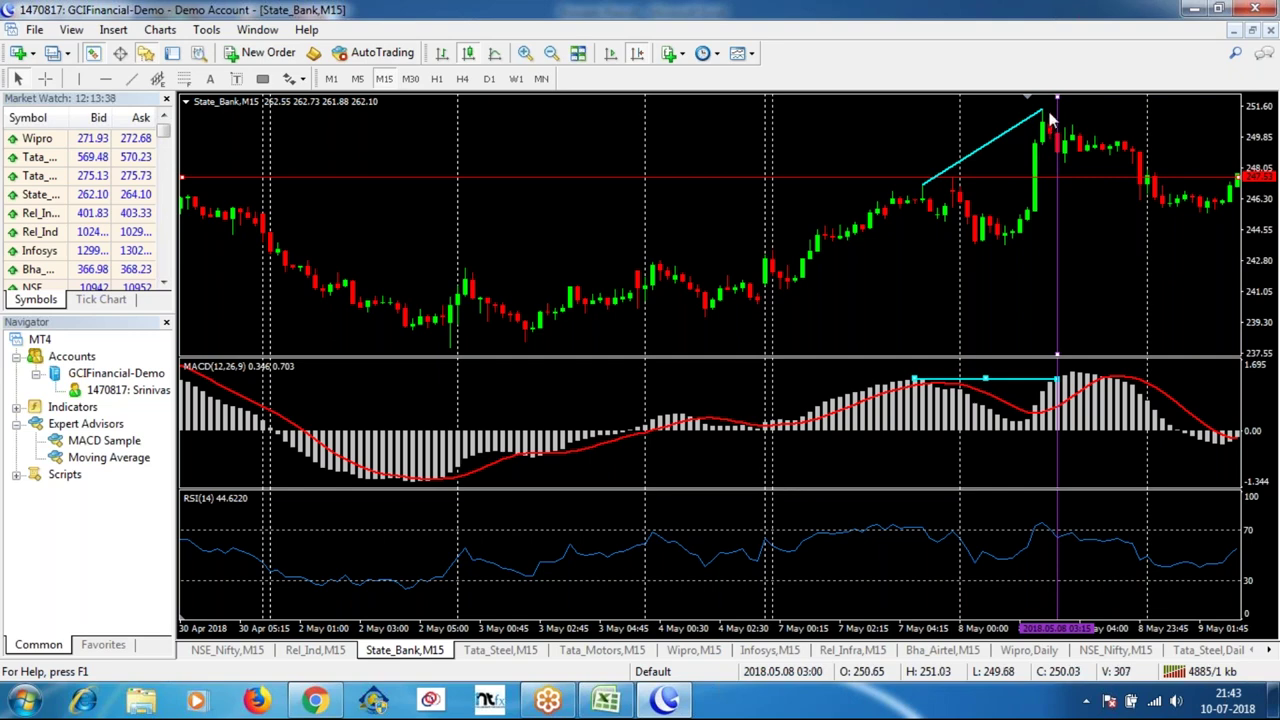
{"action": "middle_click", "coordinate": [1071, 175]}
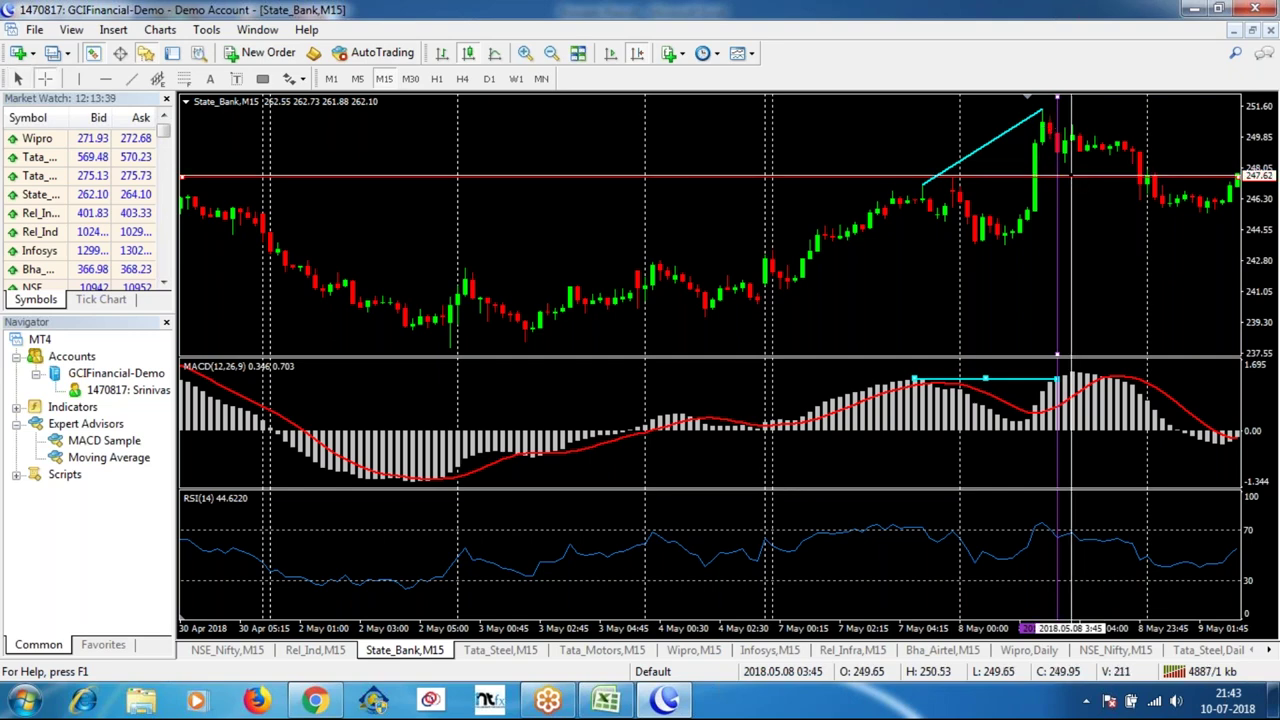
{"action": "left_click_drag", "start_coordinate": [1068, 133], "coordinate": [1056, 105]}
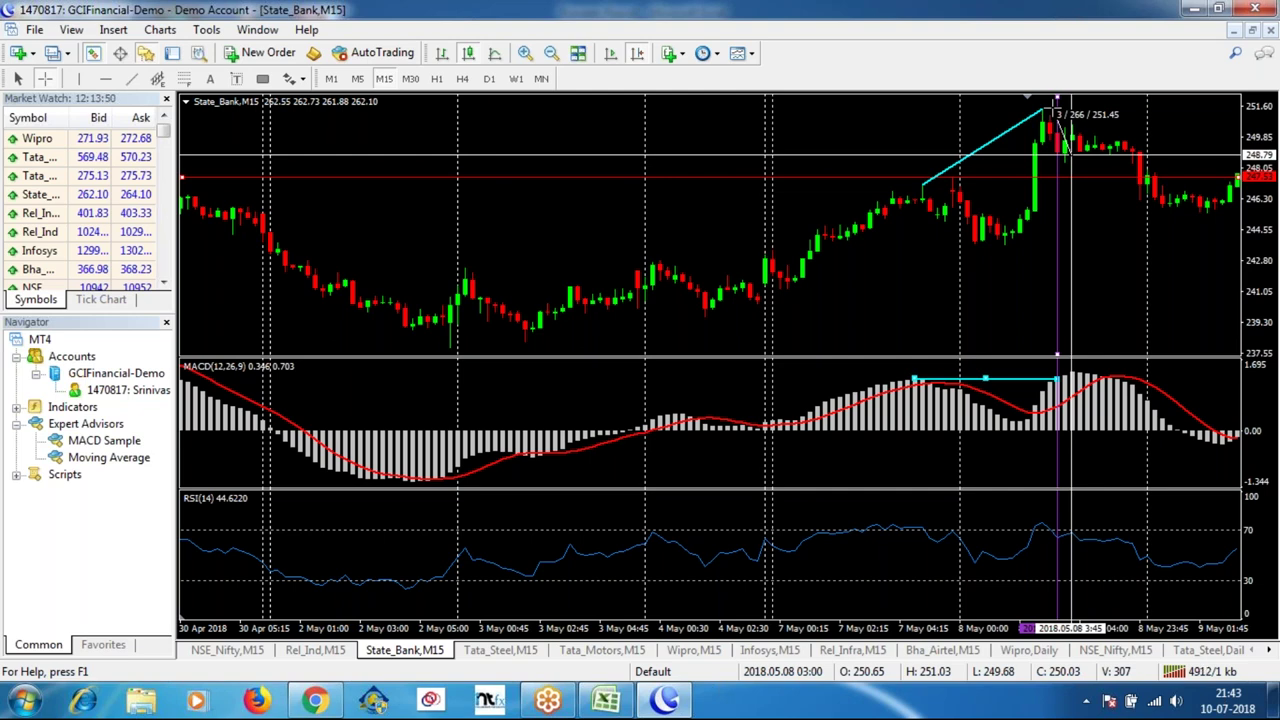
{"action": "left_click_drag", "start_coordinate": [1057, 100], "coordinate": [975, 252]}
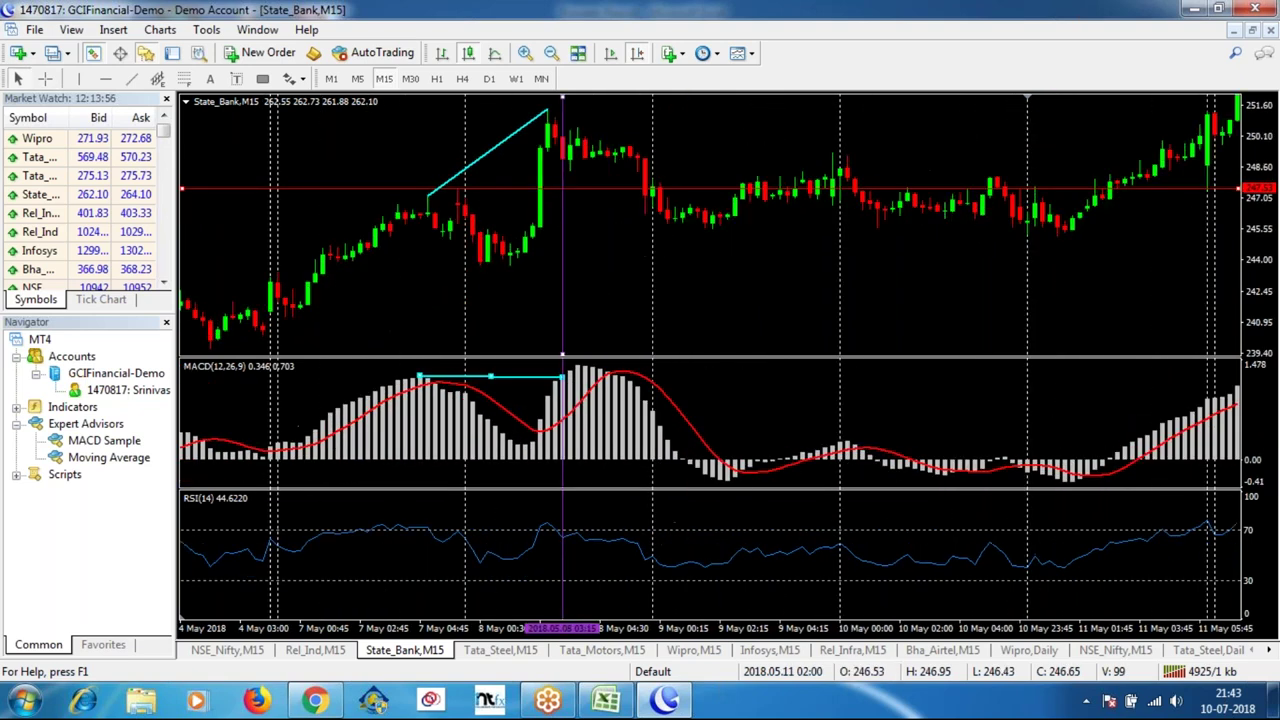
{"action": "middle_click", "coordinate": [578, 190]}
{"action": "left_click_drag", "start_coordinate": [560, 171], "coordinate": [552, 124]}
{"action": "left_click_drag", "start_coordinate": [558, 170], "coordinate": [985, 232]}
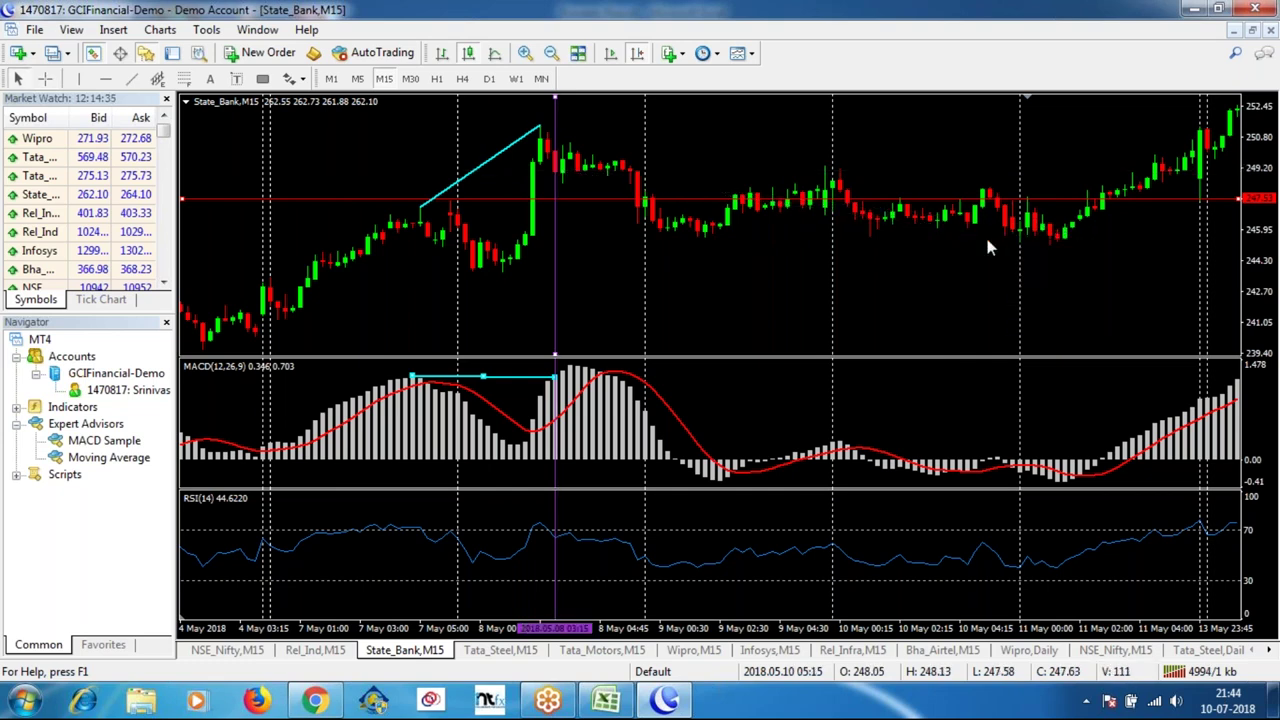
{"action": "mouse_move", "coordinate": [1009, 234]}
Open the Tata Steel daily chart, switch it to the M15 timeframe and show its latest candles.
{"action": "left_click", "coordinate": [1207, 656]}
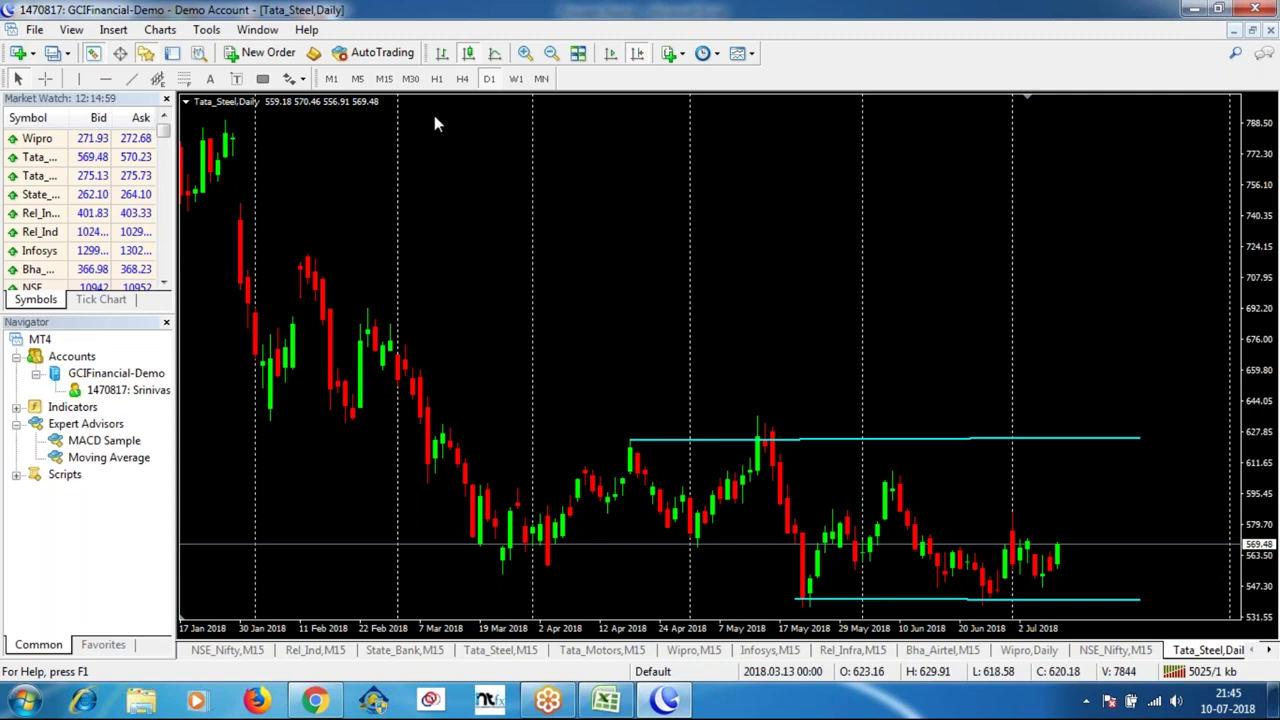
{"action": "left_click", "coordinate": [384, 78]}
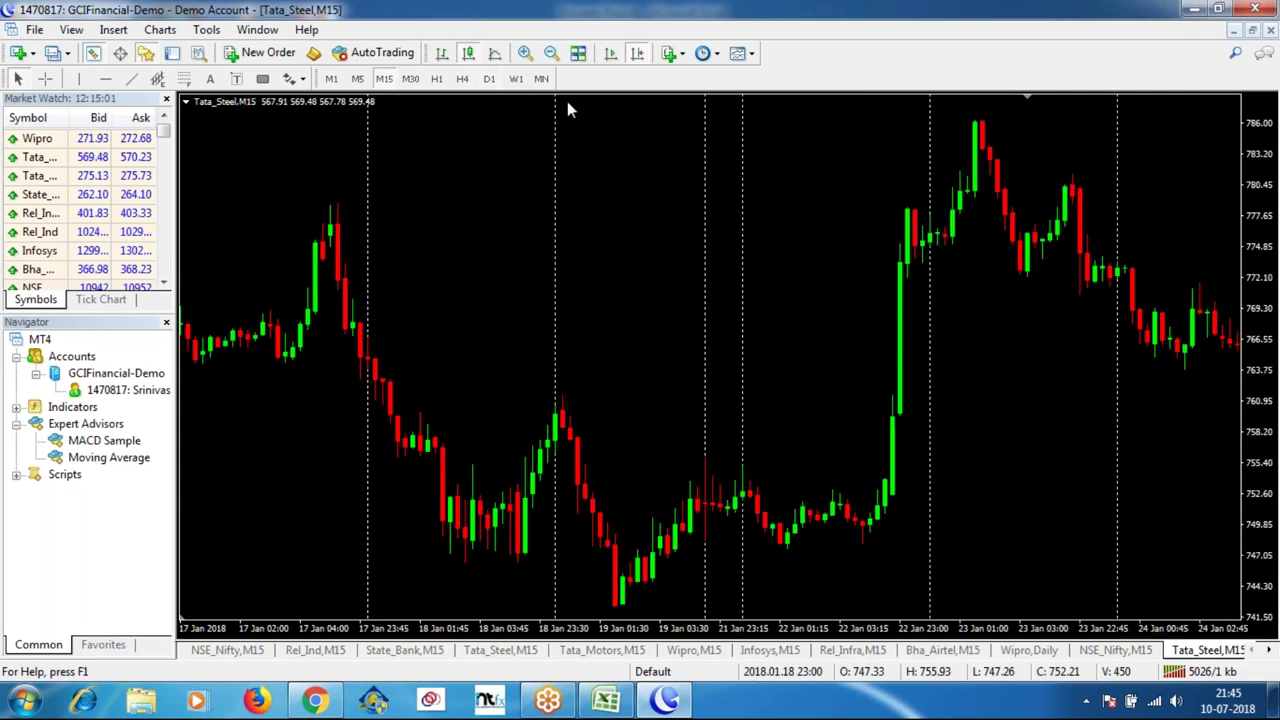
{"action": "left_click", "coordinate": [634, 56]}
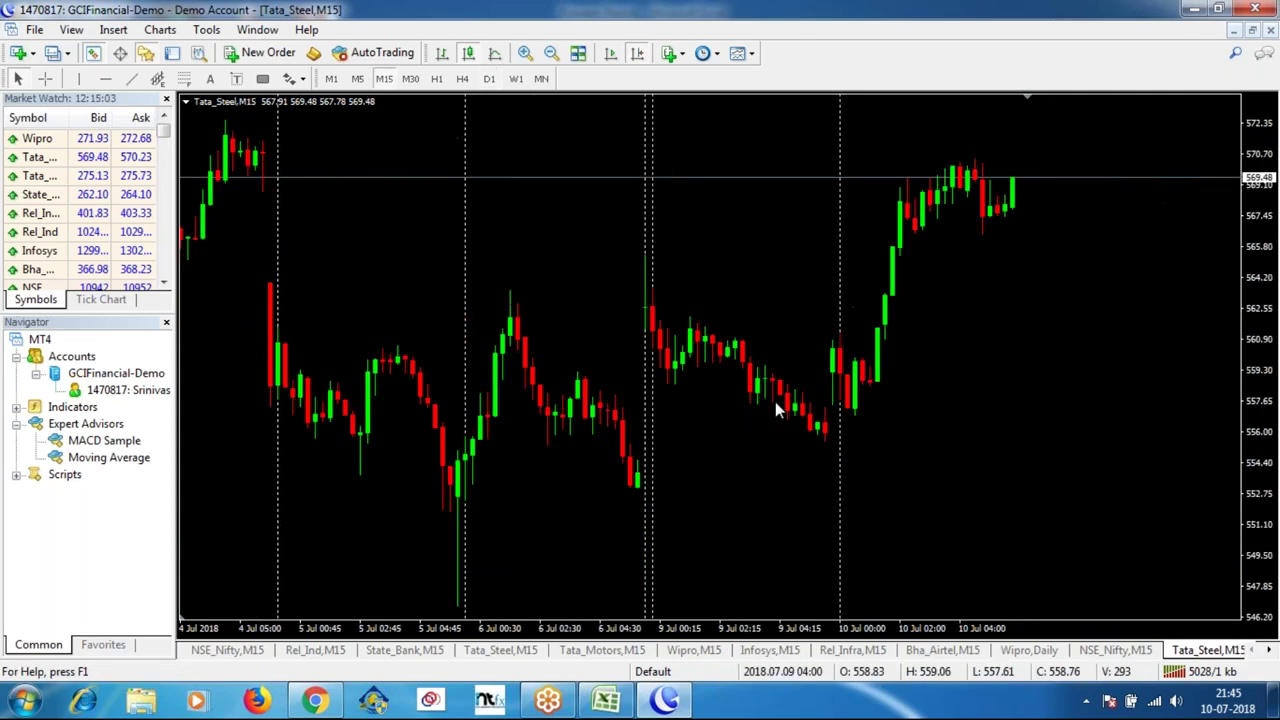
Measure the Tata Steel price move from the 6 July 01:30 candle to the 10 July highs, and review the earlier July candles.
{"action": "left_click_drag", "start_coordinate": [351, 498], "coordinate": [461, 454]}
{"action": "middle_click", "coordinate": [520, 360]}
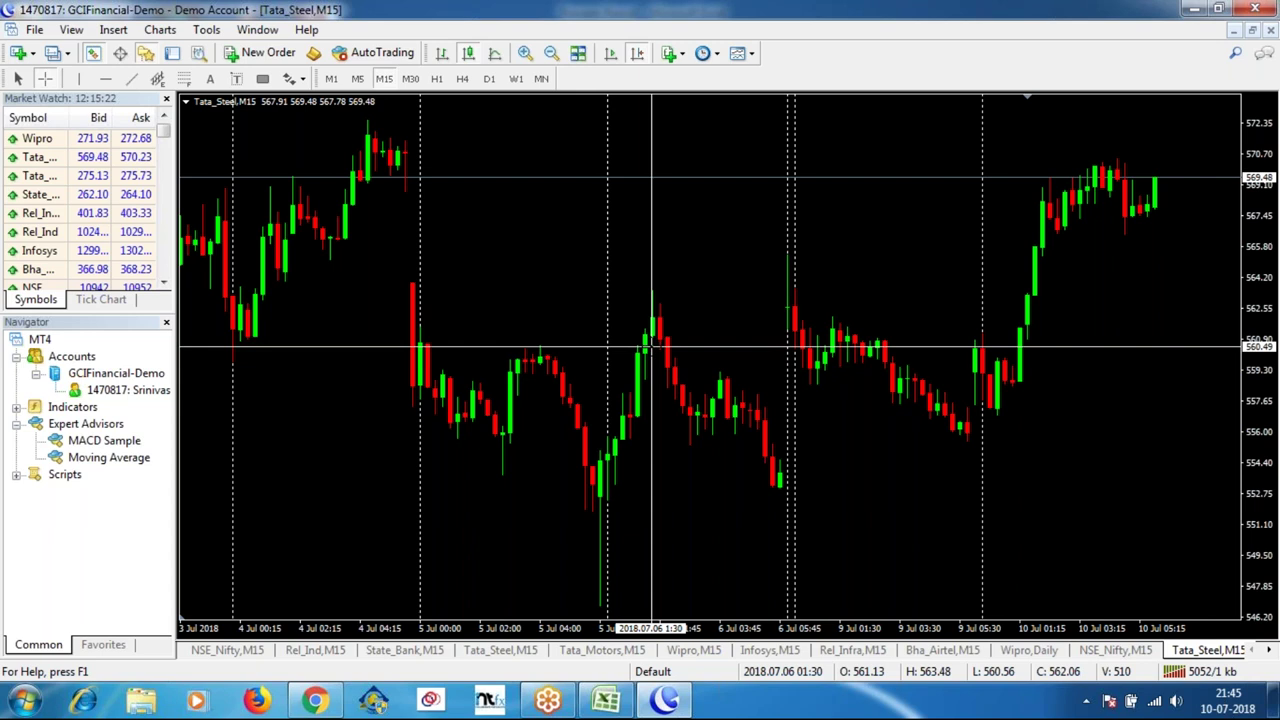
{"action": "left_click_drag", "start_coordinate": [651, 346], "coordinate": [1035, 288]}
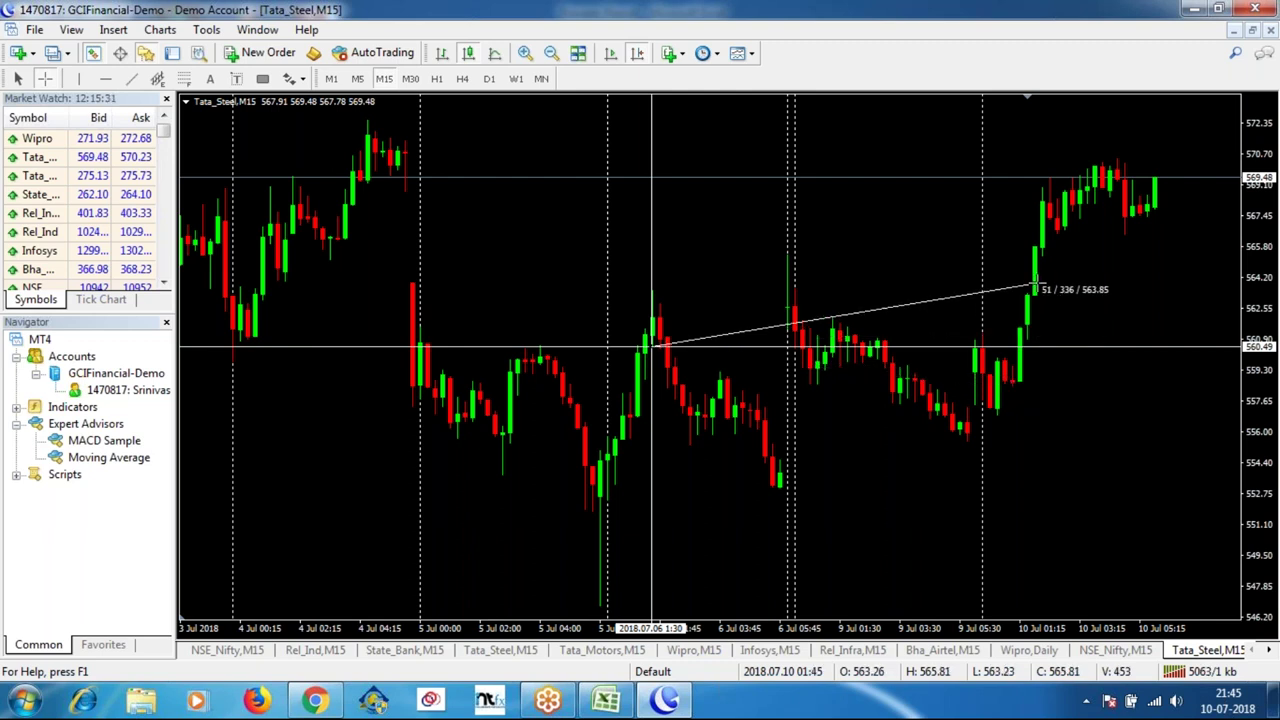
{"action": "left_click_drag", "start_coordinate": [1035, 287], "coordinate": [1104, 171]}
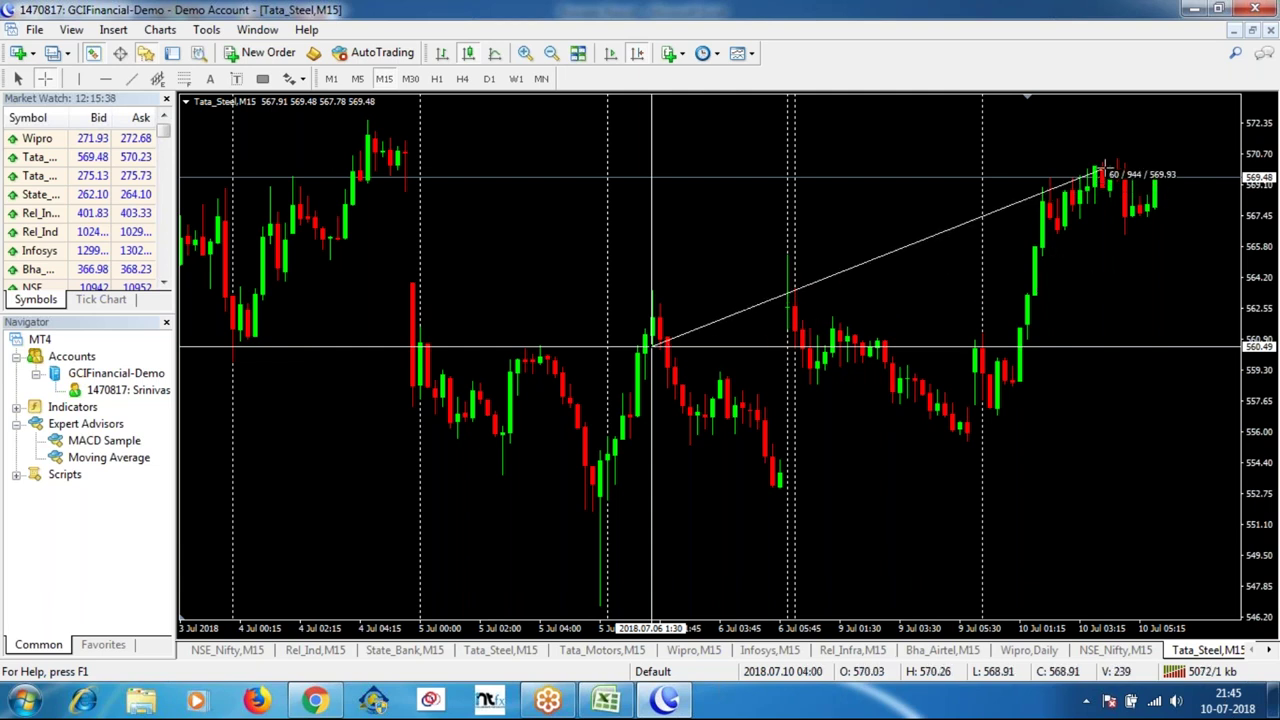
{"action": "left_click_drag", "start_coordinate": [1103, 172], "coordinate": [902, 299]}
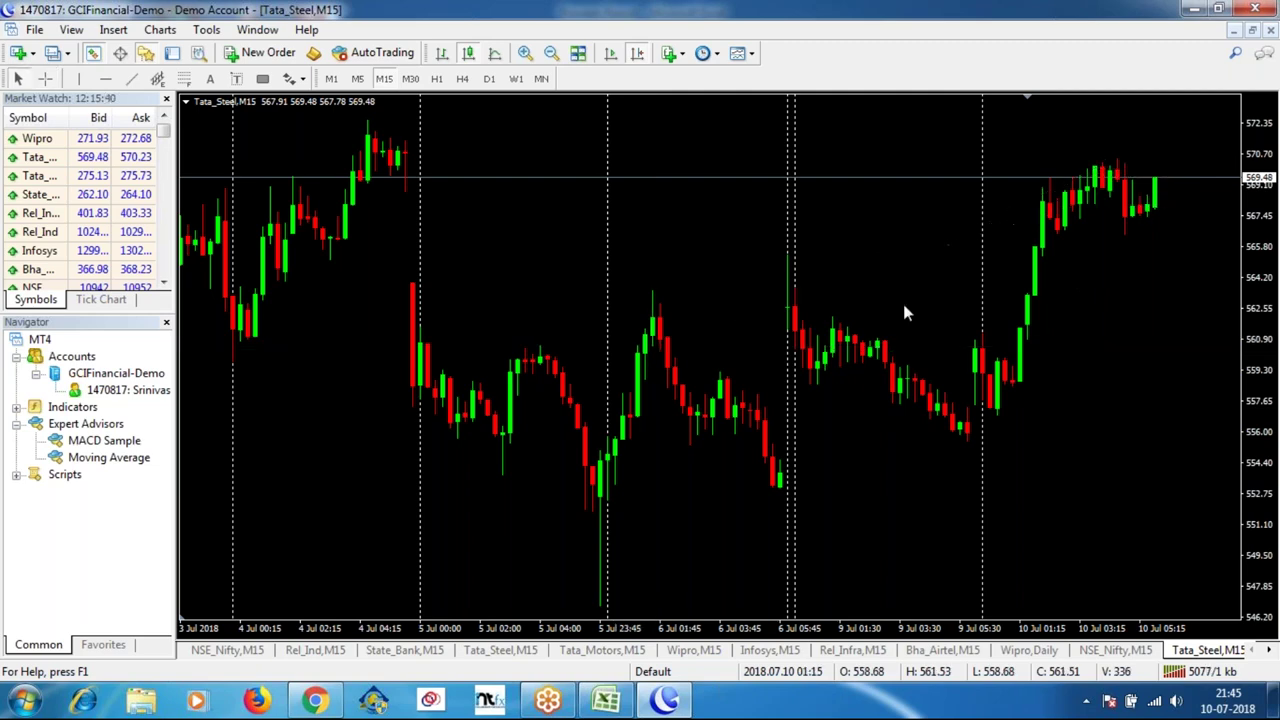
{"action": "left_click_drag", "start_coordinate": [445, 439], "coordinate": [668, 442]}
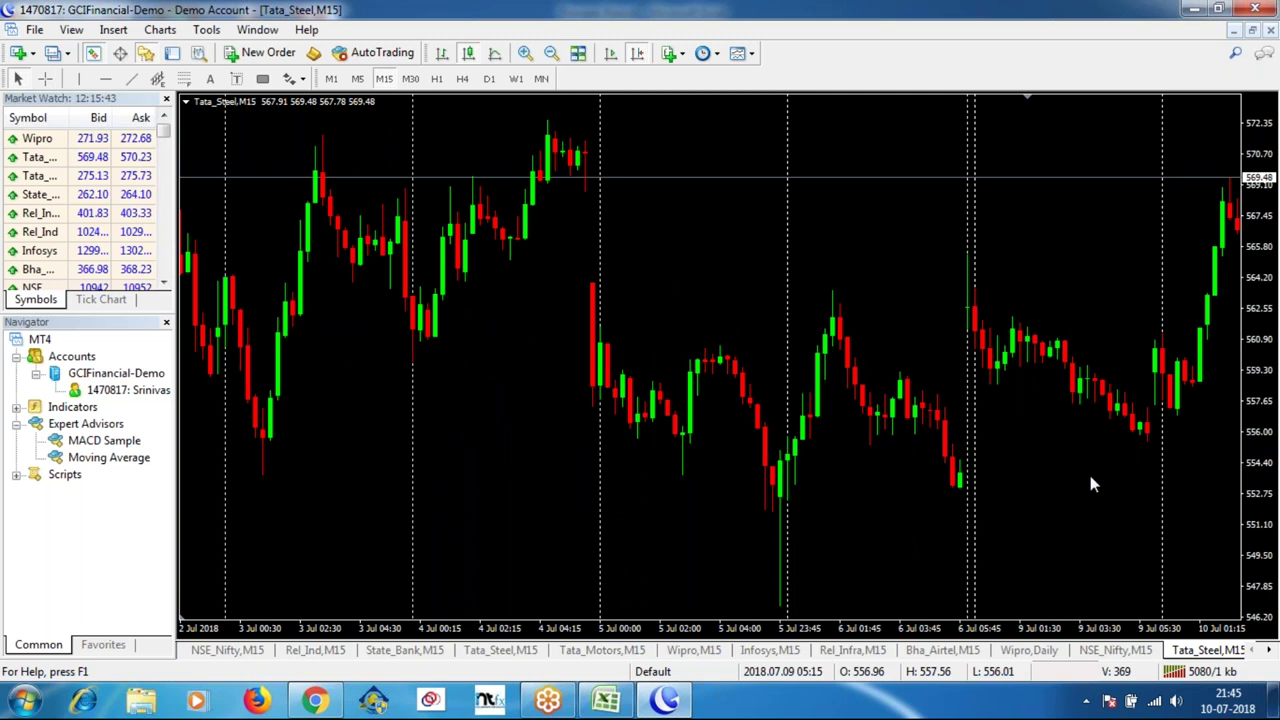
{"action": "left_click_drag", "start_coordinate": [1073, 475], "coordinate": [988, 471]}
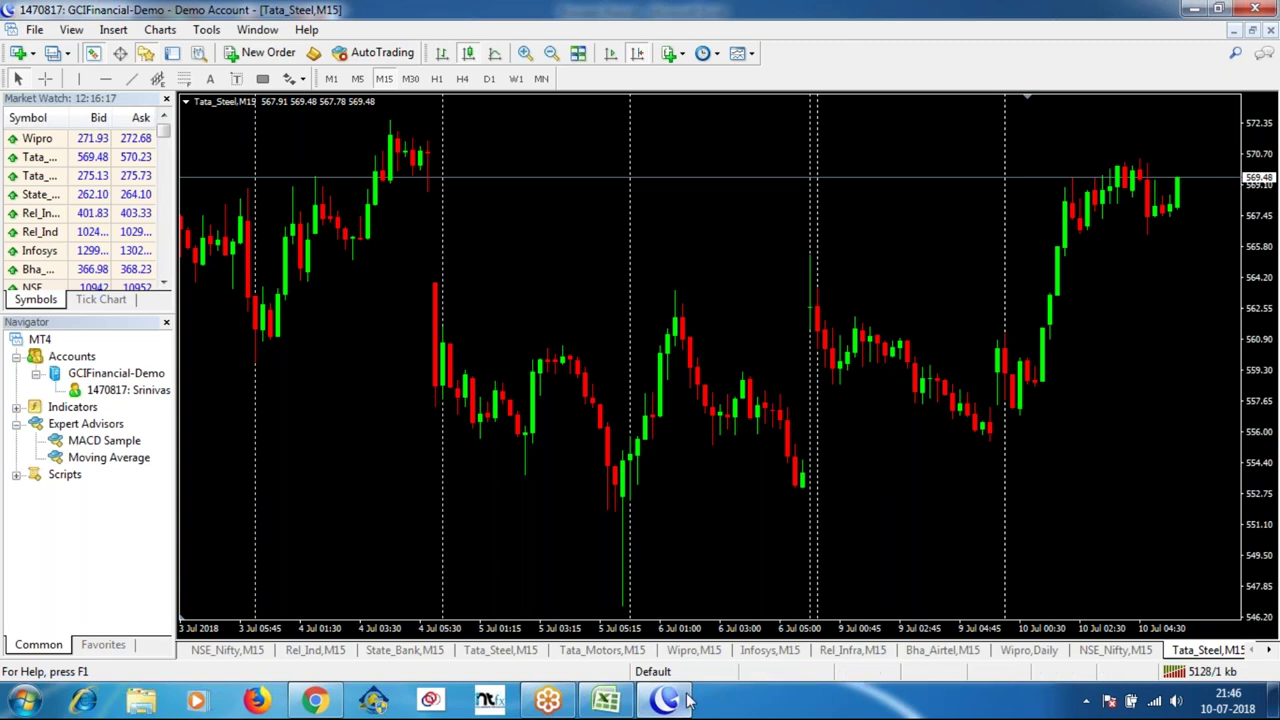
Return to the State Bank M15 chart and measure the distance between the 8 May high and the 03:15 entry candle again.
{"action": "left_click", "coordinate": [400, 650]}
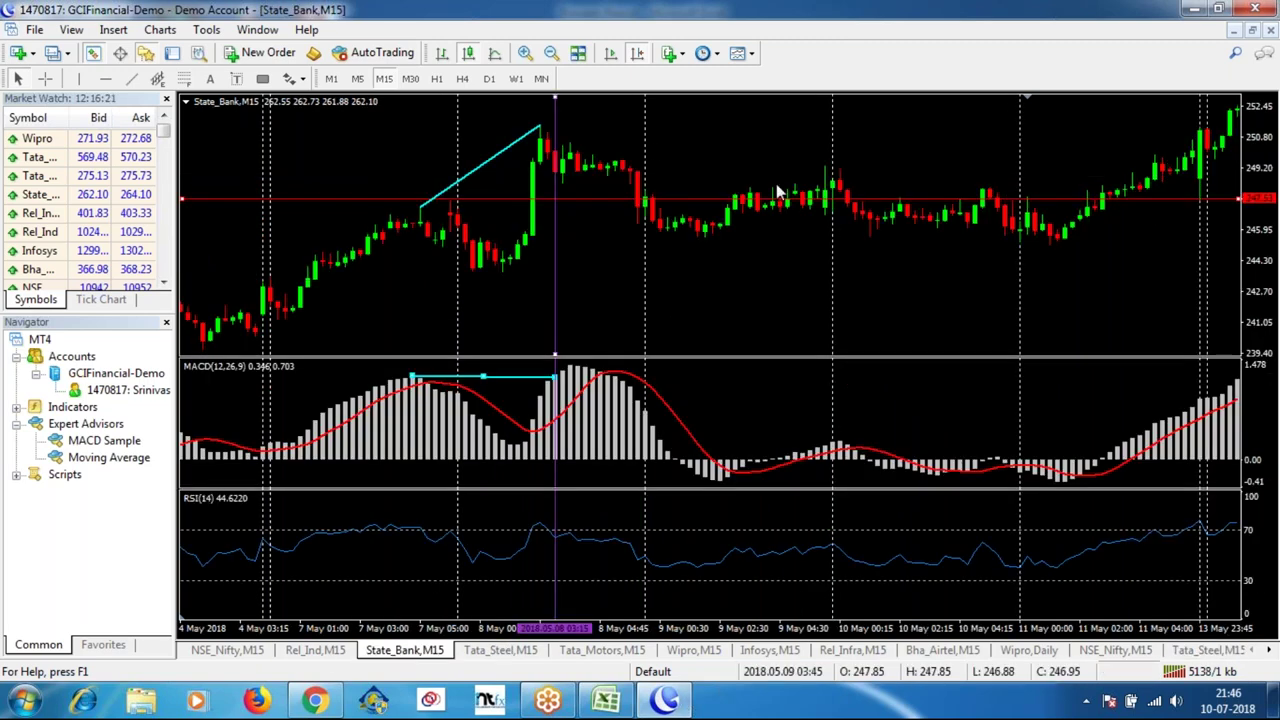
{"action": "mouse_move", "coordinate": [1025, 243]}
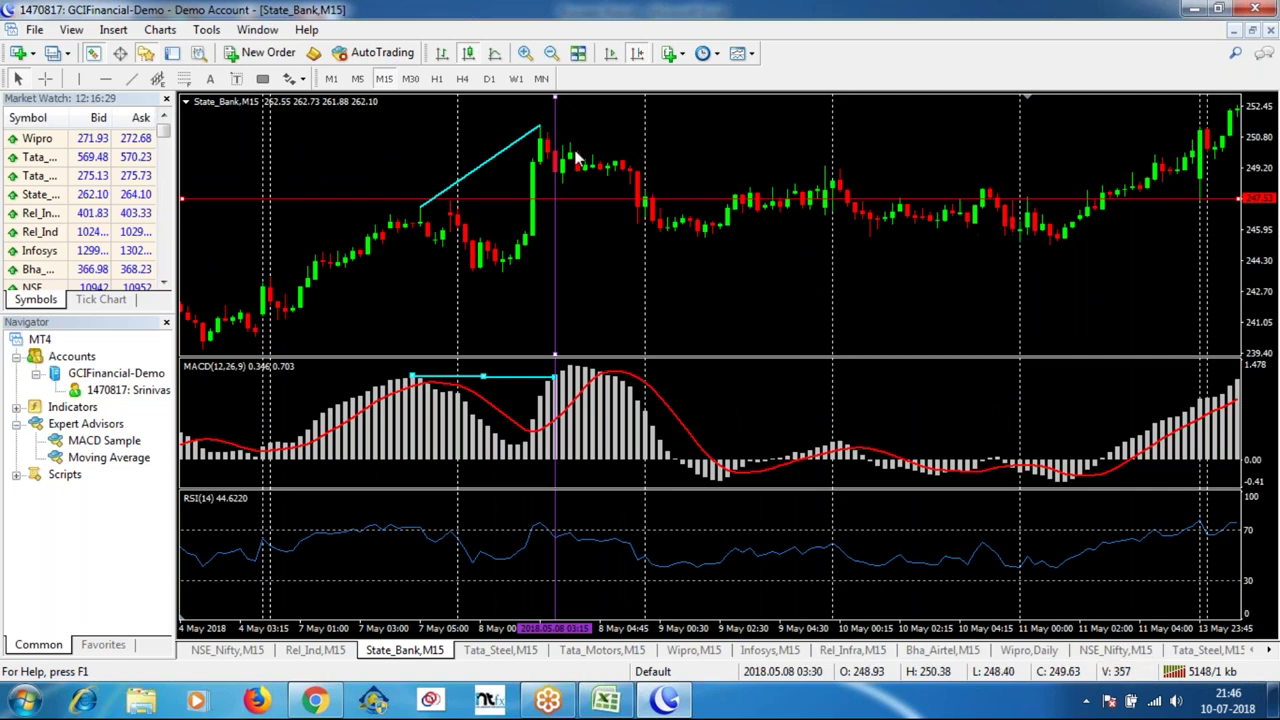
{"action": "middle_click", "coordinate": [617, 240]}
{"action": "left_click_drag", "start_coordinate": [552, 126], "coordinate": [570, 172]}
{"action": "left_click_drag", "start_coordinate": [552, 125], "coordinate": [678, 237]}
Move the horizontal line to the 14 May high at about 254.7 and mark the 15 May 01:15 candle with a vertical line.
{"action": "left_click_drag", "start_coordinate": [930, 207], "coordinate": [962, 140]}
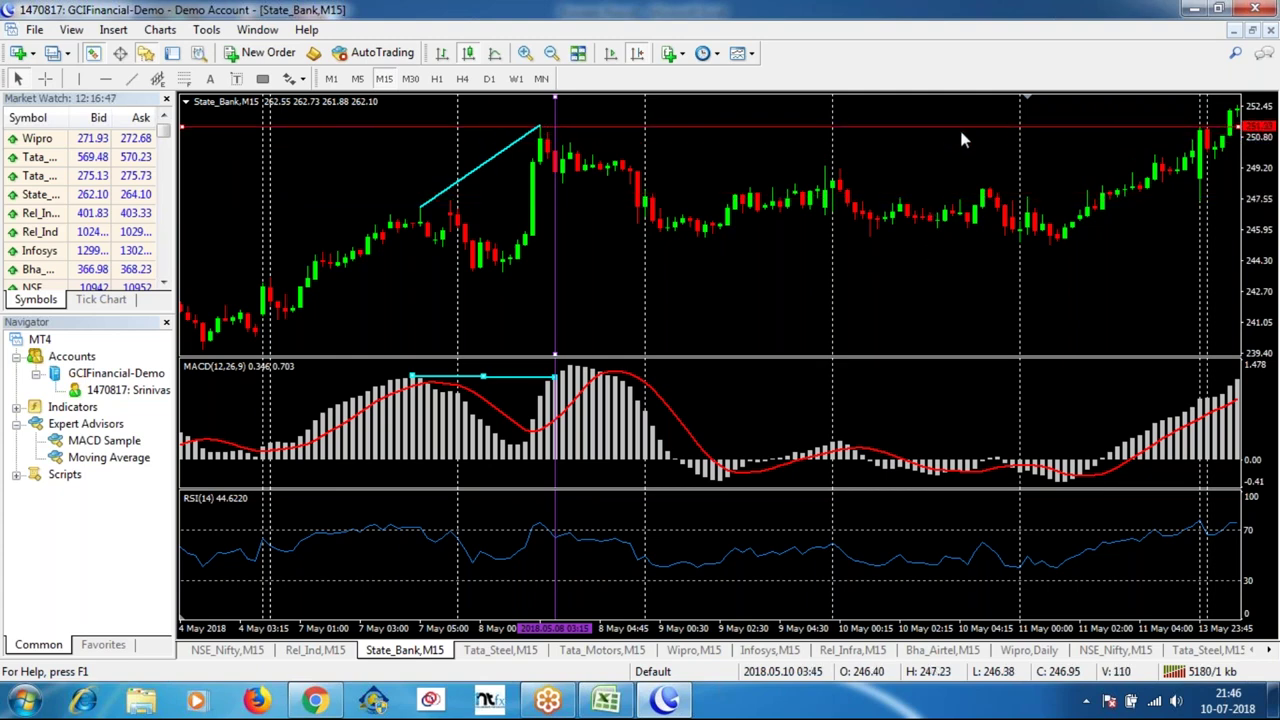
{"action": "left_click_drag", "start_coordinate": [1148, 283], "coordinate": [1051, 280]}
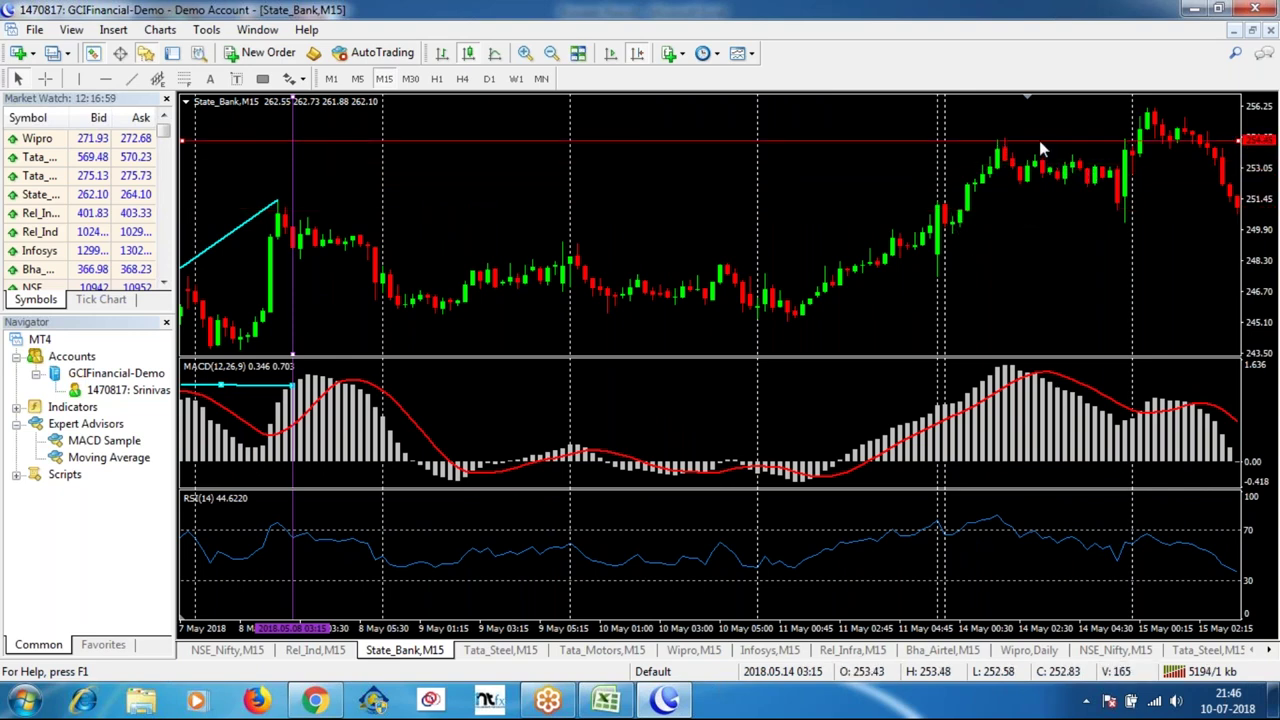
{"action": "middle_click", "coordinate": [1166, 148]}
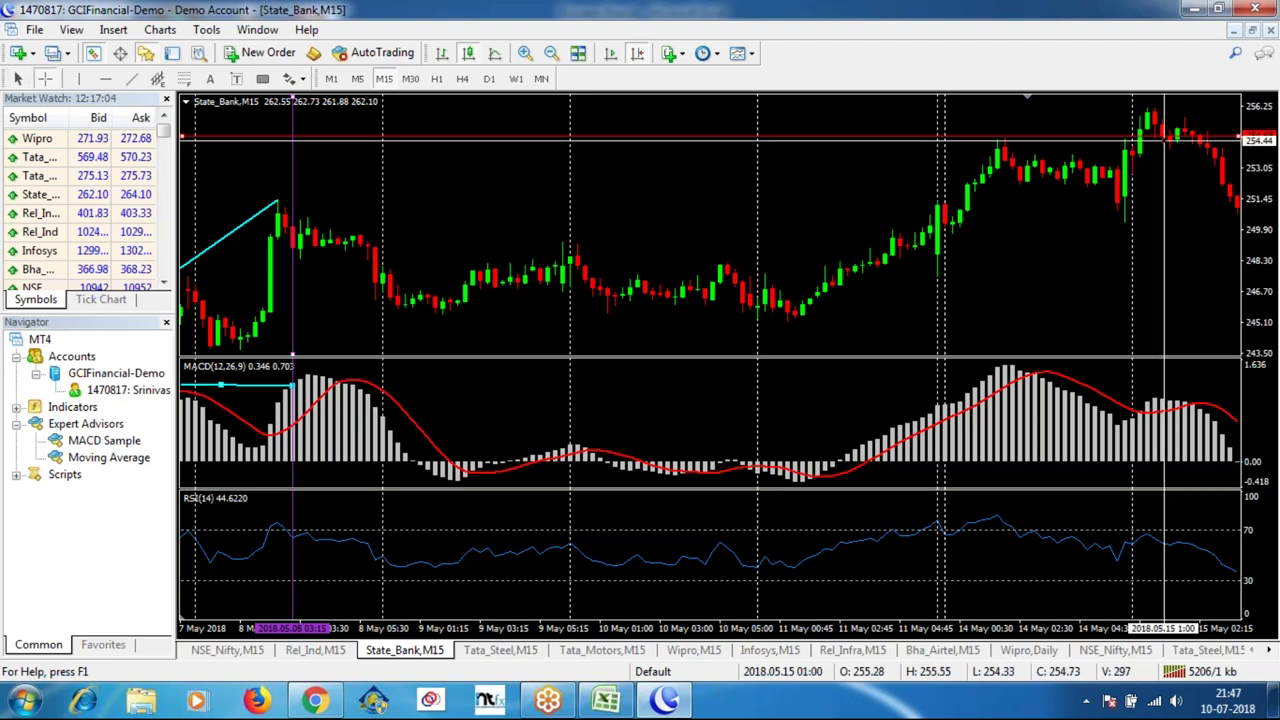
{"action": "middle_click", "coordinate": [1163, 170]}
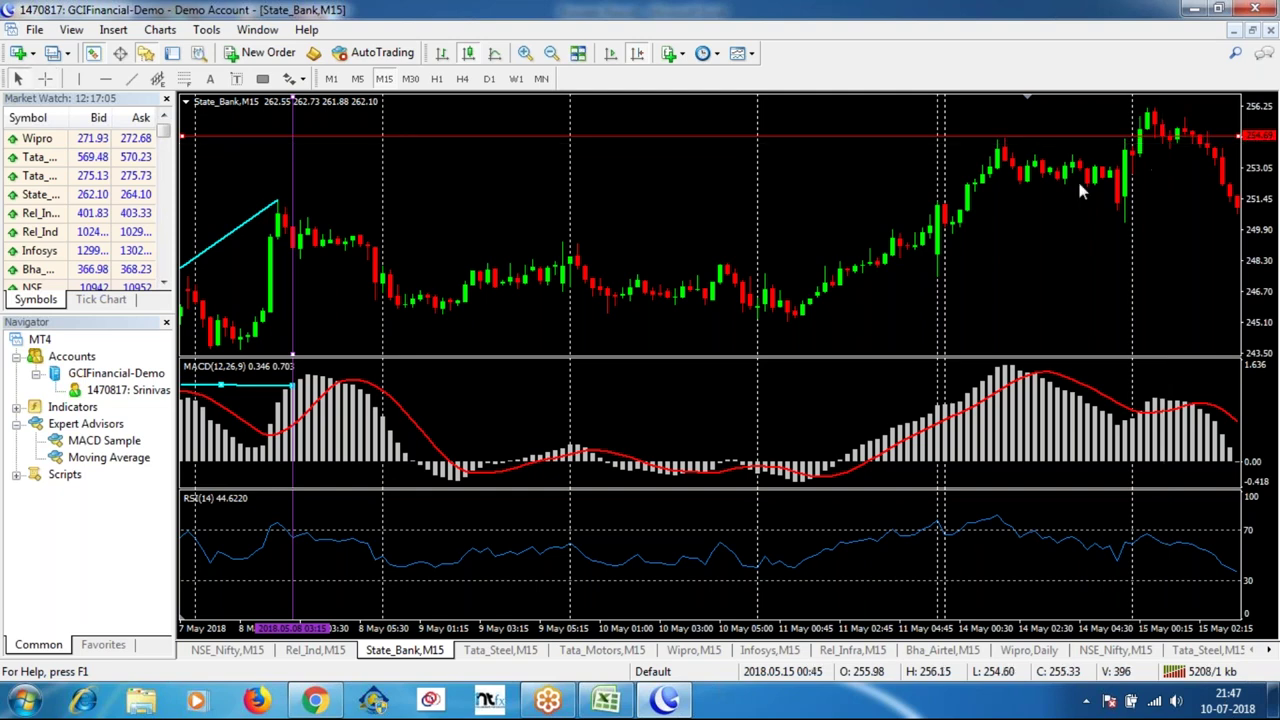
{"action": "left_click", "coordinate": [79, 78]}
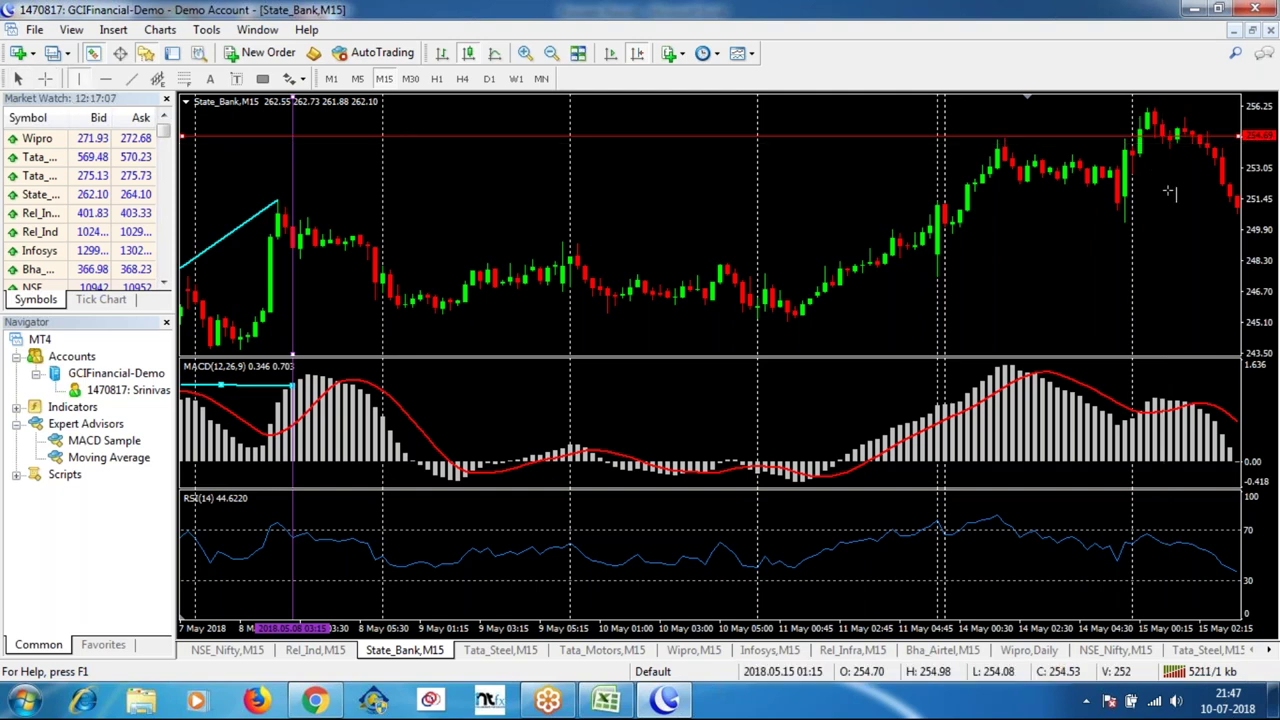
{"action": "left_click", "coordinate": [1167, 157]}
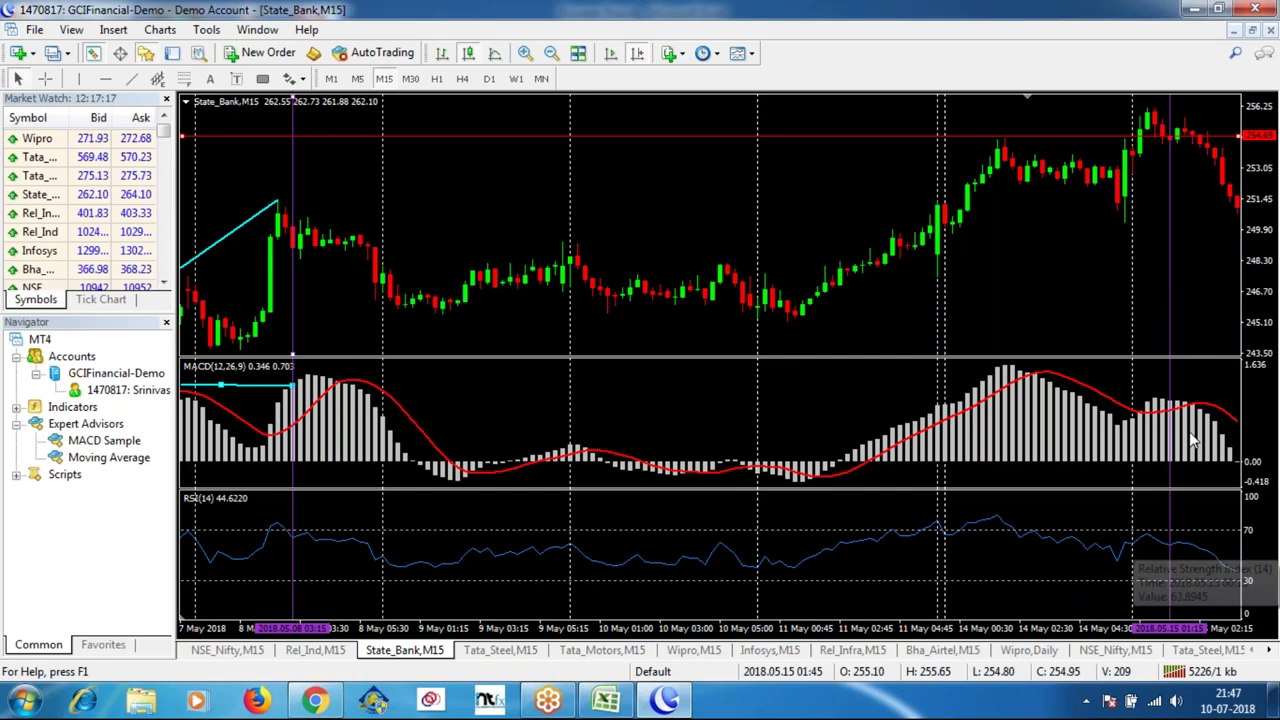
Measure the stop distance from the 15 May 01:15 candle to that day's high, and view the price drop that follows.
{"action": "middle_click", "coordinate": [1172, 145]}
{"action": "left_click_drag", "start_coordinate": [1171, 137], "coordinate": [1163, 104]}
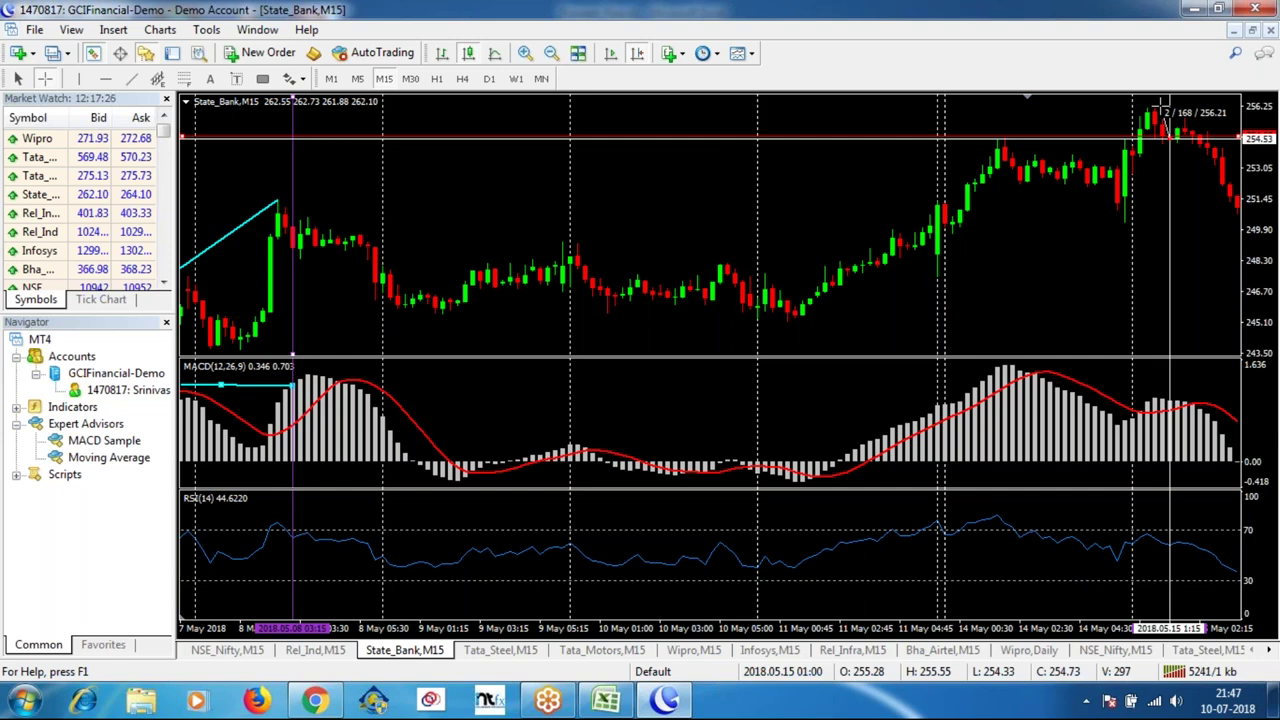
{"action": "left_click_drag", "start_coordinate": [1160, 104], "coordinate": [1232, 192]}
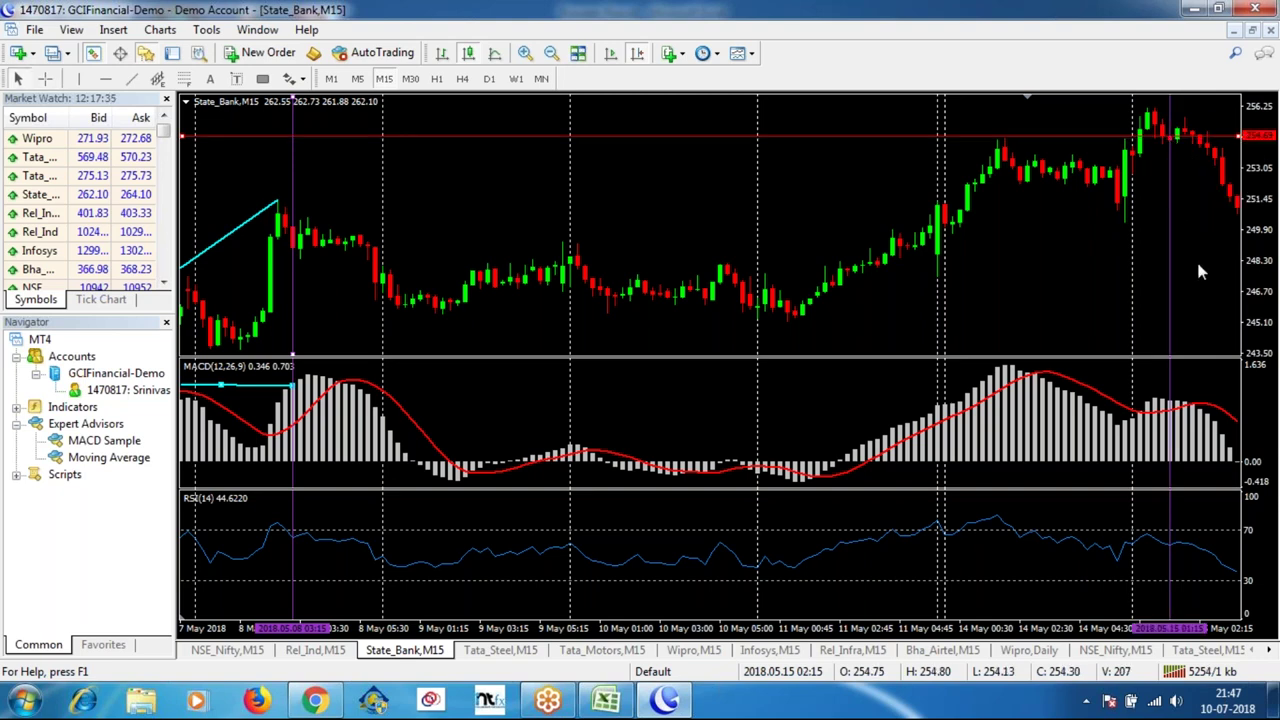
{"action": "scroll", "coordinate": [1170, 264], "scroll_direction": "down", "scroll_amount": 3}
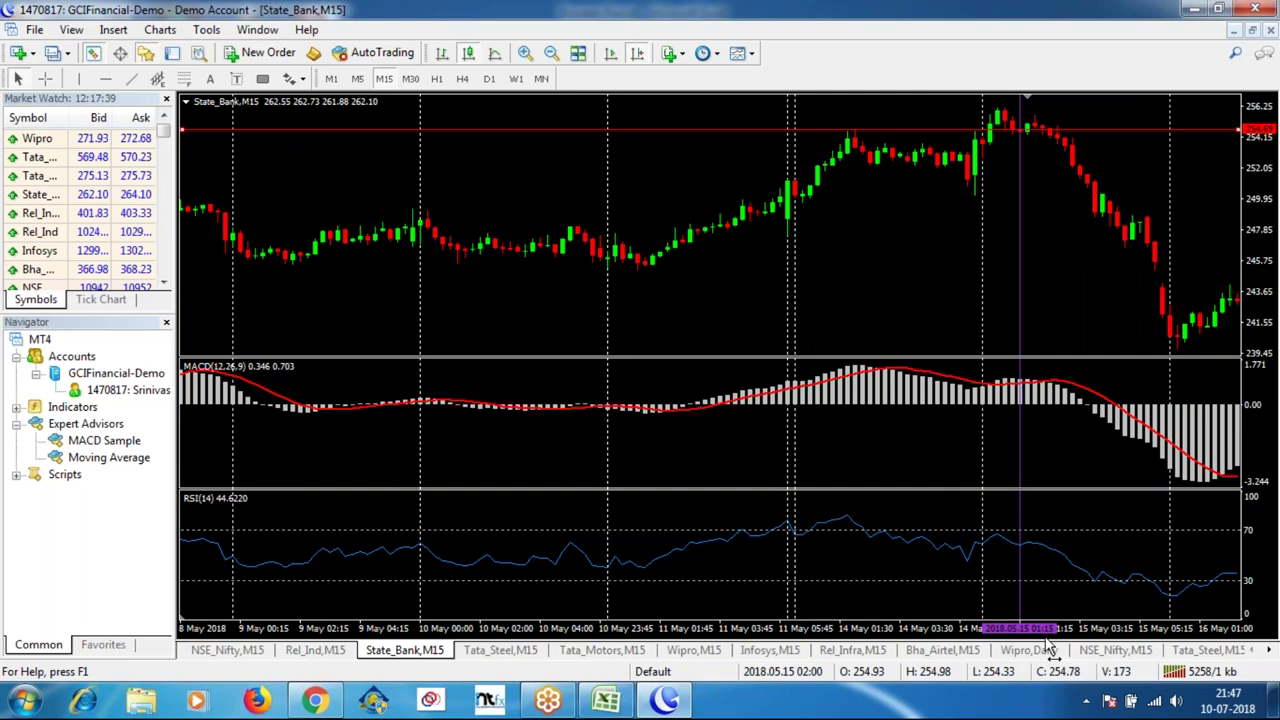
Check the SL value of the 15 May sell trade in the Excel report, and switch back to the MetaTrader chart.
{"action": "left_click", "coordinate": [608, 698]}
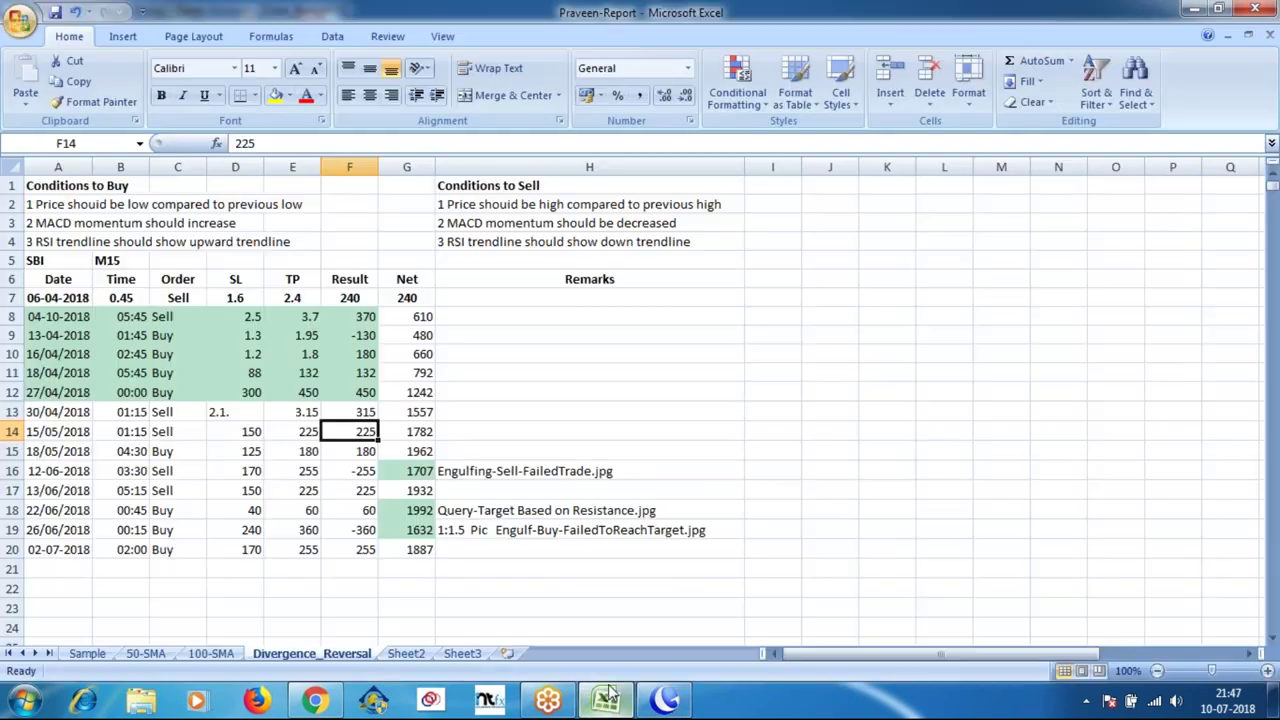
{"action": "left_click", "coordinate": [258, 432]}
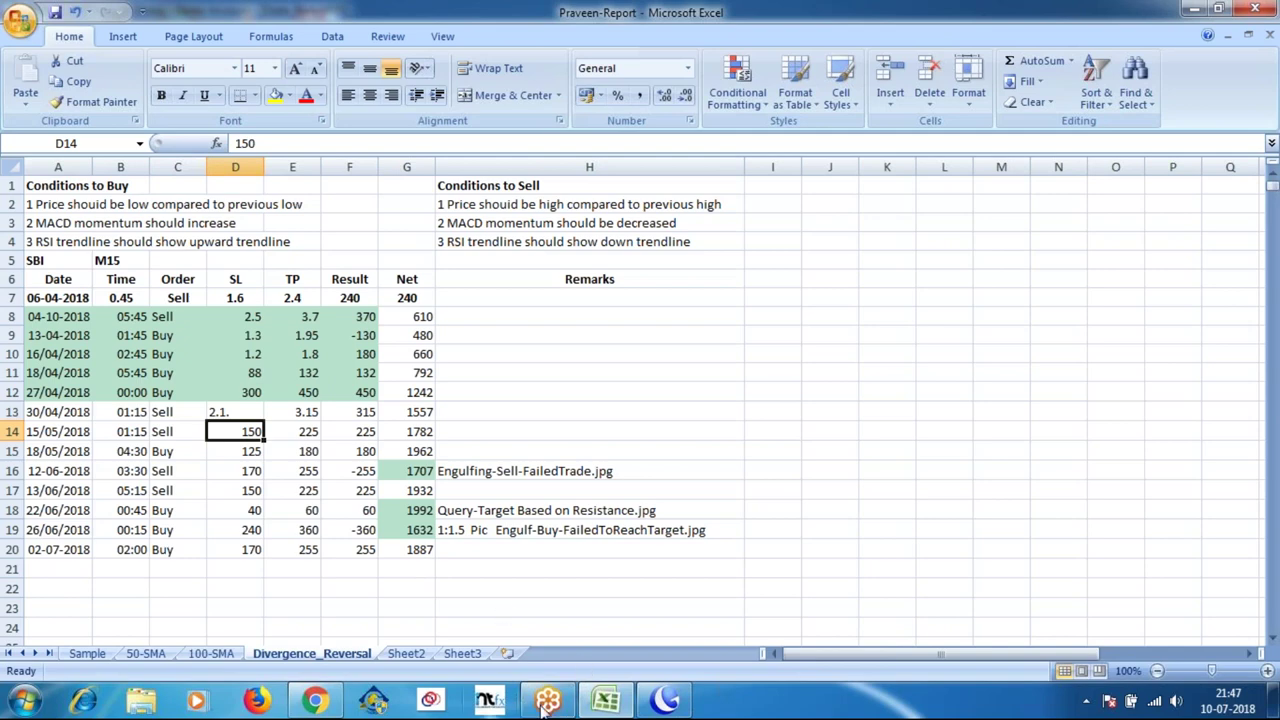
{"action": "left_click", "coordinate": [664, 700]}
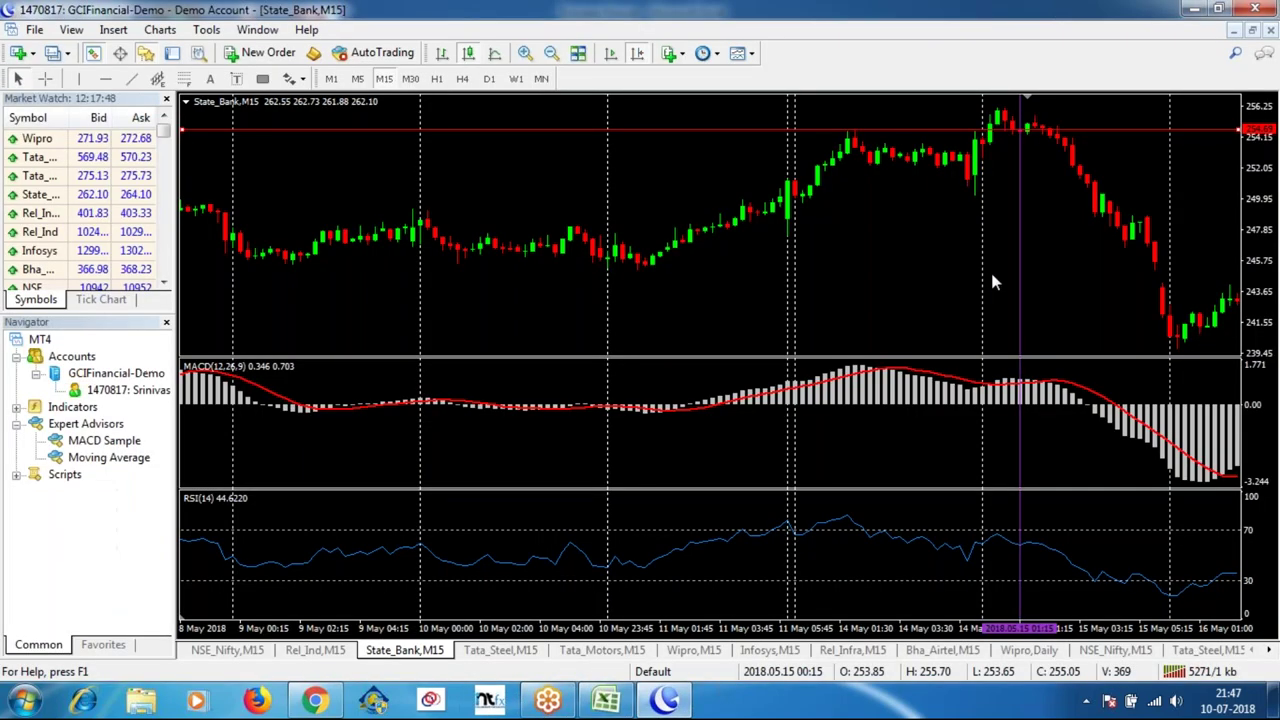
Measure the stop distance from the 15 May 01:15 candle to the day's high again, and compare it with the SL in the Excel report.
{"action": "left_click_drag", "start_coordinate": [1018, 130], "coordinate": [1016, 105]}
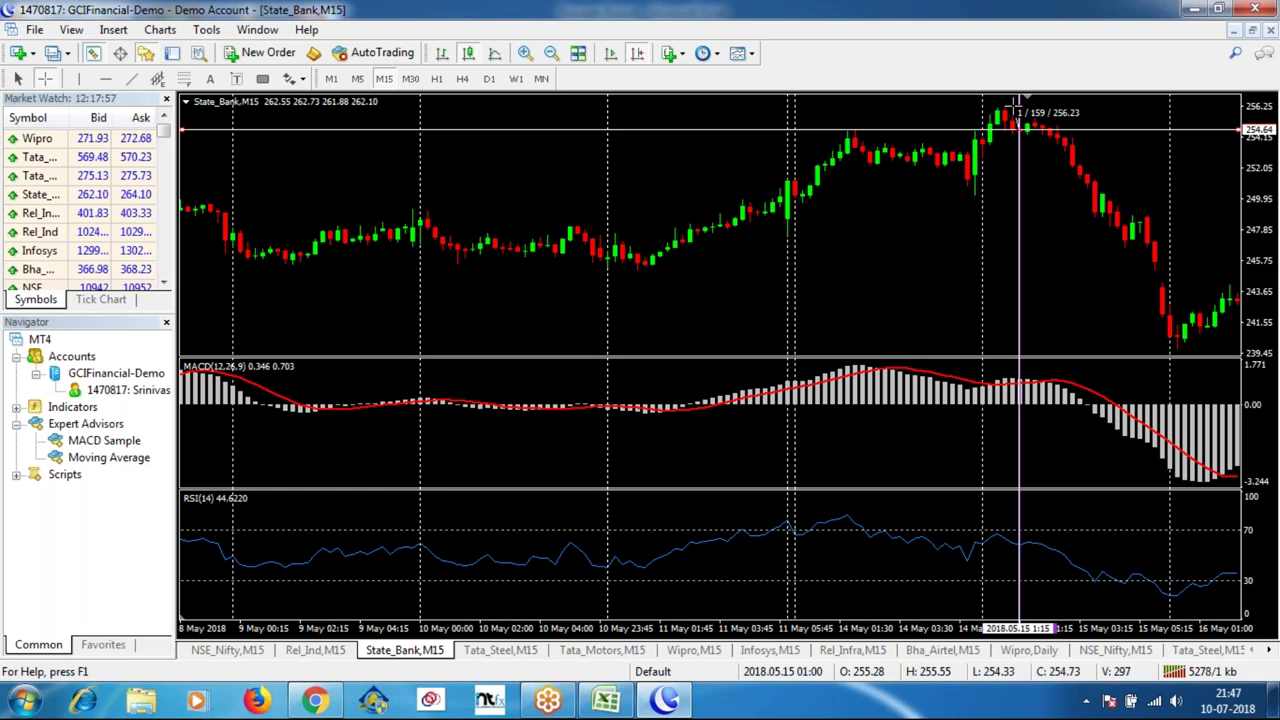
{"action": "left_click_drag", "start_coordinate": [1015, 104], "coordinate": [1010, 103]}
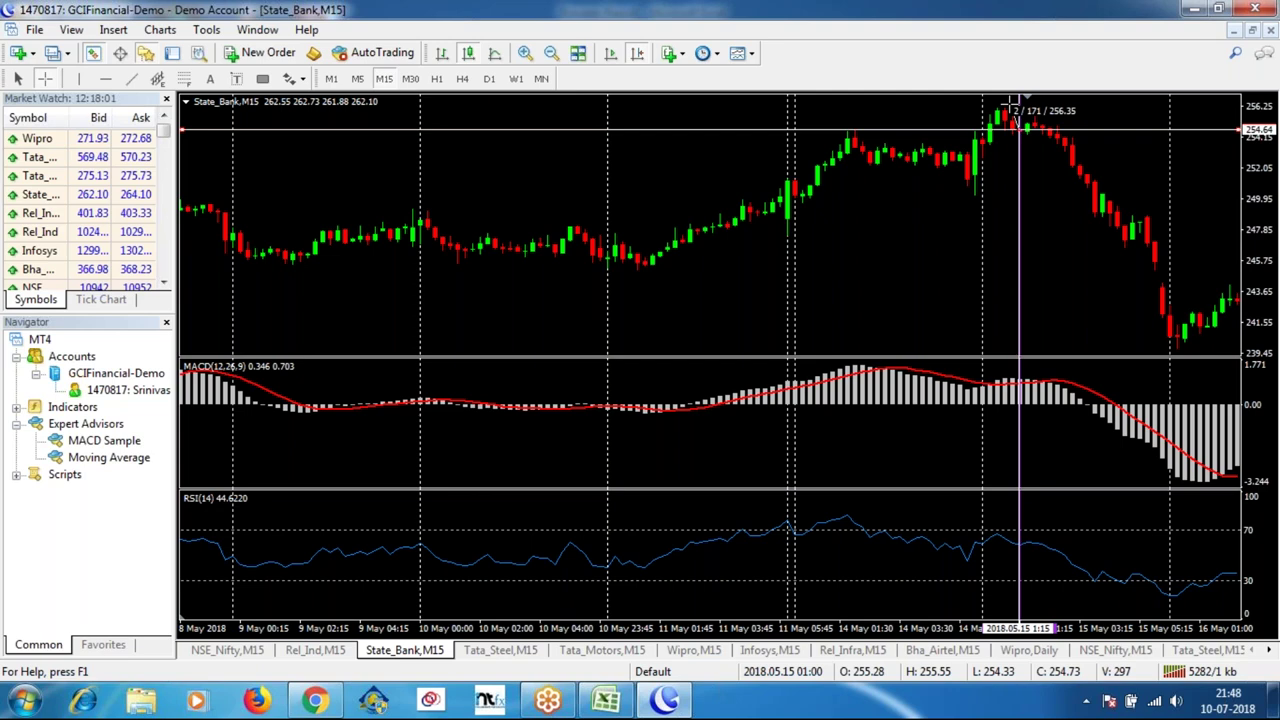
{"action": "left_click_drag", "start_coordinate": [1012, 104], "coordinate": [1014, 108]}
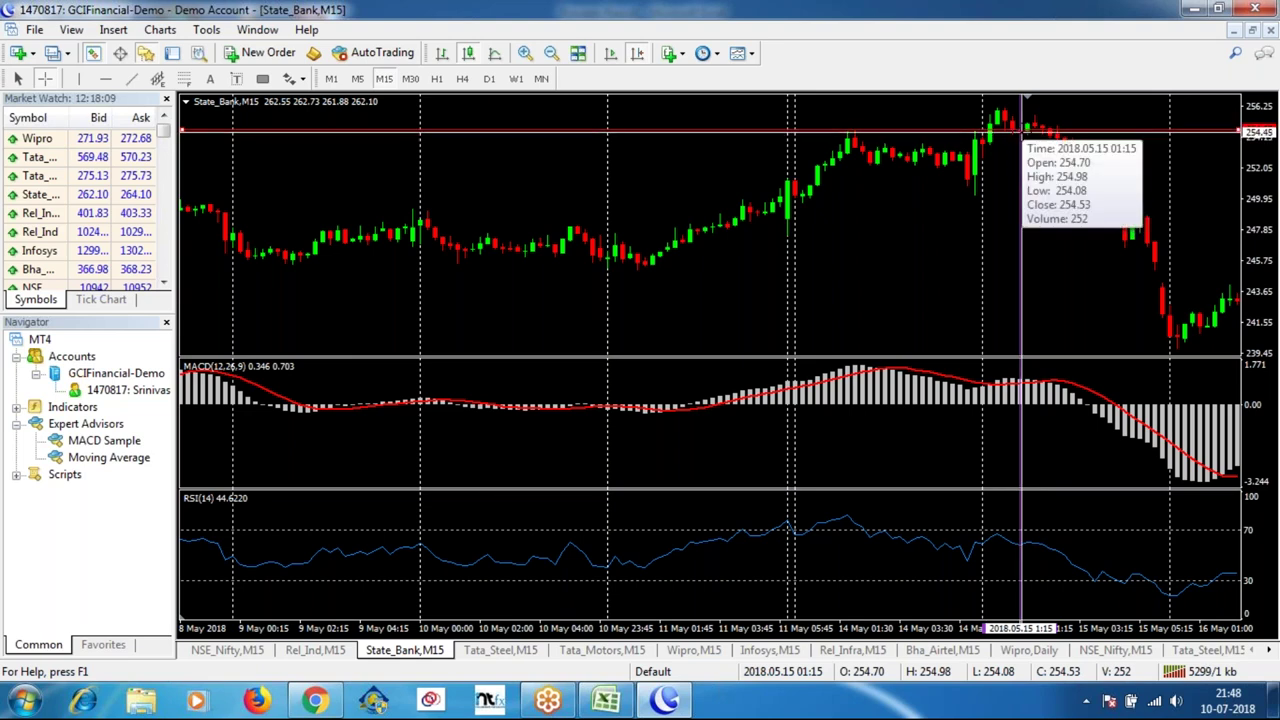
{"action": "left_click_drag", "start_coordinate": [1022, 130], "coordinate": [1007, 105]}
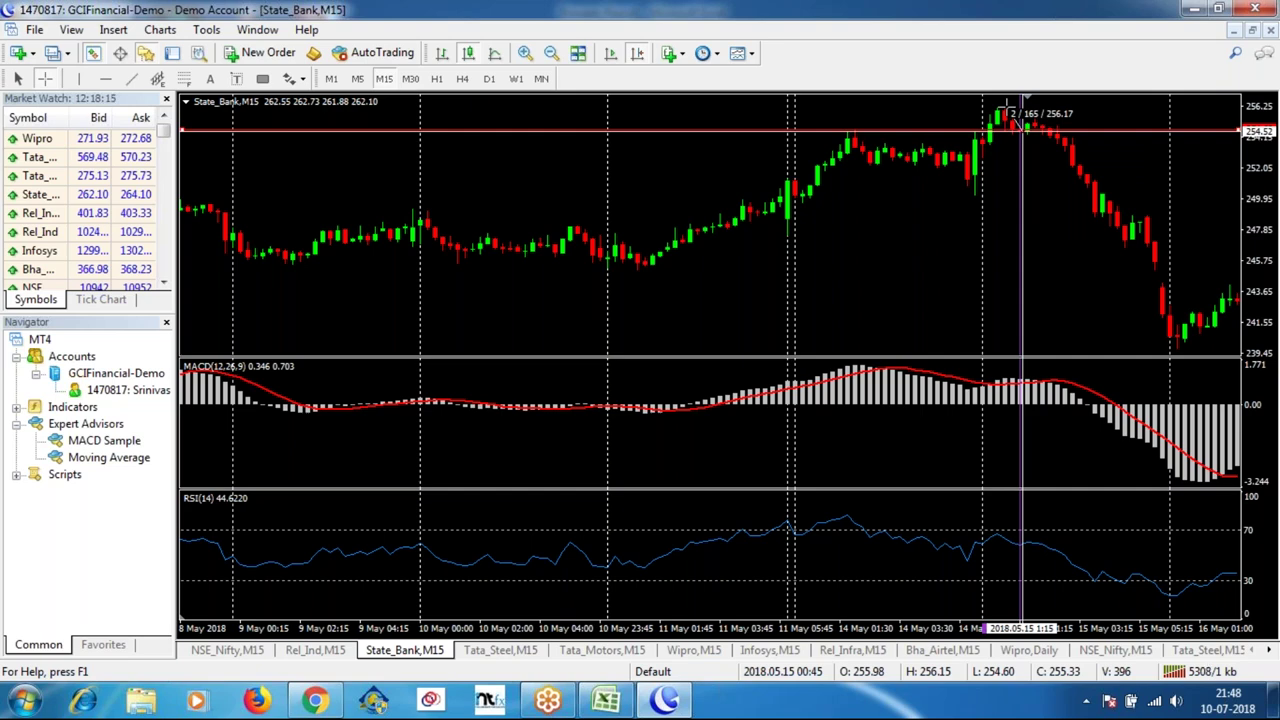
{"action": "left_click_drag", "start_coordinate": [1007, 105], "coordinate": [1080, 165]}
{"action": "left_click", "coordinate": [618, 698]}
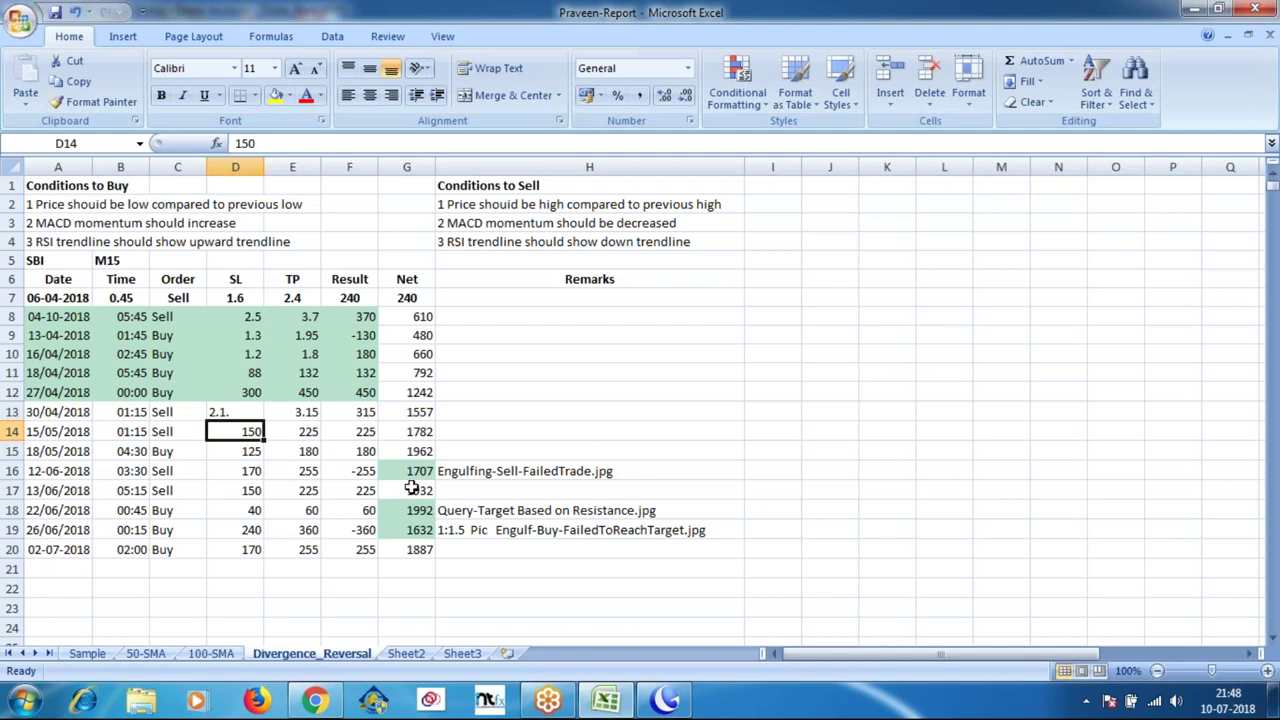
{"action": "left_click", "coordinate": [664, 700]}
On the MetaTrader chart, set the horizontal line to the 16 May low at about 239.8 and compare it with the 18 May low.
{"action": "scroll", "coordinate": [1040, 280], "scroll_direction": "down", "scroll_amount": 3}
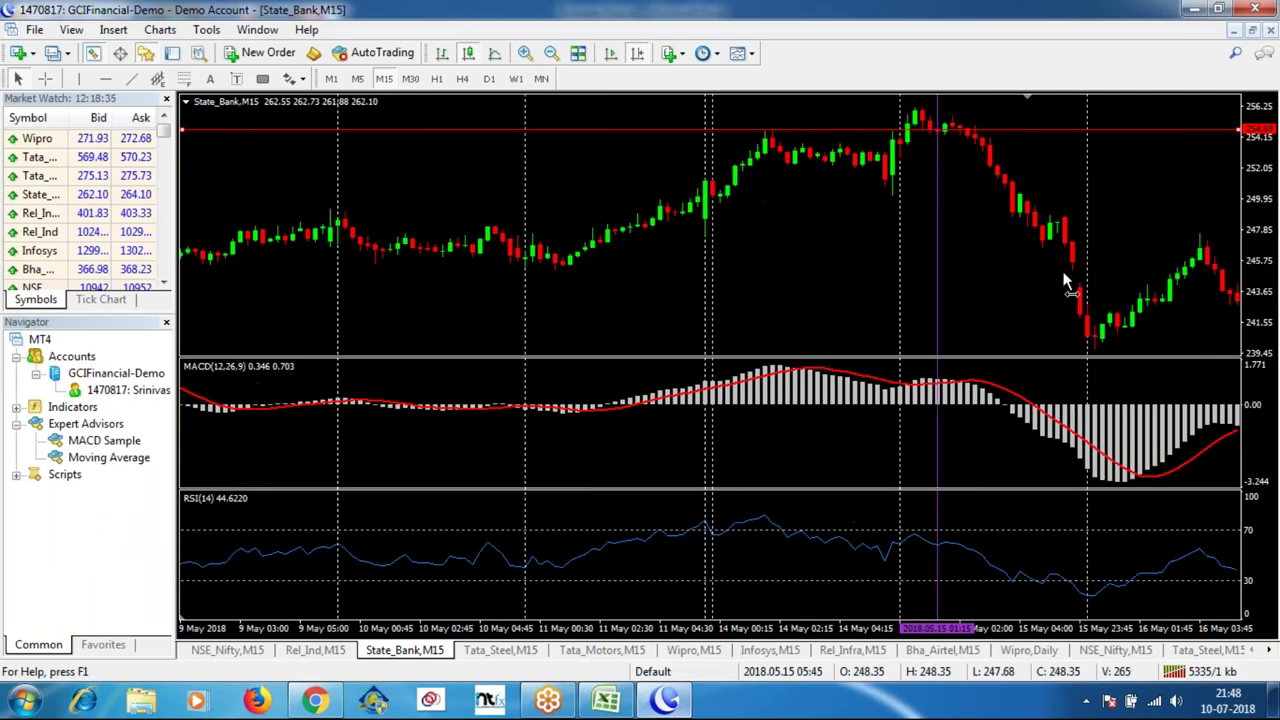
{"action": "scroll", "coordinate": [1068, 283], "scroll_direction": "down", "scroll_amount": 6}
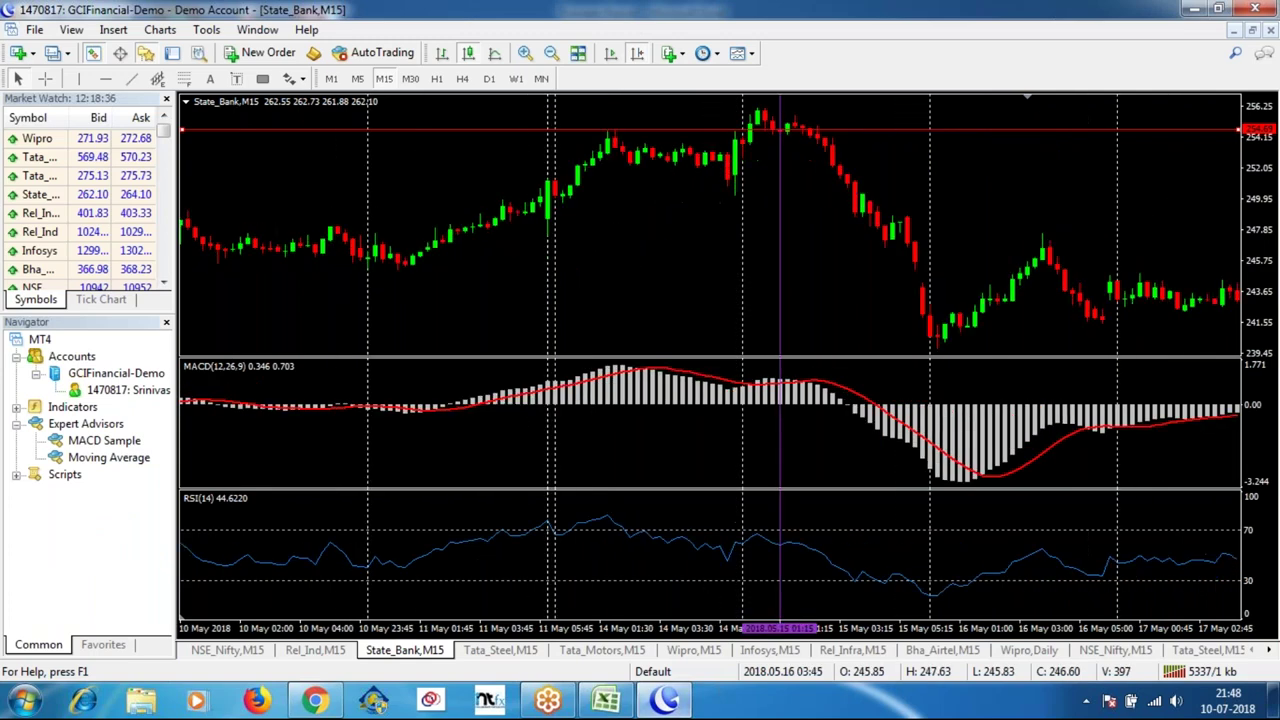
{"action": "left_click_drag", "start_coordinate": [997, 127], "coordinate": [1024, 348]}
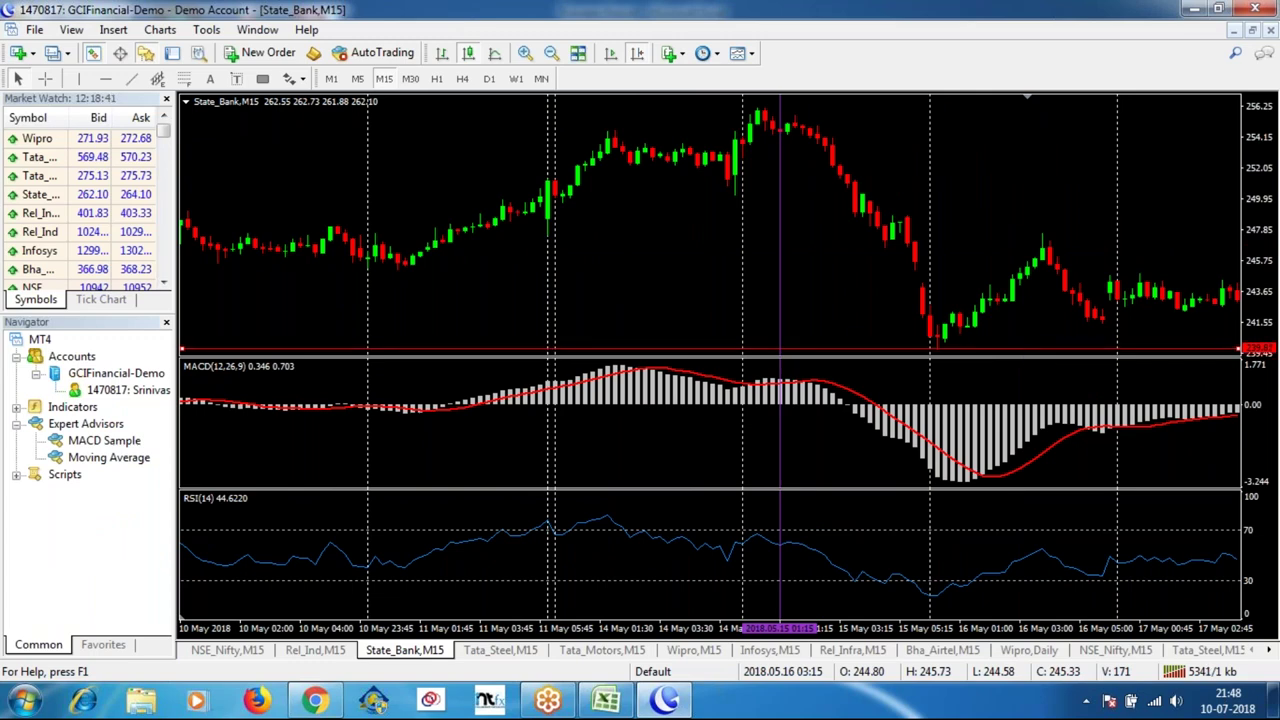
{"action": "scroll", "coordinate": [976, 154], "scroll_direction": "down", "scroll_amount": 3}
{"action": "scroll", "coordinate": [960, 157], "scroll_direction": "down", "scroll_amount": 10}
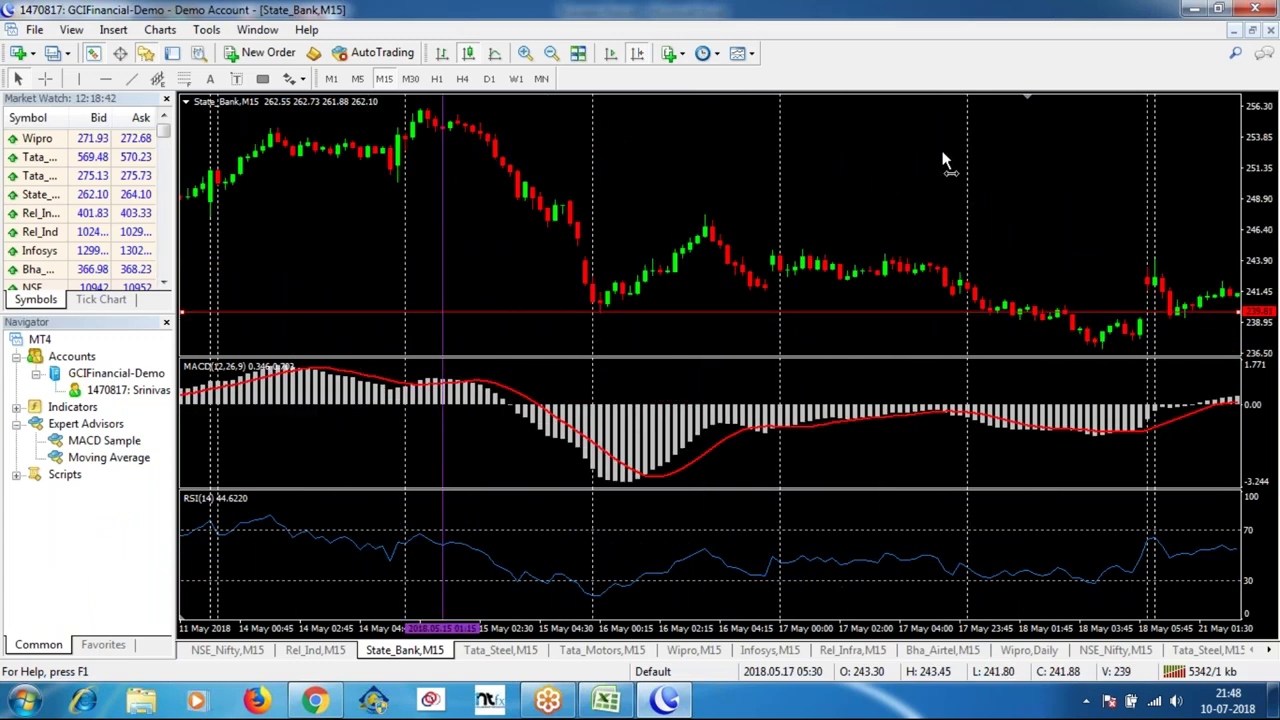
{"action": "scroll", "coordinate": [960, 200], "scroll_direction": "down", "scroll_amount": 1}
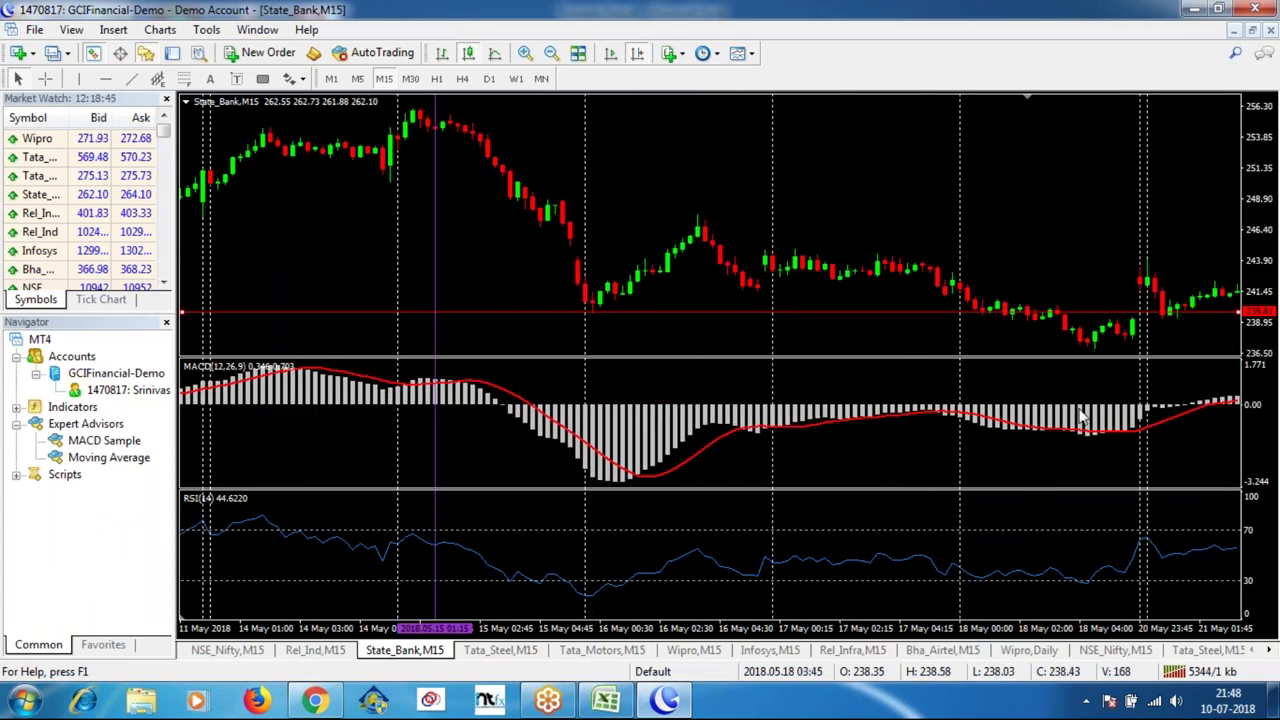
{"action": "middle_click", "coordinate": [1093, 334]}
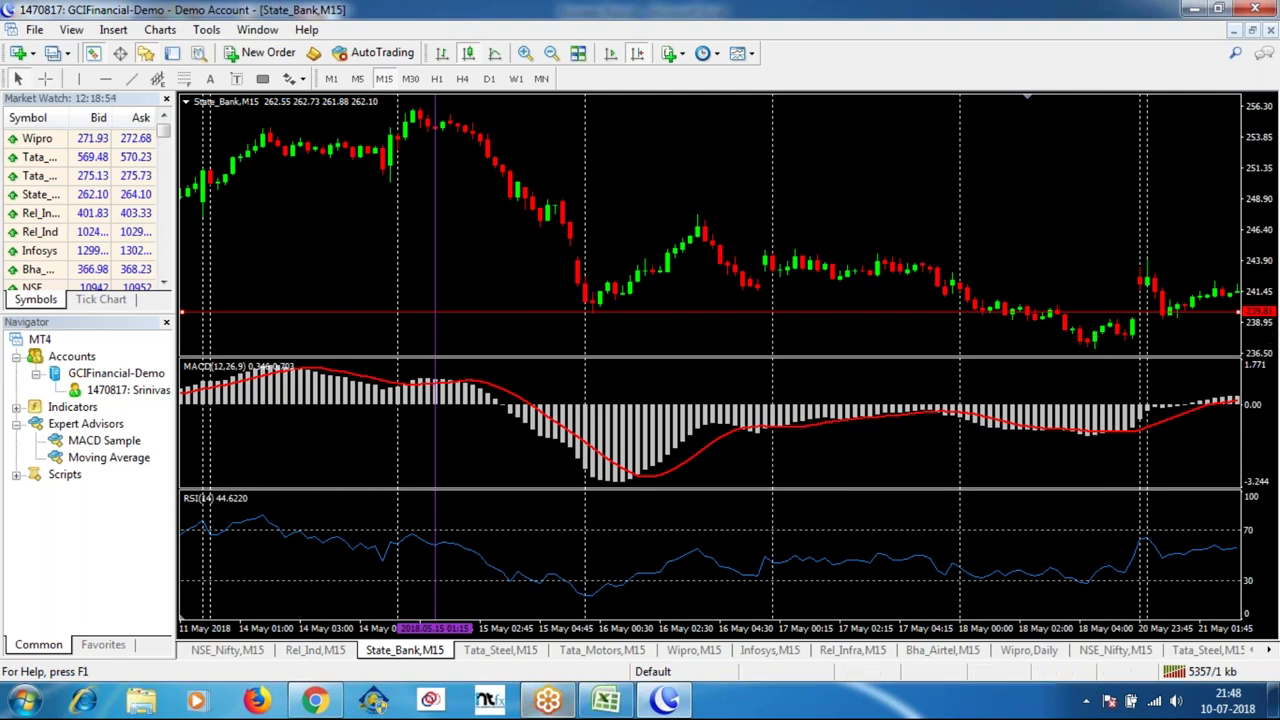
Check the 18 May buy trade's entry time in the Excel report against that day's candles on the State Bank chart.
{"action": "left_click", "coordinate": [617, 705]}
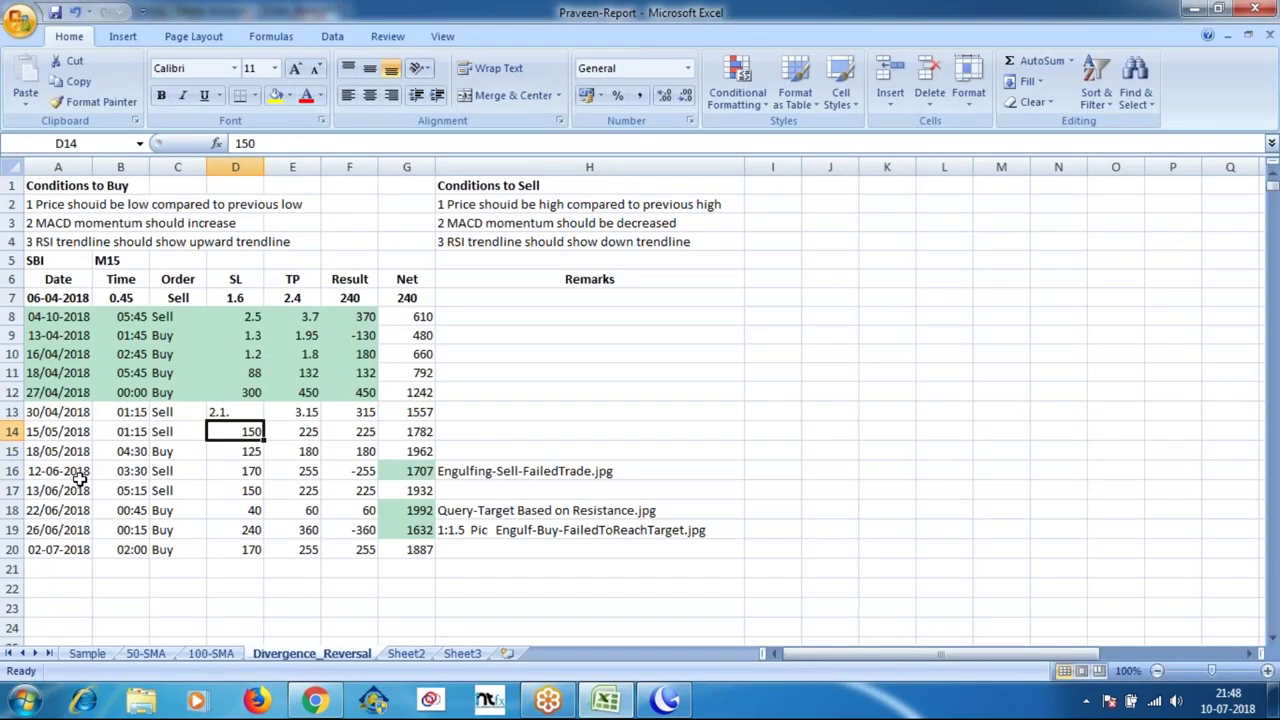
{"action": "left_click", "coordinate": [125, 451]}
{"action": "key", "text": "alt+Tab"}
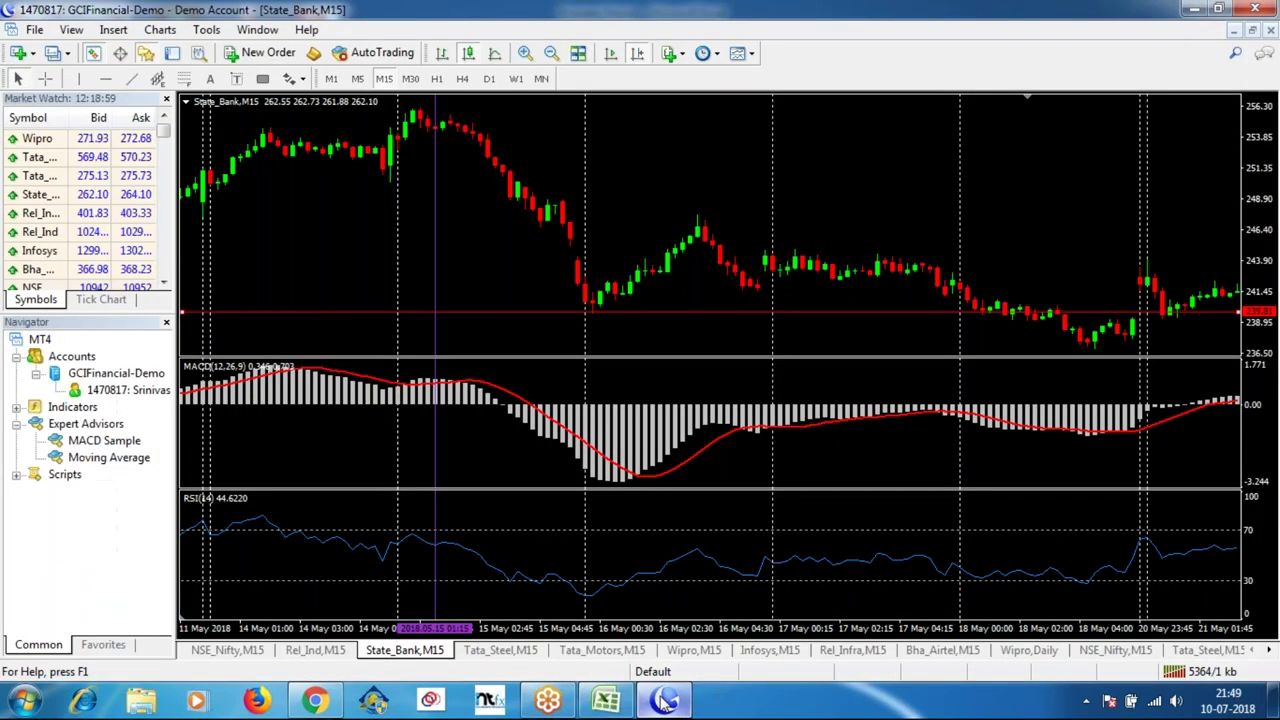
{"action": "left_click_drag", "start_coordinate": [1105, 330], "coordinate": [1140, 300]}
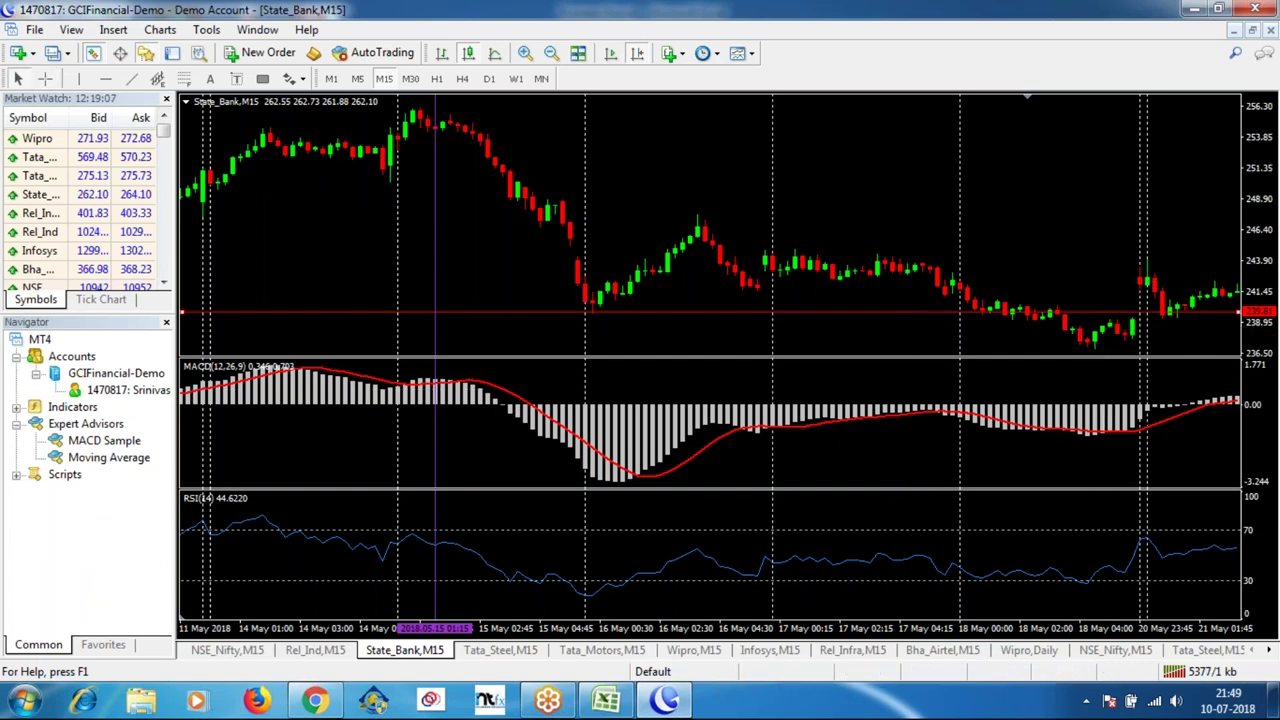
{"action": "left_click", "coordinate": [604, 702]}
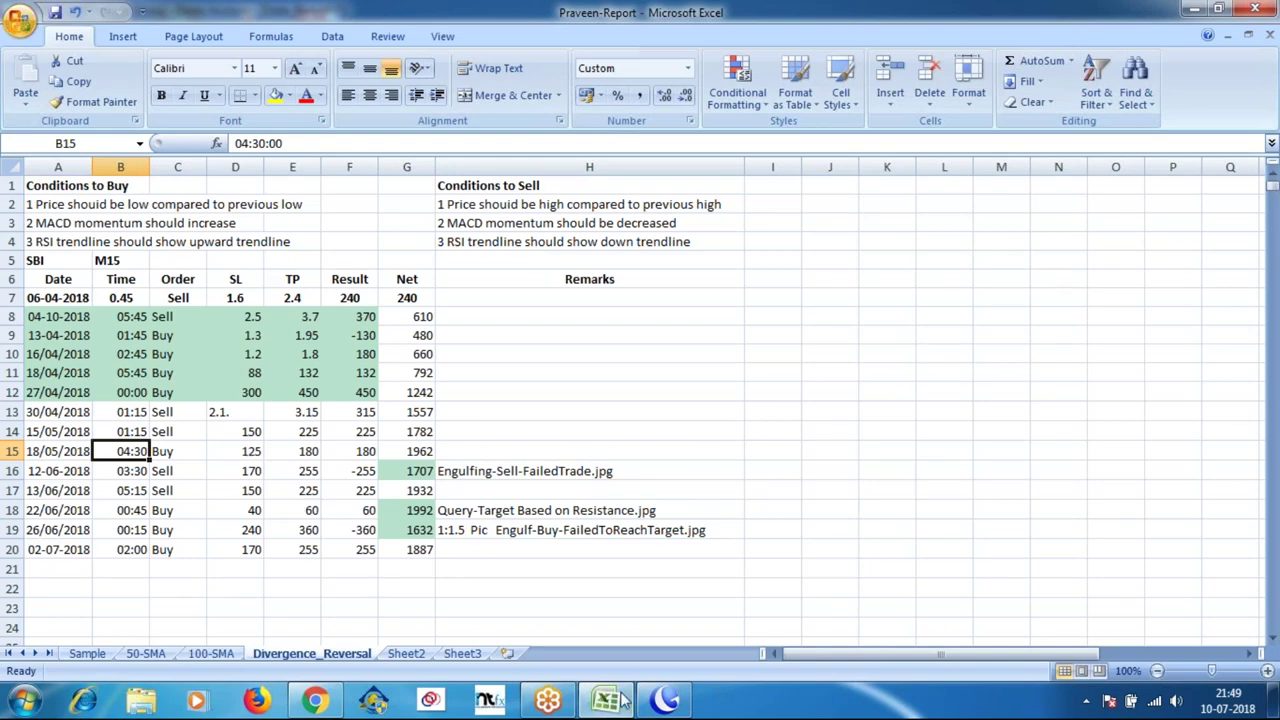
{"action": "left_click", "coordinate": [657, 705]}
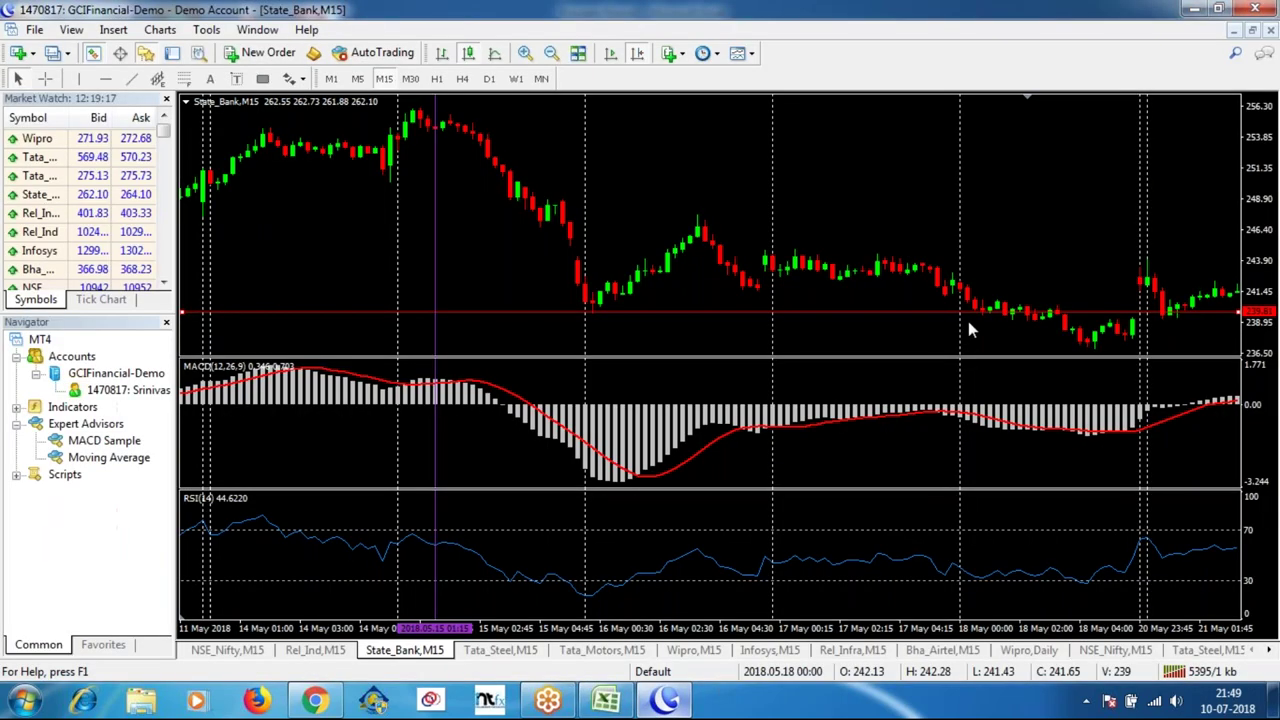
Place the horizontal line at the 18 May low, move it to the 23 May high at about 268.6, and compare the 24 May highs.
{"action": "left_click_drag", "start_coordinate": [1016, 318], "coordinate": [1020, 351]}
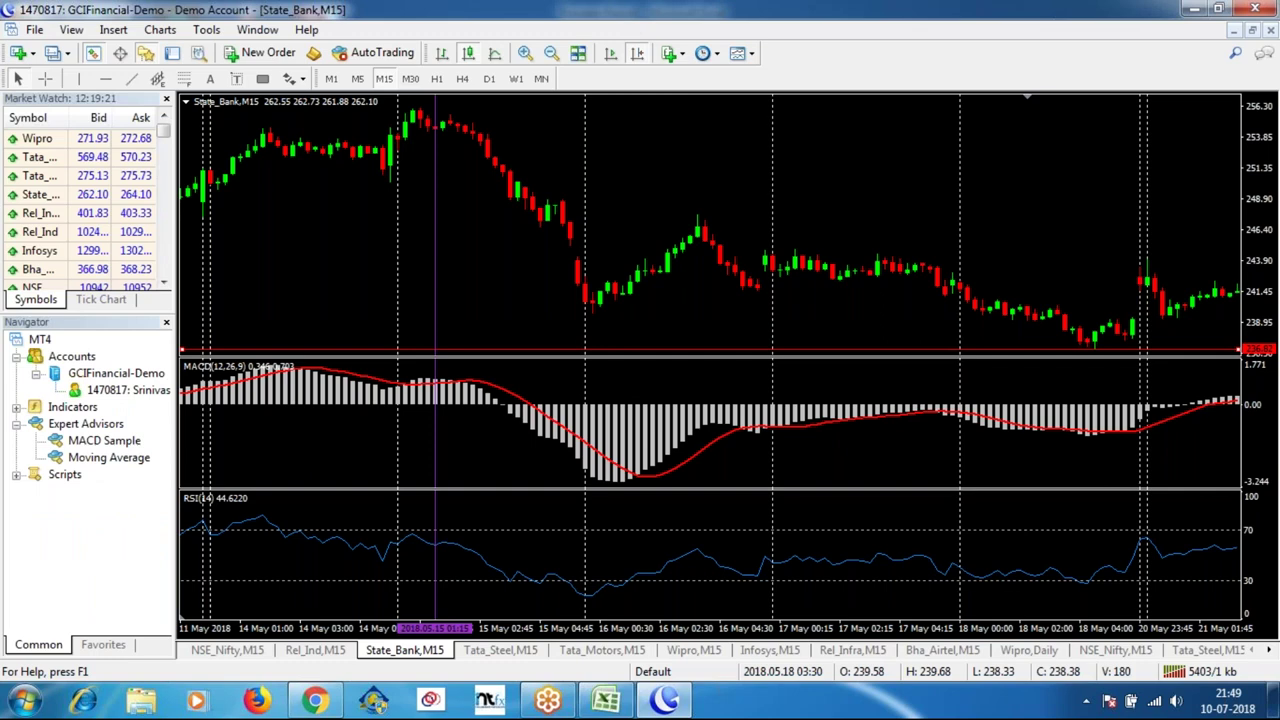
{"action": "left_click_drag", "start_coordinate": [1163, 252], "coordinate": [547, 255]}
{"action": "left_click_drag", "start_coordinate": [971, 352], "coordinate": [1008, 117]}
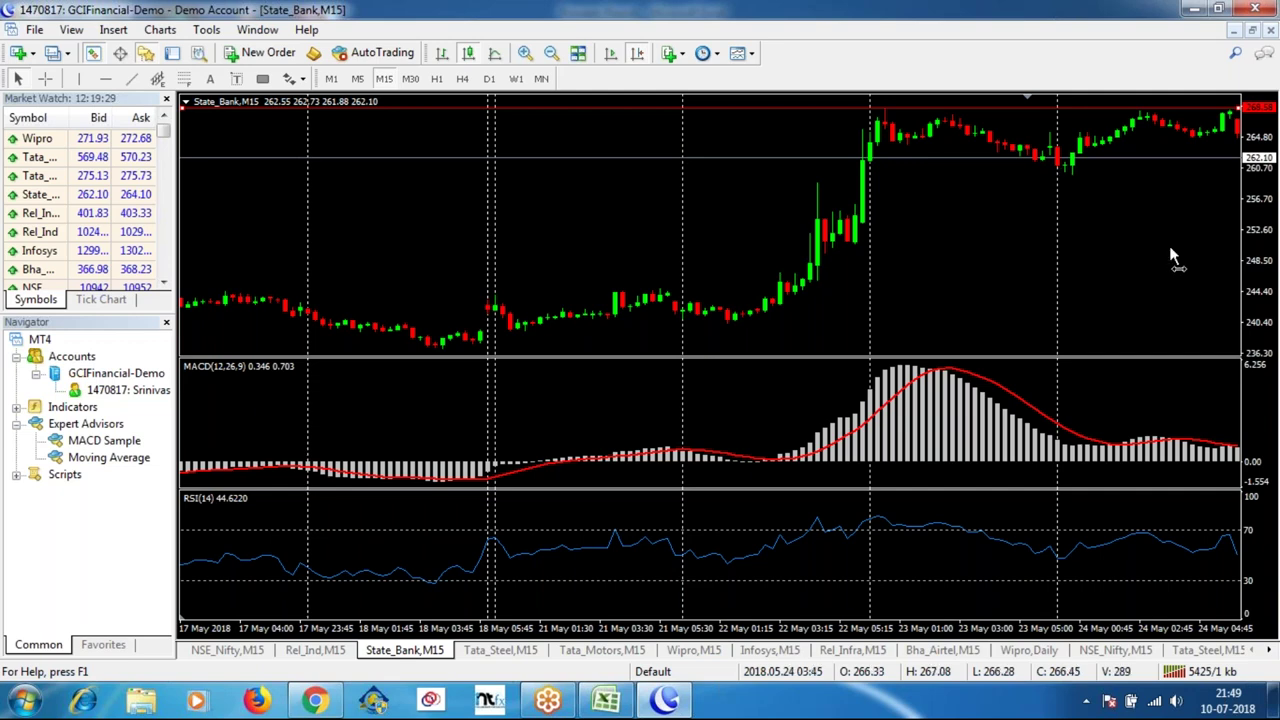
{"action": "scroll", "coordinate": [1175, 258], "scroll_direction": "down", "scroll_amount": 3}
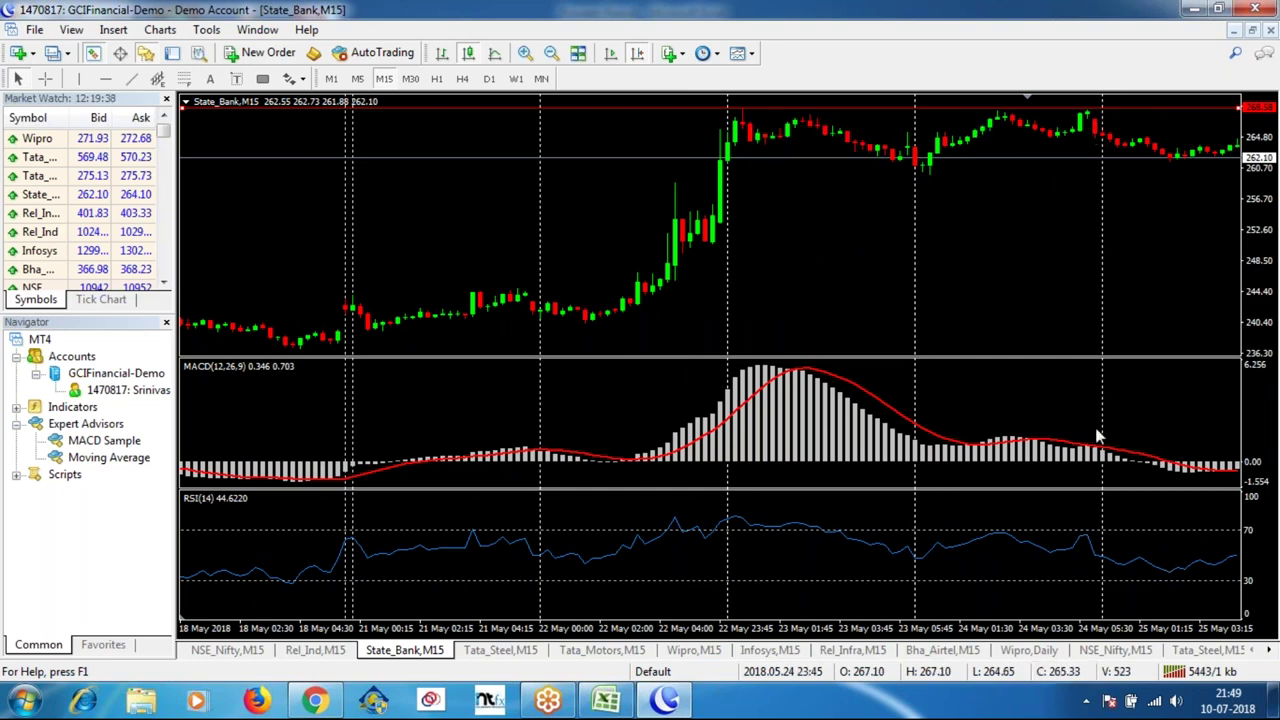
{"action": "middle_click", "coordinate": [1046, 210]}
{"action": "middle_click", "coordinate": [1086, 215]}
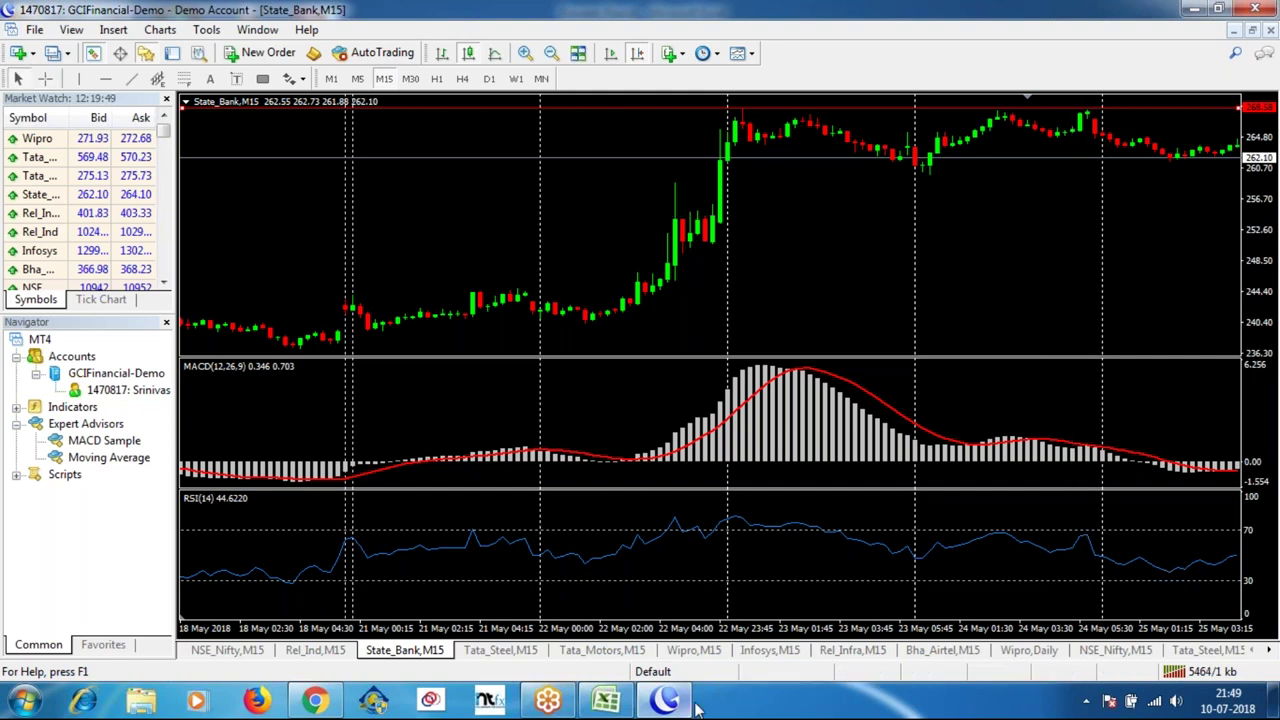
Check the next trade's date in the Excel report, and compare the 28 May high with the earlier highs on the State Bank chart.
{"action": "left_click", "coordinate": [605, 699]}
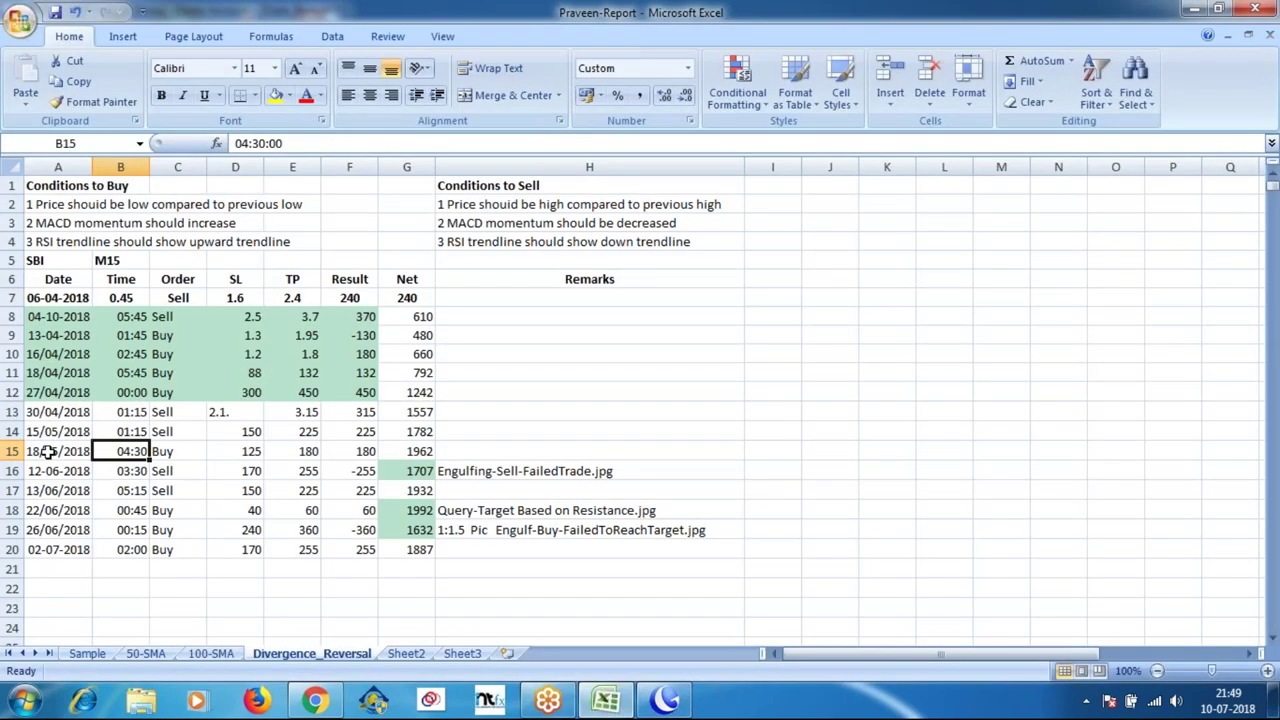
{"action": "left_click", "coordinate": [665, 699]}
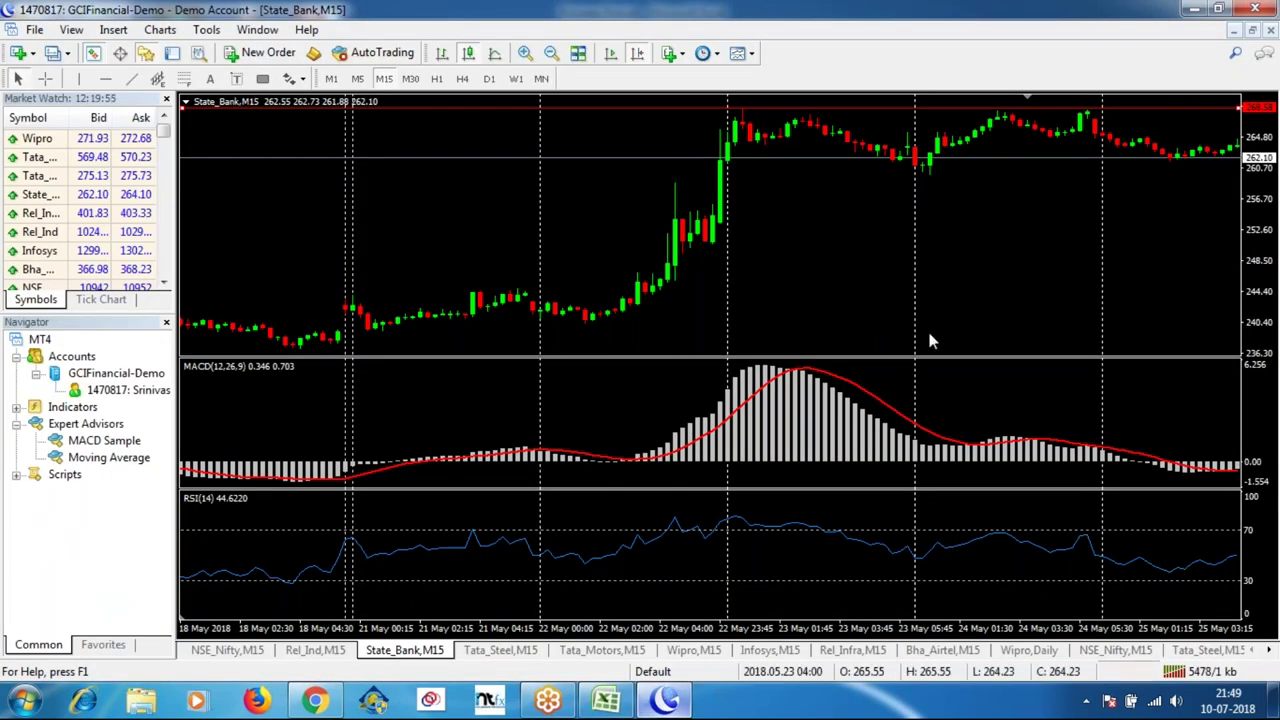
{"action": "left_click_drag", "start_coordinate": [1107, 288], "coordinate": [792, 288]}
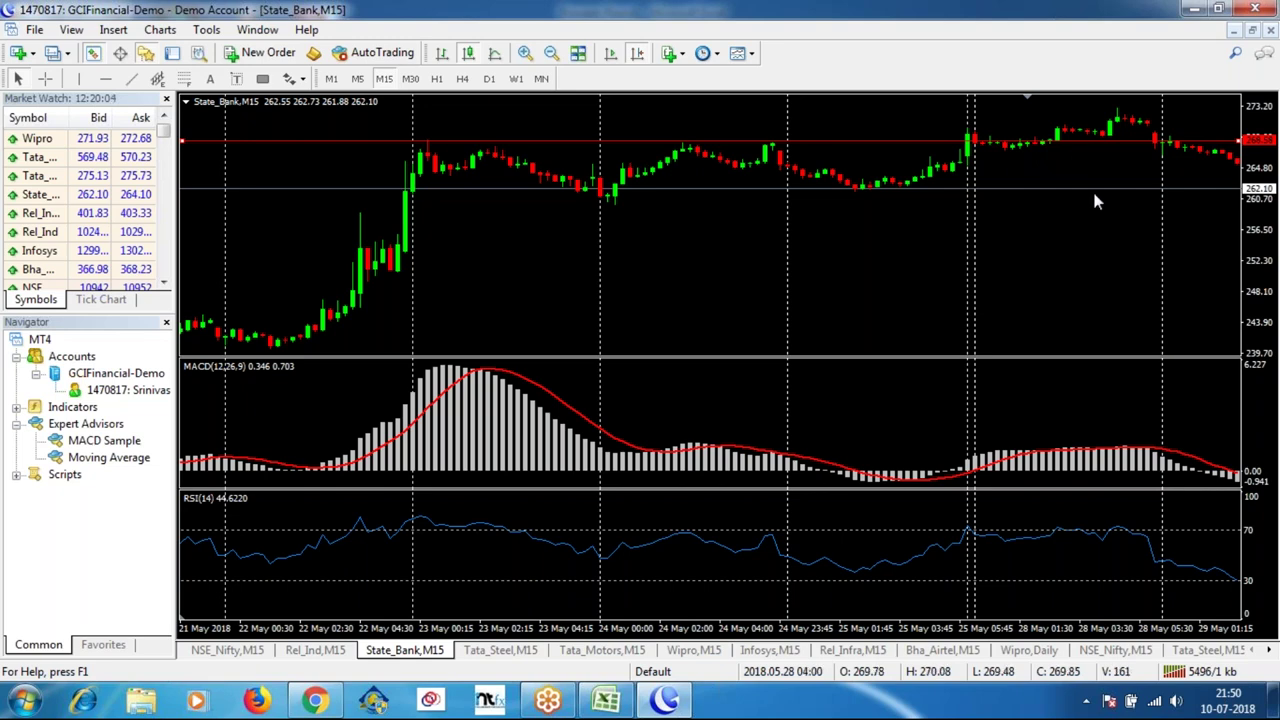
{"action": "scroll", "coordinate": [1046, 257], "scroll_direction": "down", "scroll_amount": 5}
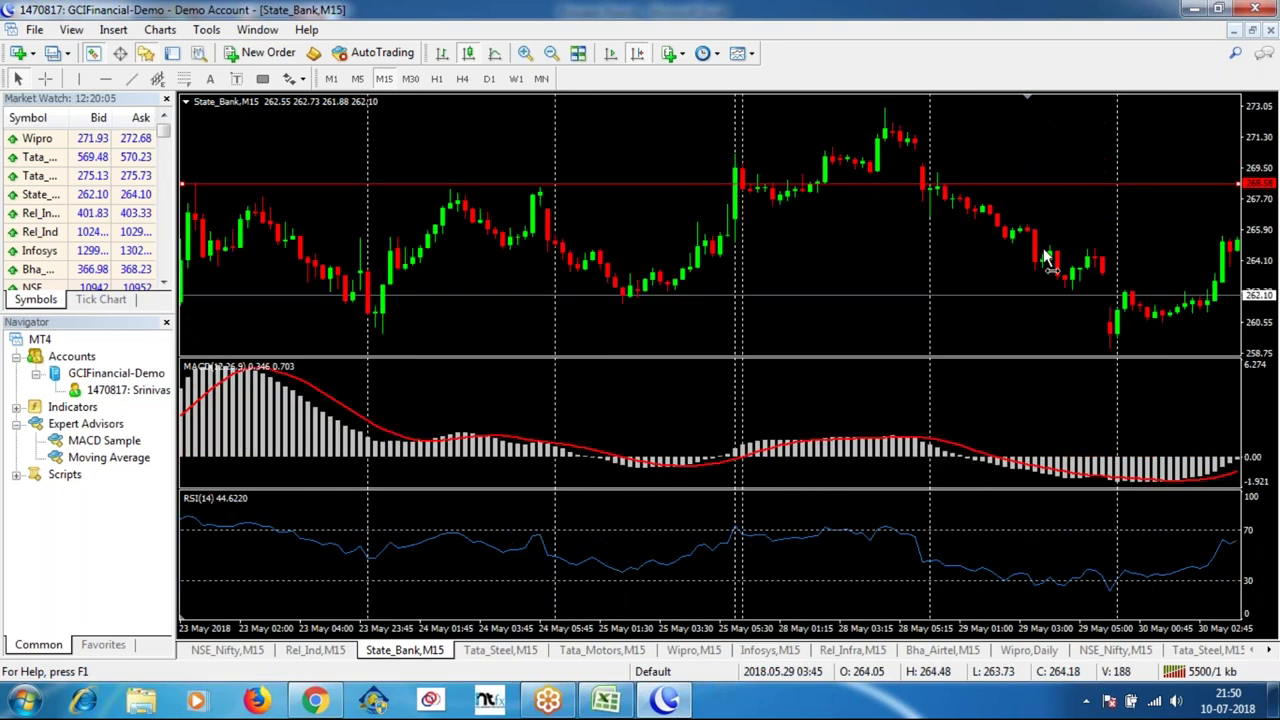
{"action": "scroll", "coordinate": [1040, 258], "scroll_direction": "down", "scroll_amount": 2}
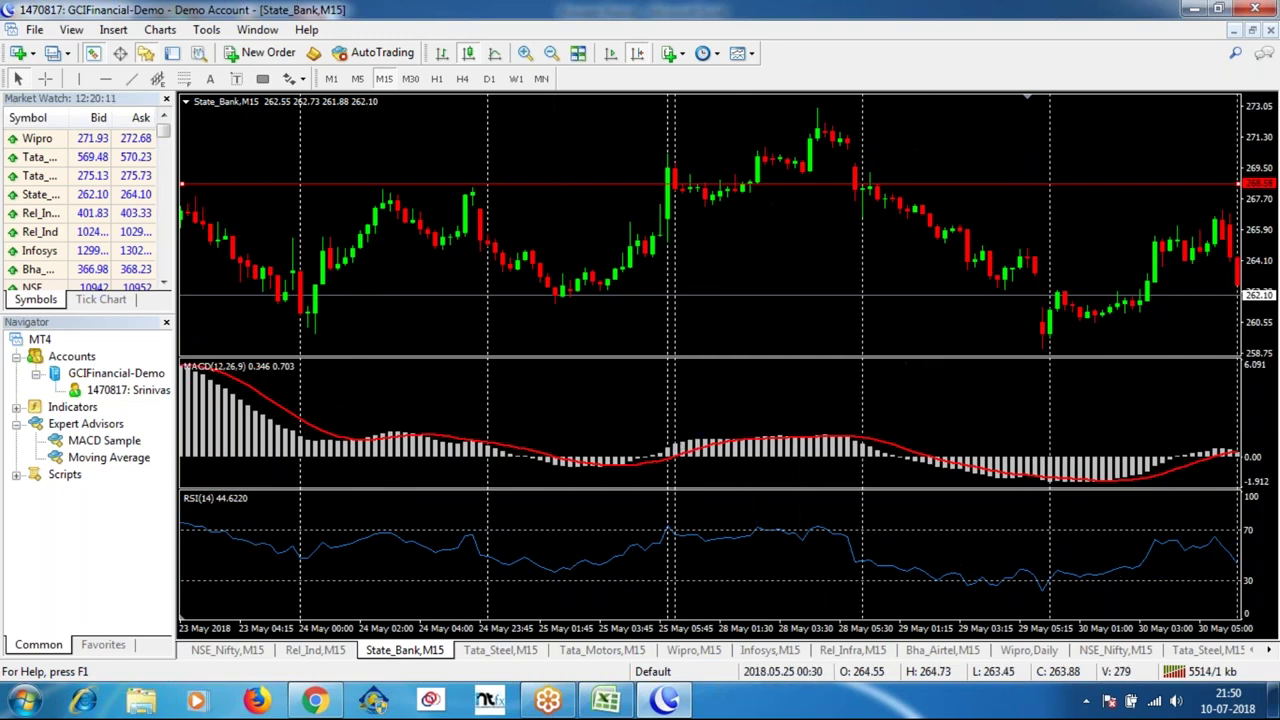
{"action": "scroll", "coordinate": [790, 394], "scroll_direction": "up", "scroll_amount": 2}
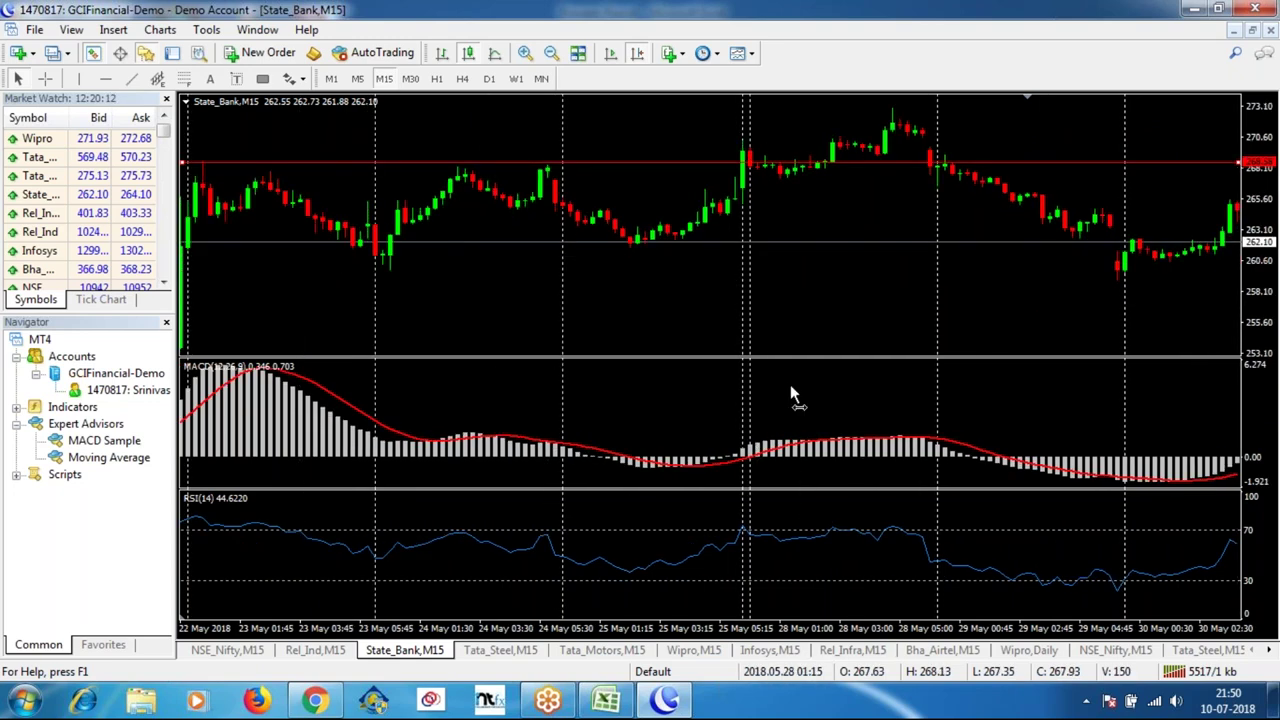
{"action": "scroll", "coordinate": [790, 386], "scroll_direction": "up", "scroll_amount": 1}
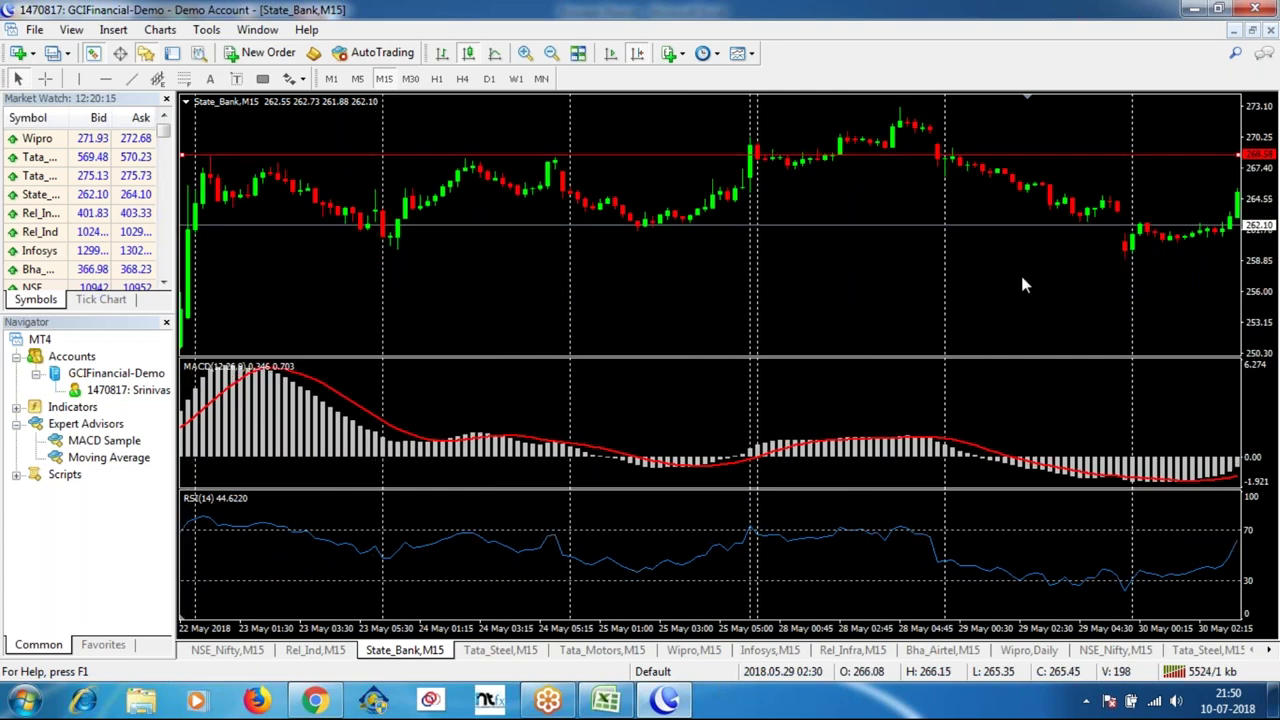
Look through the price, MACD and RSI up to 12 June for further setups, and move the horizontal line to the 11 June high at about 277.3.
{"action": "scroll", "coordinate": [1011, 283], "scroll_direction": "down", "scroll_amount": 3}
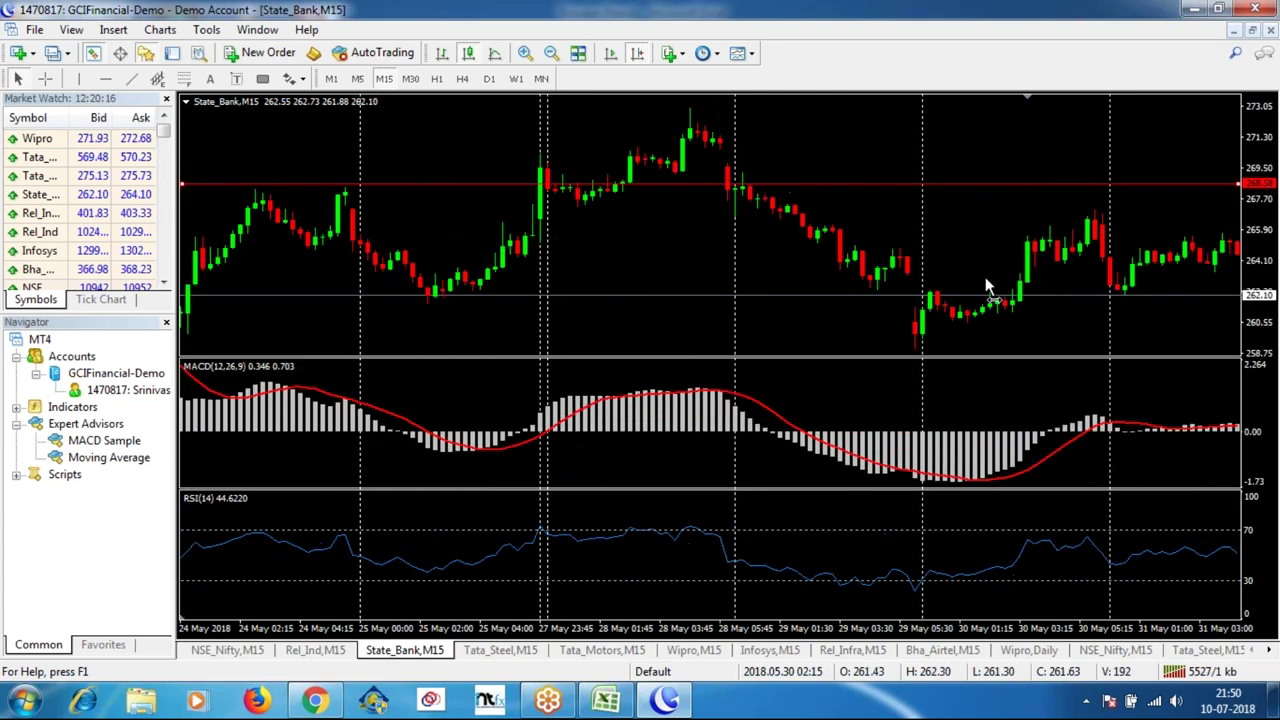
{"action": "scroll", "coordinate": [985, 282], "scroll_direction": "down", "scroll_amount": 4}
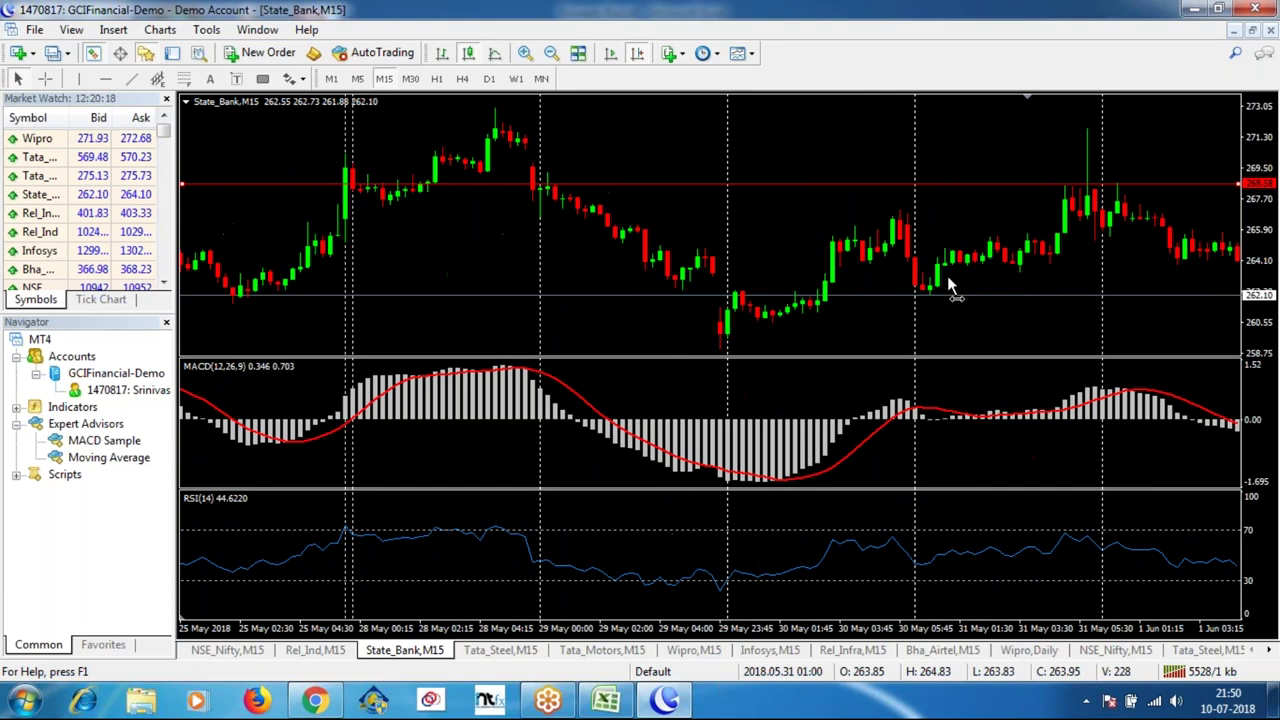
{"action": "scroll", "coordinate": [935, 280], "scroll_direction": "down", "scroll_amount": 1}
{"action": "scroll", "coordinate": [916, 272], "scroll_direction": "down", "scroll_amount": 2}
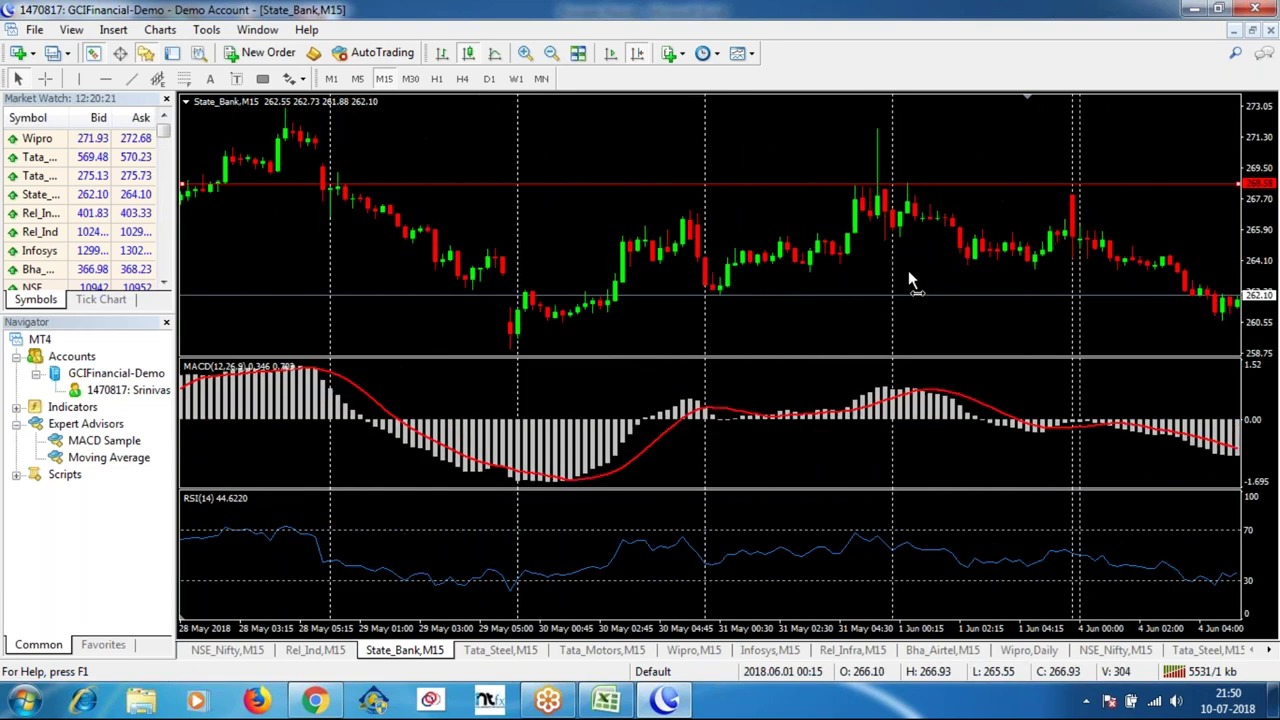
{"action": "scroll", "coordinate": [870, 275], "scroll_direction": "down", "scroll_amount": 3}
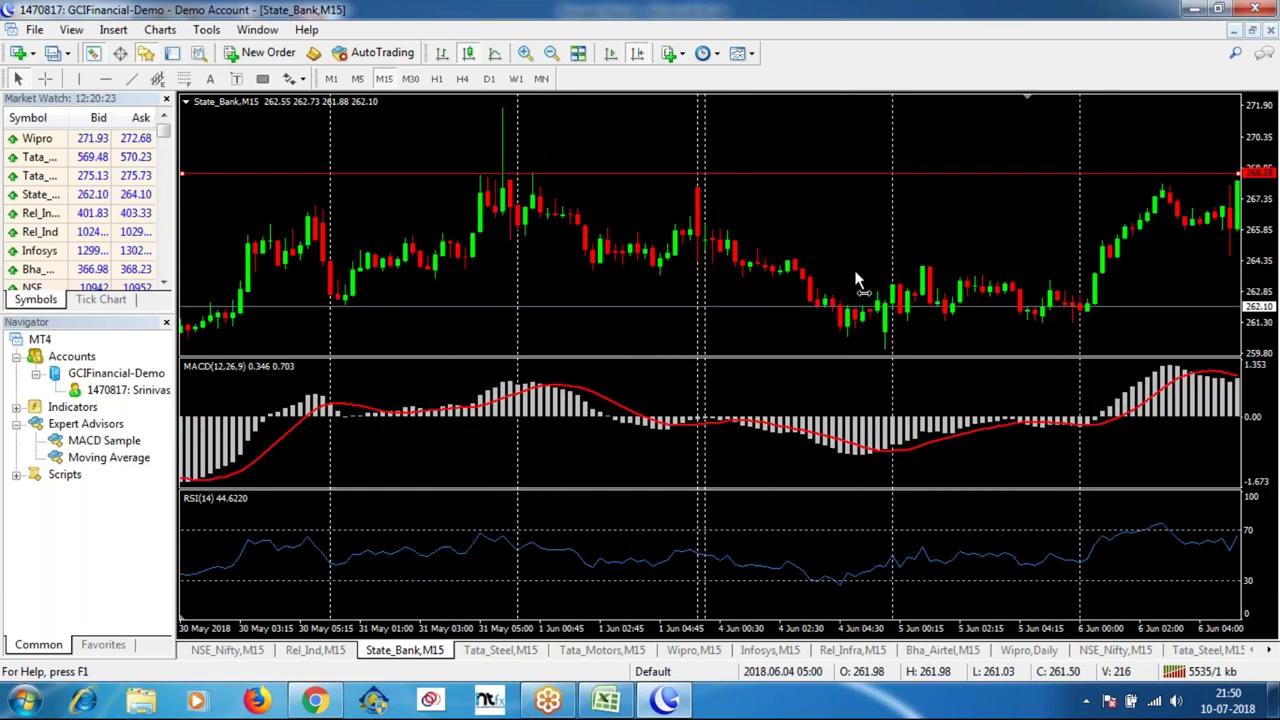
{"action": "scroll", "coordinate": [856, 280], "scroll_direction": "down", "scroll_amount": 1}
{"action": "scroll", "coordinate": [851, 279], "scroll_direction": "down", "scroll_amount": 1}
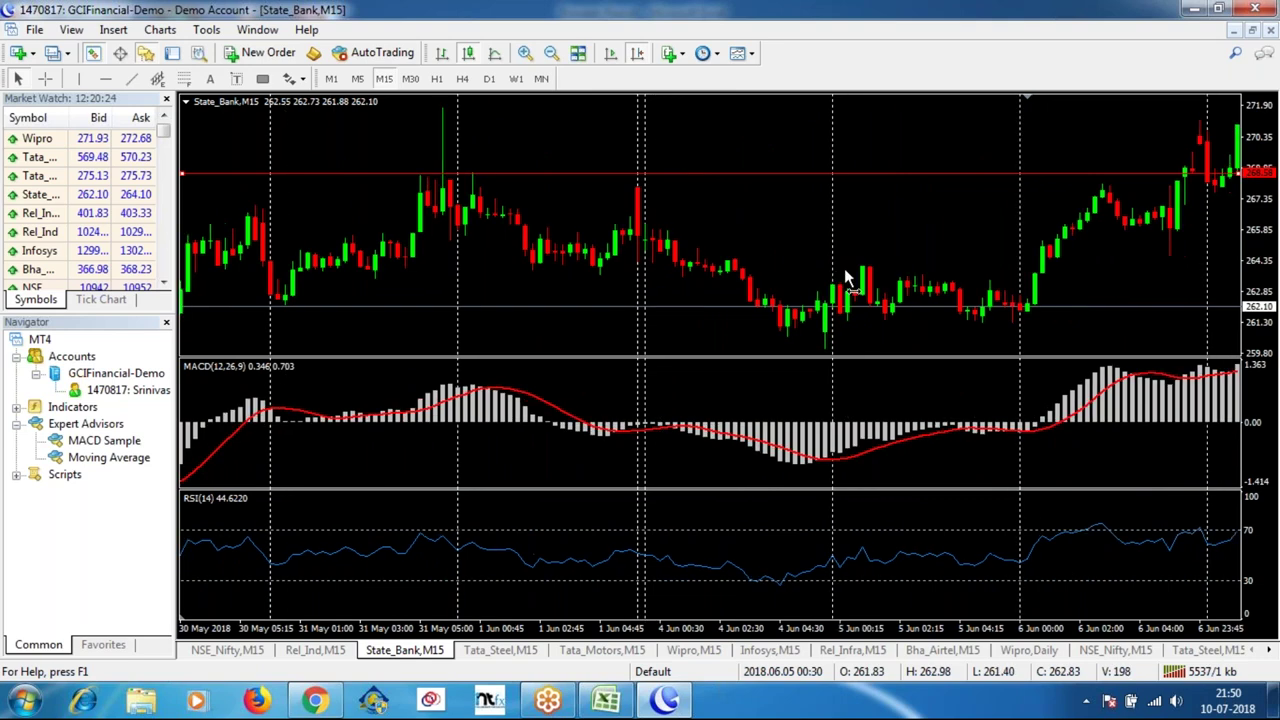
{"action": "scroll", "coordinate": [845, 277], "scroll_direction": "down", "scroll_amount": 2}
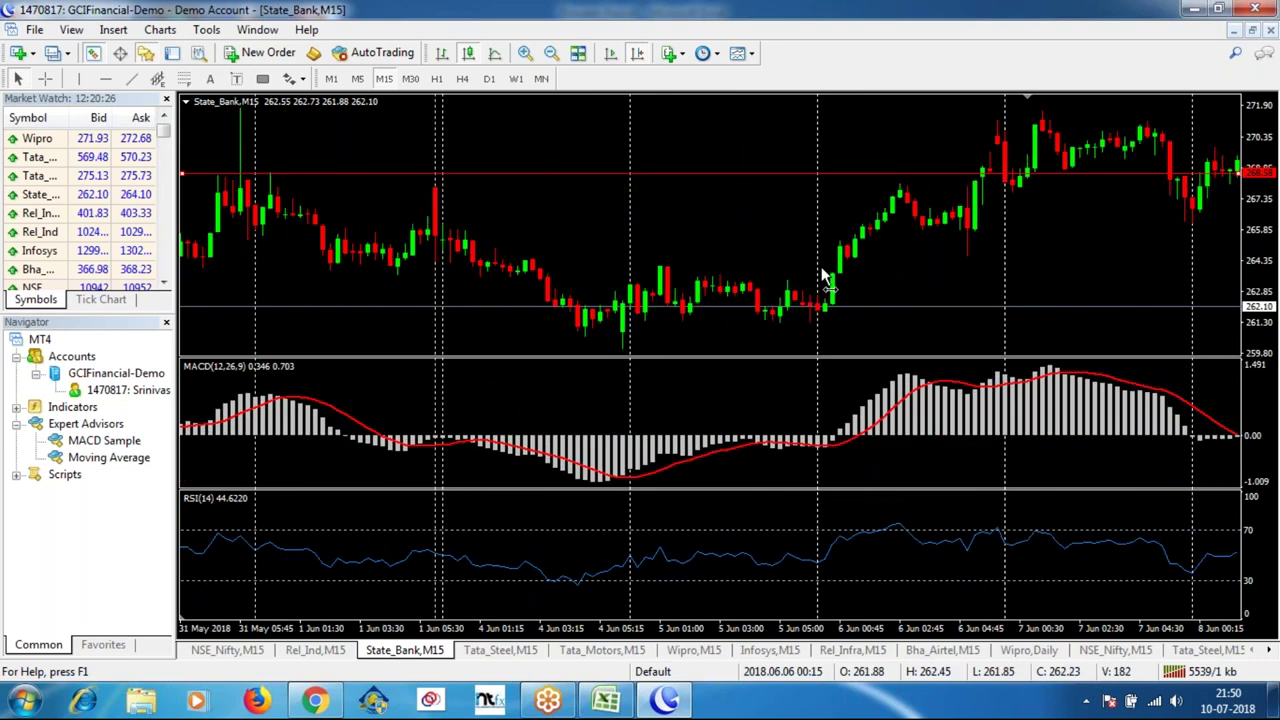
{"action": "scroll", "coordinate": [806, 272], "scroll_direction": "down", "scroll_amount": 2}
{"action": "scroll", "coordinate": [790, 265], "scroll_direction": "down", "scroll_amount": 2}
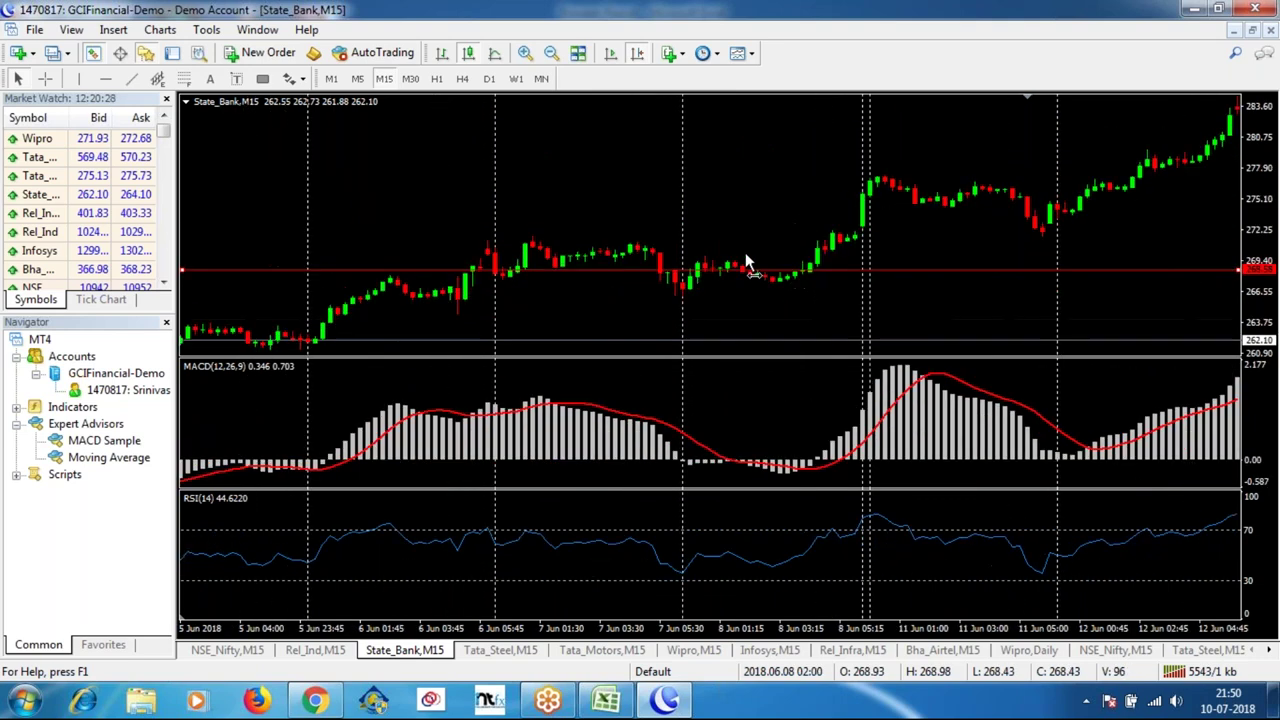
{"action": "scroll", "coordinate": [745, 262], "scroll_direction": "down", "scroll_amount": 1}
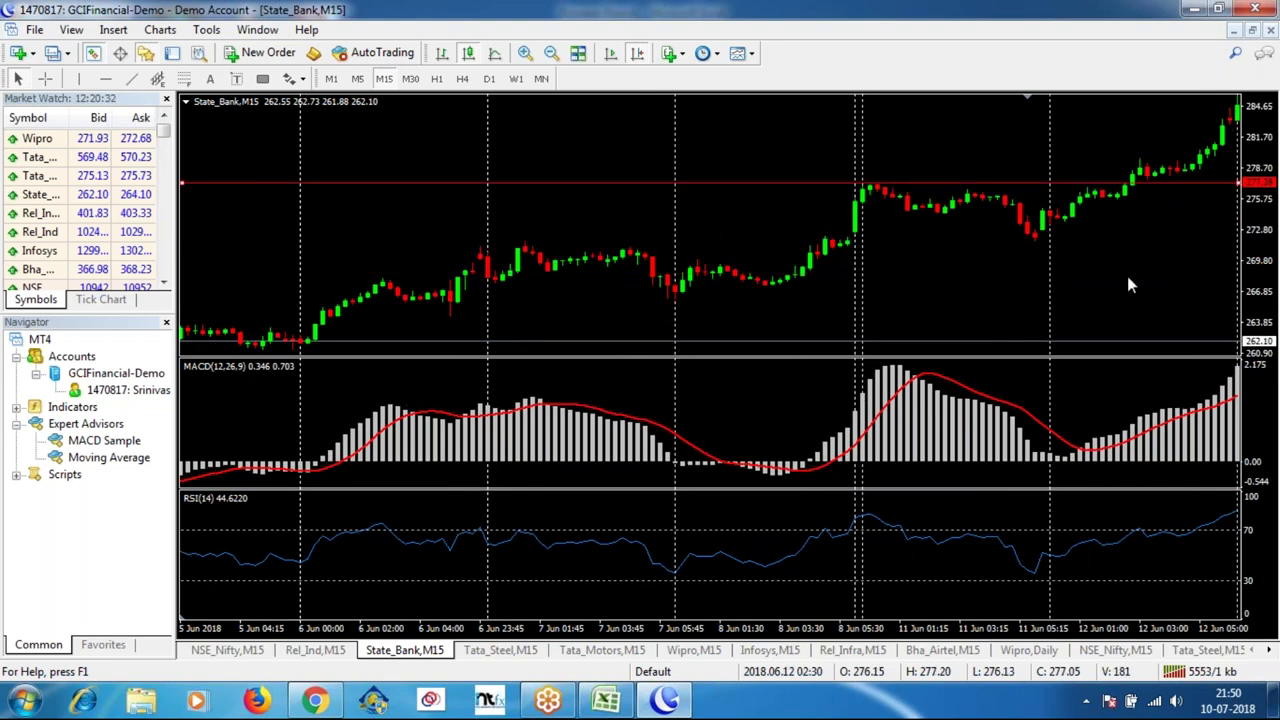
Measure the stop distance from the 12 June 03:15 candle to the recent high on the State Bank chart.
{"action": "scroll", "coordinate": [1100, 266], "scroll_direction": "down", "scroll_amount": 2}
{"action": "middle_click", "coordinate": [1020, 207]}
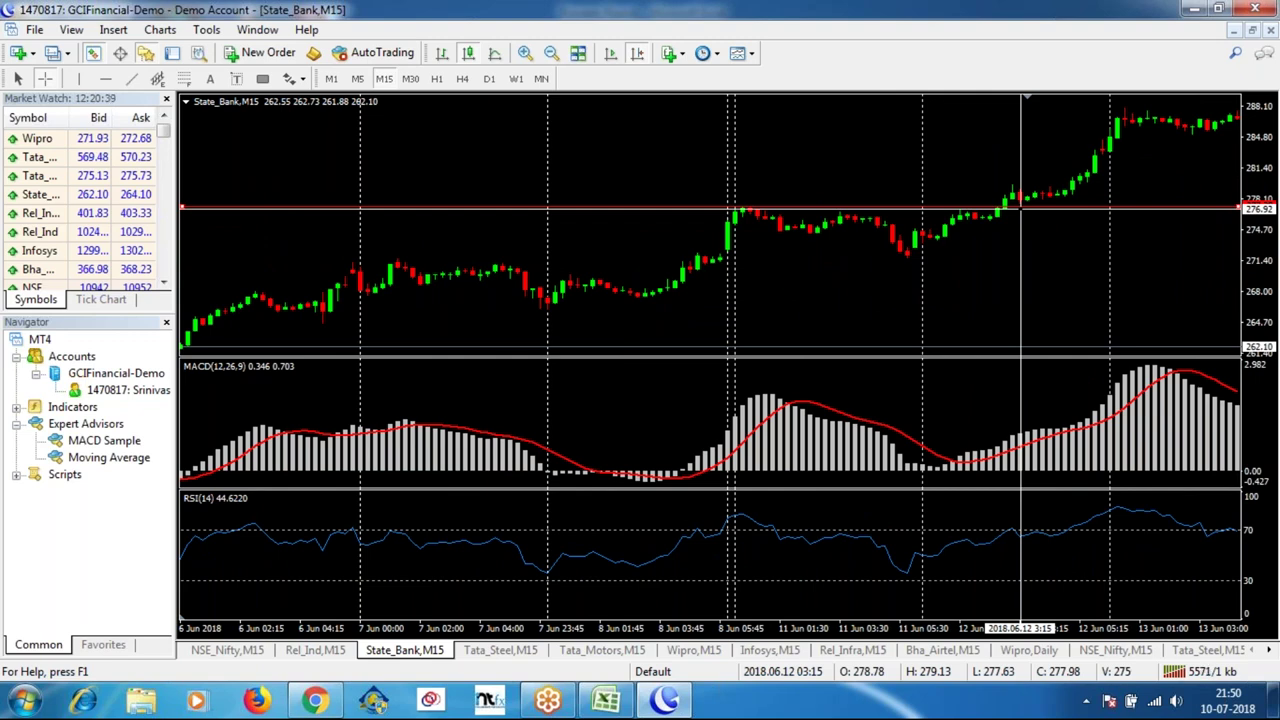
{"action": "mouse_move", "coordinate": [1020, 199]}
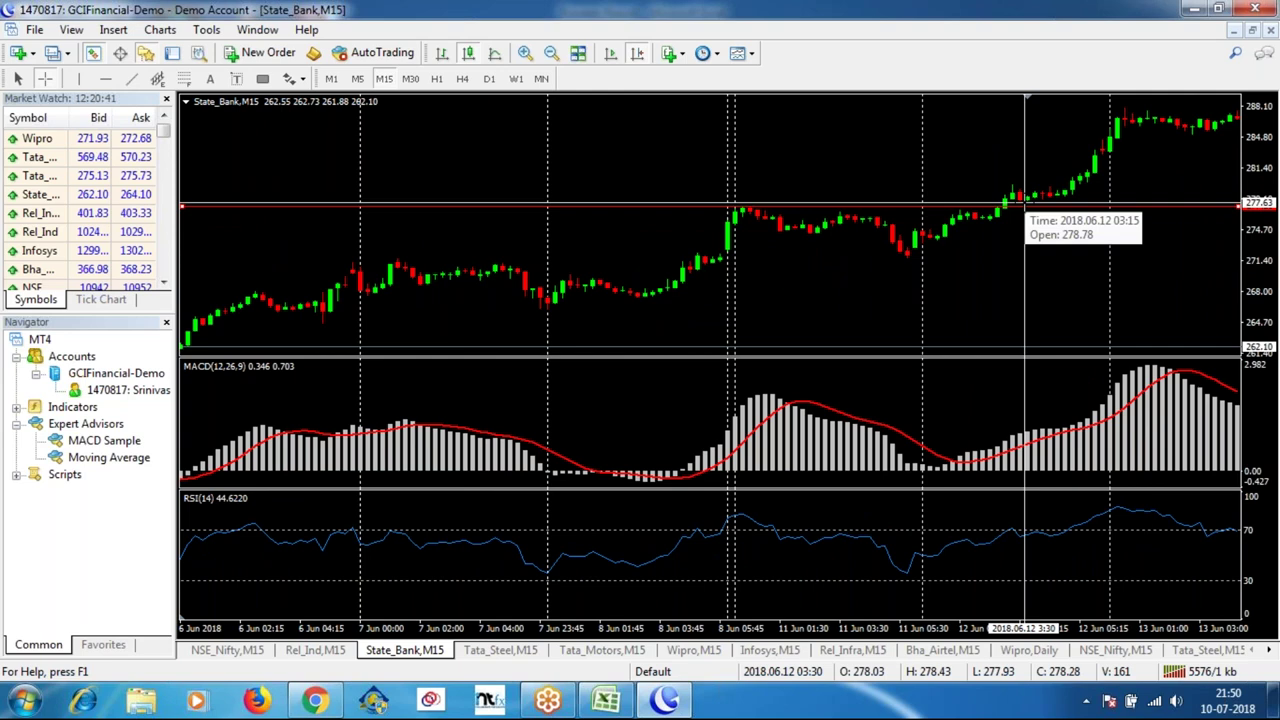
{"action": "left_click_drag", "start_coordinate": [1021, 206], "coordinate": [1020, 184]}
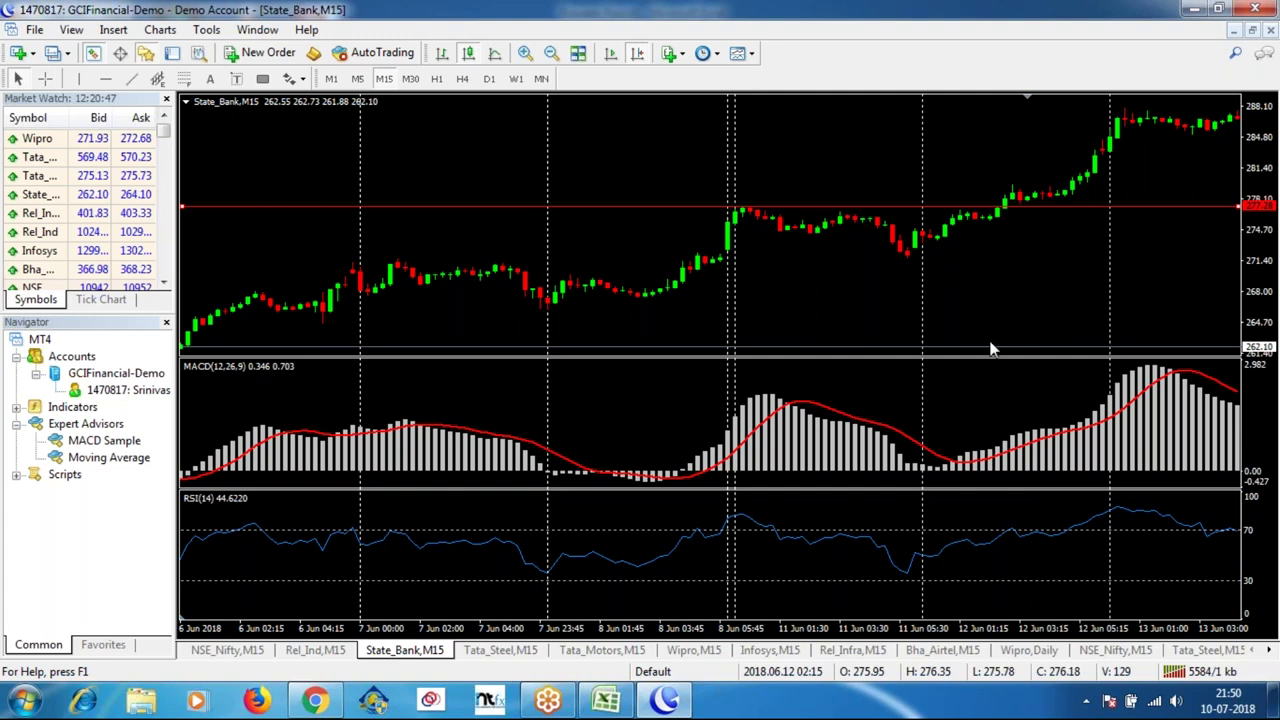
Check the 12 June sell trade's entry time in the Excel report, and mark the 12 June 03:15 candle with a vertical line.
{"action": "left_click", "coordinate": [607, 701]}
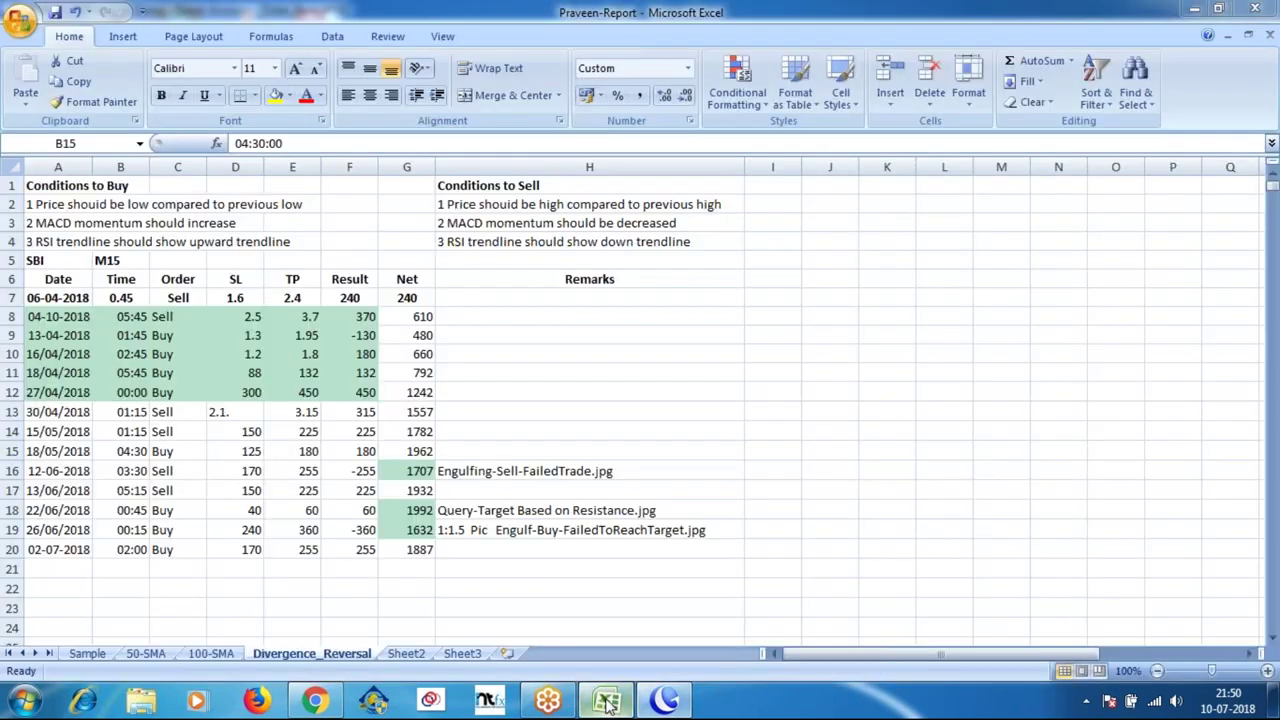
{"action": "left_click", "coordinate": [120, 471]}
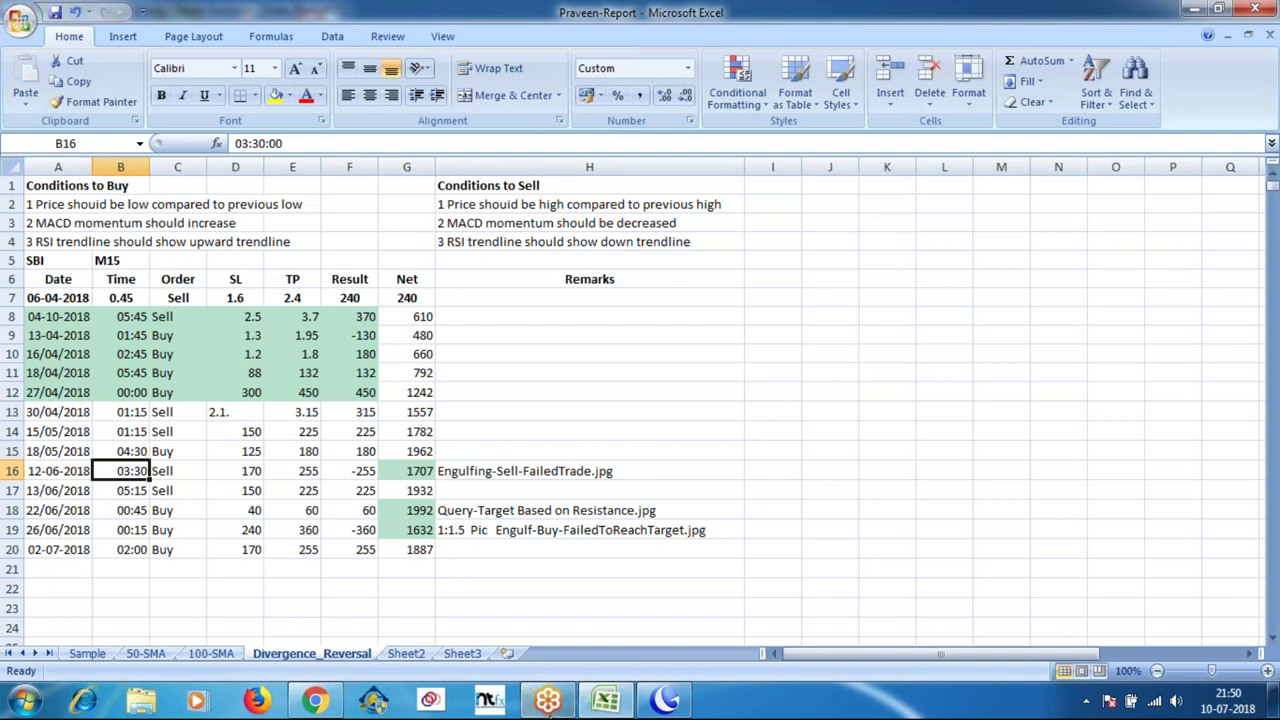
{"action": "left_click", "coordinate": [662, 701]}
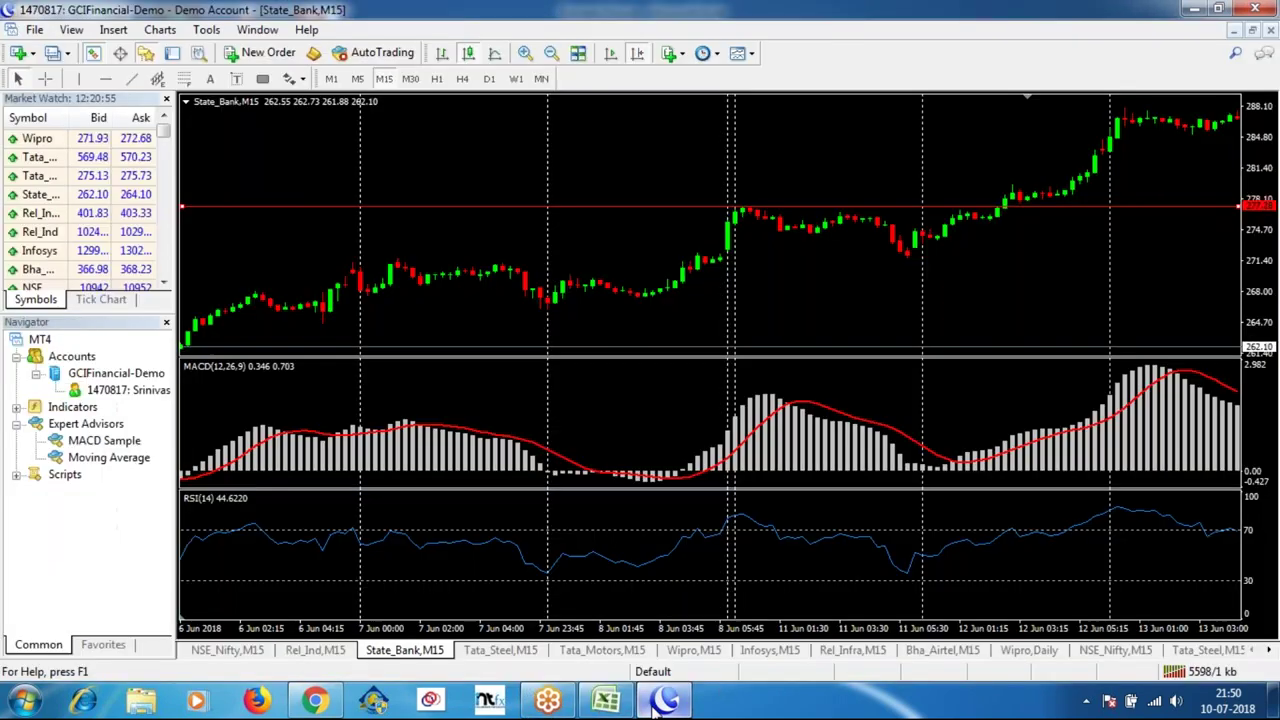
{"action": "middle_click", "coordinate": [1019, 204]}
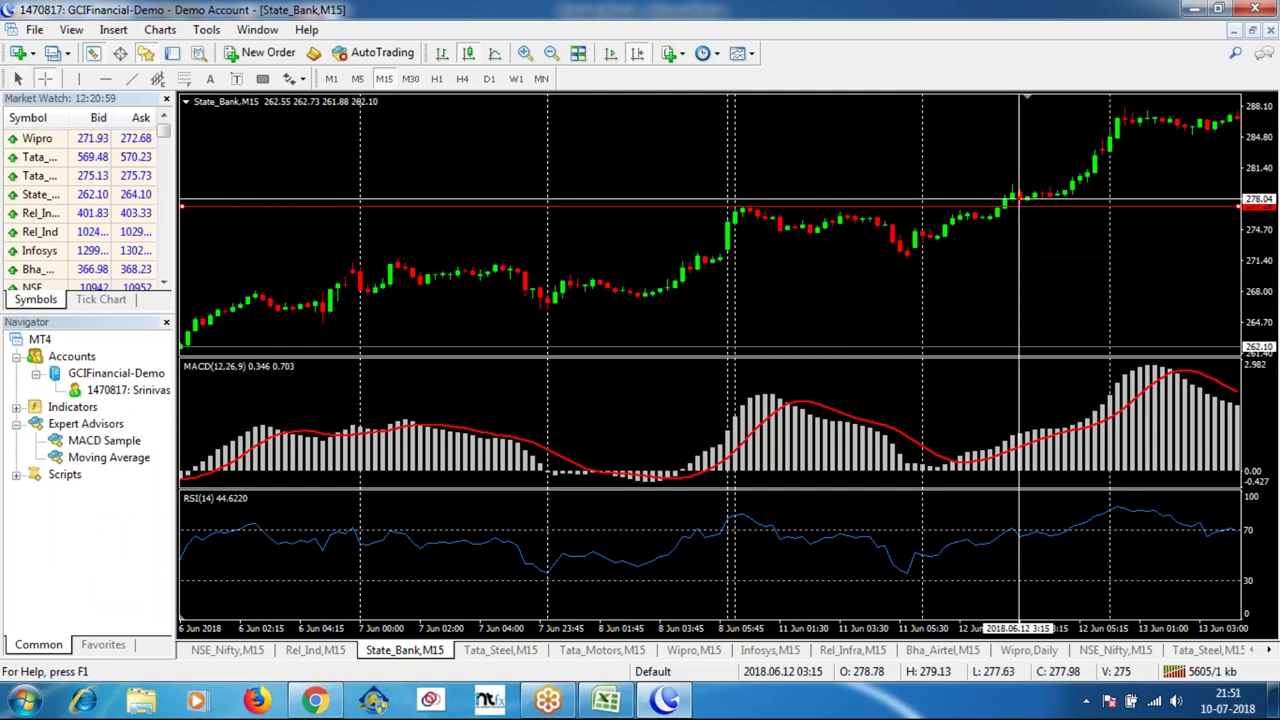
{"action": "middle_click", "coordinate": [1019, 230]}
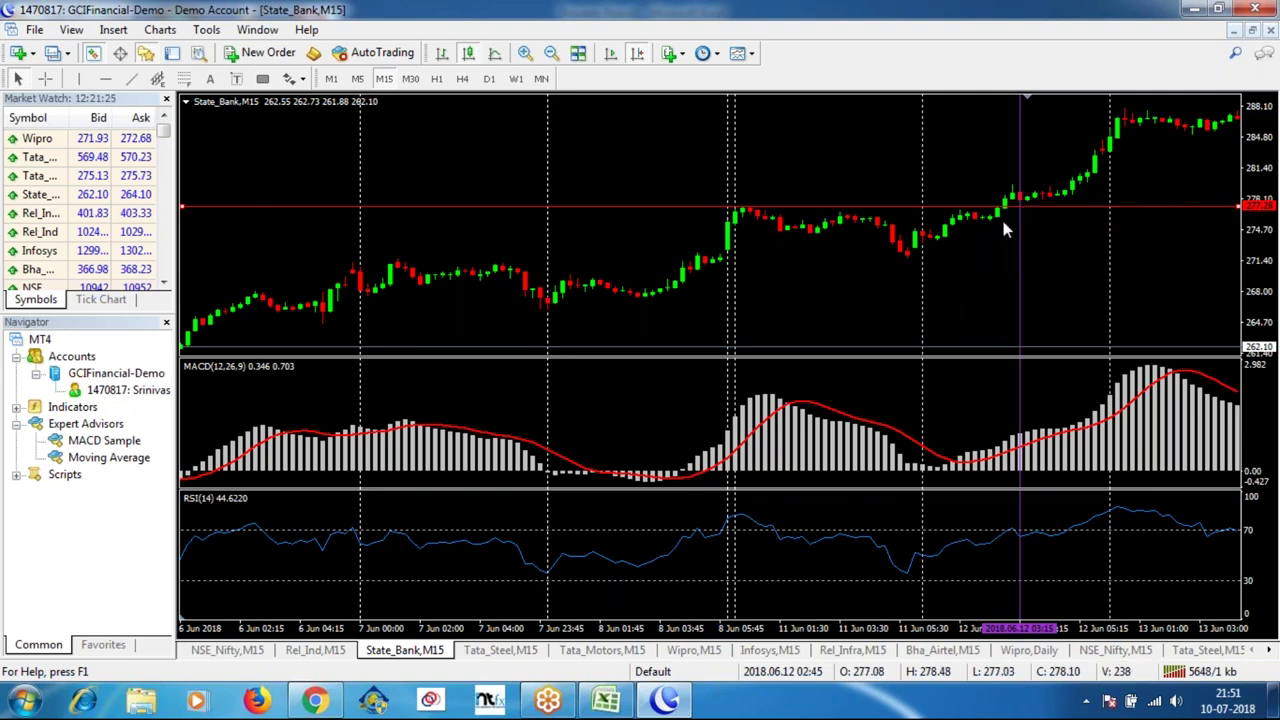
Compare the 13 June highs on the State Bank chart, and measure the decline from the 13 June 05:15 candle.
{"action": "left_click_drag", "start_coordinate": [1060, 264], "coordinate": [912, 172]}
{"action": "middle_click", "coordinate": [913, 113]}
{"action": "middle_click", "coordinate": [914, 114]}
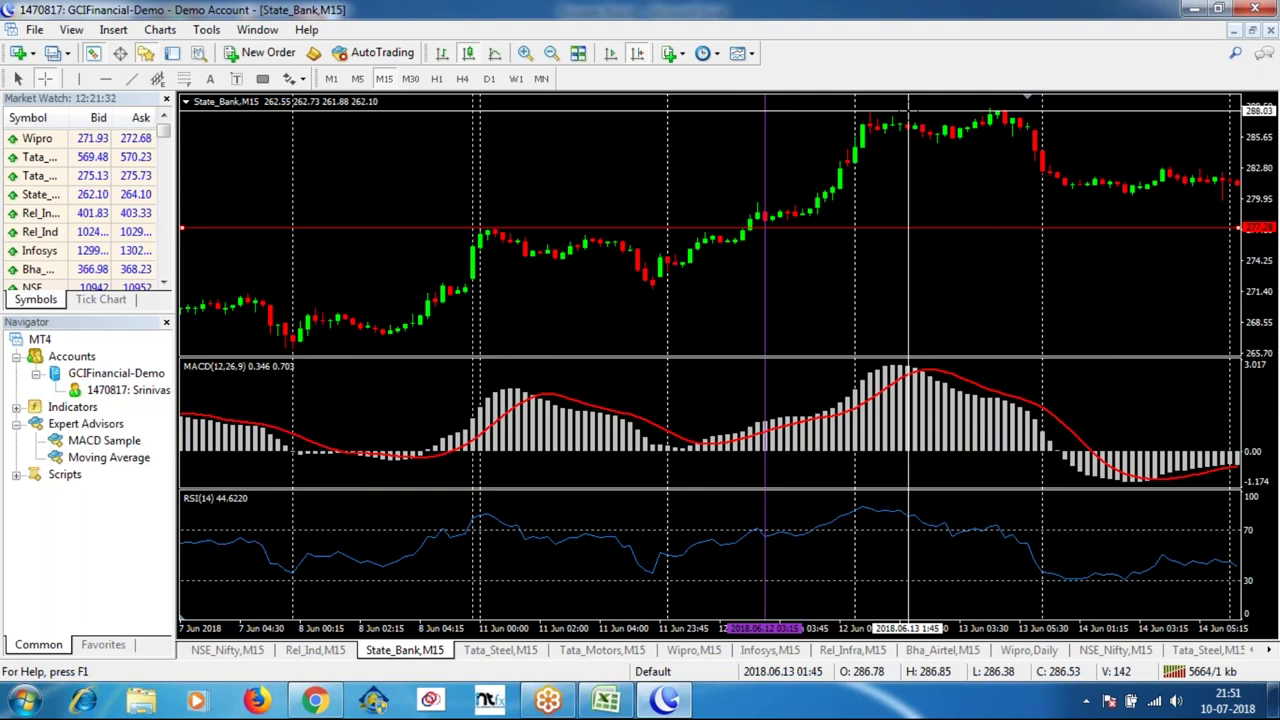
{"action": "middle_click", "coordinate": [1008, 127]}
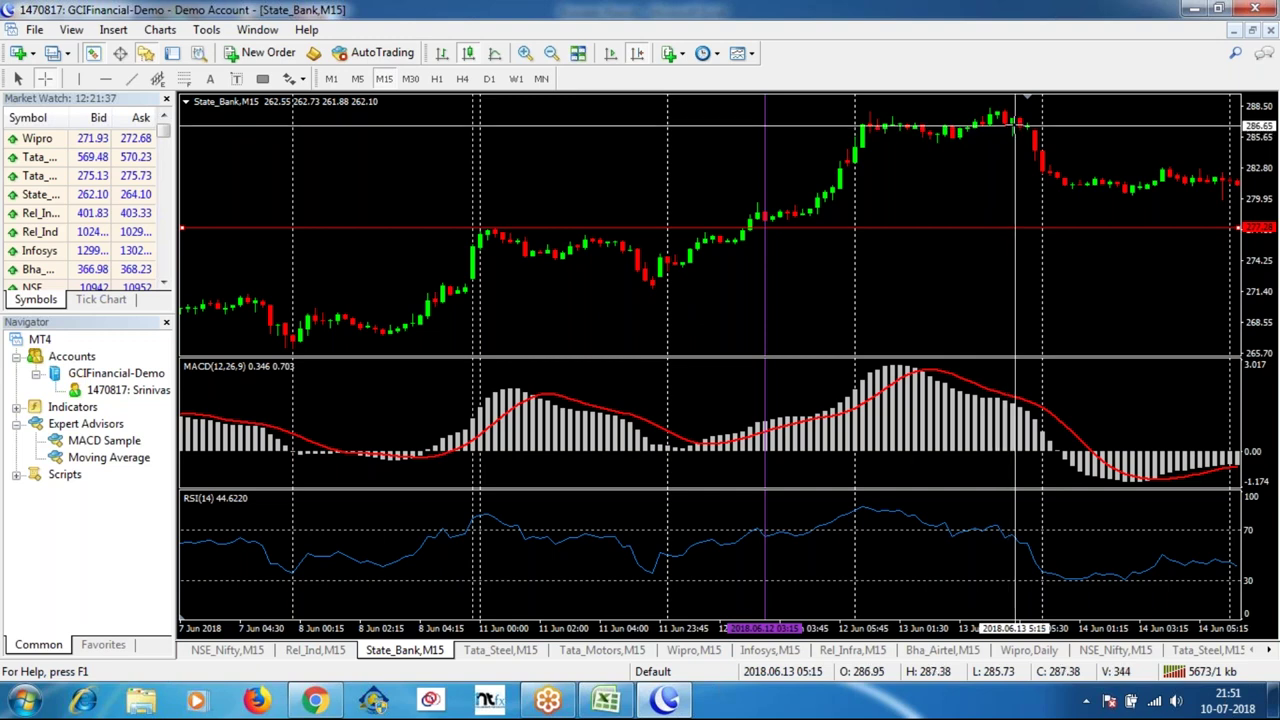
{"action": "left_click_drag", "start_coordinate": [1014, 126], "coordinate": [1035, 157]}
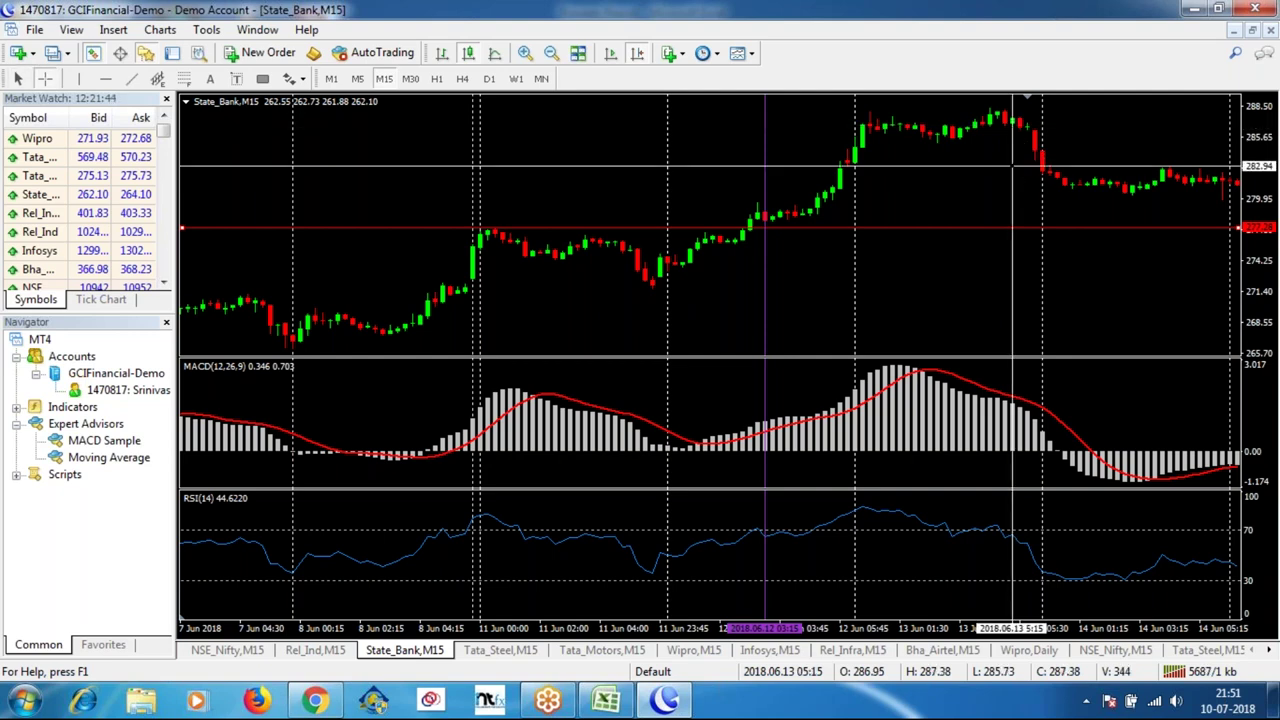
{"action": "key", "text": "Escape"}
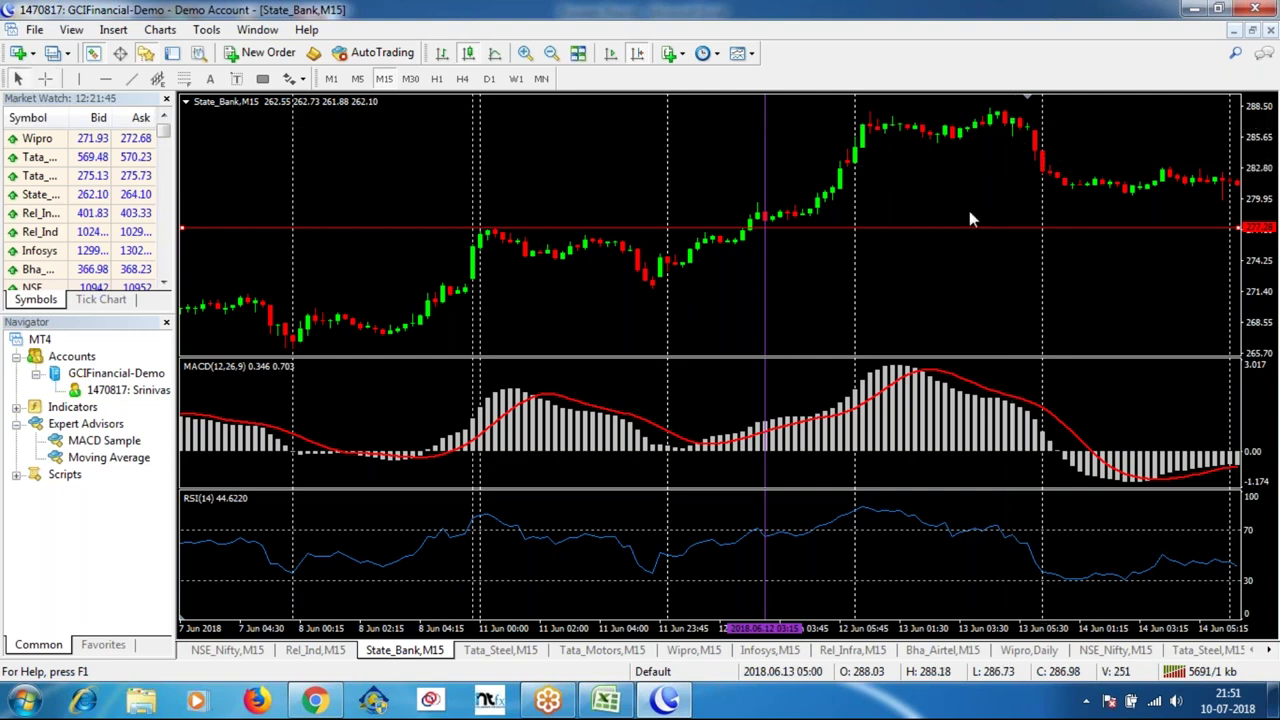
Check the 13 June sell trade's time and stop loss in the Excel report, and measure stop and target from the 05:15 candle in MetaTrader.
{"action": "left_click", "coordinate": [608, 702]}
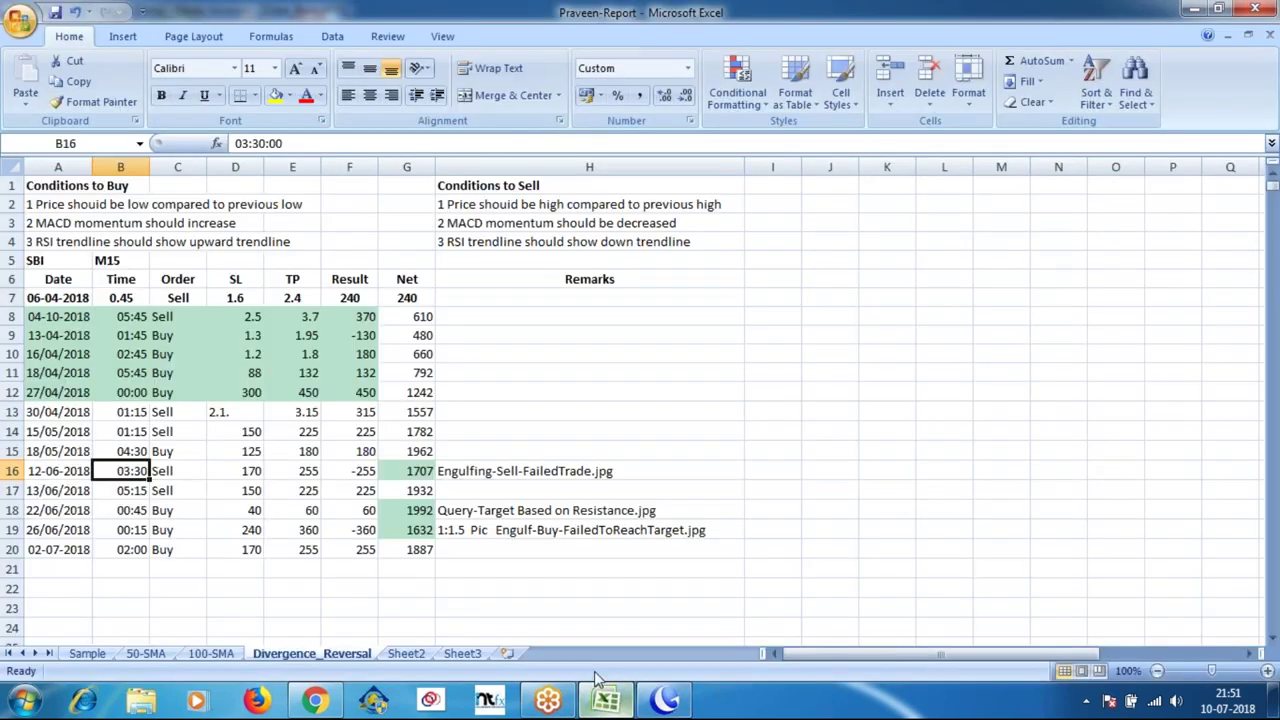
{"action": "left_click", "coordinate": [130, 490]}
{"action": "left_click", "coordinate": [250, 490]}
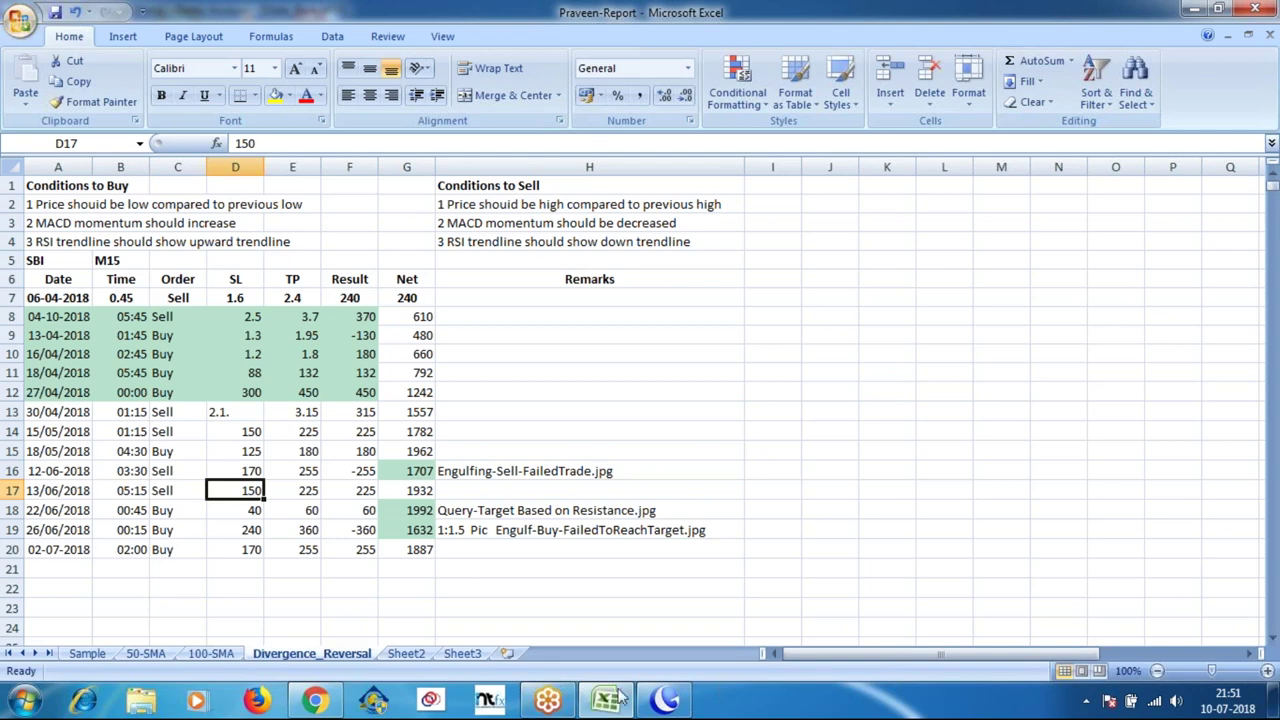
{"action": "left_click", "coordinate": [668, 702]}
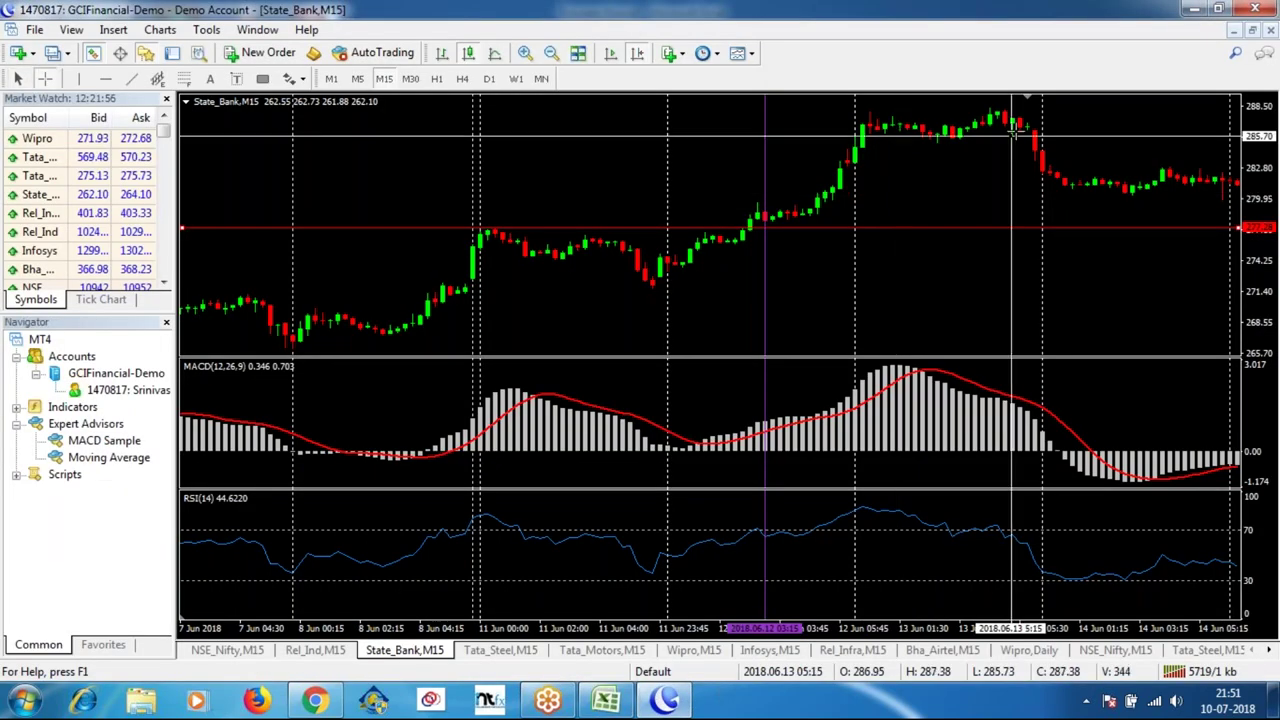
{"action": "left_click_drag", "start_coordinate": [1013, 123], "coordinate": [1000, 105]}
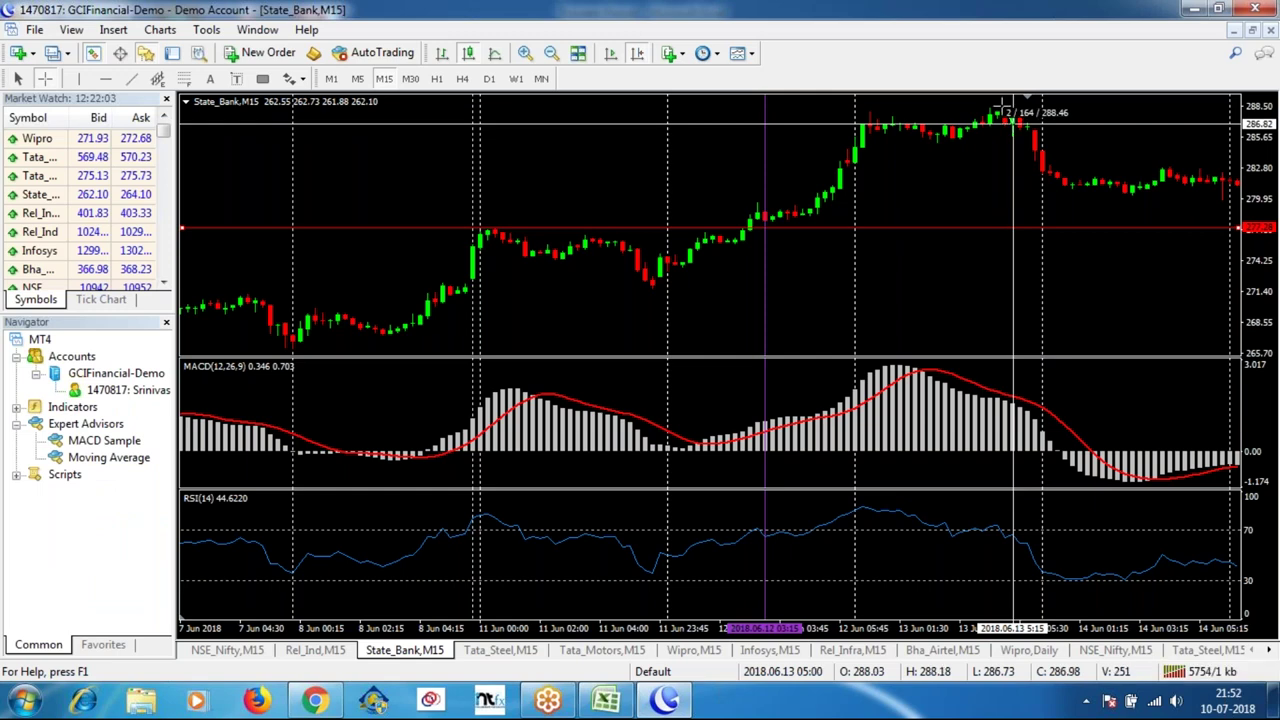
{"action": "left_click_drag", "start_coordinate": [1000, 105], "coordinate": [1036, 148]}
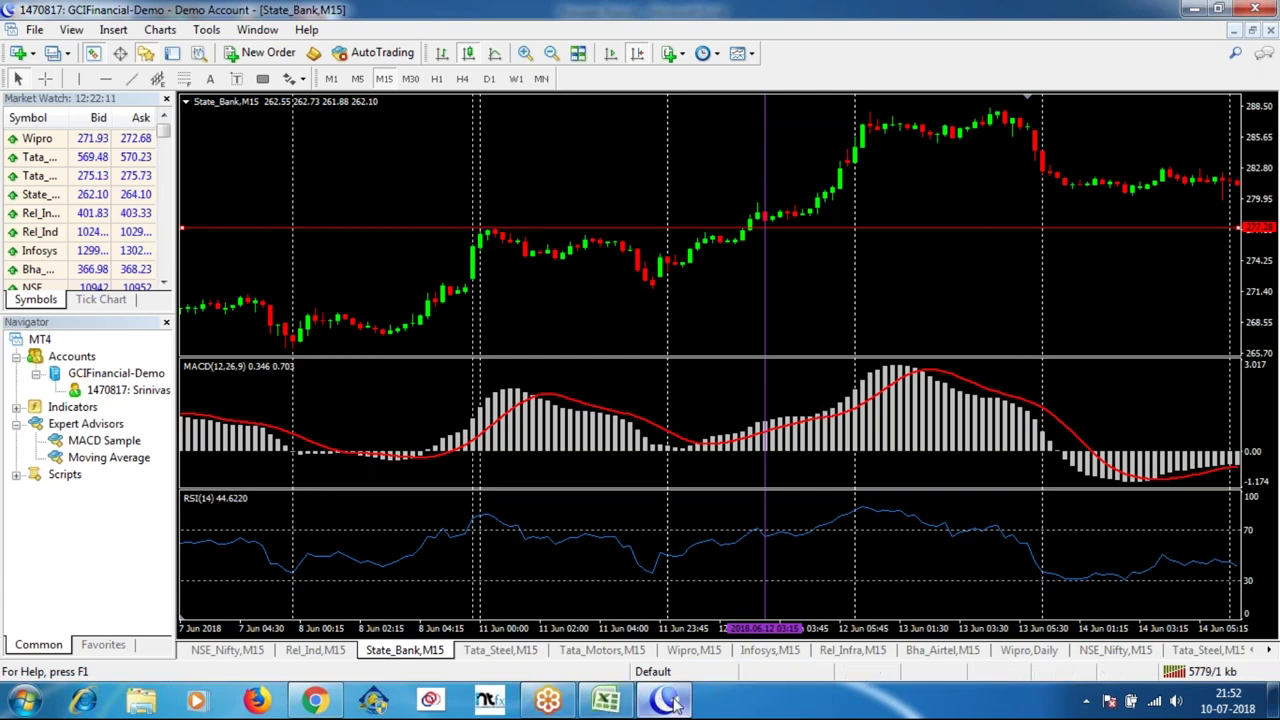
Look through the State Bank candles after 13 June, and move the horizontal line to the 19 June low at about 269.0.
{"action": "scroll", "coordinate": [954, 271], "scroll_direction": "right", "scroll_amount": 2}
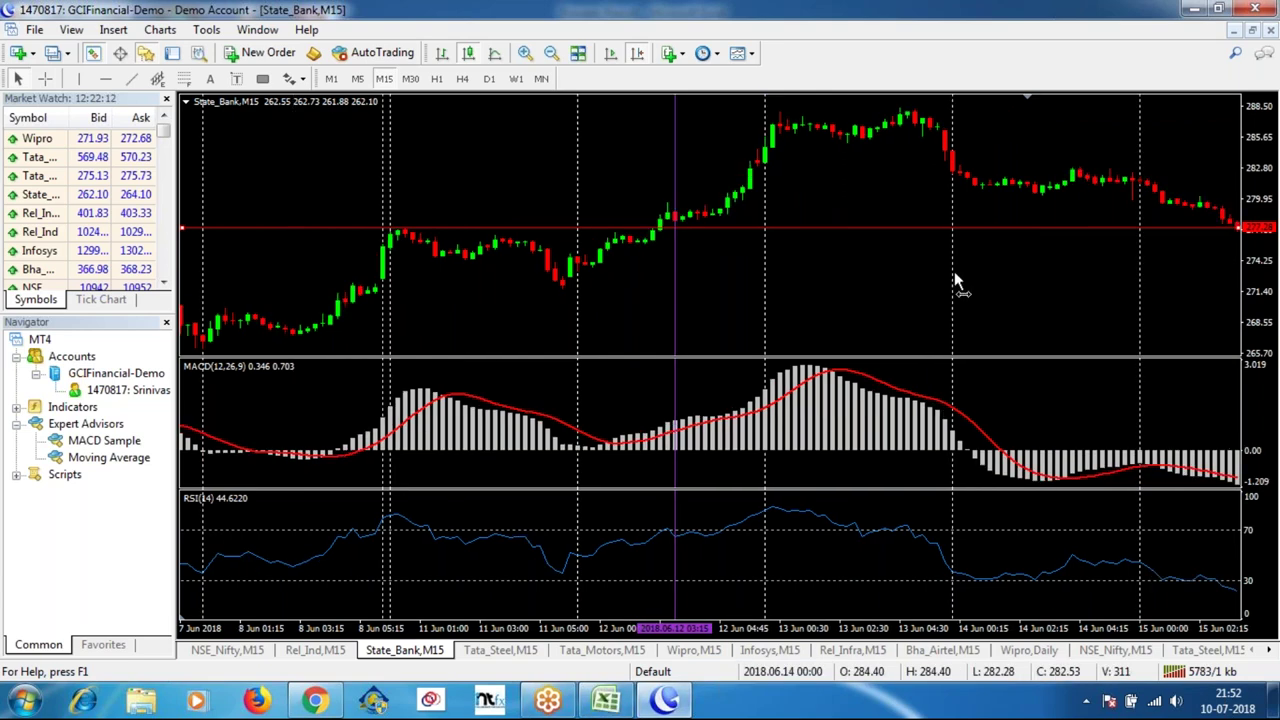
{"action": "scroll", "coordinate": [924, 276], "scroll_direction": "right", "scroll_amount": 5}
{"action": "scroll", "coordinate": [924, 276], "scroll_direction": "right", "scroll_amount": 2}
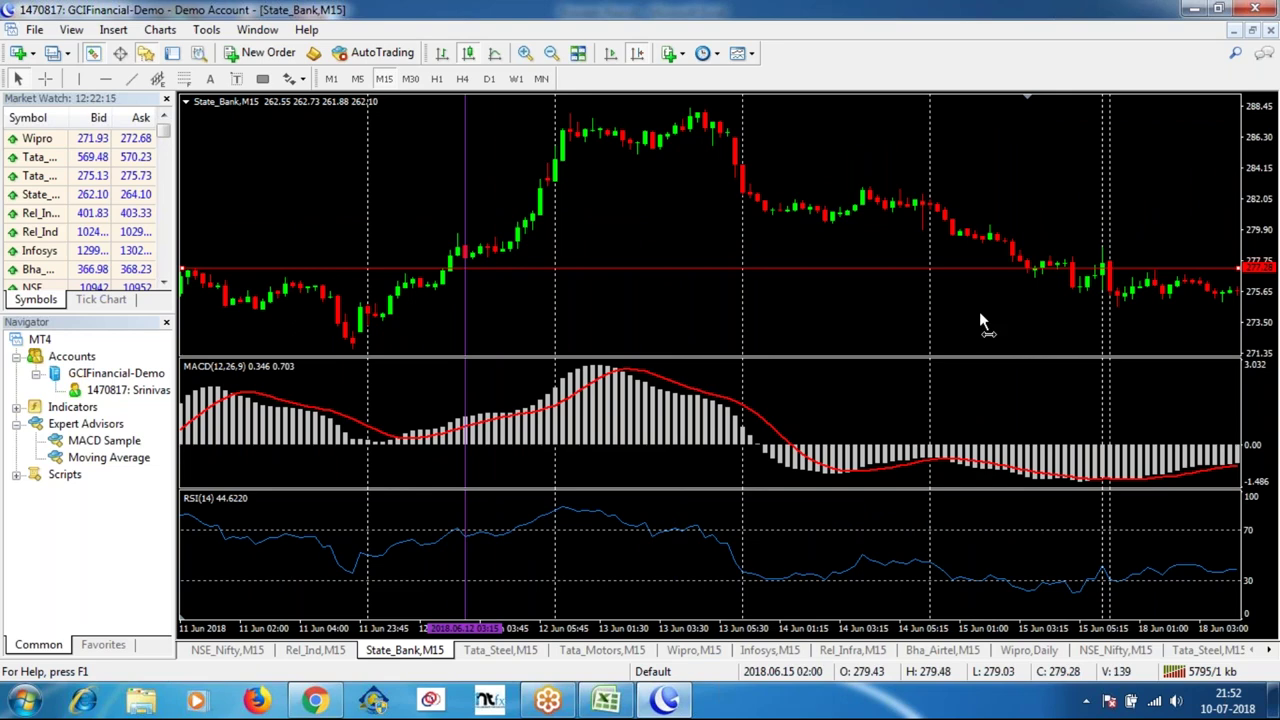
{"action": "scroll", "coordinate": [966, 315], "scroll_direction": "right", "scroll_amount": 1}
{"action": "scroll", "coordinate": [965, 313], "scroll_direction": "right", "scroll_amount": 2}
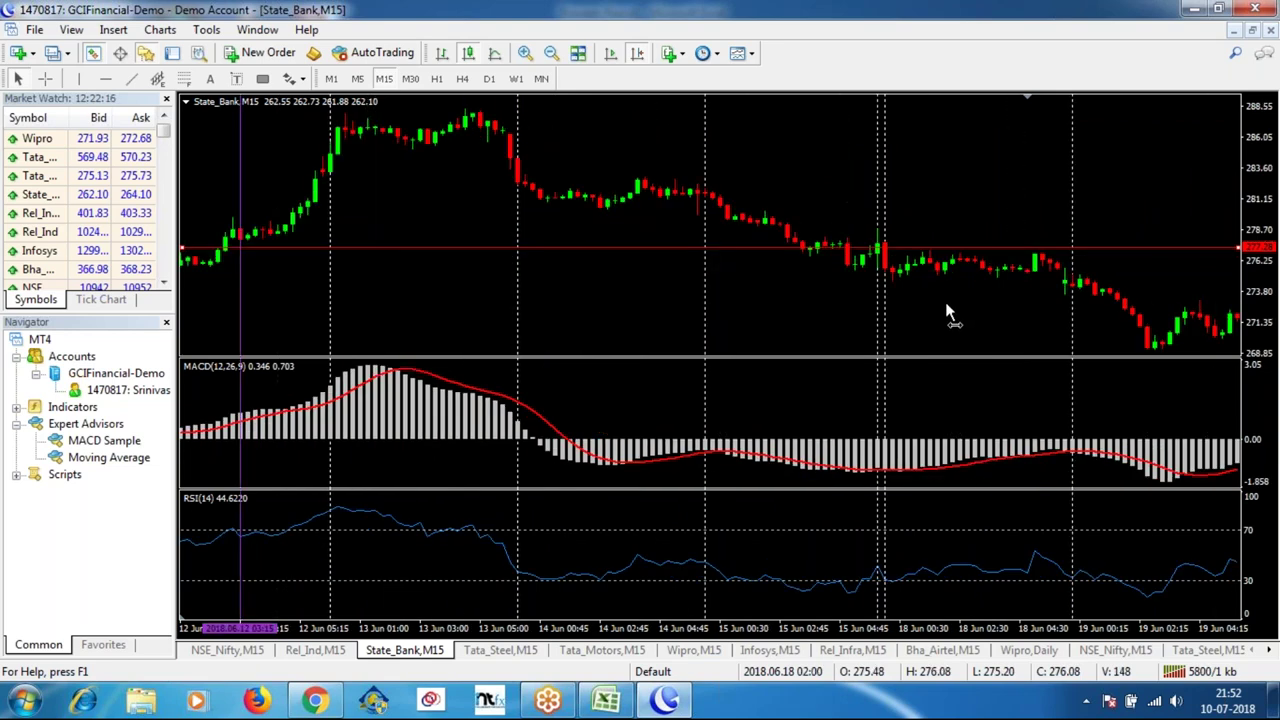
{"action": "scroll", "coordinate": [945, 306], "scroll_direction": "right", "scroll_amount": 2}
{"action": "scroll", "coordinate": [938, 299], "scroll_direction": "right", "scroll_amount": 2}
{"action": "scroll", "coordinate": [871, 220], "scroll_direction": "right", "scroll_amount": 1}
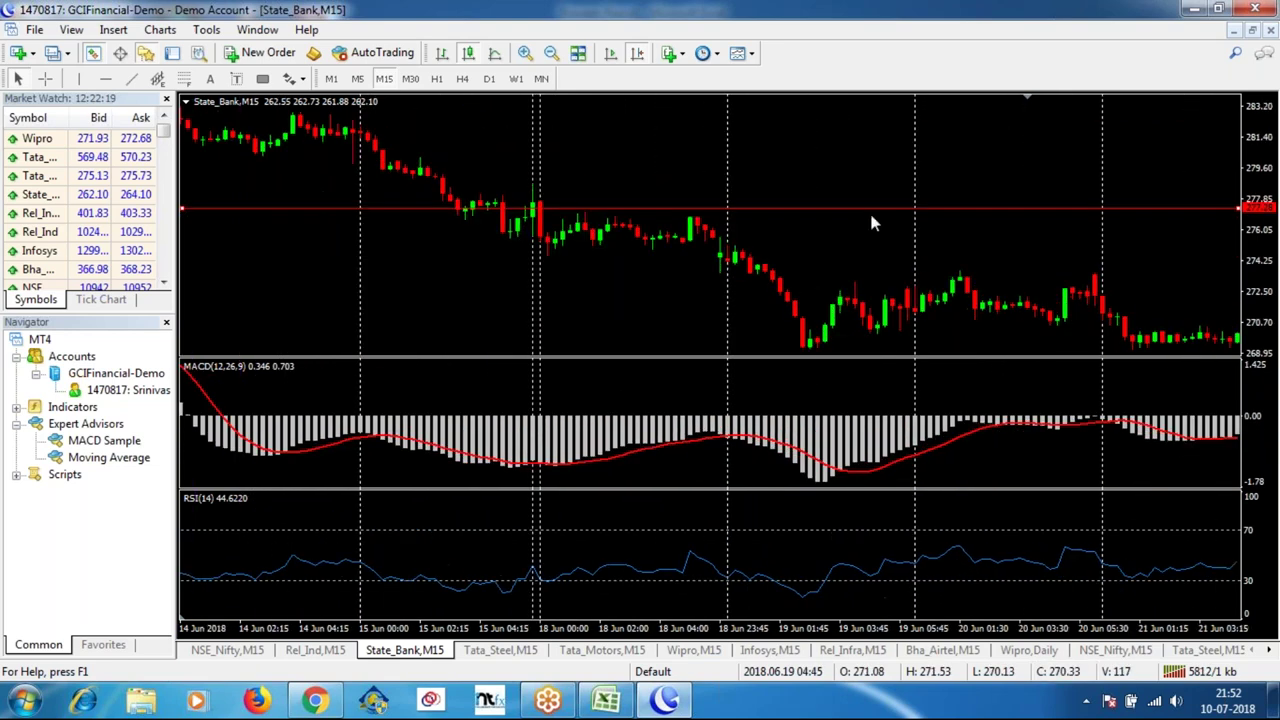
{"action": "scroll", "coordinate": [888, 329], "scroll_direction": "right", "scroll_amount": 1}
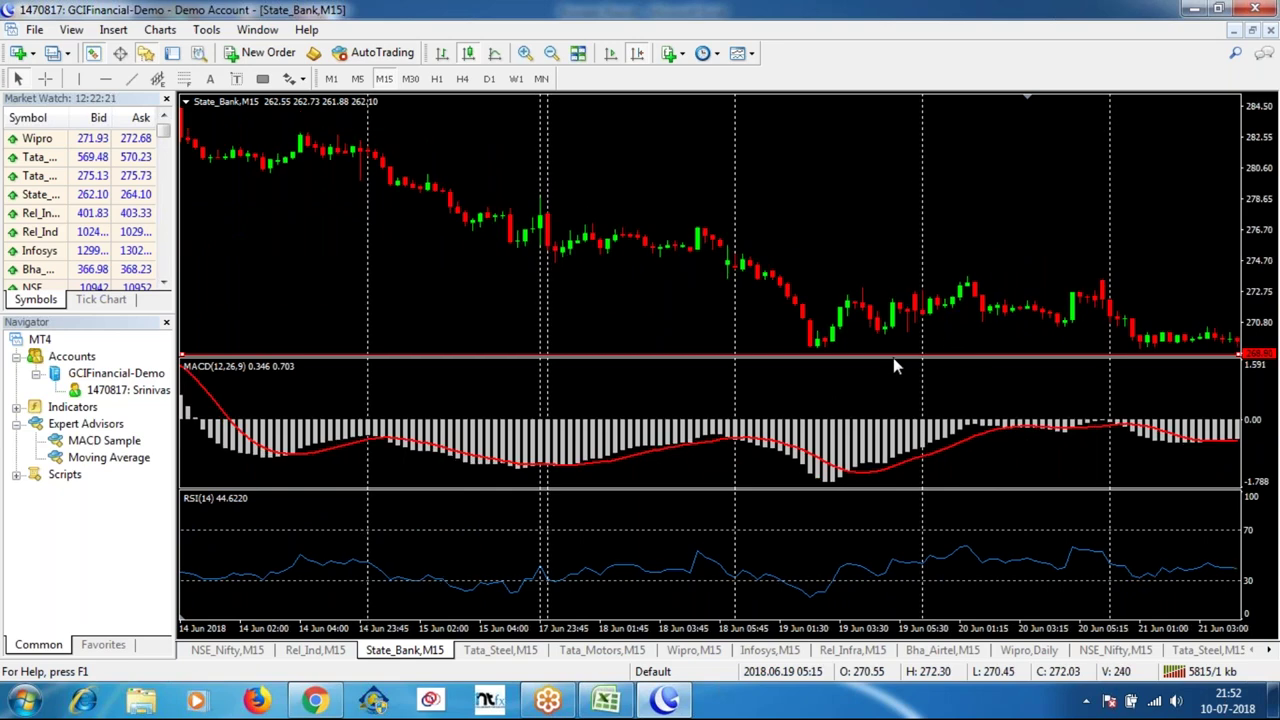
{"action": "left_click_drag", "start_coordinate": [893, 357], "coordinate": [894, 349]}
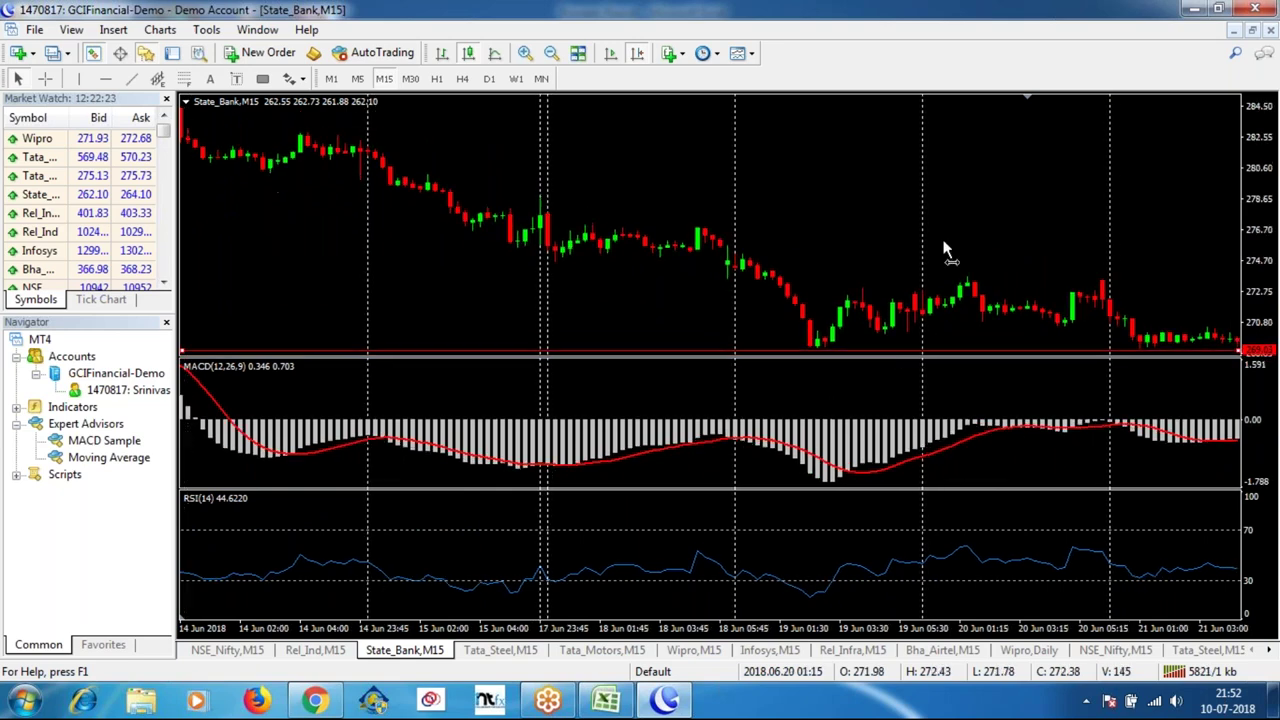
Inspect the 21 June 01:15 candle against the horizontal line at the 19 June low, comparing price, MACD and RSI.
{"action": "scroll", "coordinate": [894, 234], "scroll_direction": "right", "scroll_amount": 2}
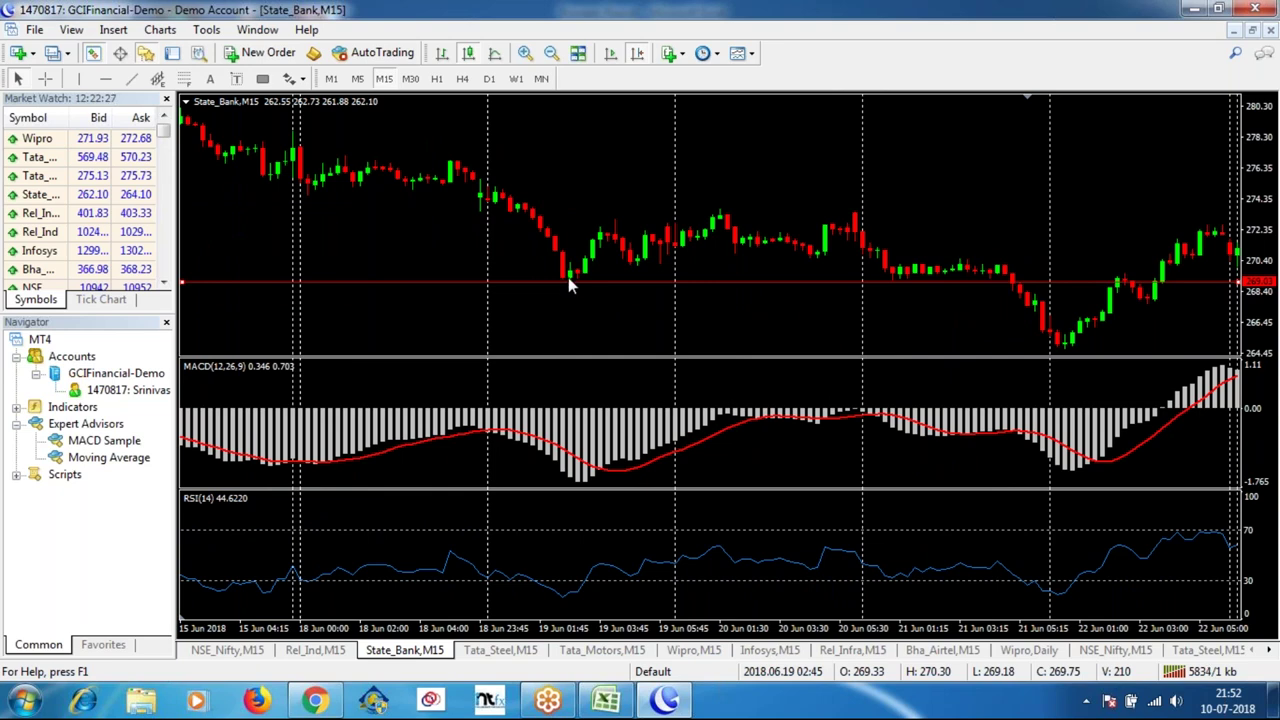
{"action": "mouse_move", "coordinate": [570, 278]}
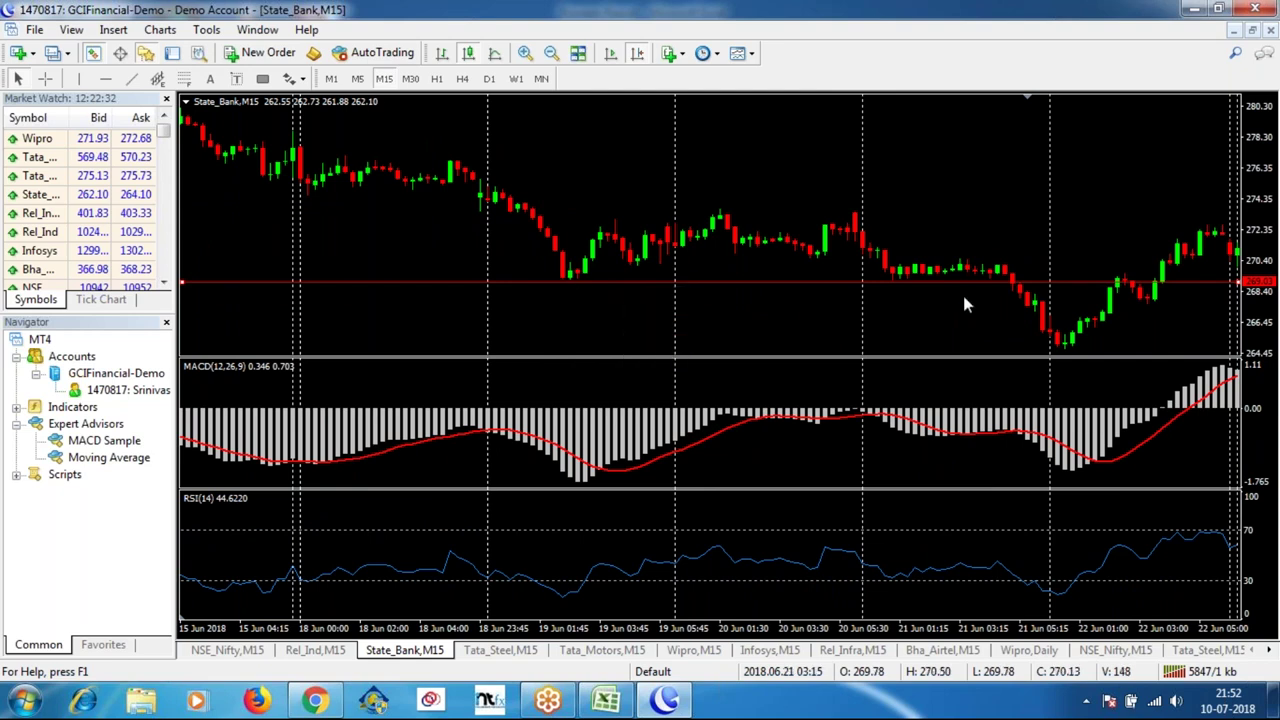
{"action": "mouse_move", "coordinate": [893, 271]}
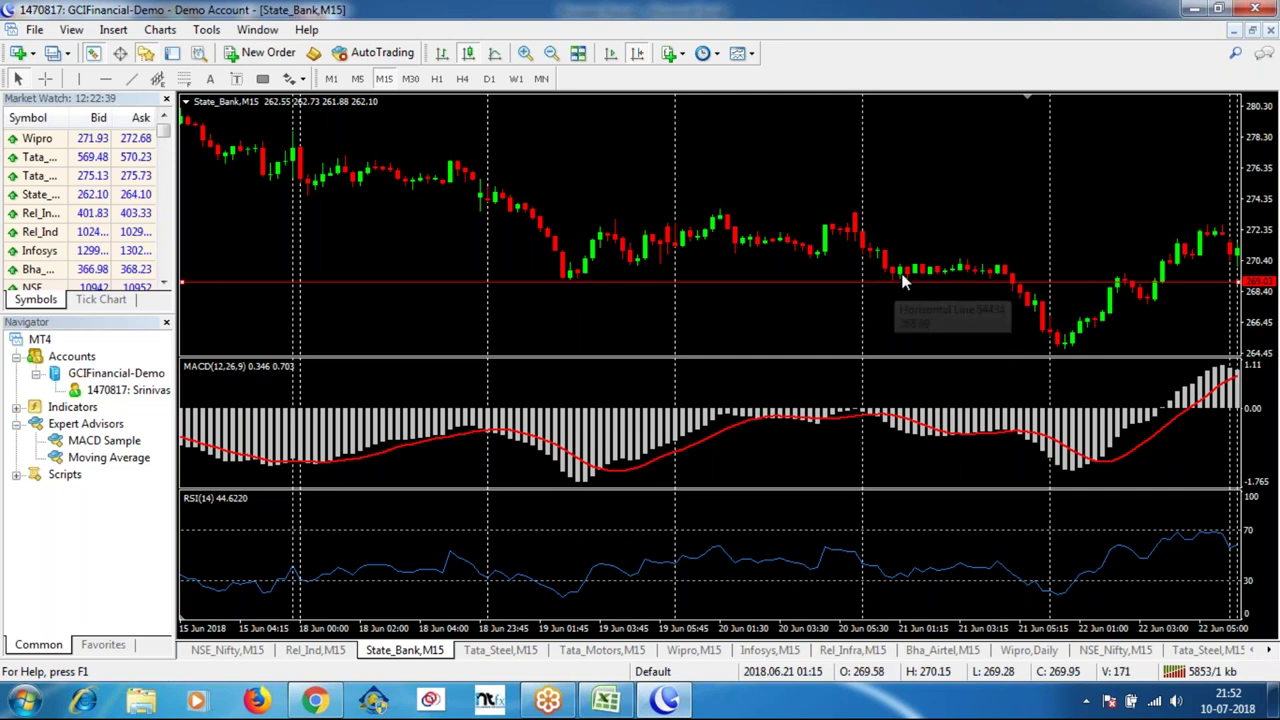
{"action": "middle_click", "coordinate": [901, 270]}
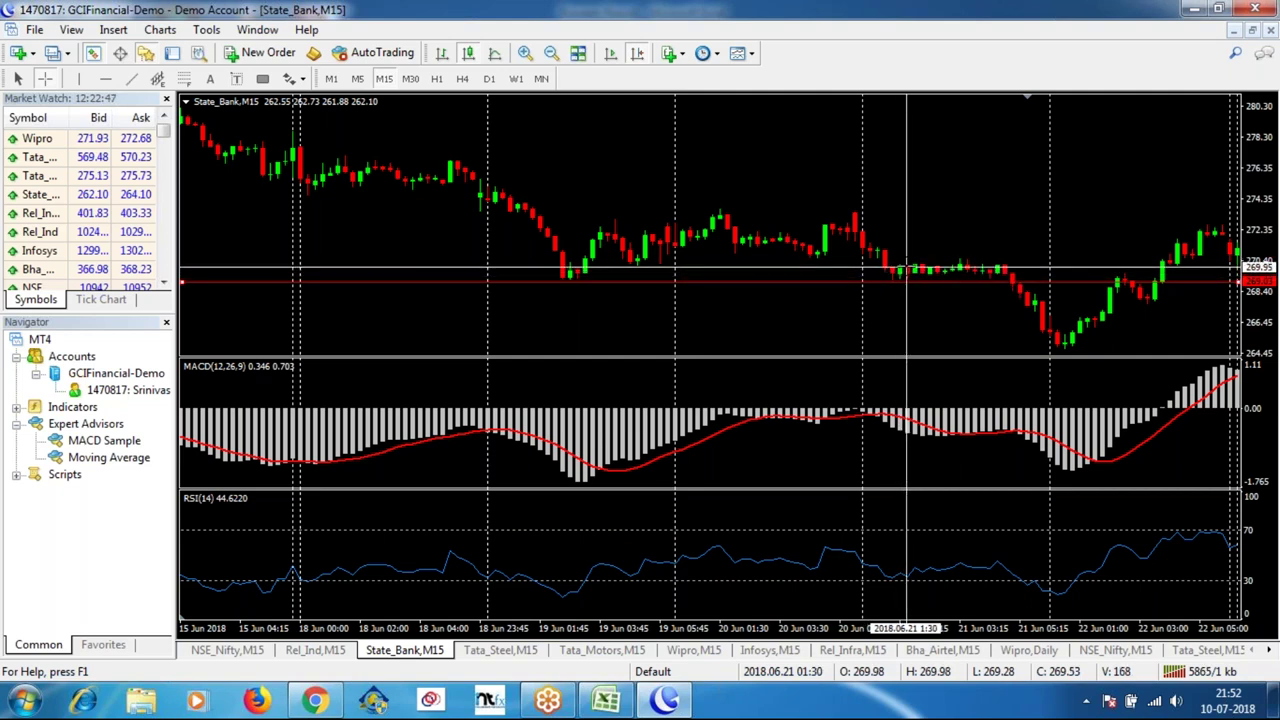
{"action": "mouse_move", "coordinate": [903, 283]}
{"action": "left_mouse_down"}
{"action": "mouse_move", "coordinate": [904, 266]}
{"action": "mouse_move", "coordinate": [899, 278]}
{"action": "left_mouse_up"}
{"action": "middle_click", "coordinate": [901, 285]}
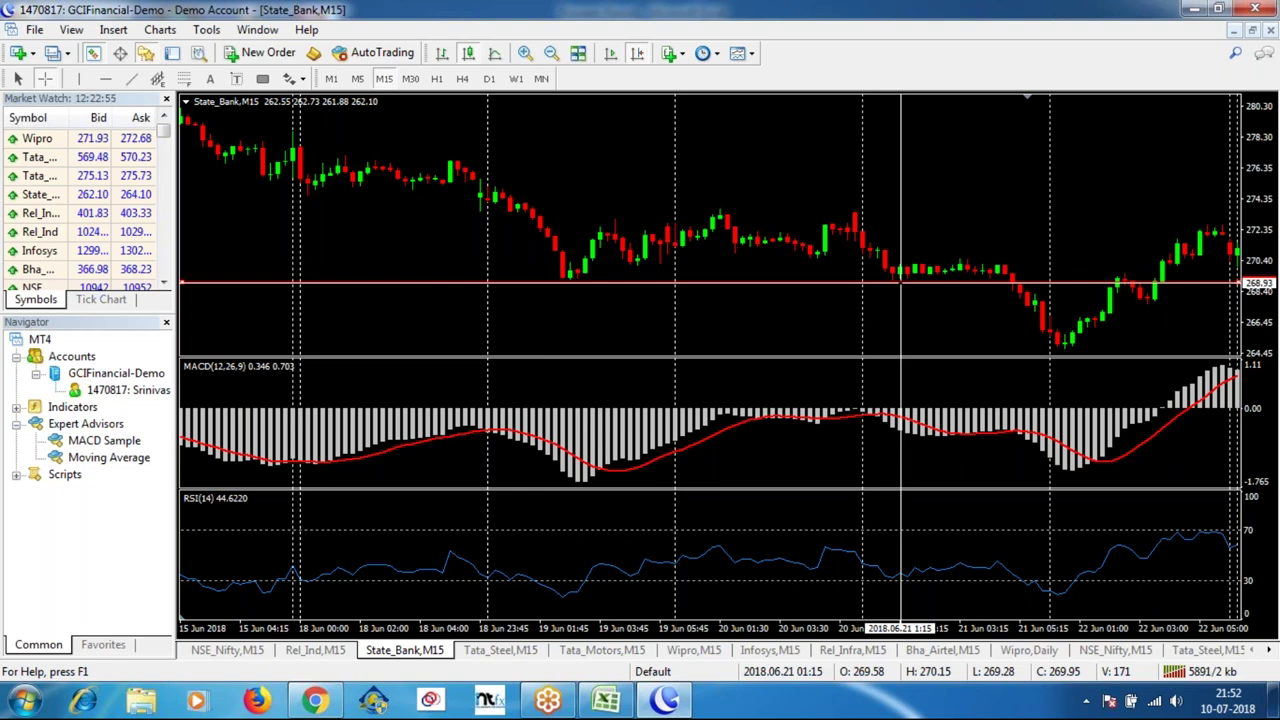
{"action": "left_click", "coordinate": [901, 285]}
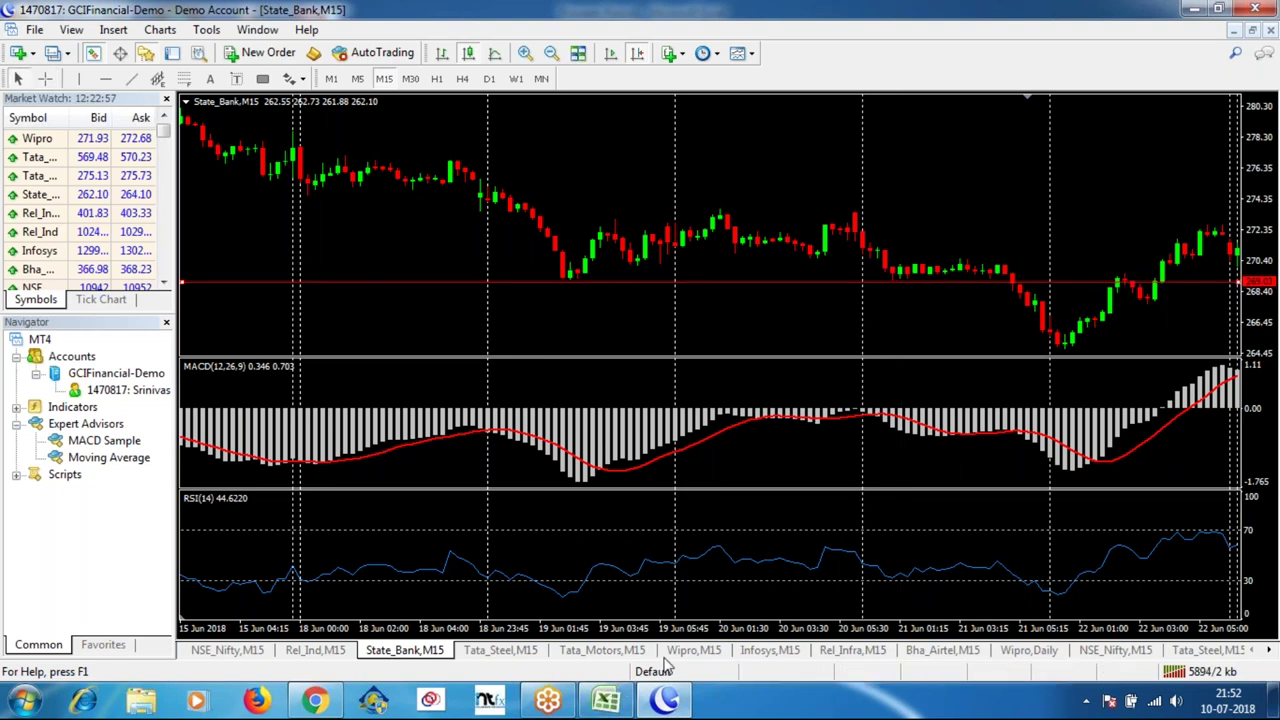
Check the 22 June buy trade in the Excel report against the chart, measuring the rise from the 22 June 01:00 candle.
{"action": "left_click", "coordinate": [612, 700]}
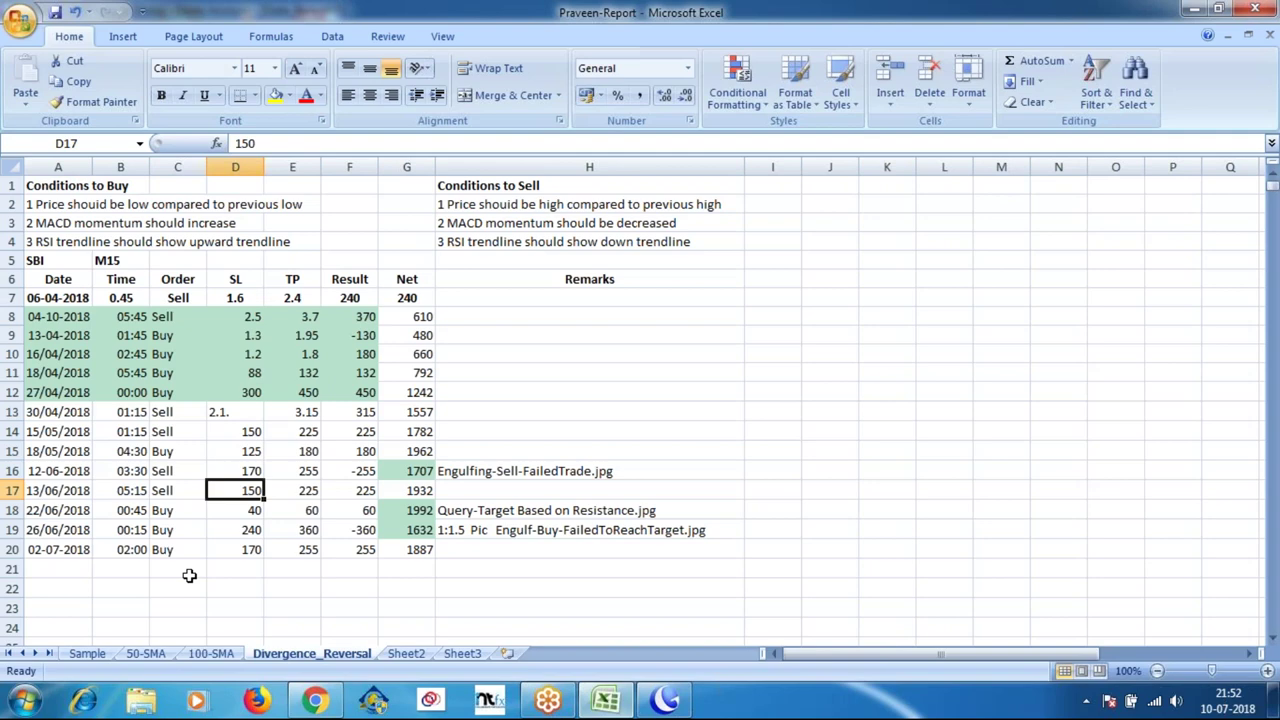
{"action": "left_click", "coordinate": [60, 513]}
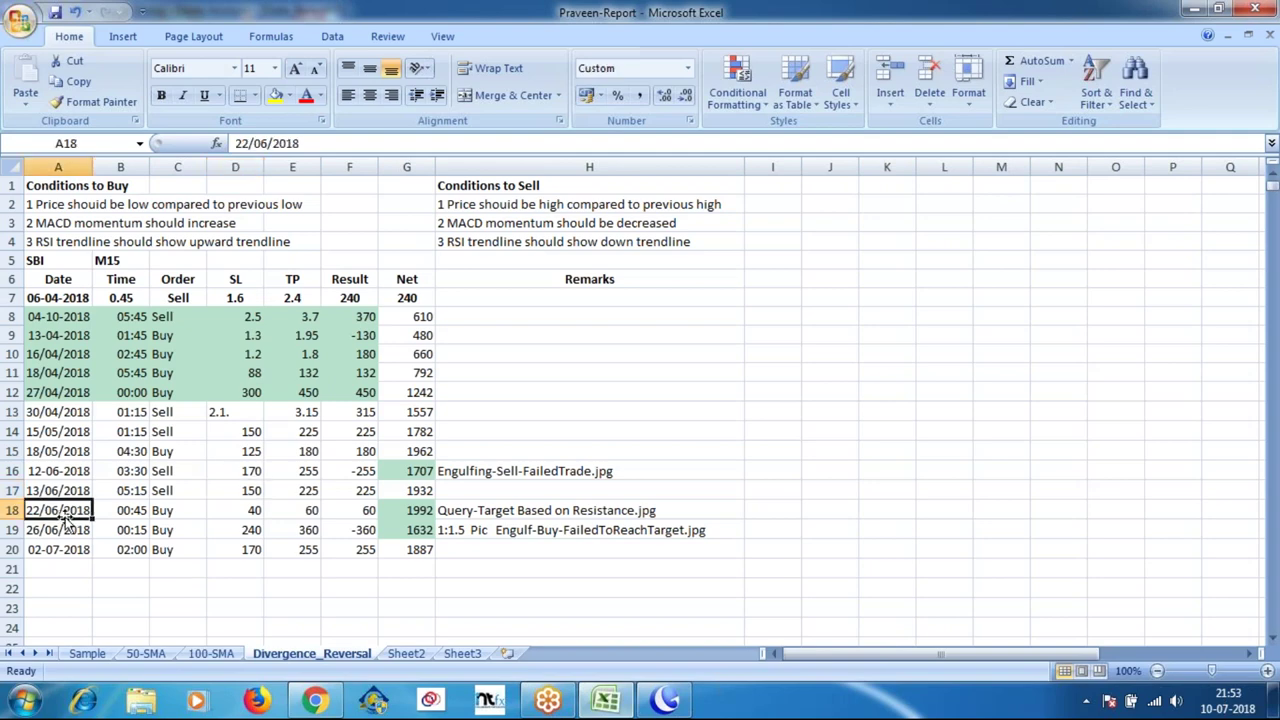
{"action": "left_click", "coordinate": [667, 700]}
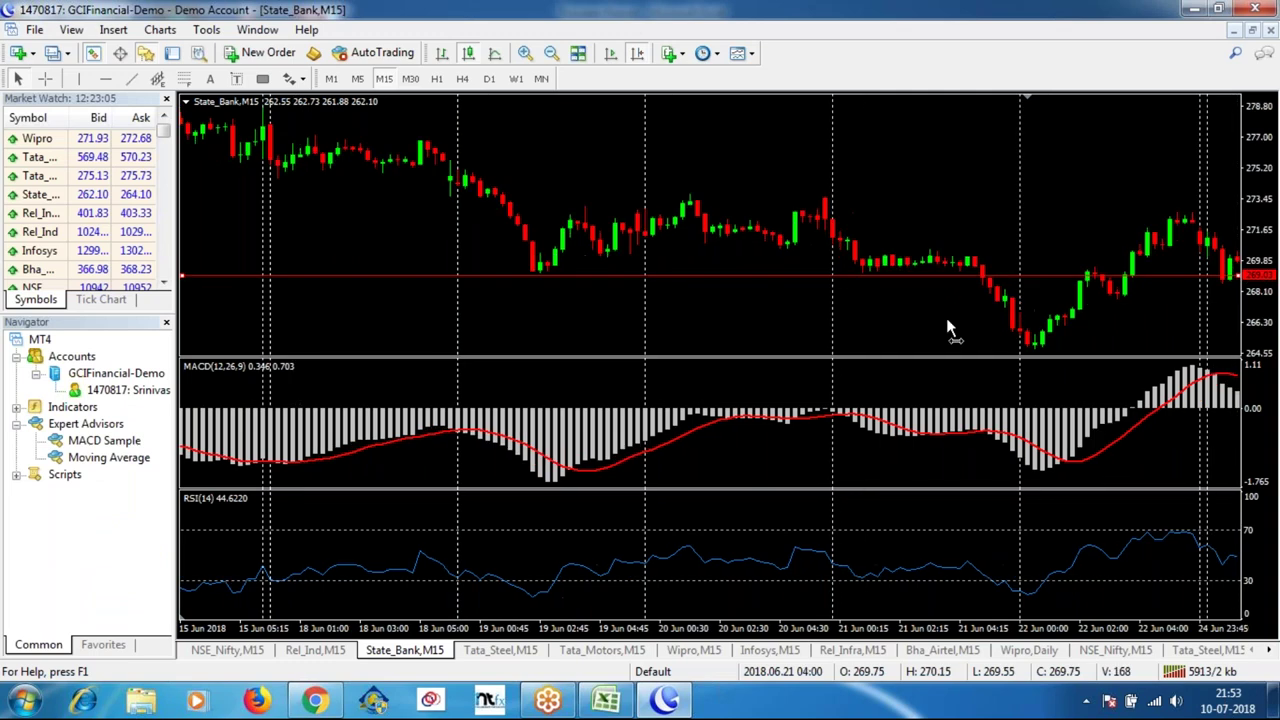
{"action": "scroll", "coordinate": [950, 330], "scroll_direction": "down", "scroll_amount": 2}
{"action": "middle_click", "coordinate": [995, 335]}
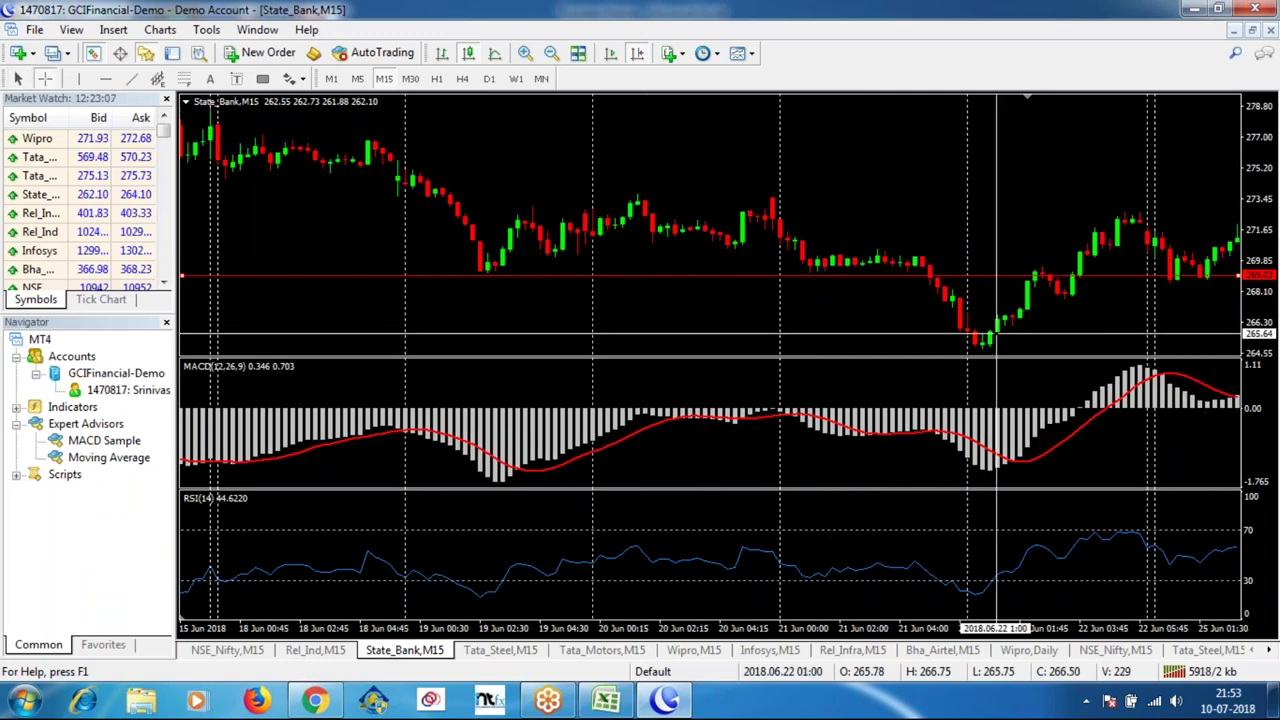
{"action": "left_click_drag", "start_coordinate": [997, 330], "coordinate": [1026, 300]}
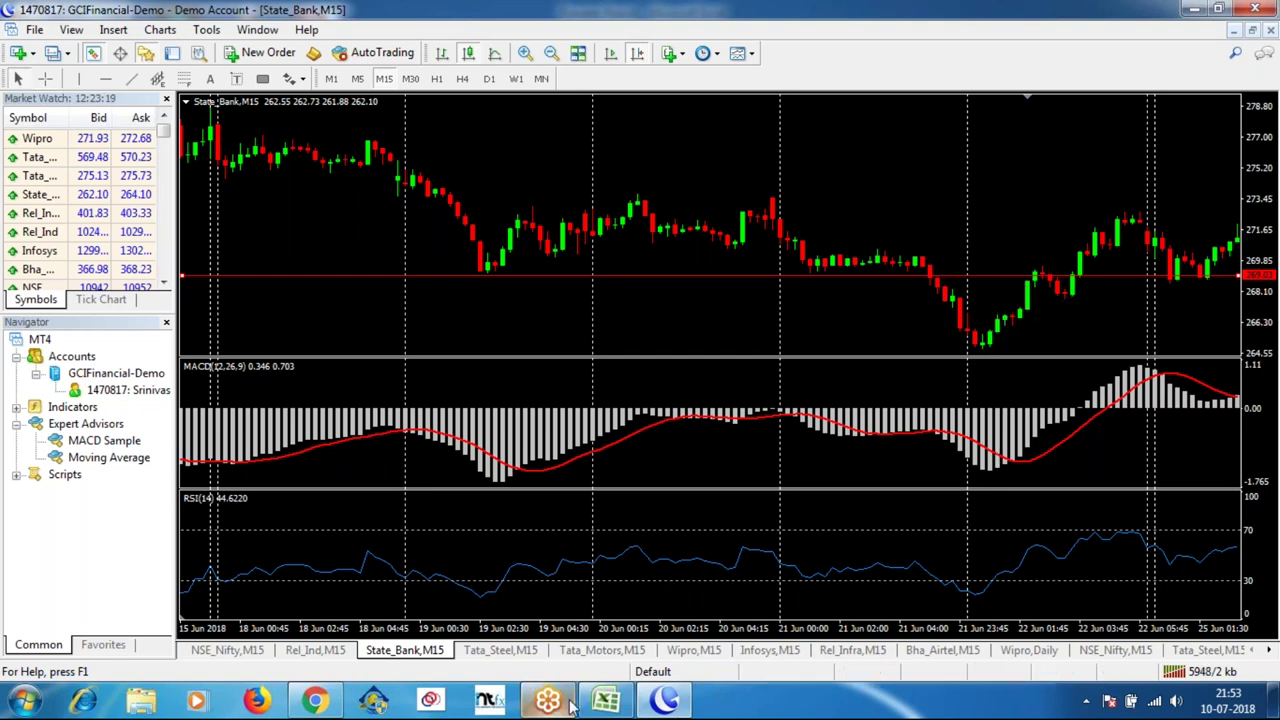
{"action": "left_click", "coordinate": [605, 700]}
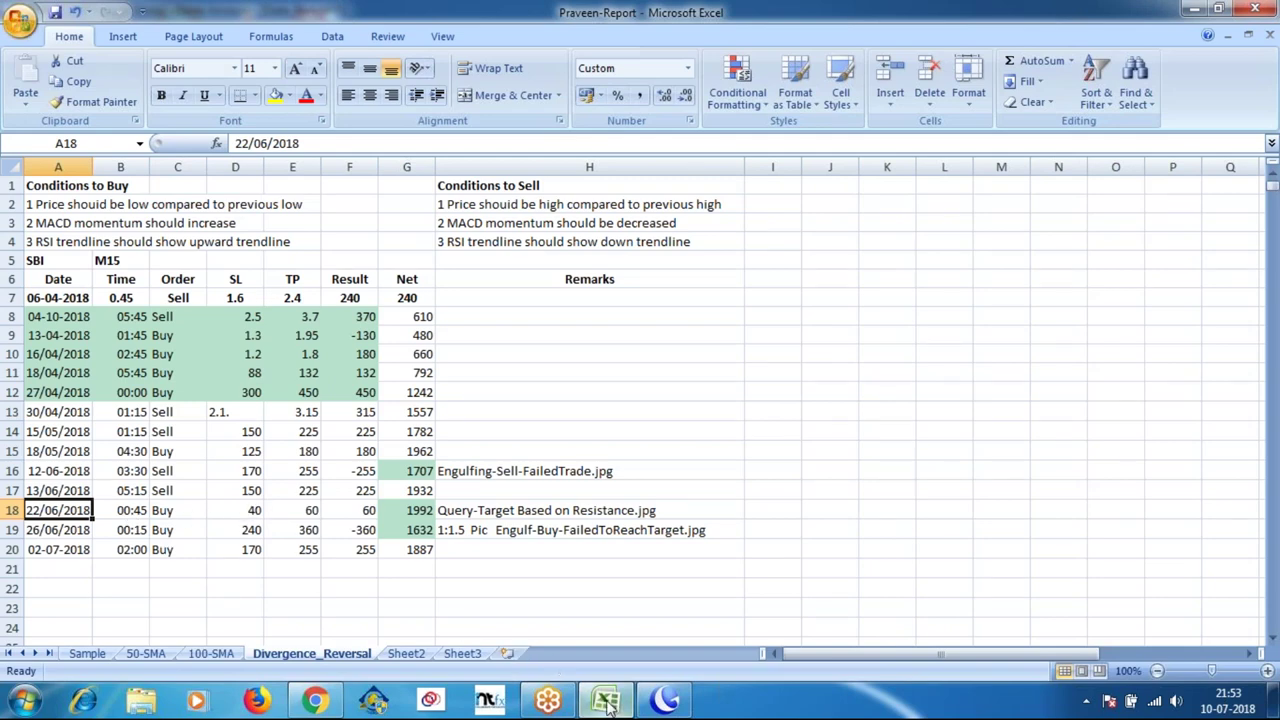
Switch to MetaTrader and measure the stop and target distances from the 22 June 00:45 candle.
{"action": "left_click", "coordinate": [665, 700]}
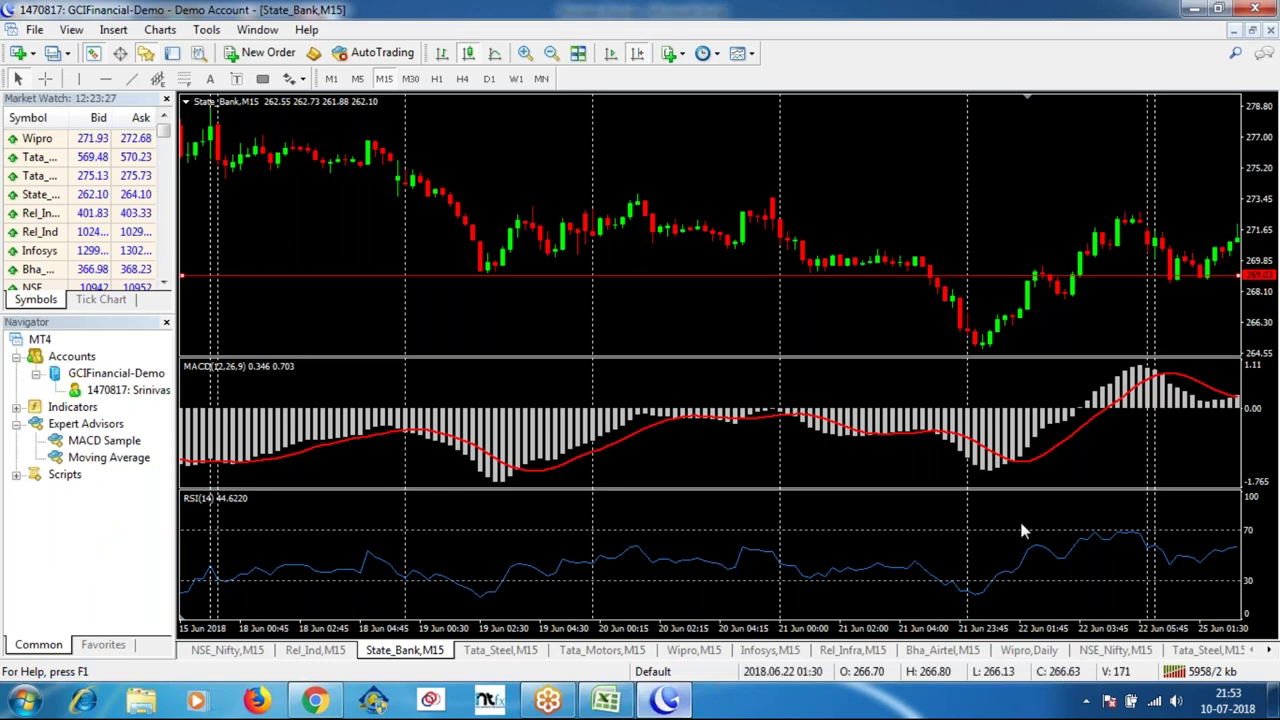
{"action": "middle_click", "coordinate": [989, 335]}
{"action": "left_click_drag", "start_coordinate": [990, 330], "coordinate": [990, 345]}
{"action": "mouse_move", "coordinate": [992, 340]}
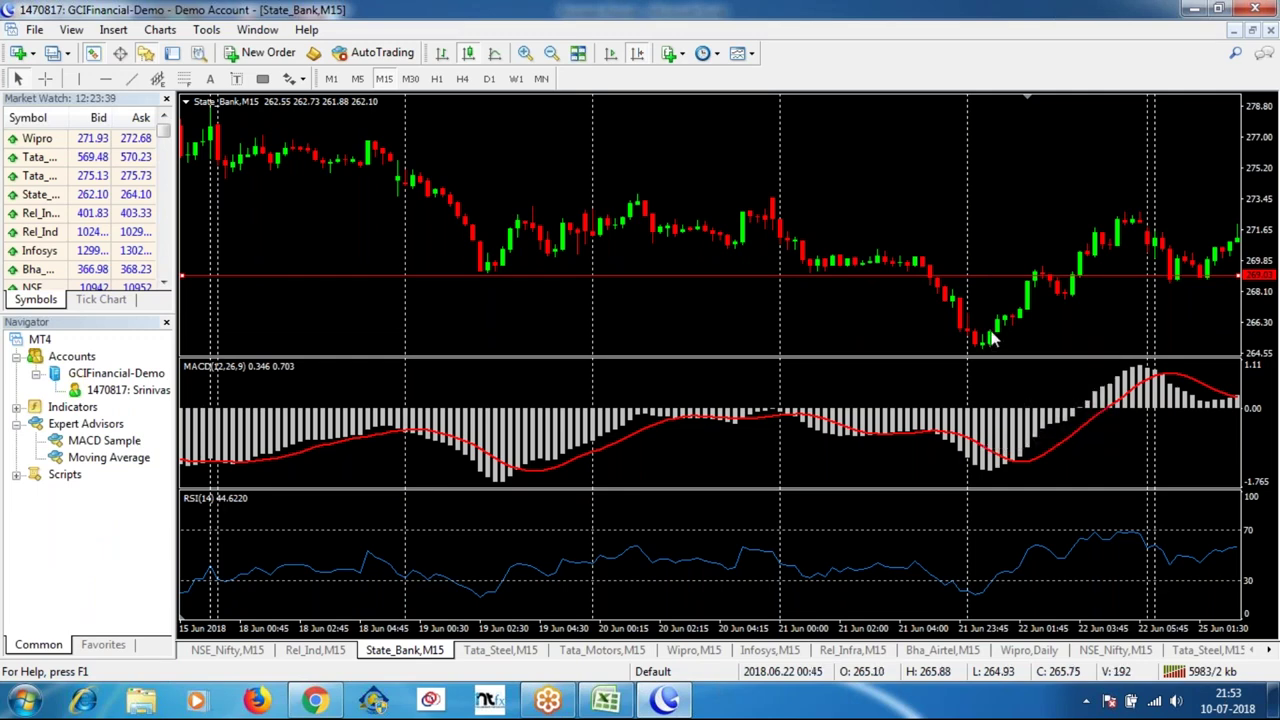
{"action": "middle_click", "coordinate": [992, 338]}
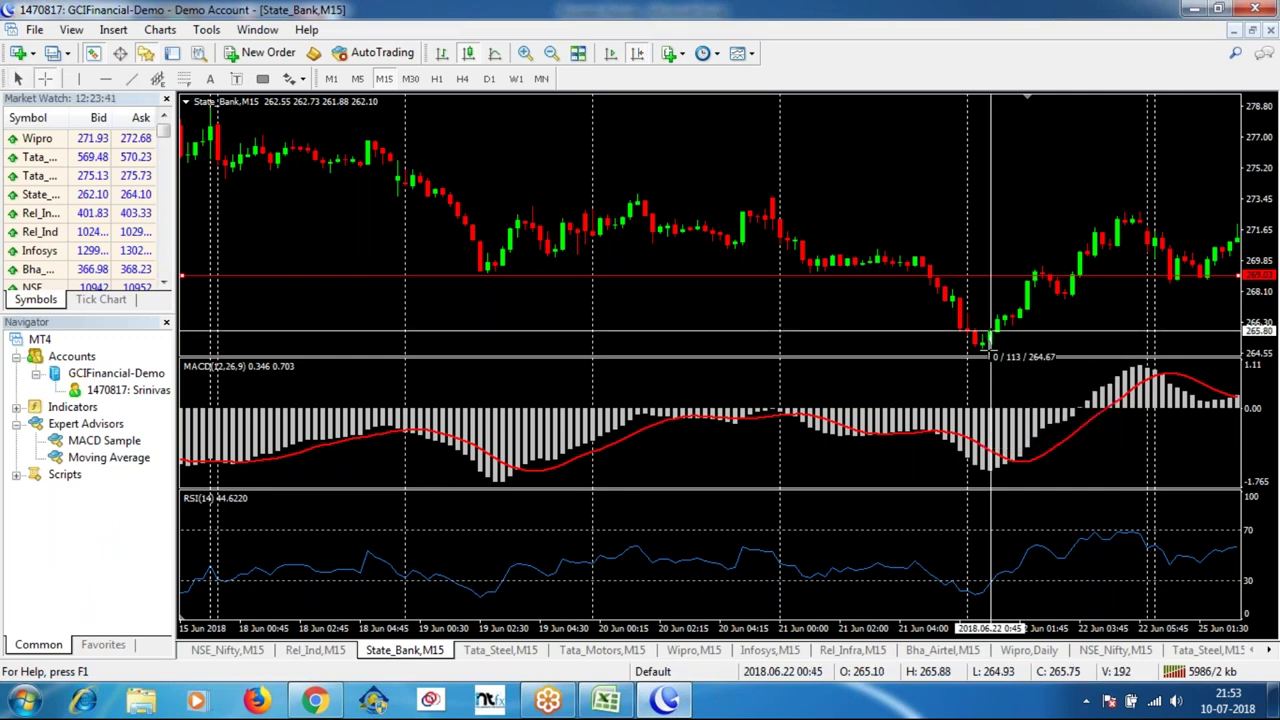
{"action": "left_click_drag", "start_coordinate": [992, 350], "coordinate": [1024, 304]}
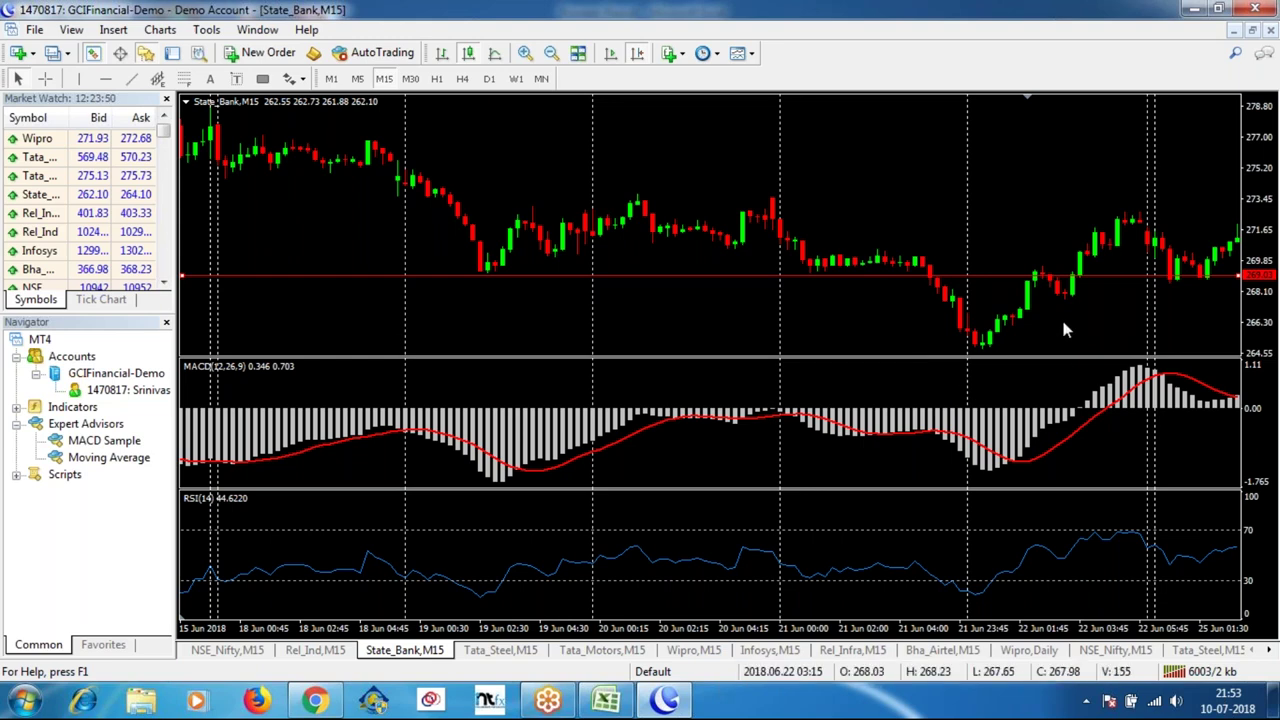
Move the horizontal line to the 22 June low at about 264.64 and measure the rise from the 26 June low.
{"action": "scroll", "coordinate": [1065, 330], "scroll_direction": "up", "scroll_amount": 1}
{"action": "scroll", "coordinate": [1068, 330], "scroll_direction": "down", "scroll_amount": 3}
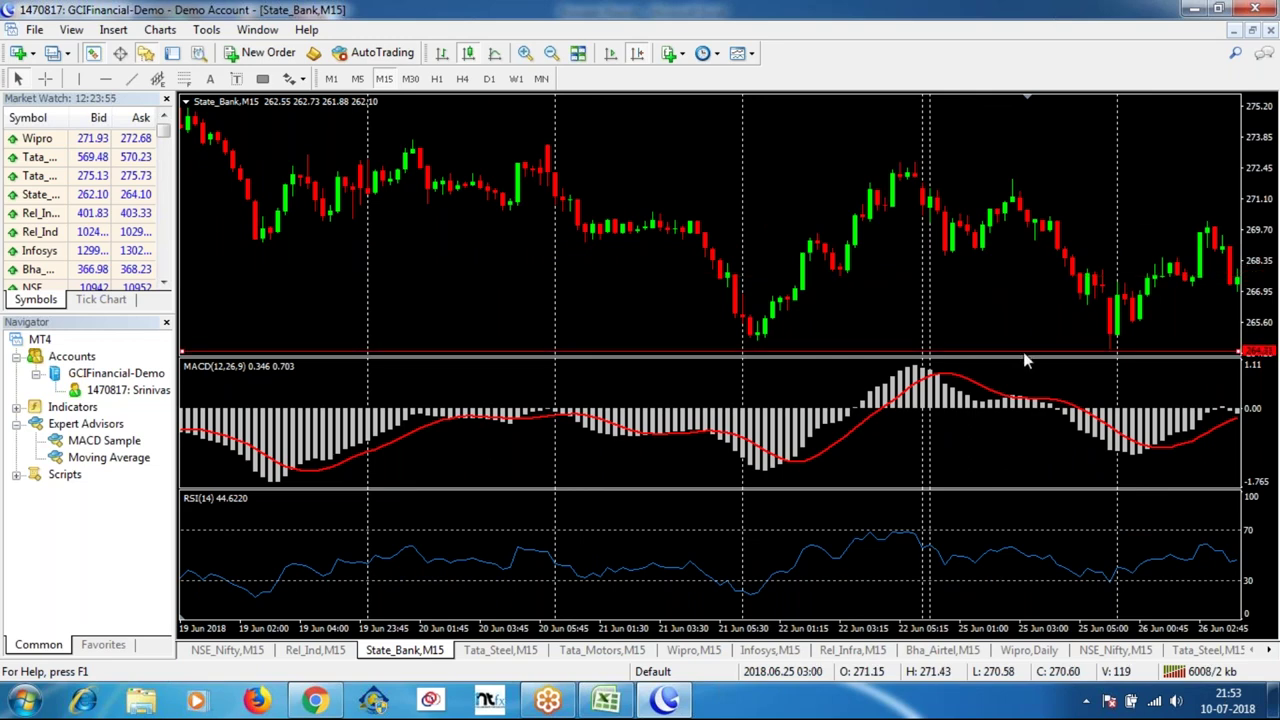
{"action": "middle_click", "coordinate": [1123, 296]}
{"action": "left_click_drag", "start_coordinate": [1123, 296], "coordinate": [1203, 218]}
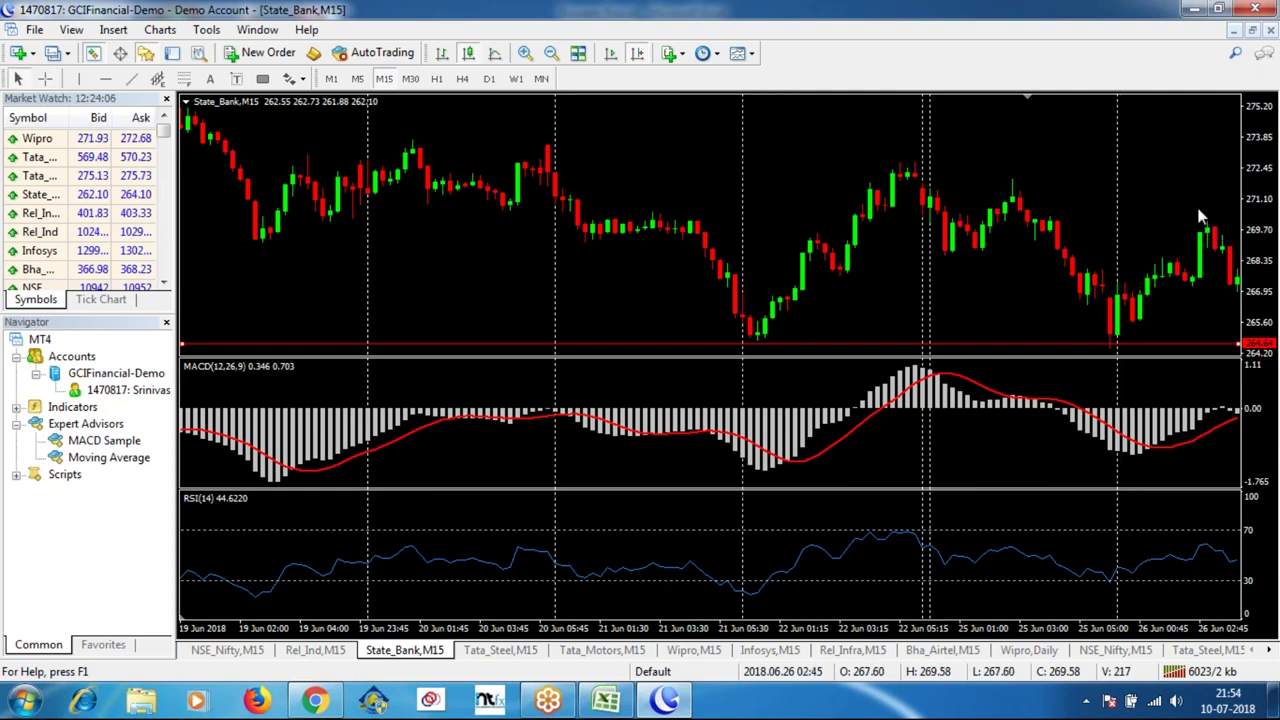
Measure the target and stop distances from the 26 June 00:15 candle, comparing them with the trade row in the Excel report.
{"action": "scroll", "coordinate": [1203, 218], "scroll_direction": "down", "scroll_amount": 3}
{"action": "middle_click", "coordinate": [885, 210]}
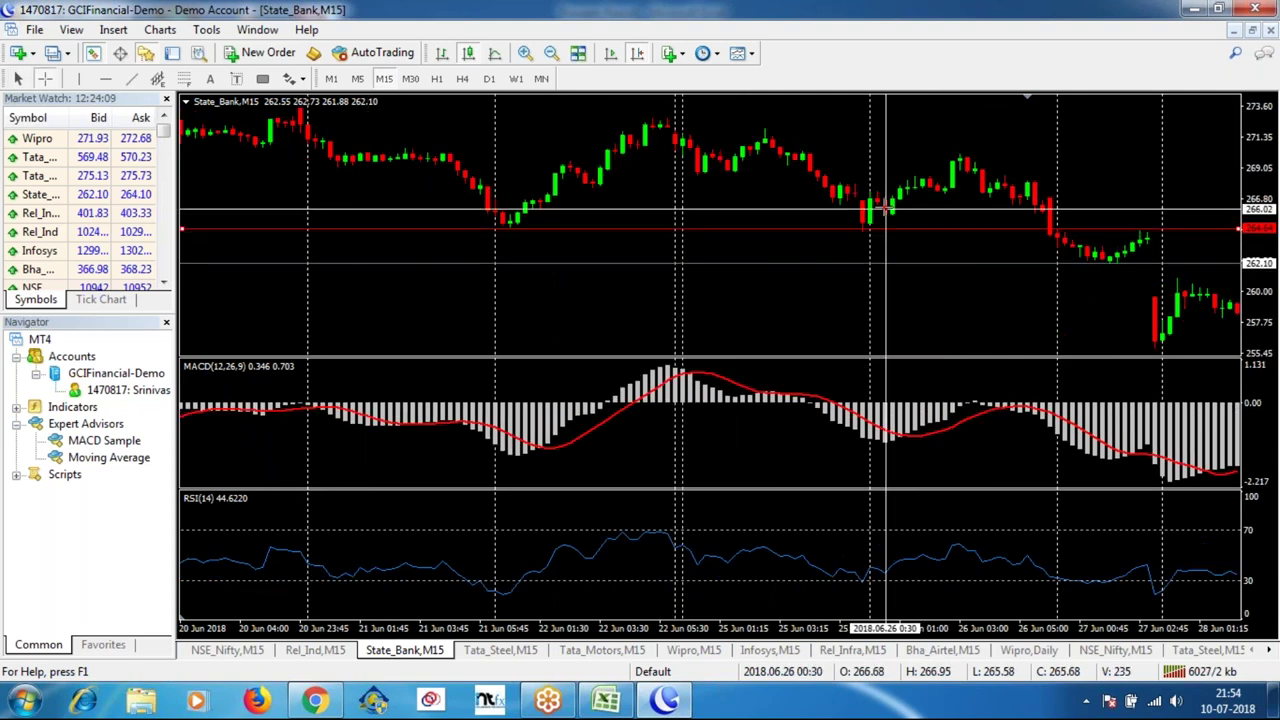
{"action": "mouse_move", "coordinate": [875, 197]}
{"action": "left_mouse_down"}
{"action": "mouse_move", "coordinate": [960, 160]}
{"action": "mouse_move", "coordinate": [929, 214]}
{"action": "mouse_move", "coordinate": [872, 233]}
{"action": "mouse_move", "coordinate": [973, 152]}
{"action": "left_mouse_up"}
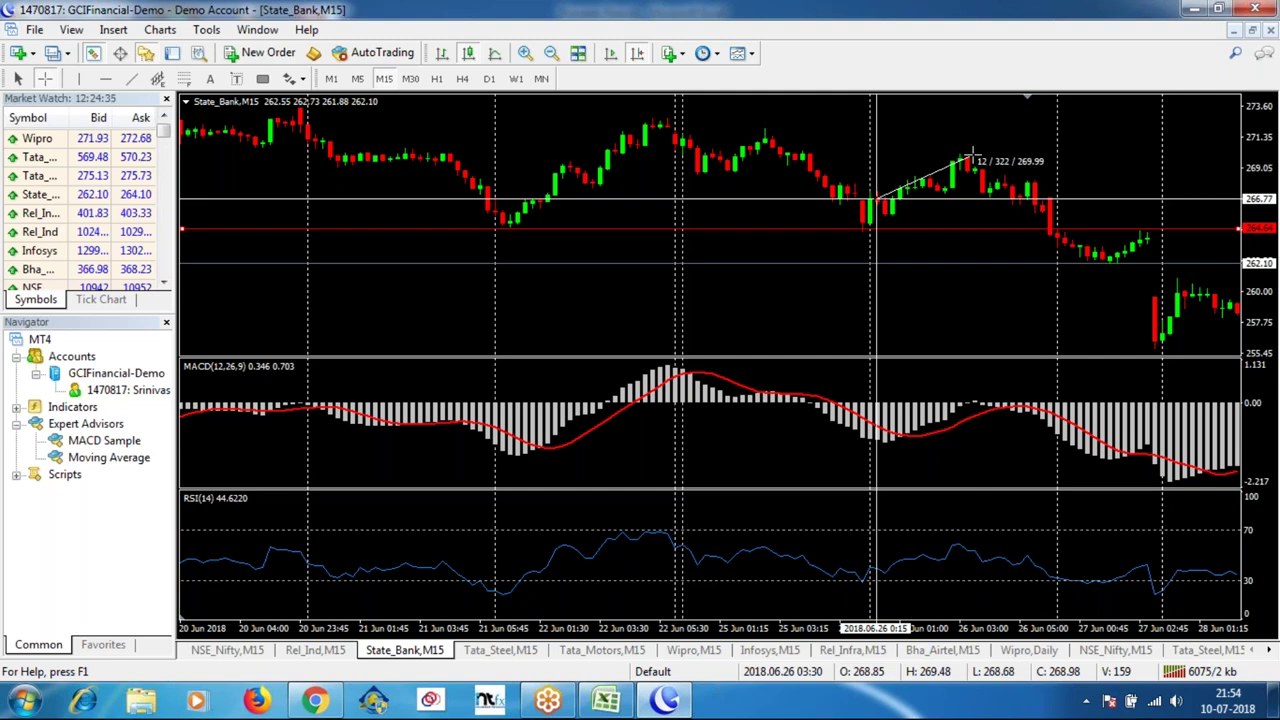
{"action": "left_click_drag", "start_coordinate": [972, 152], "coordinate": [870, 234]}
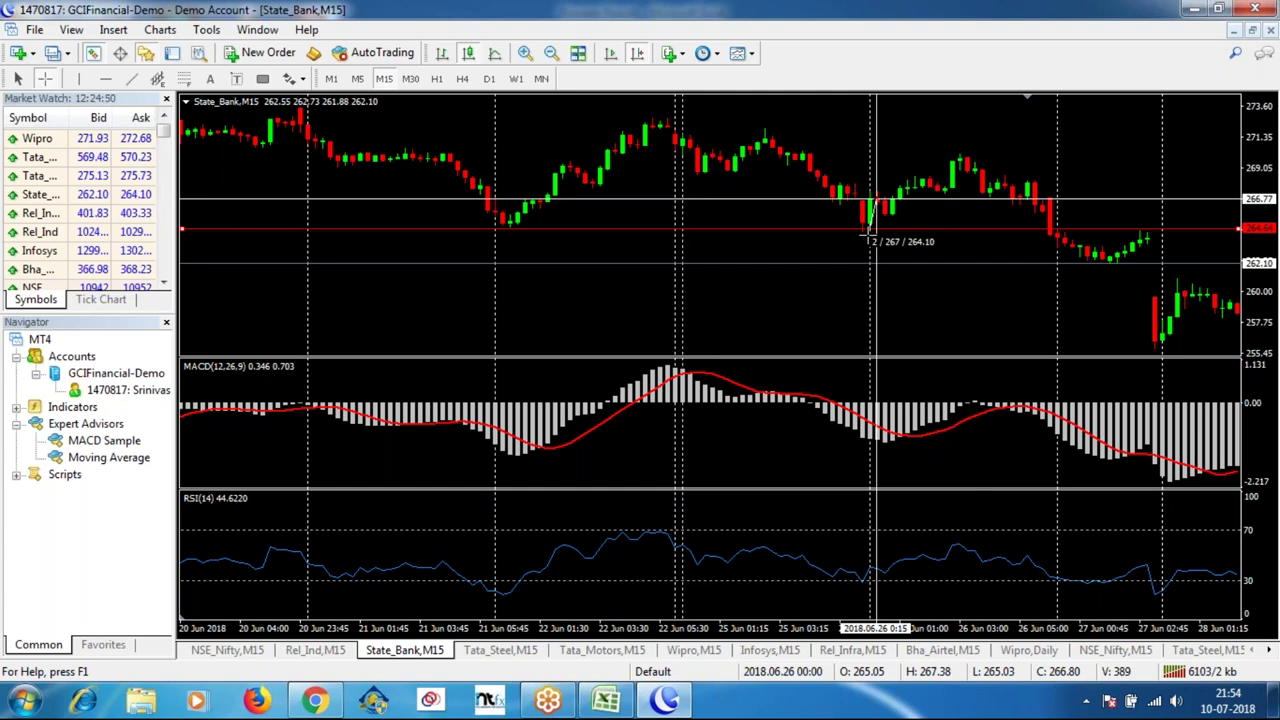
{"action": "left_click_drag", "start_coordinate": [867, 236], "coordinate": [873, 235]}
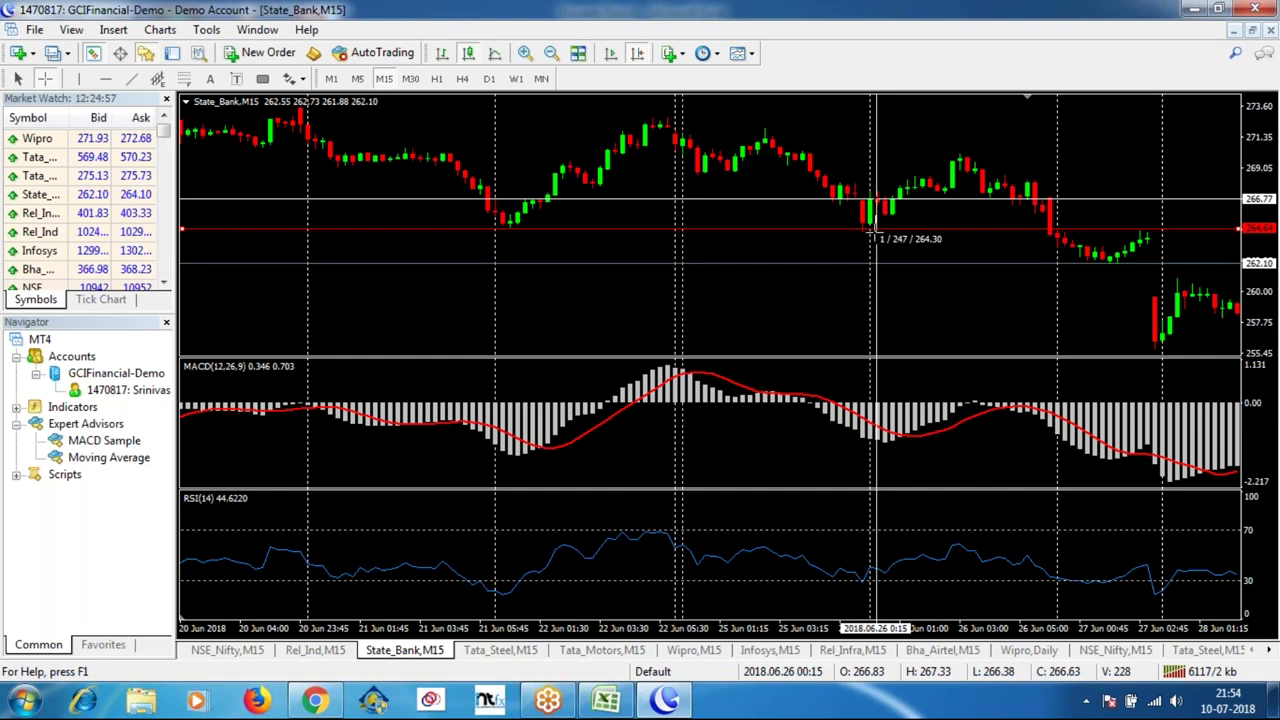
{"action": "left_click_drag", "start_coordinate": [873, 236], "coordinate": [967, 155]}
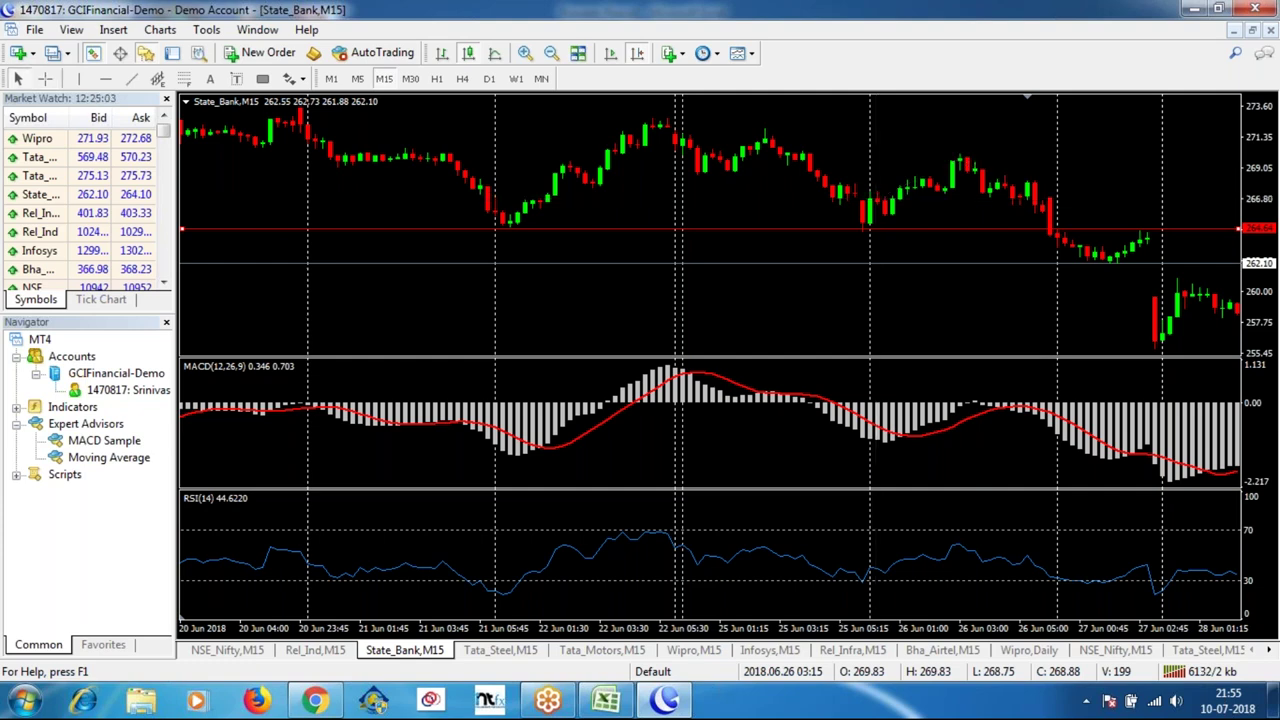
{"action": "left_click", "coordinate": [605, 699]}
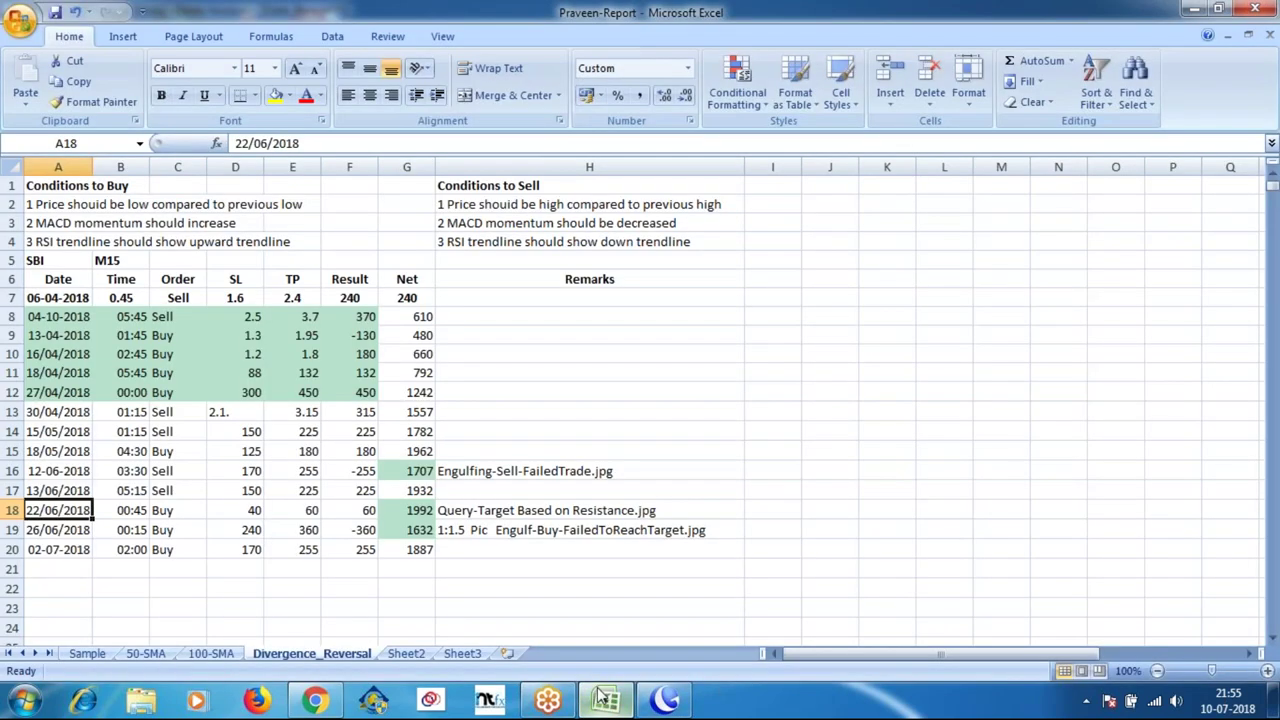
{"action": "left_click", "coordinate": [668, 702]}
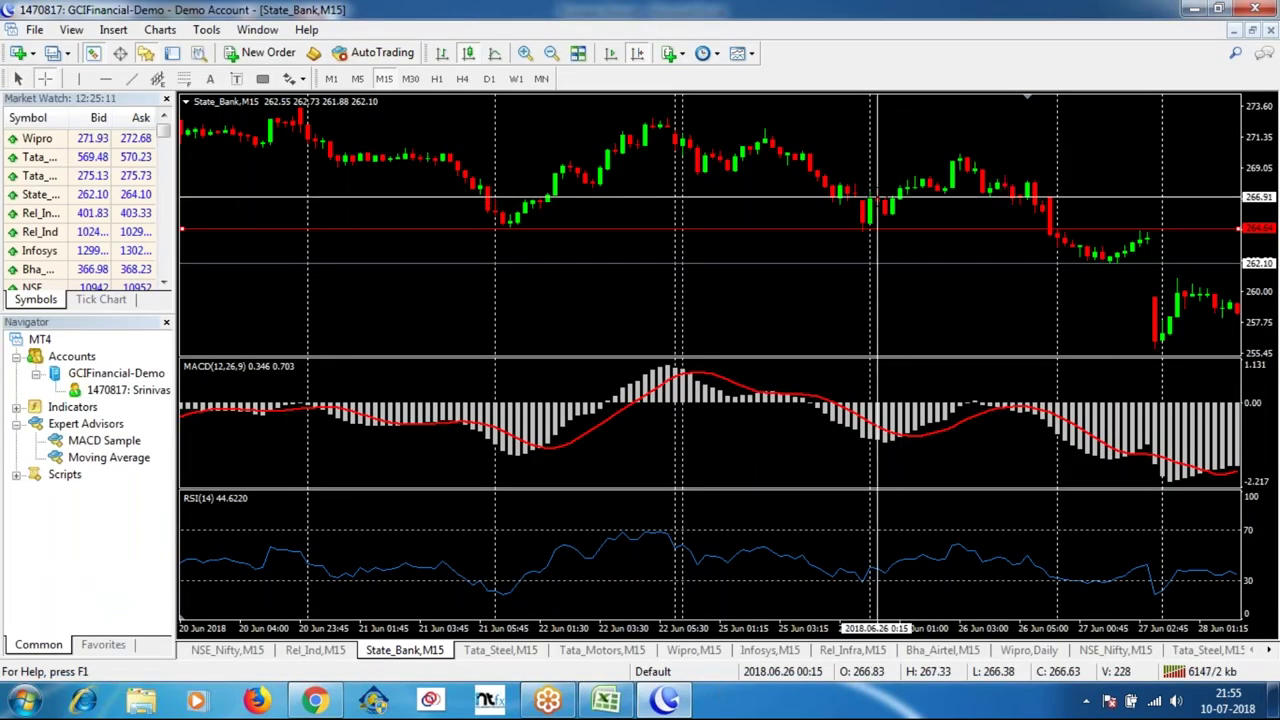
{"action": "left_click_drag", "start_coordinate": [876, 198], "coordinate": [944, 172]}
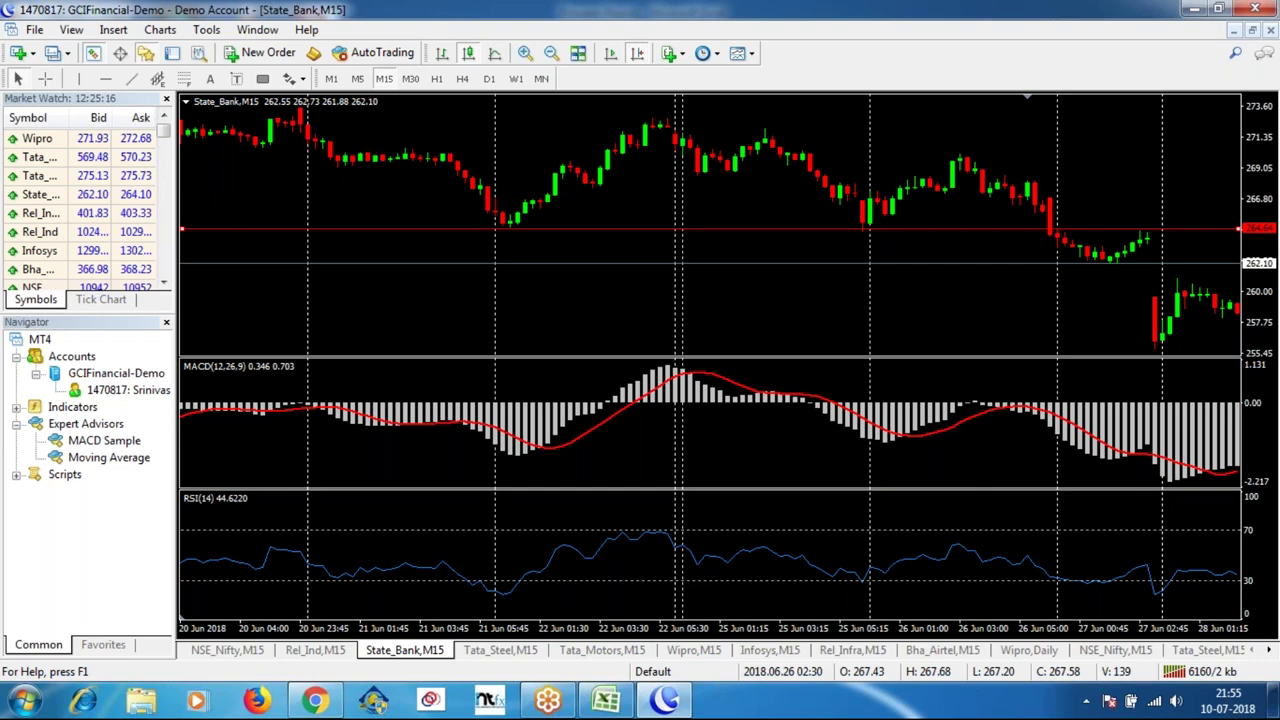
Switch to the Excel report, check the 26 June buy trade's time and stop loss, and set its result to -240.
{"action": "left_click", "coordinate": [605, 700]}
{"action": "left_click", "coordinate": [128, 533]}
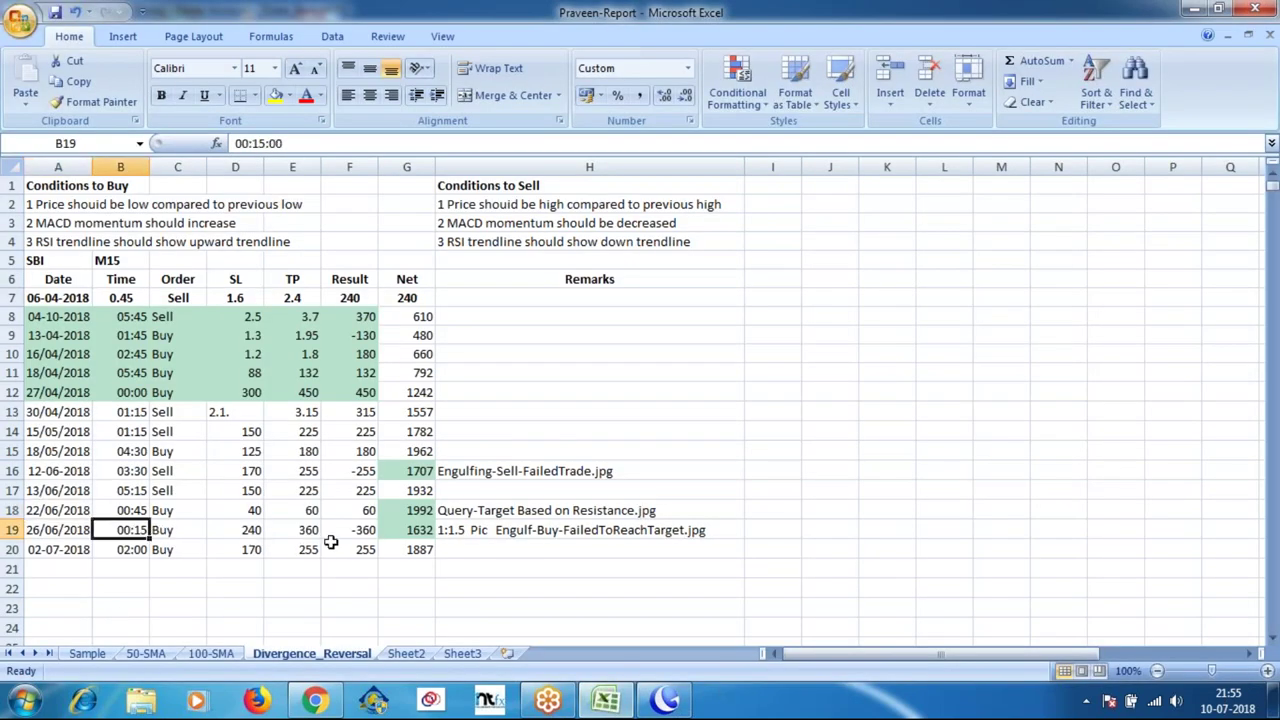
{"action": "left_click", "coordinate": [241, 536]}
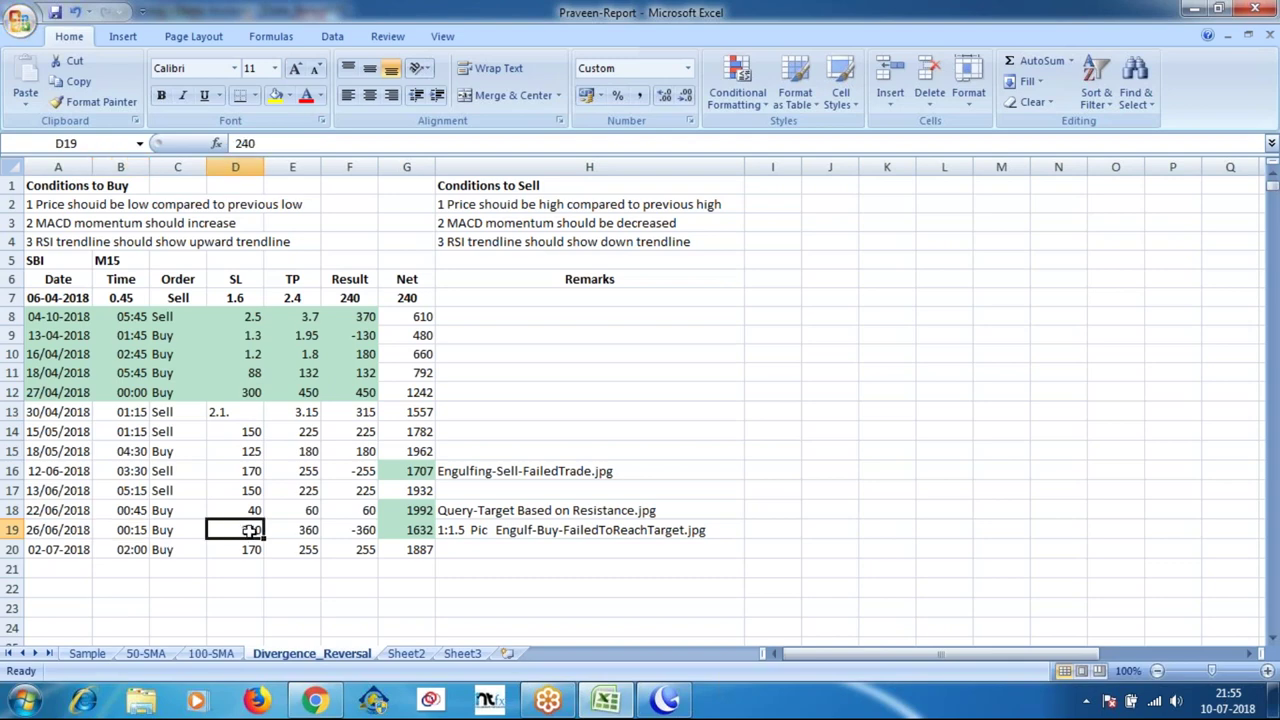
{"action": "left_click", "coordinate": [348, 533]}
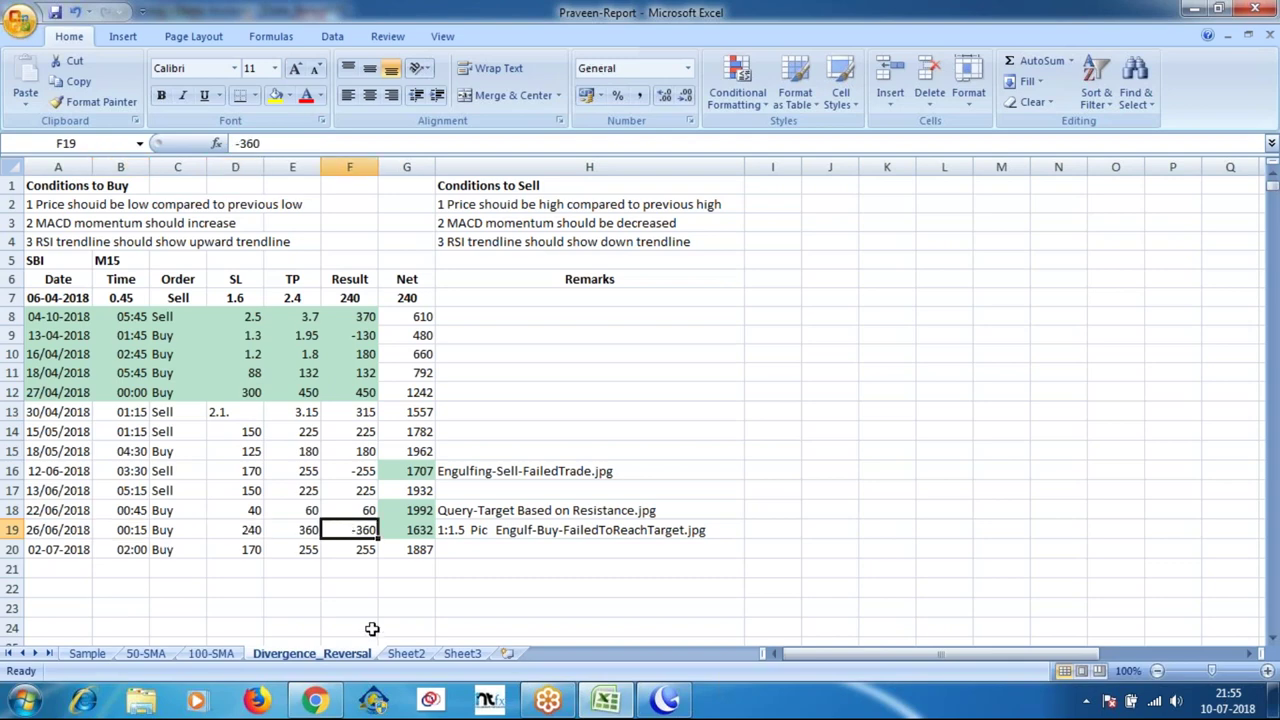
{"action": "type", "text": "-"}
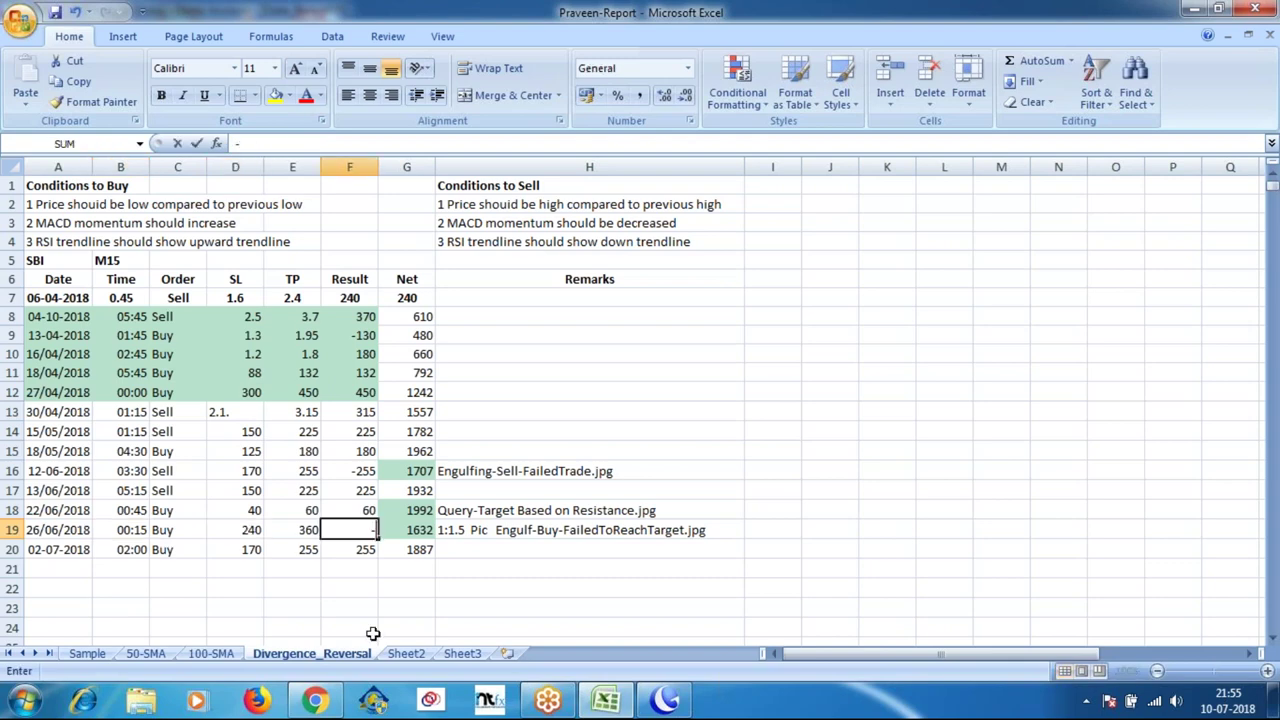
{"action": "type", "text": "240"}
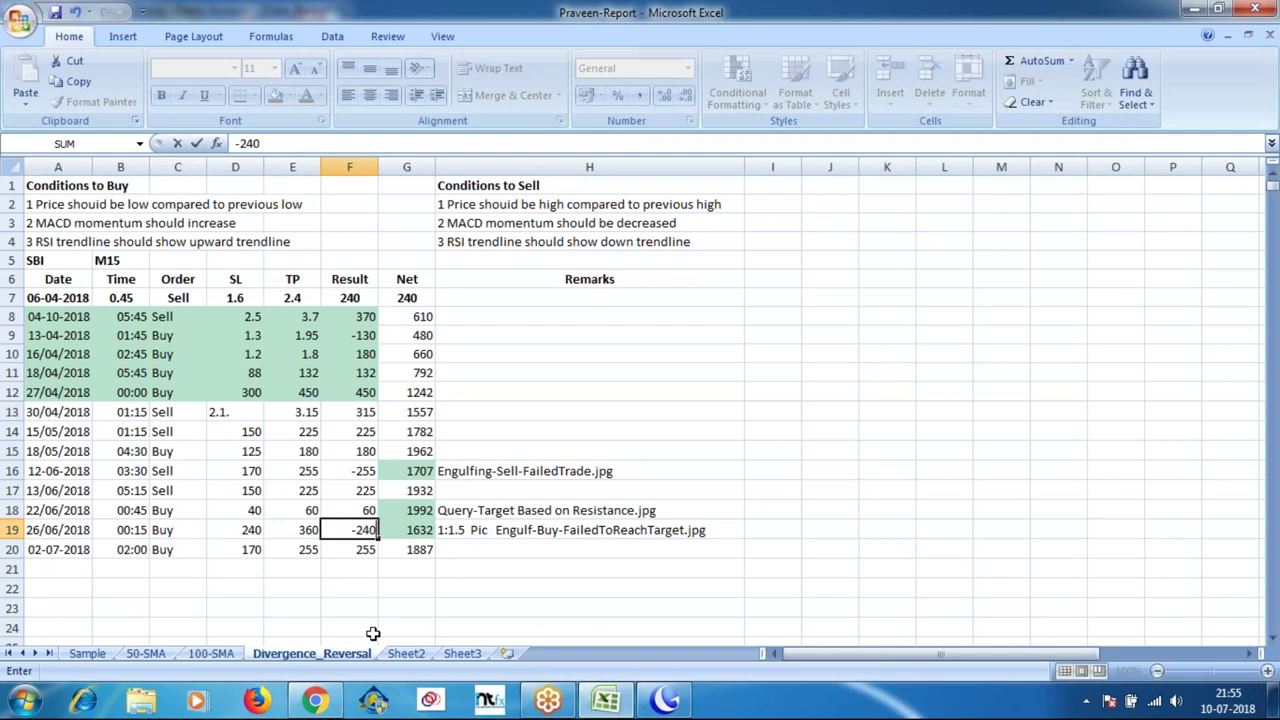
{"action": "key", "text": "Return"}
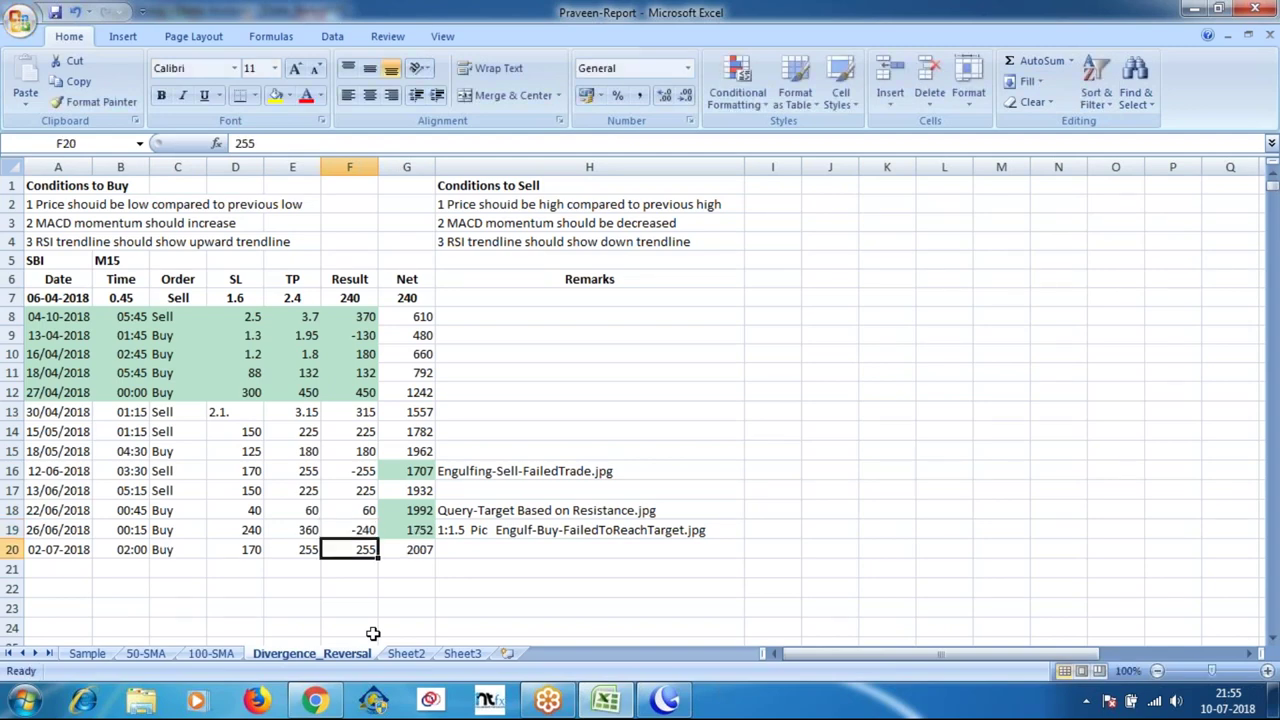
Set the result of the 12 June sell trade to -170.
{"action": "left_click", "coordinate": [357, 474]}
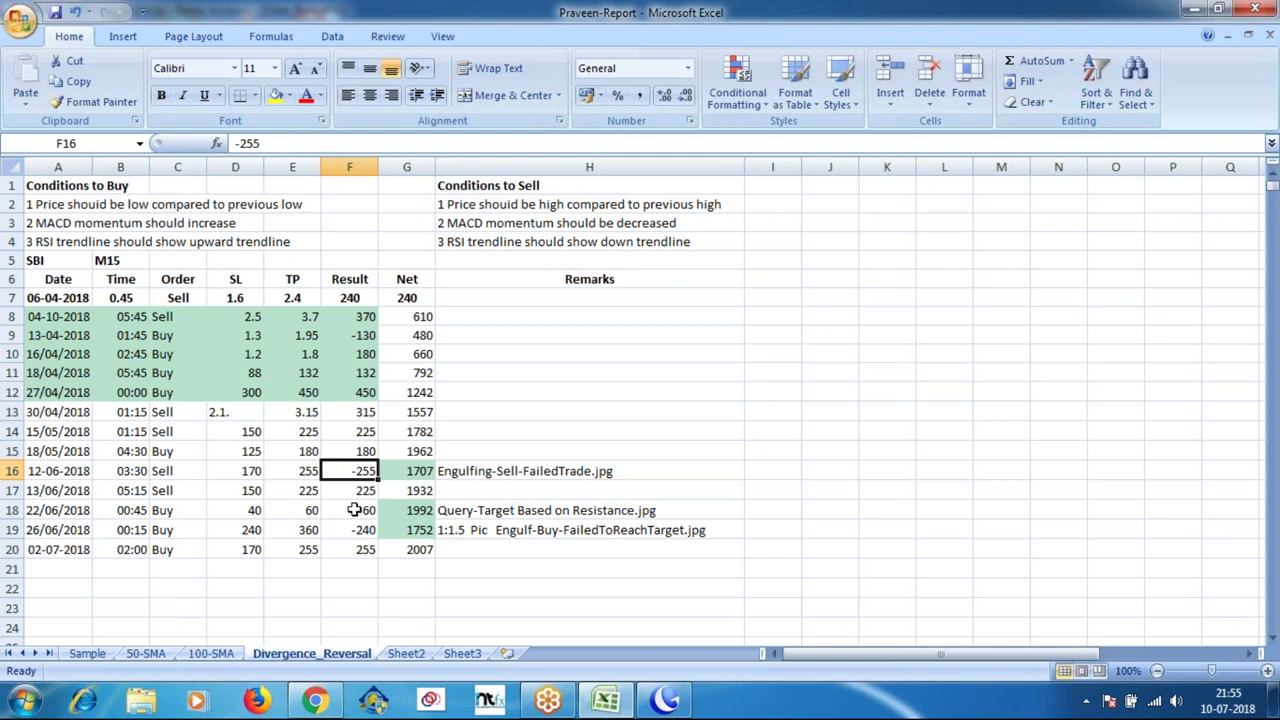
{"action": "type", "text": "-170"}
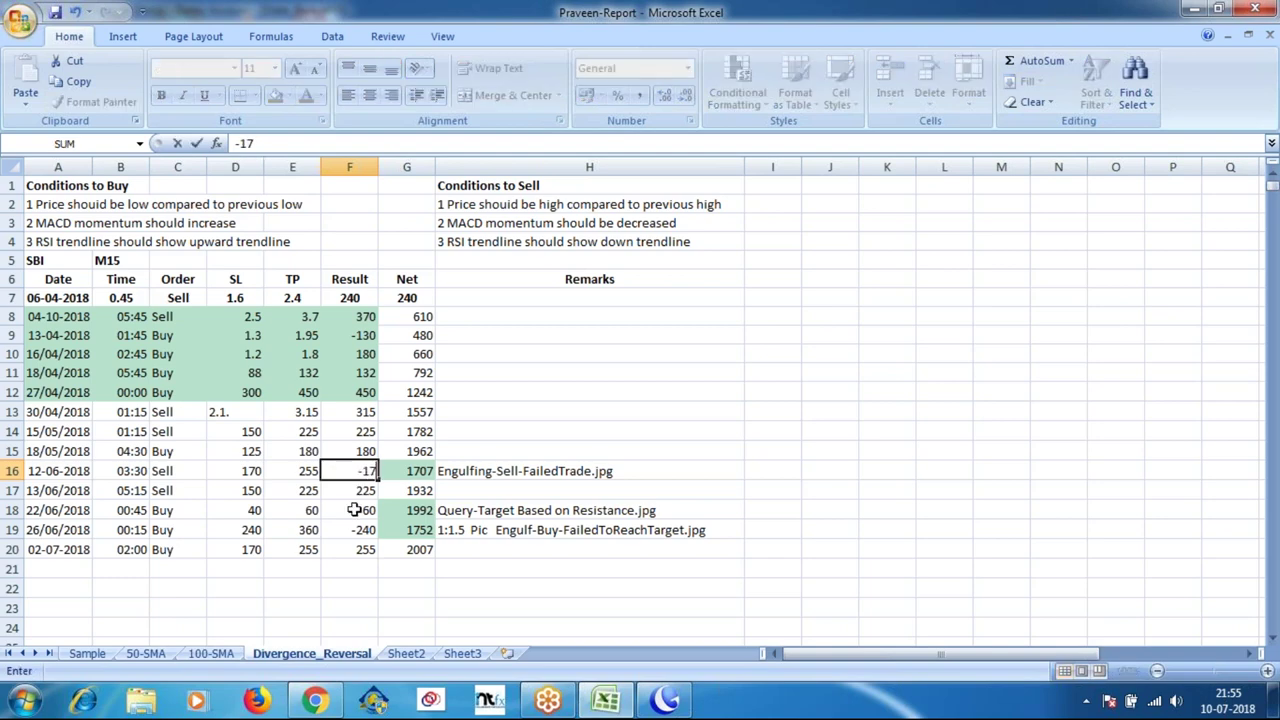
{"action": "key", "text": "Return"}
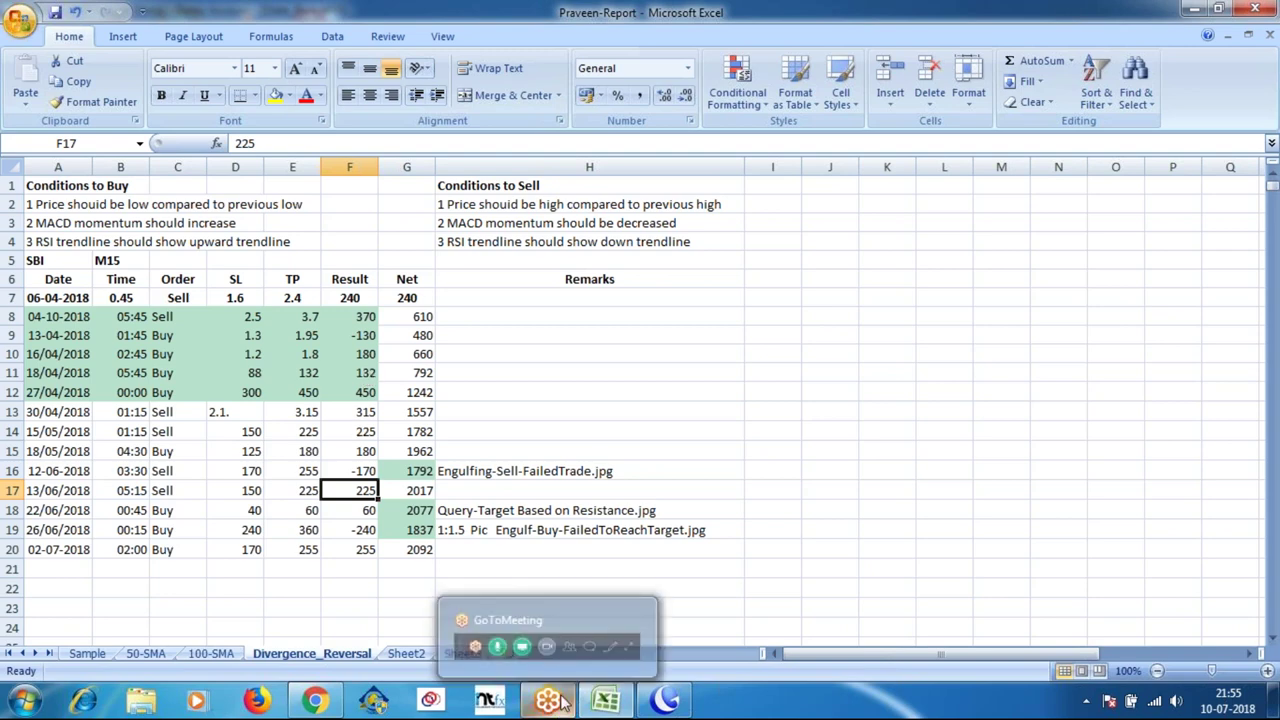
Inspect the 28 June lows around 04:45 in MetaTrader and check whether the Excel report lists a trade for that date.
{"action": "mouse_move", "coordinate": [668, 703]}
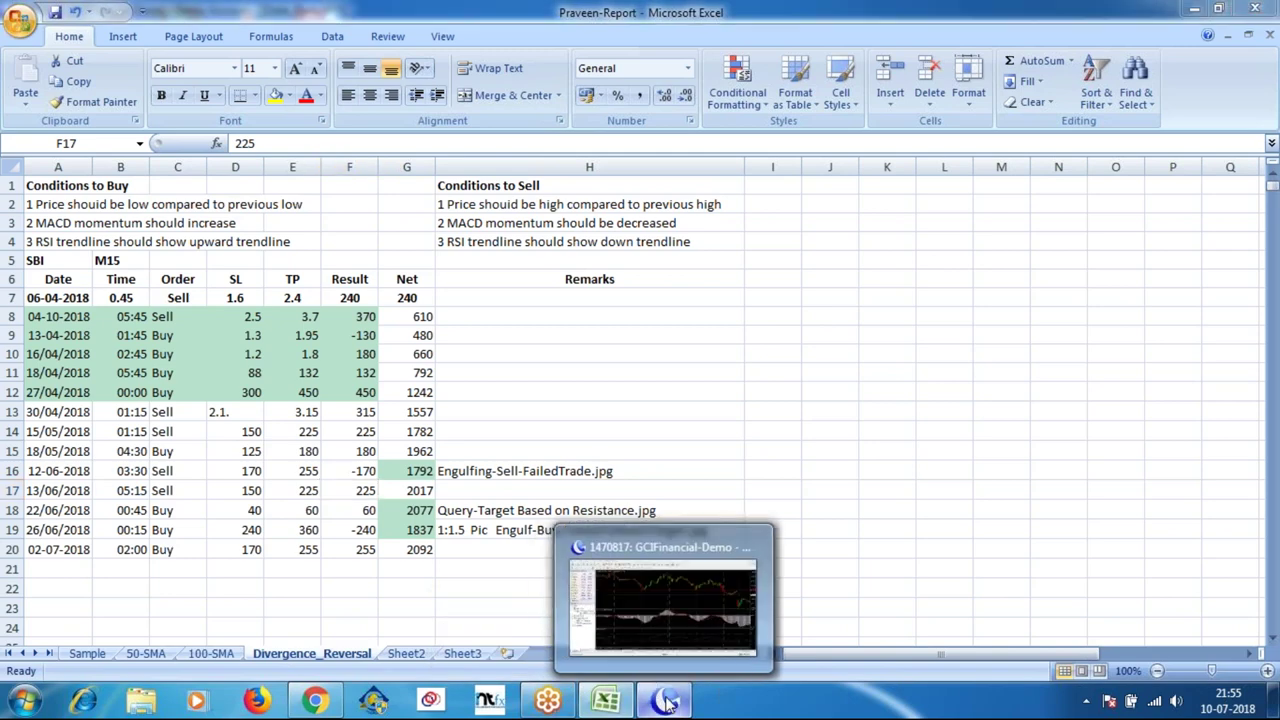
{"action": "left_click", "coordinate": [668, 703]}
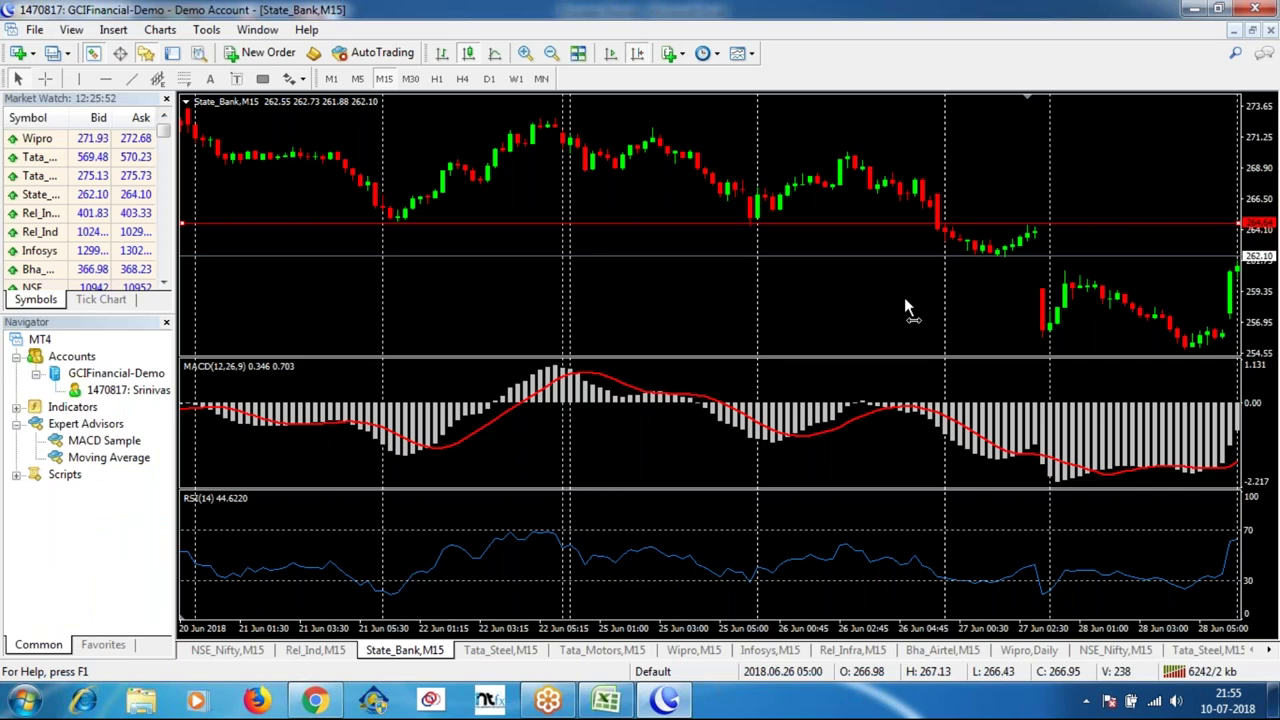
{"action": "scroll", "coordinate": [904, 307], "scroll_direction": "down", "scroll_amount": 3}
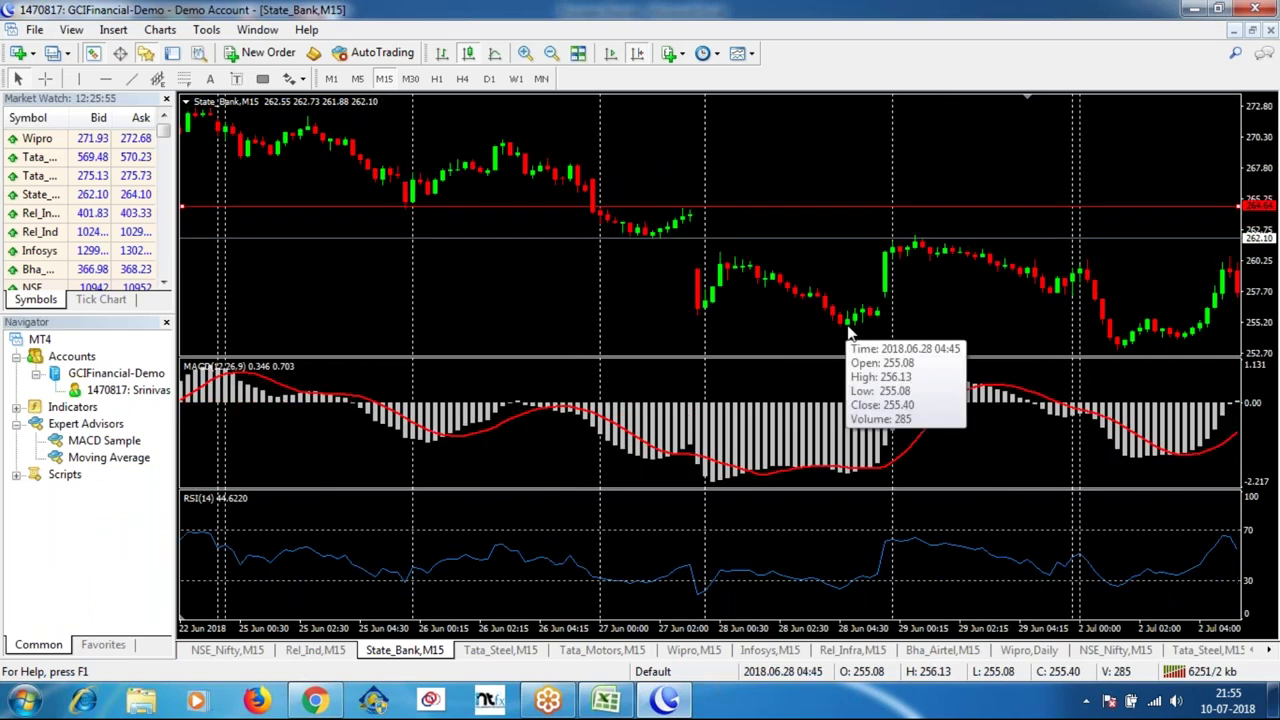
{"action": "middle_click", "coordinate": [855, 327]}
{"action": "mouse_move", "coordinate": [855, 327]}
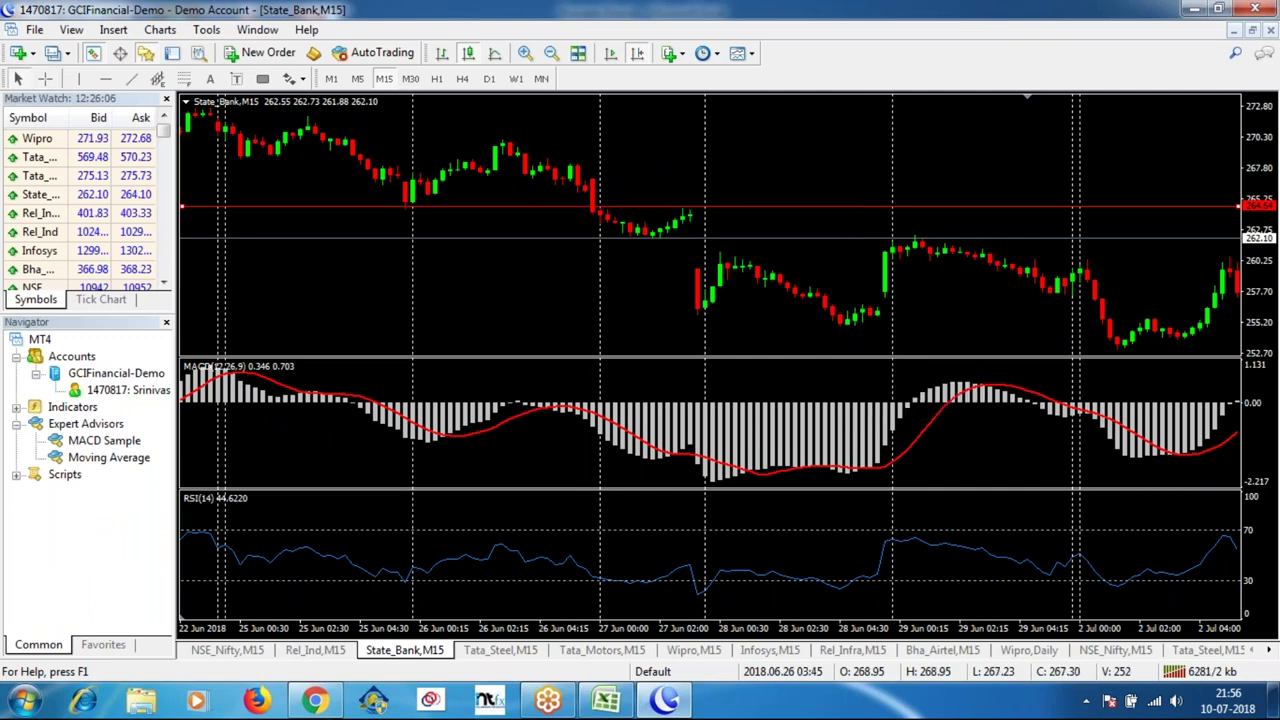
{"action": "left_click", "coordinate": [609, 703]}
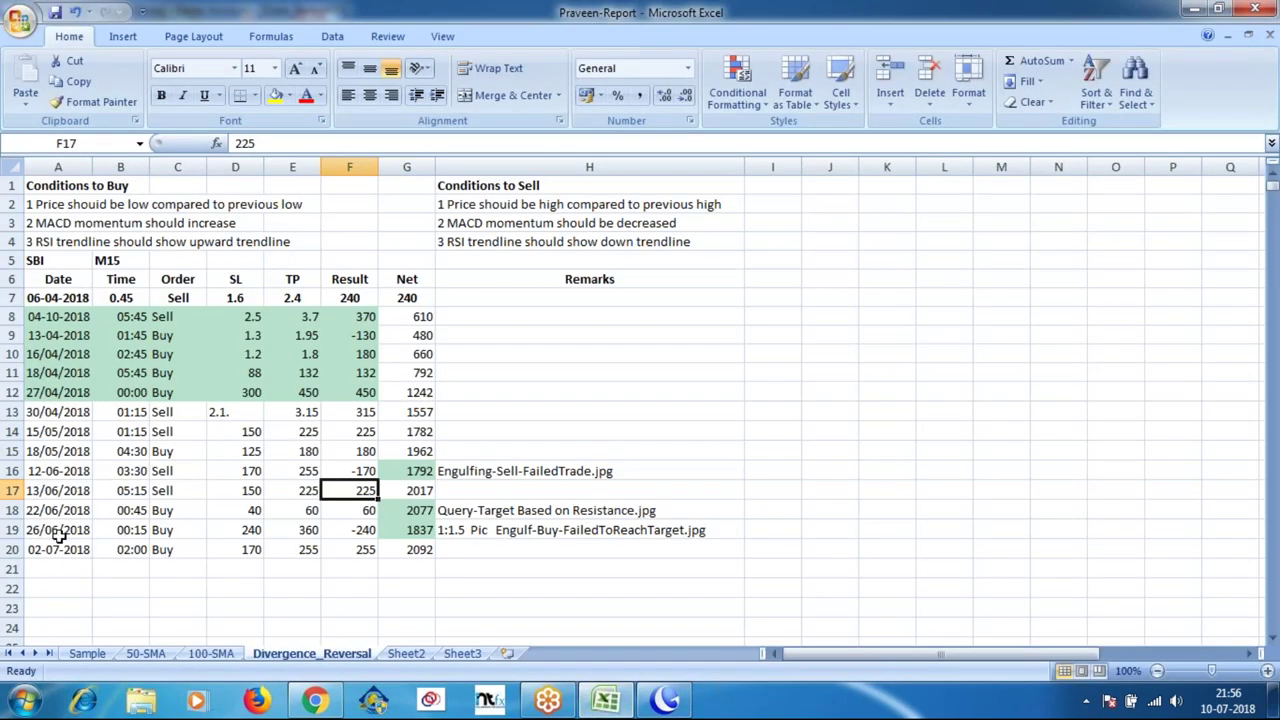
{"action": "left_click", "coordinate": [605, 703]}
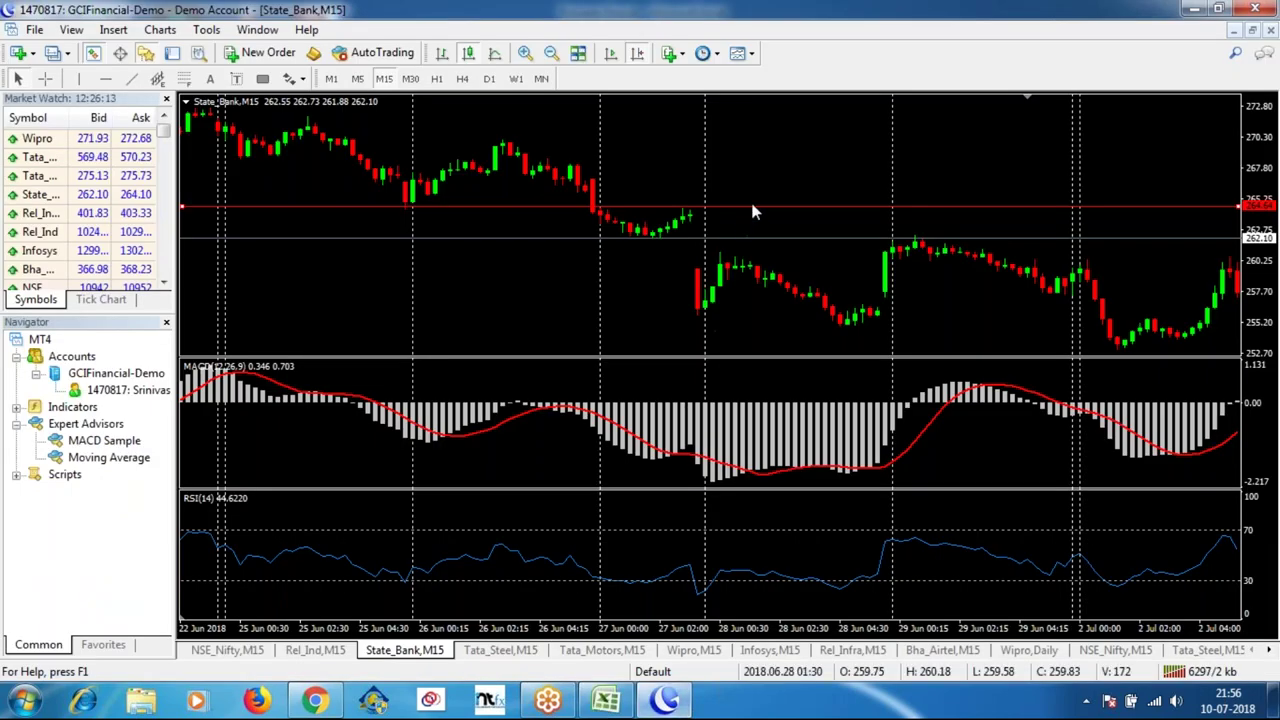
Move the horizontal line to the low after the 28 June gap at about 255.92, and measure the rise from the 28 June 05:15 candle.
{"action": "left_click_drag", "start_coordinate": [750, 206], "coordinate": [820, 315]}
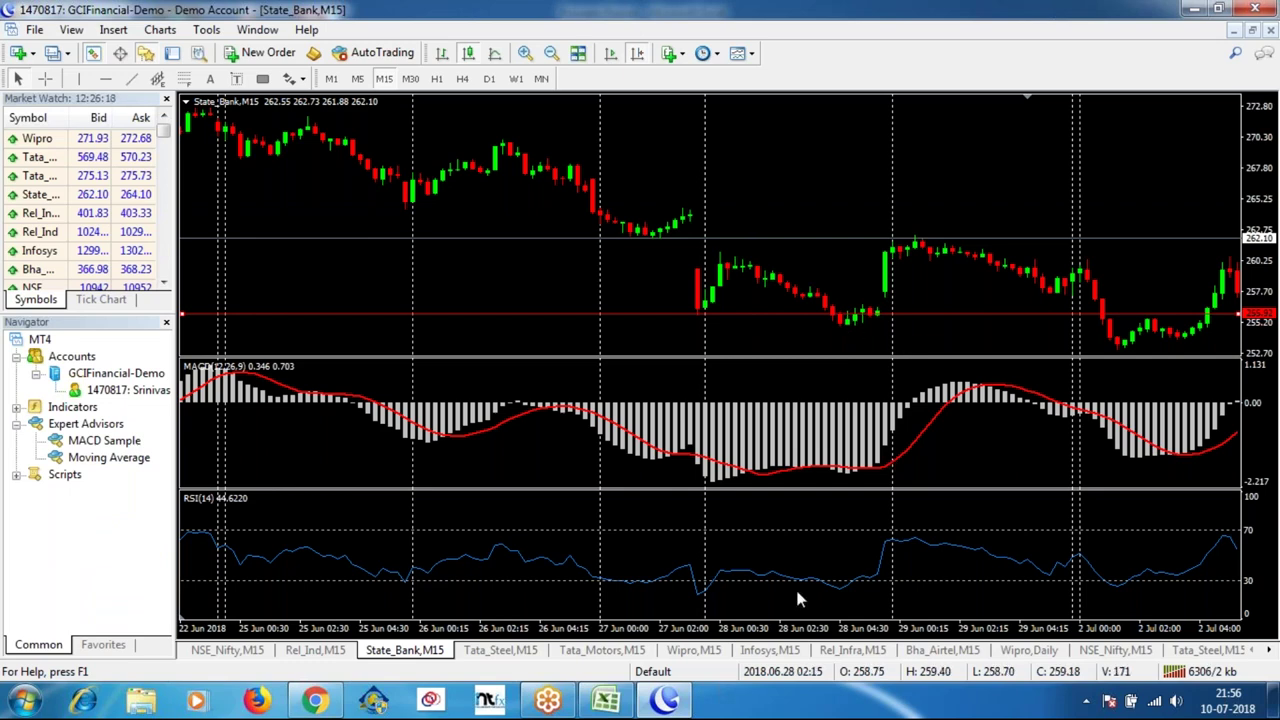
{"action": "middle_click", "coordinate": [855, 319]}
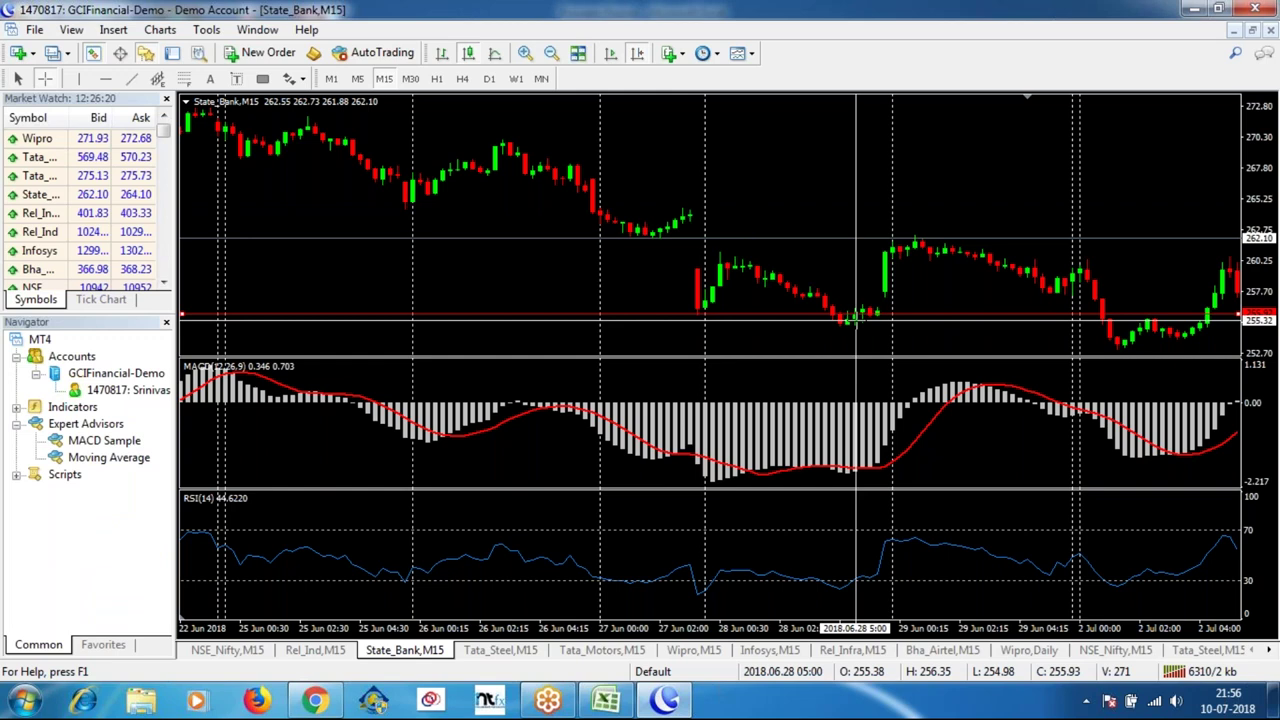
{"action": "left_click_drag", "start_coordinate": [855, 319], "coordinate": [884, 286]}
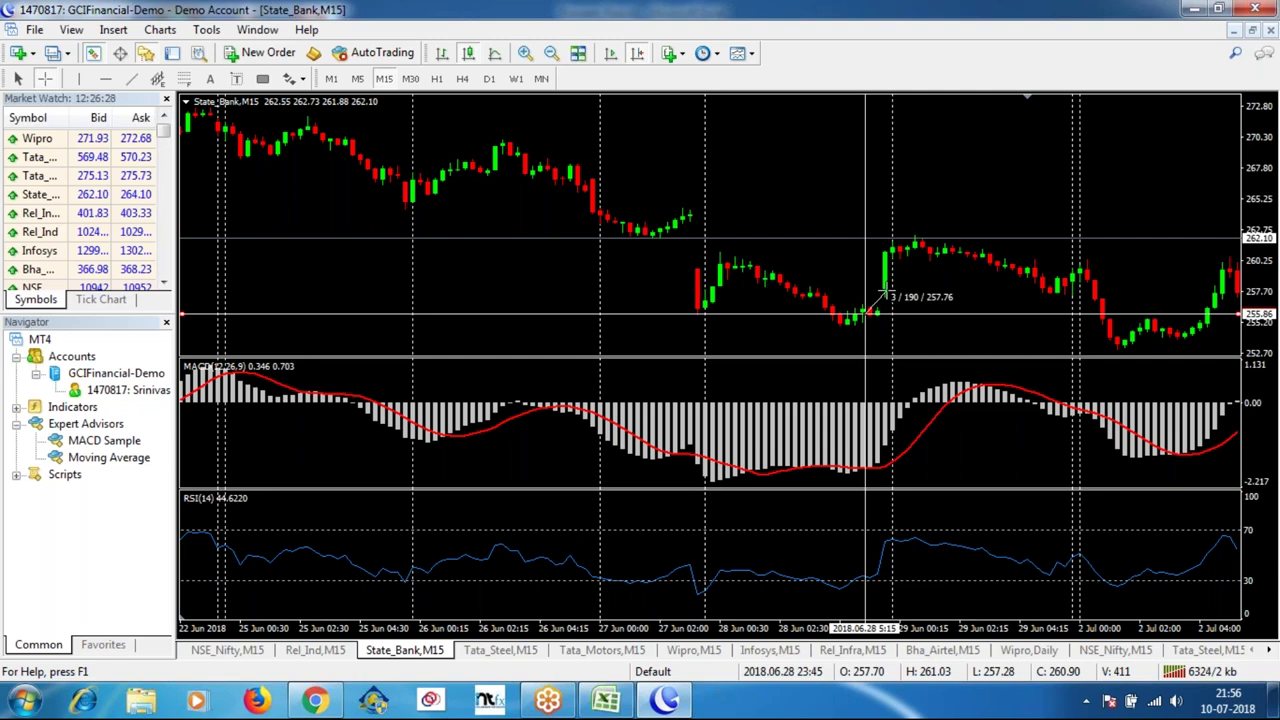
{"action": "left_click_drag", "start_coordinate": [885, 297], "coordinate": [1008, 282]}
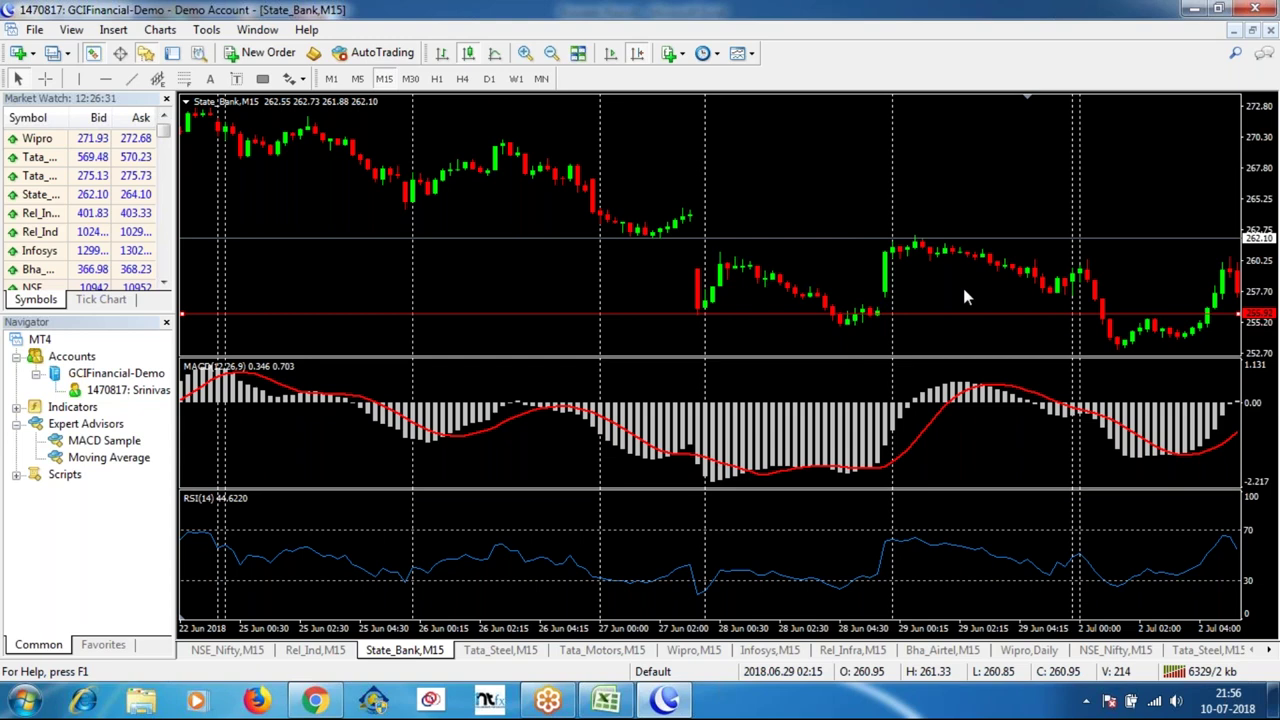
Measure the stop and target distances of the 2 July buy setup from the 01:45 and 02:00 candles.
{"action": "left_click_drag", "start_coordinate": [963, 288], "coordinate": [922, 288]}
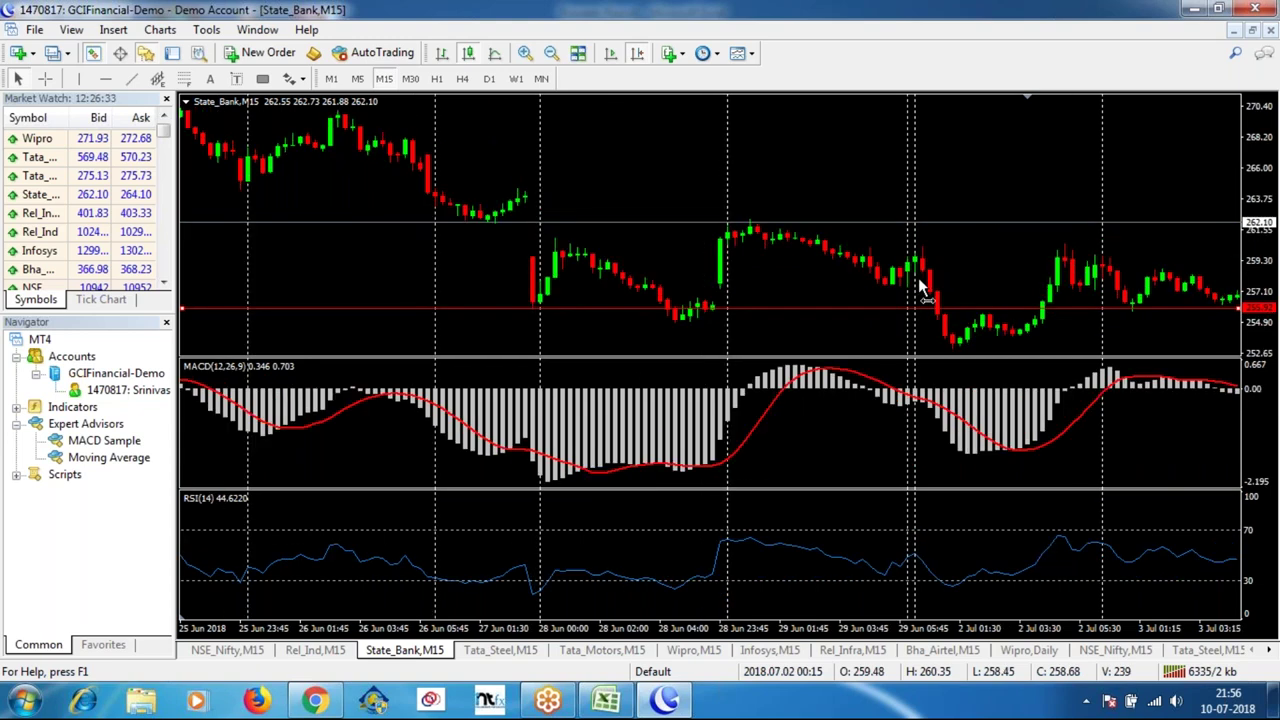
{"action": "left_click_drag", "start_coordinate": [922, 288], "coordinate": [908, 288]}
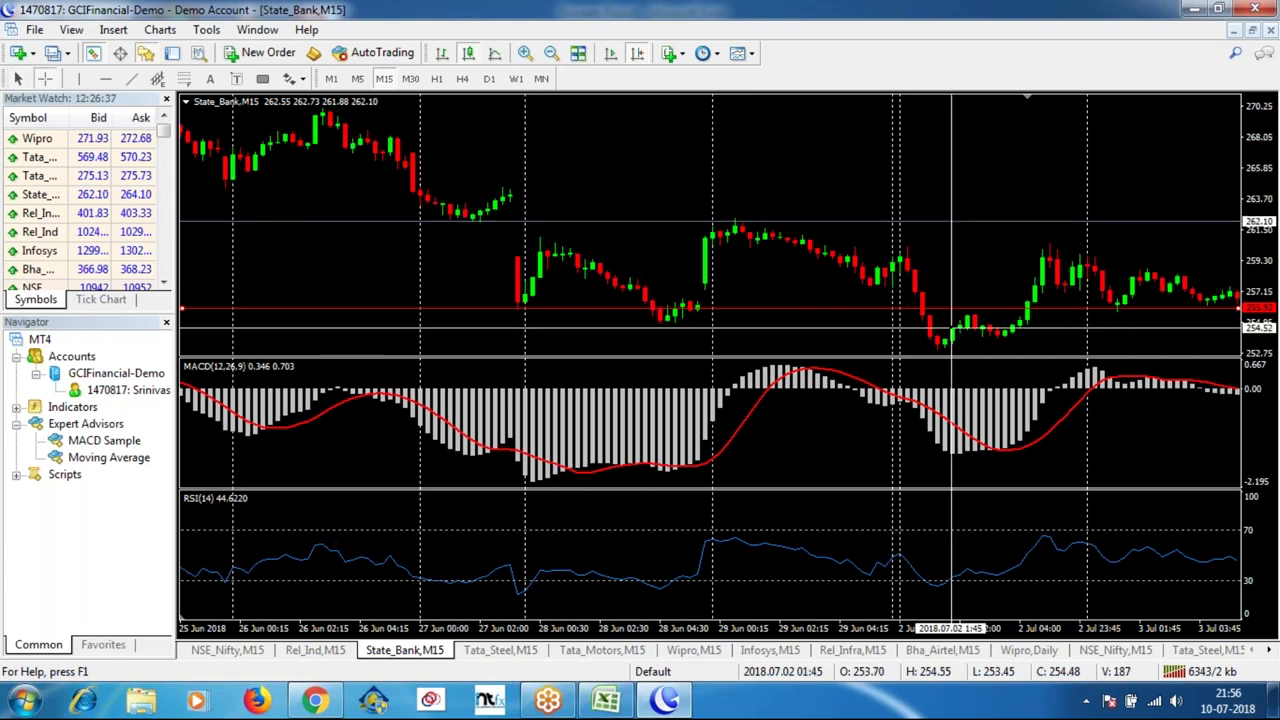
{"action": "left_click_drag", "start_coordinate": [955, 325], "coordinate": [955, 358]}
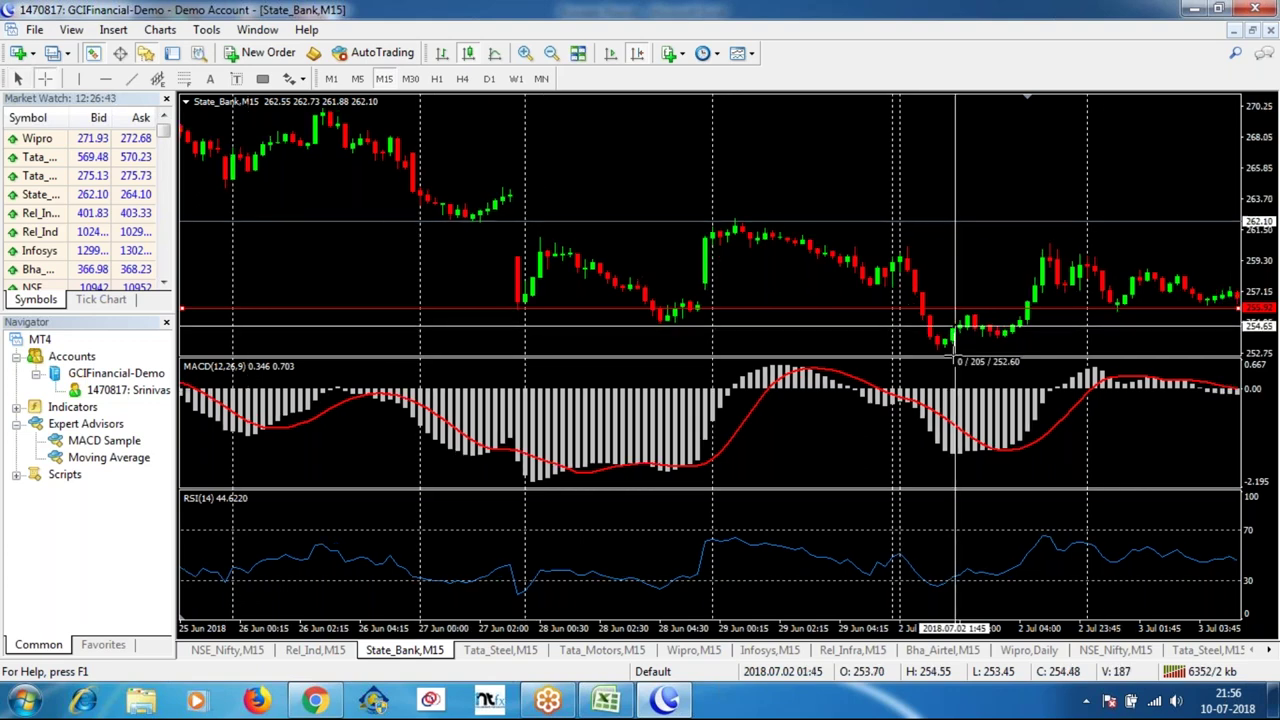
{"action": "key", "text": "Escape"}
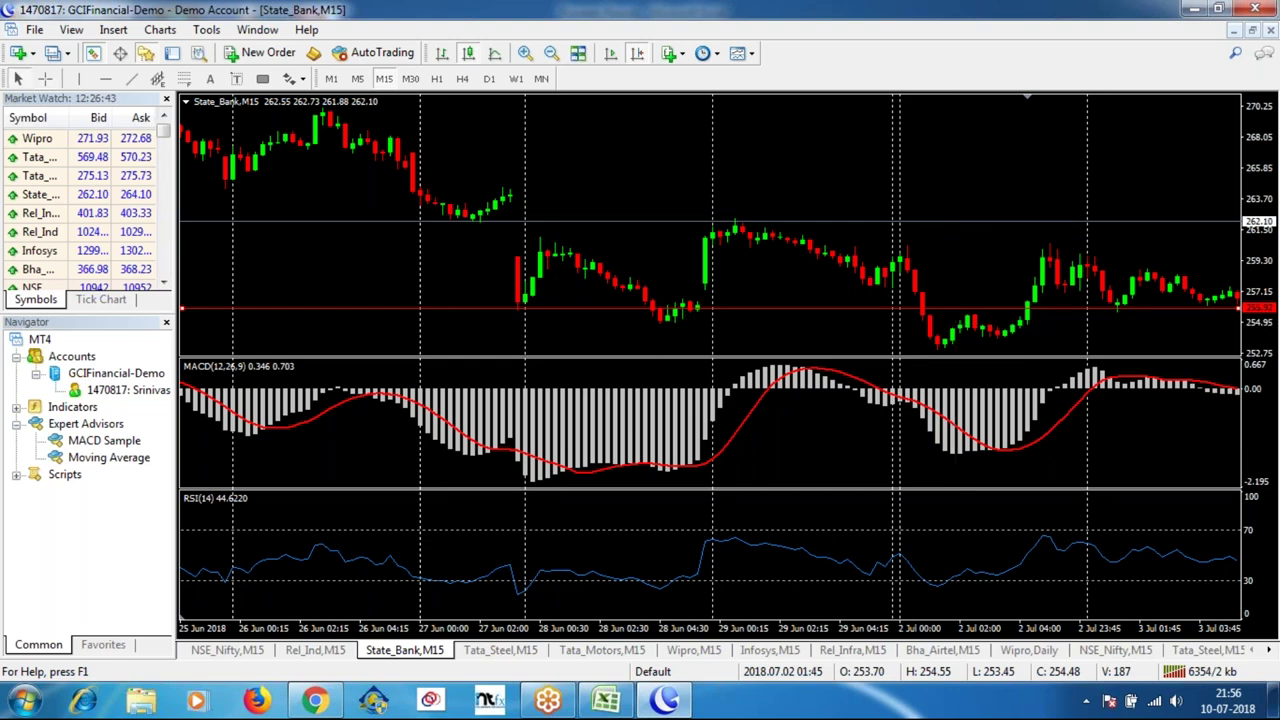
{"action": "middle_click", "coordinate": [958, 333]}
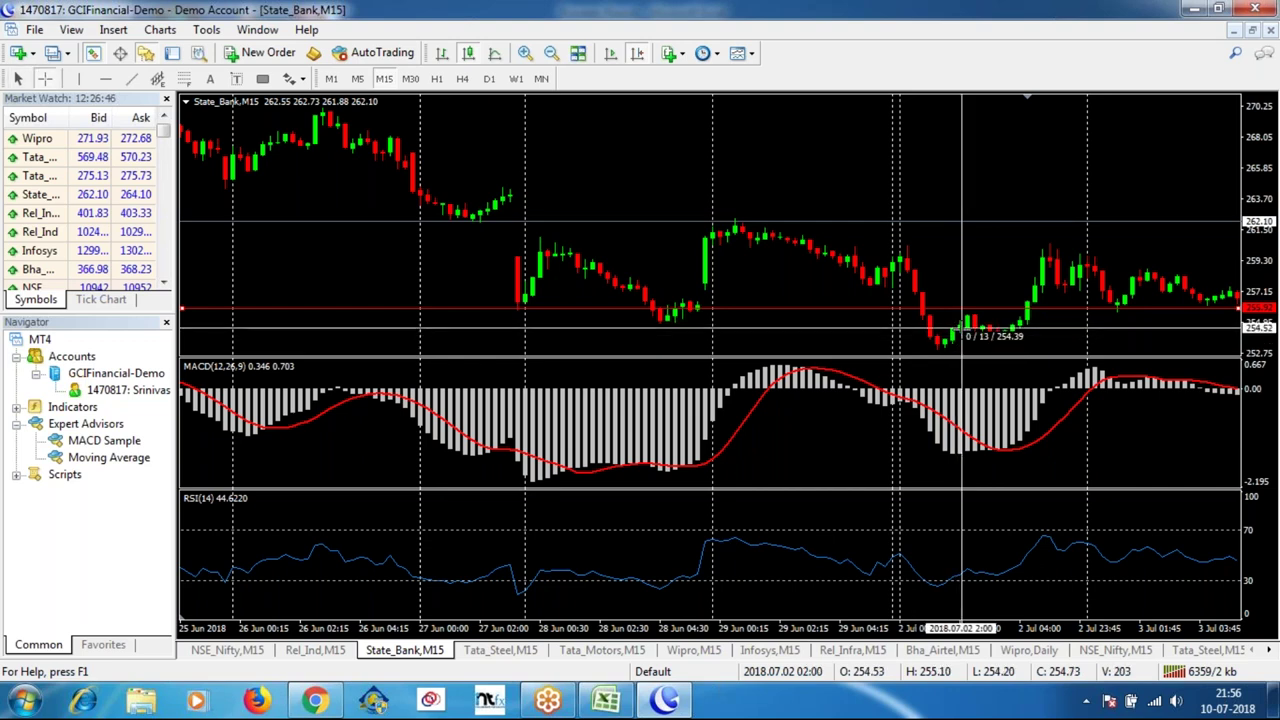
{"action": "left_click_drag", "start_coordinate": [951, 352], "coordinate": [1032, 297]}
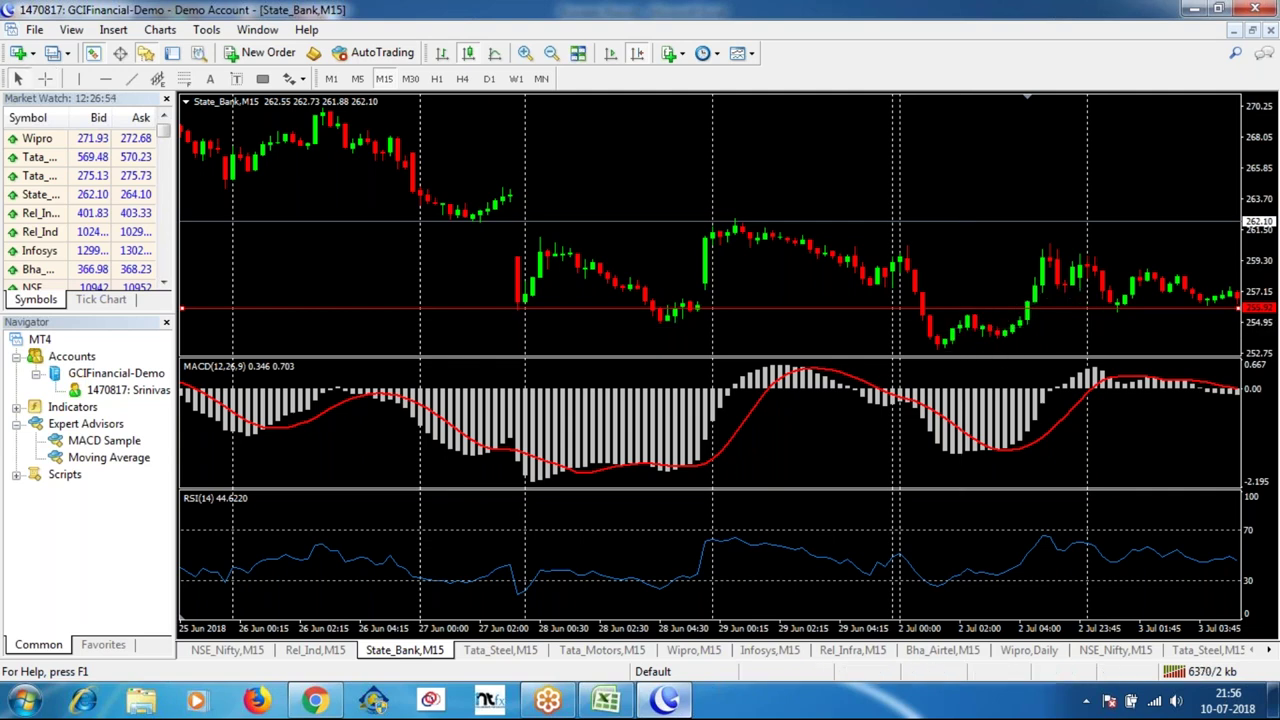